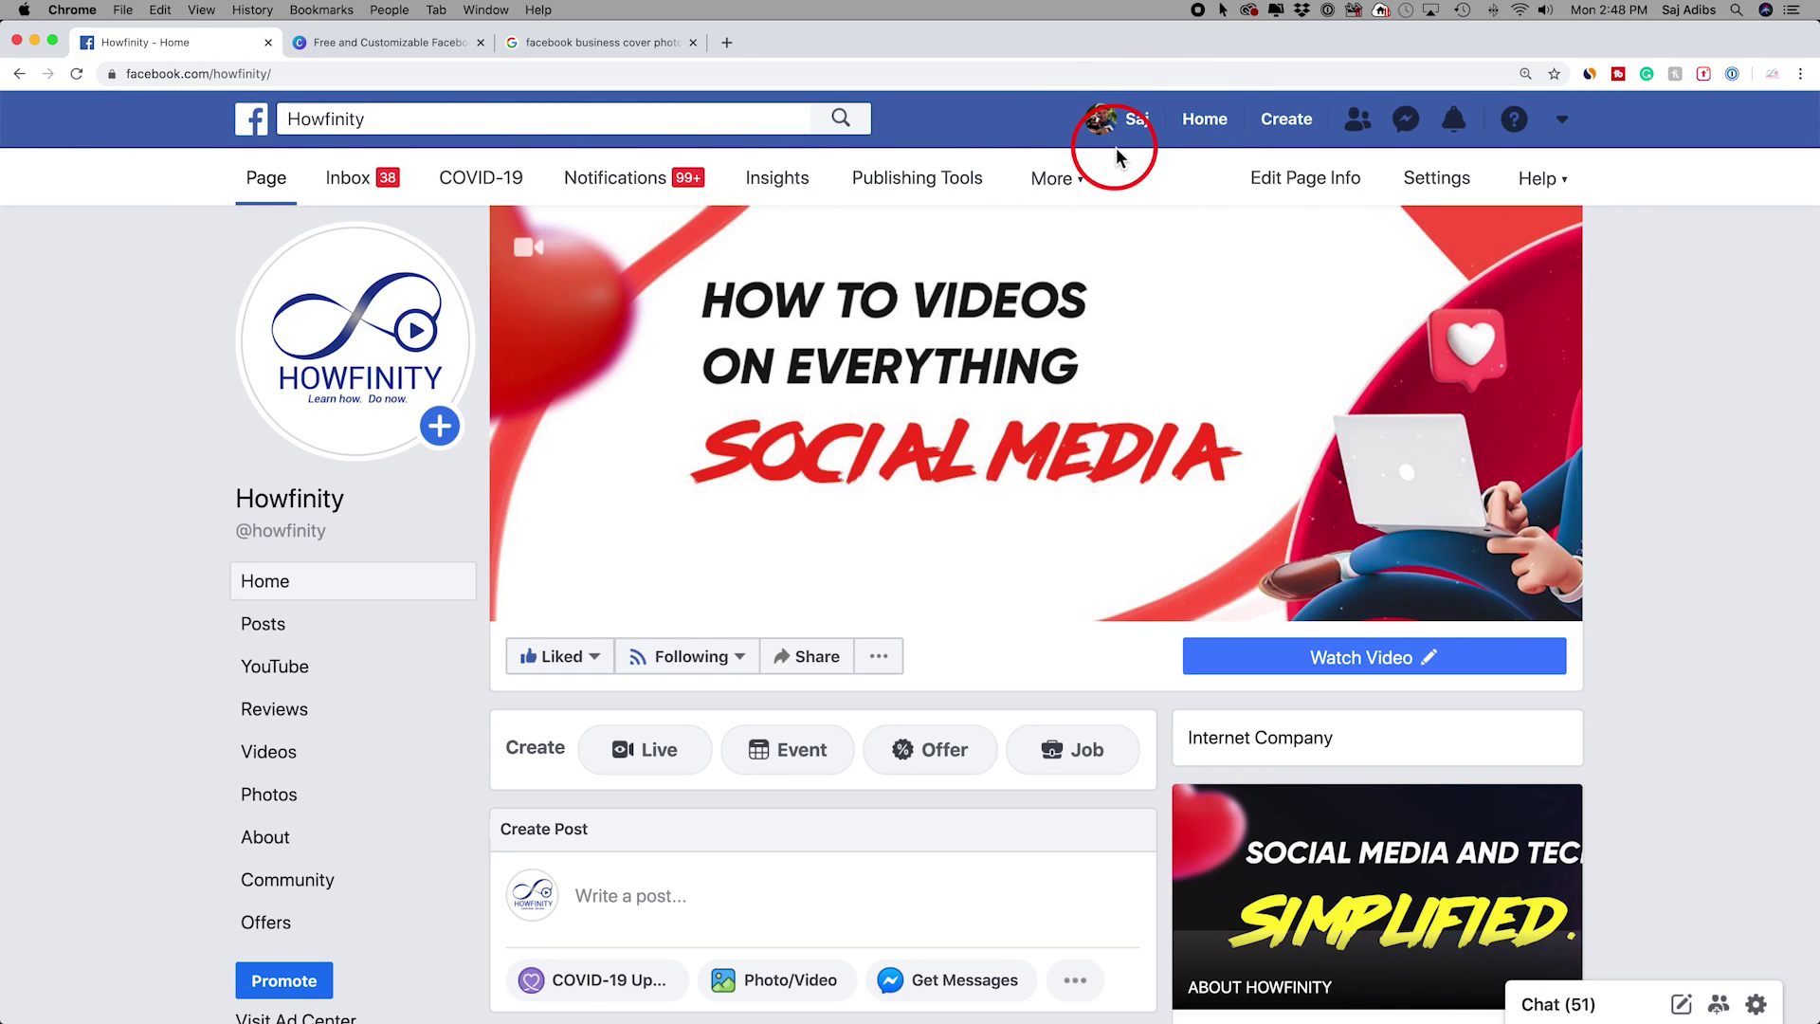
# Return to the Facebook home feed and switch the Your Pages box to the Howfinity page
pyautogui.click(214, 78)
pyautogui.doubleClick(339, 76)
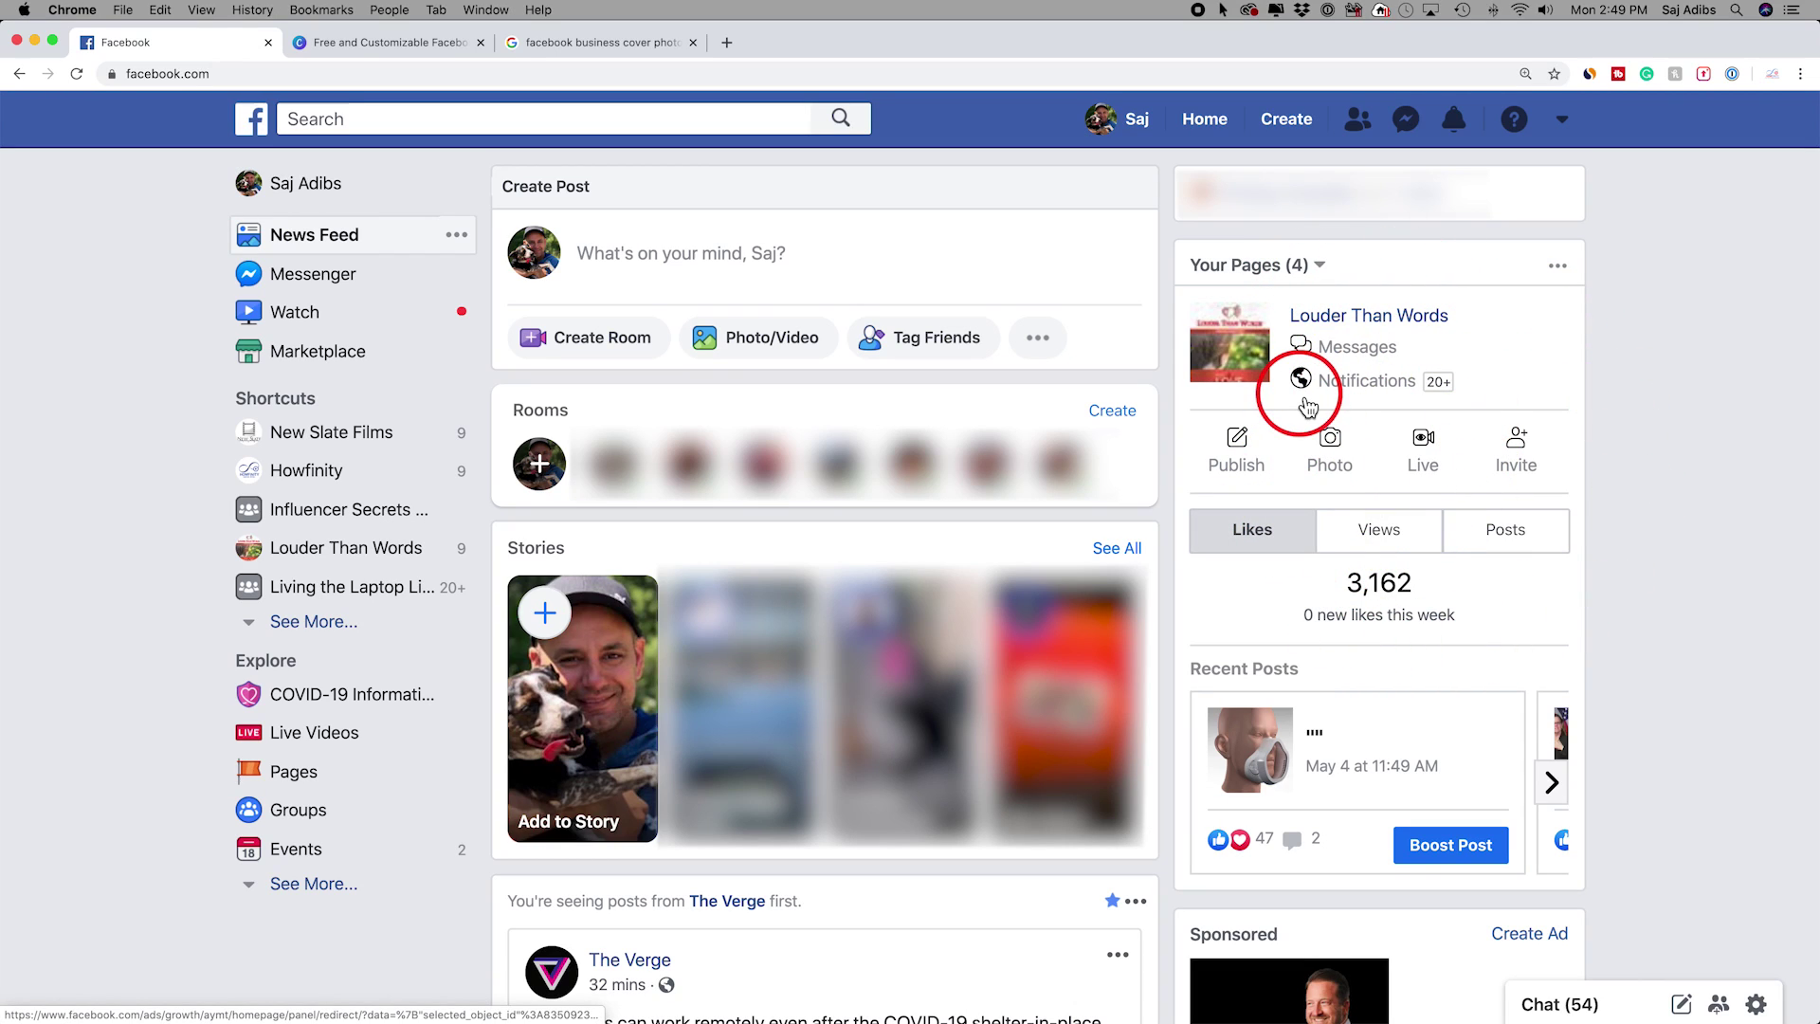
pyautogui.click(1322, 268)
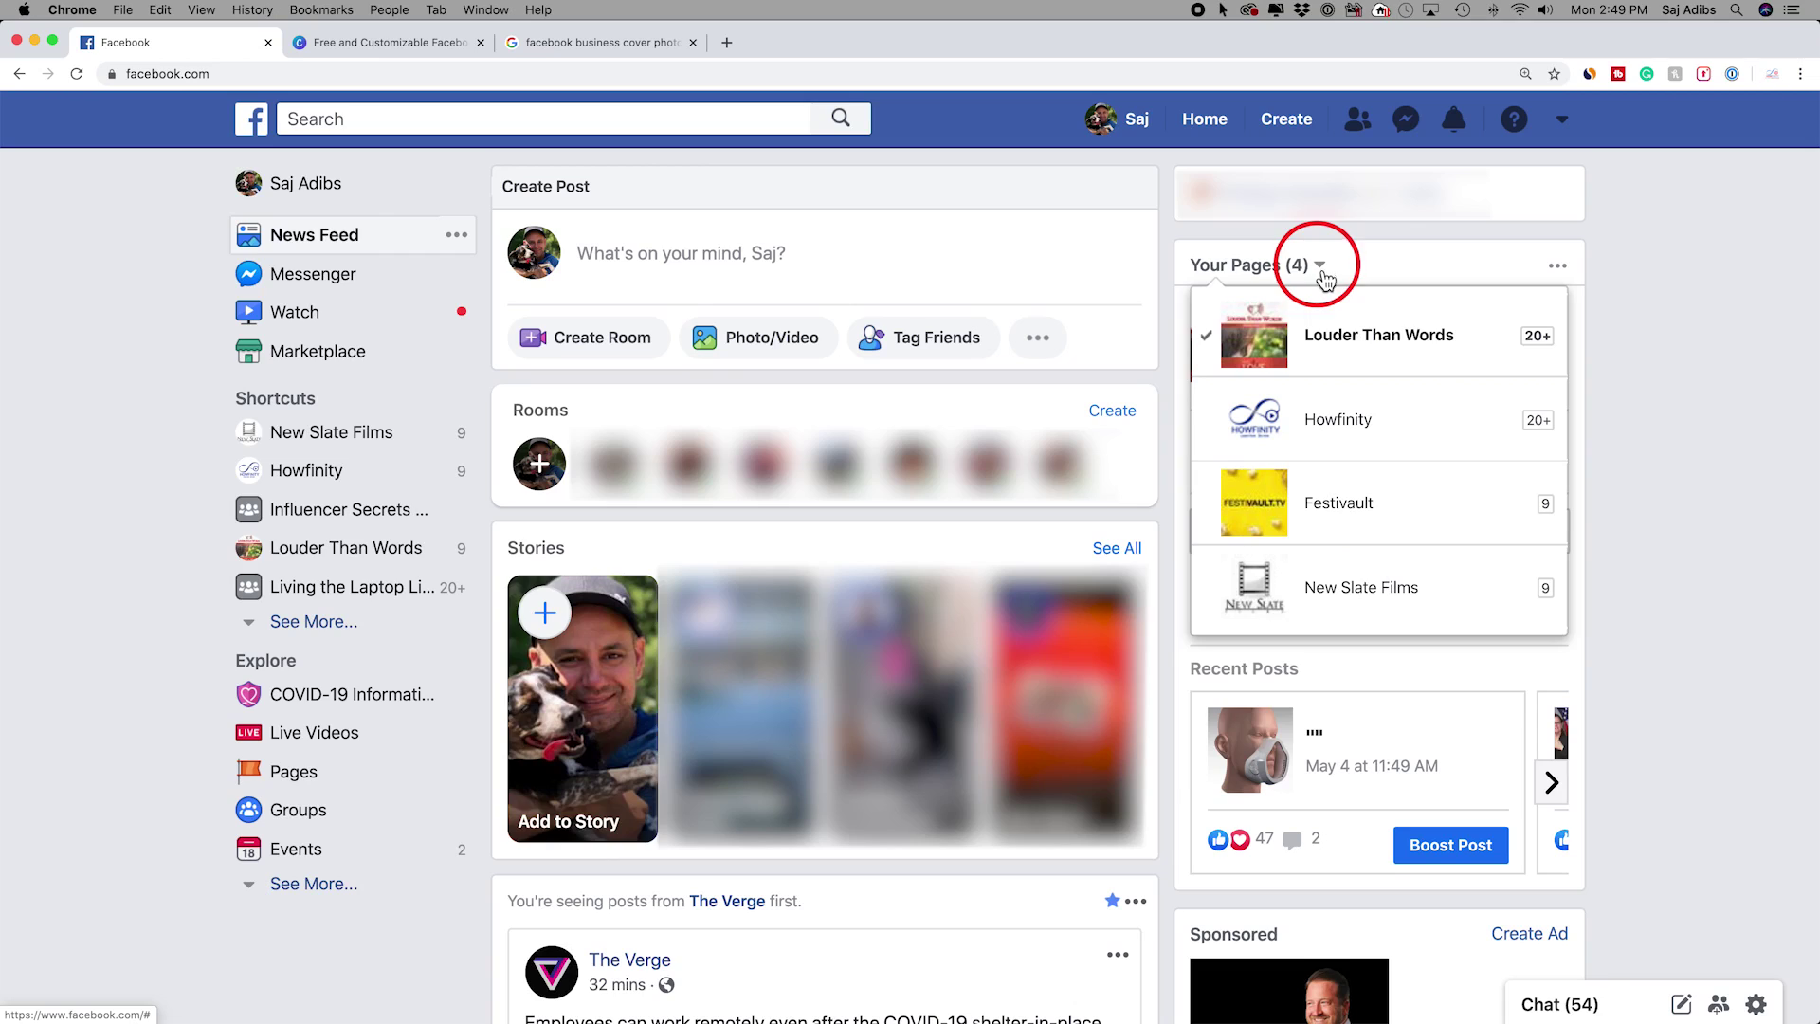
pyautogui.click(1343, 414)
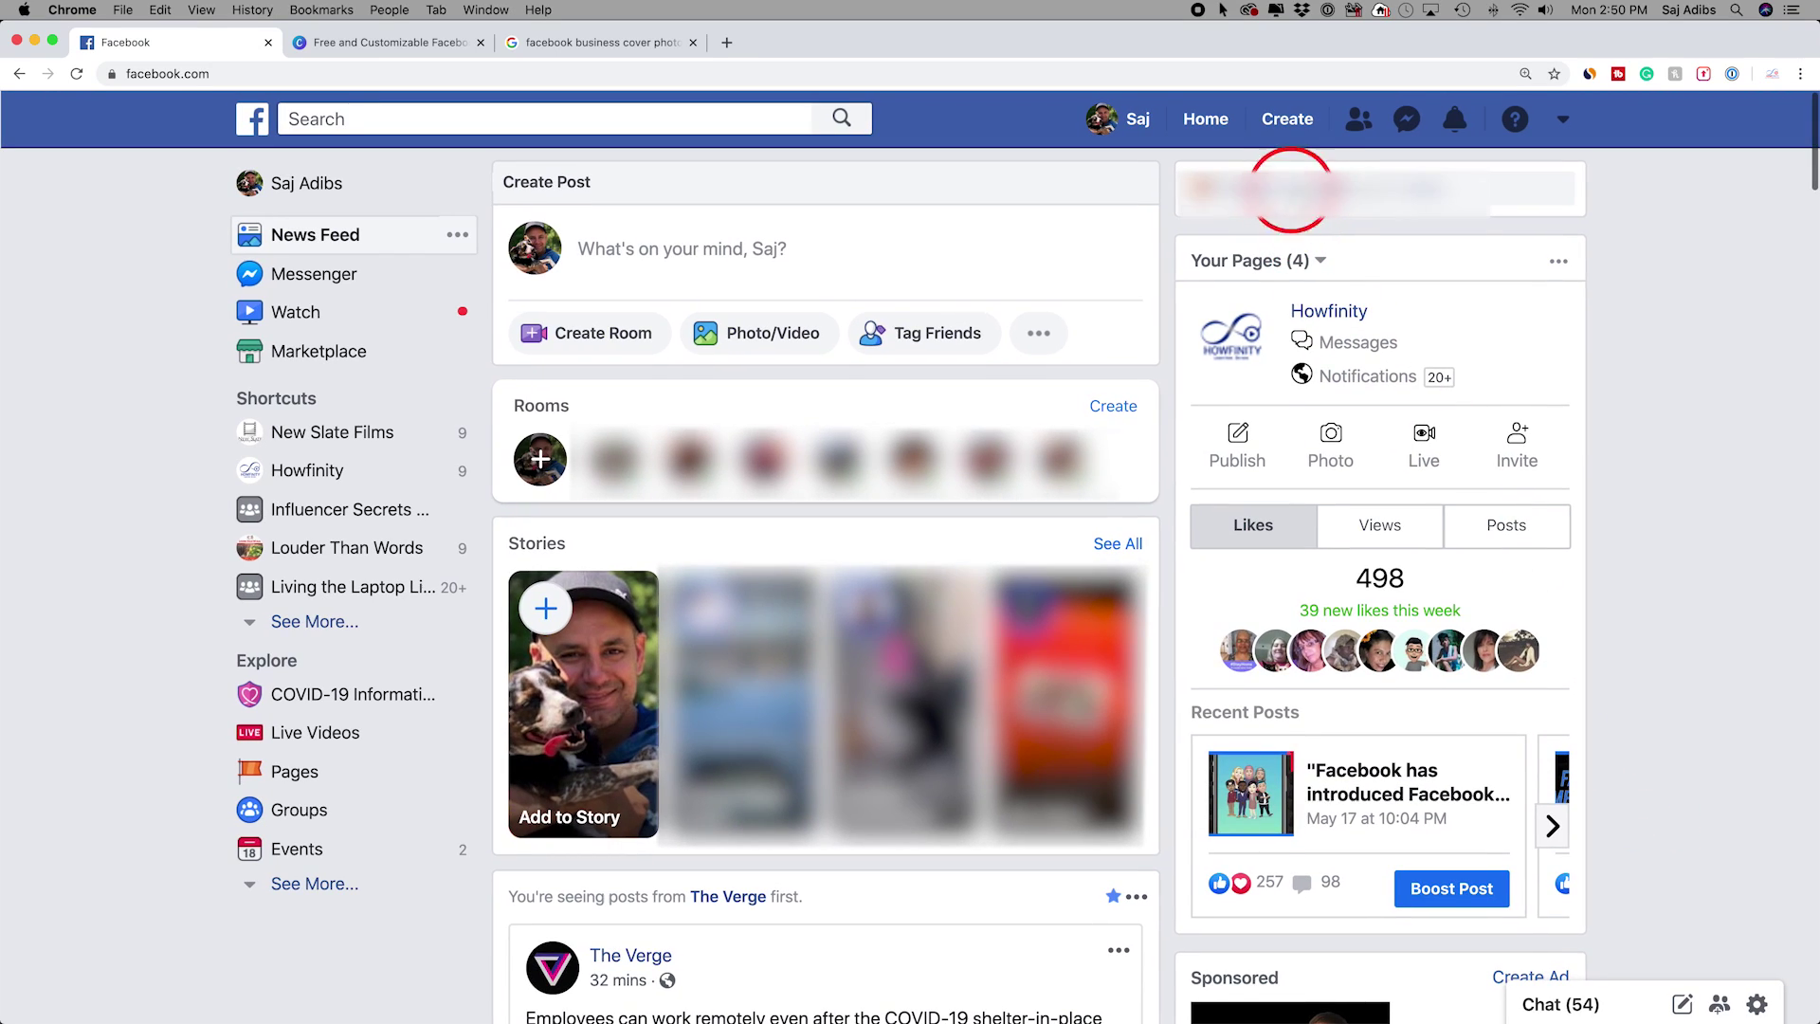
# Start creating a new Facebook page in the Business or Brand category
pyautogui.click(1296, 138)
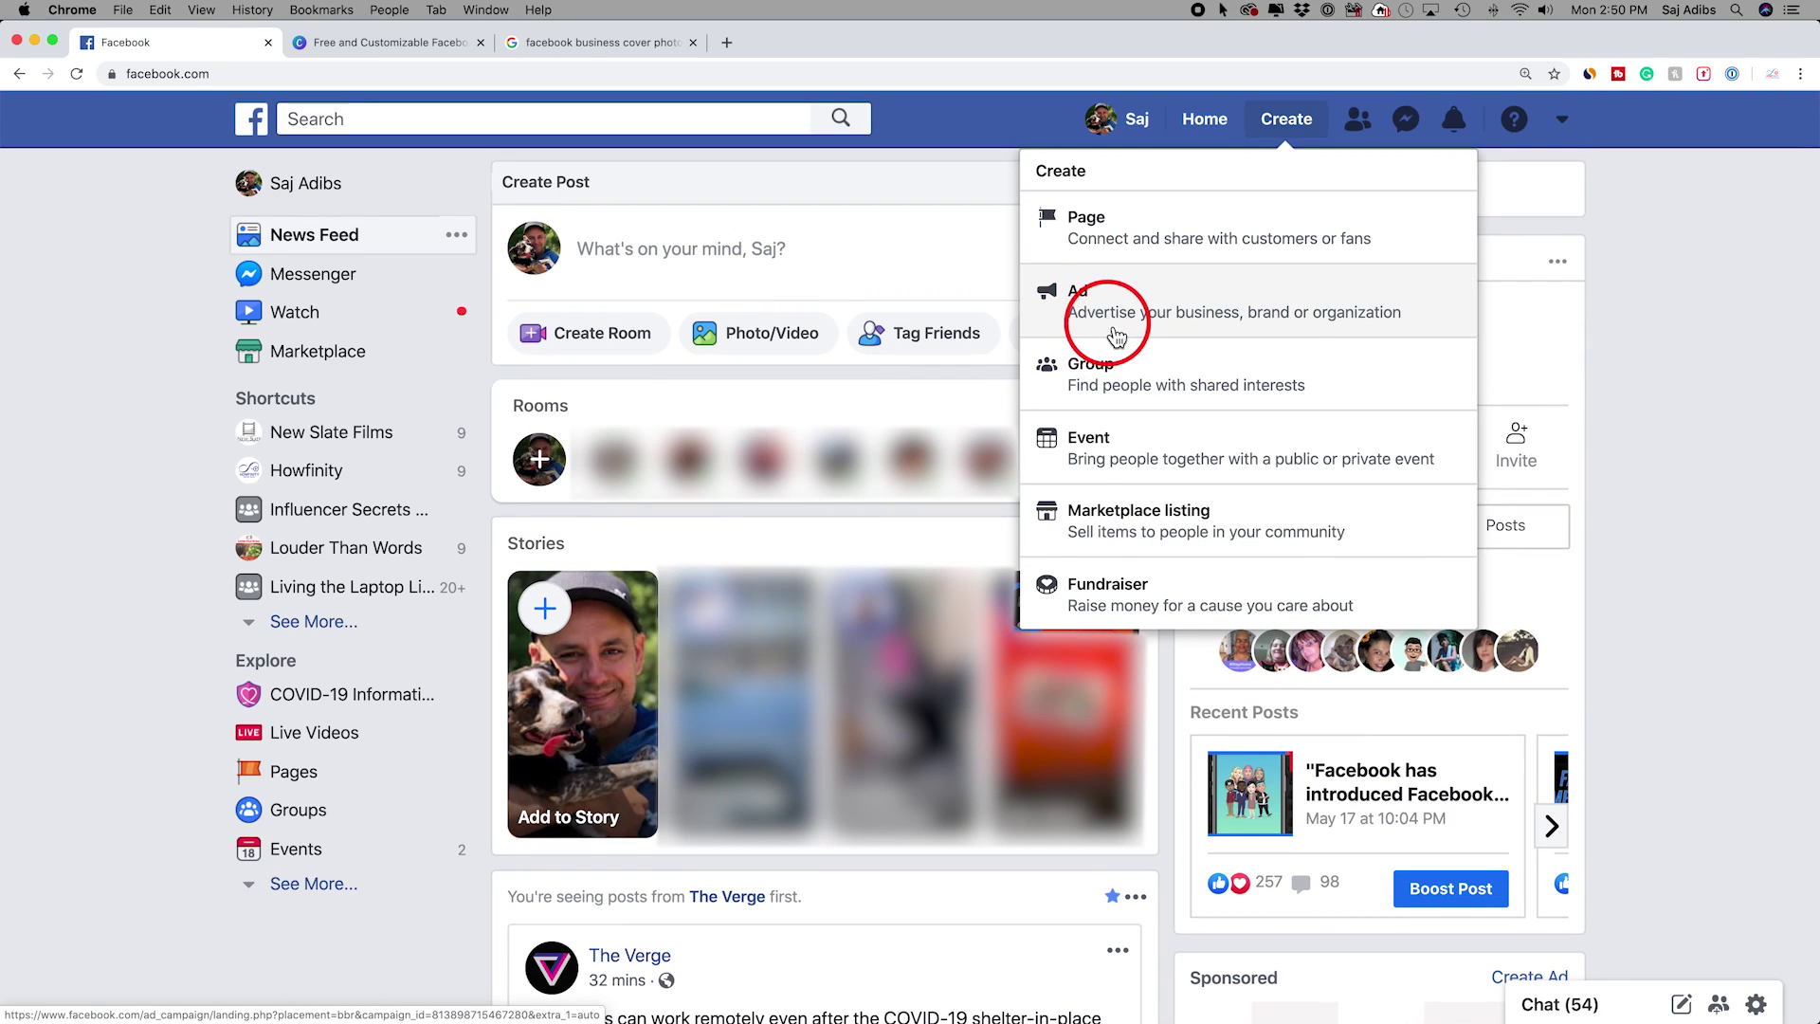
pyautogui.click(1111, 237)
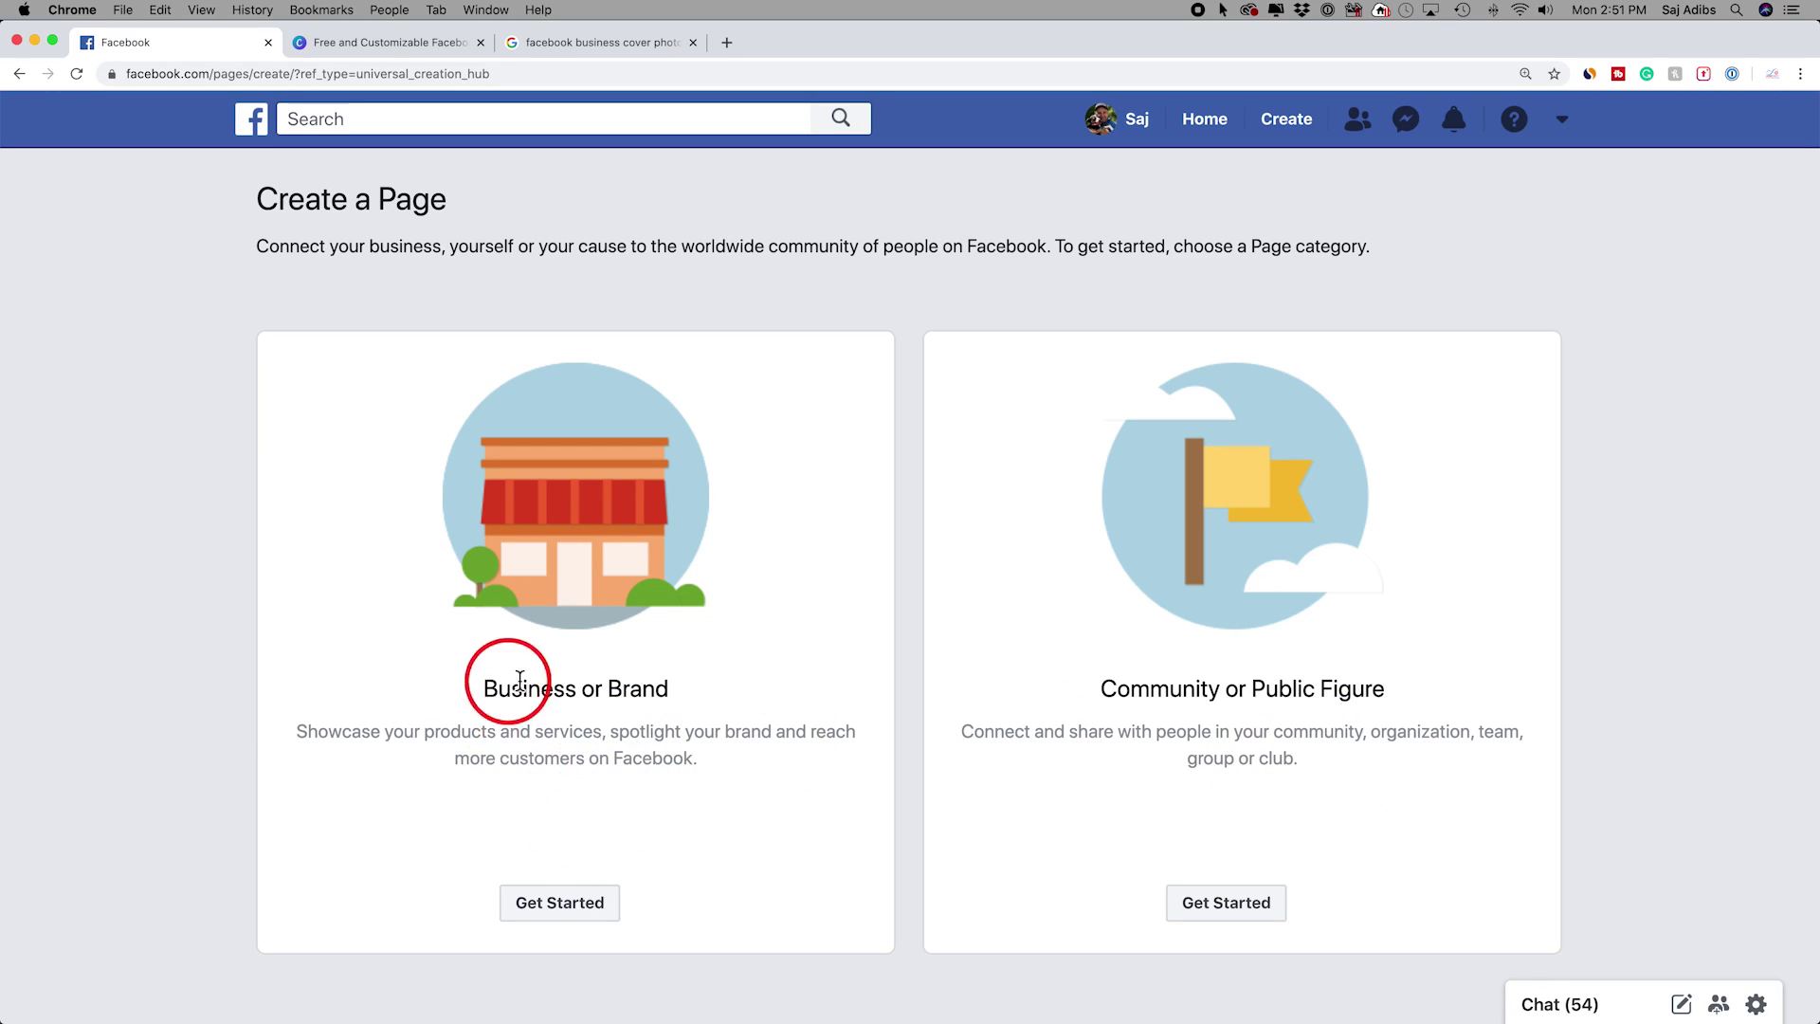
pyautogui.click(557, 902)
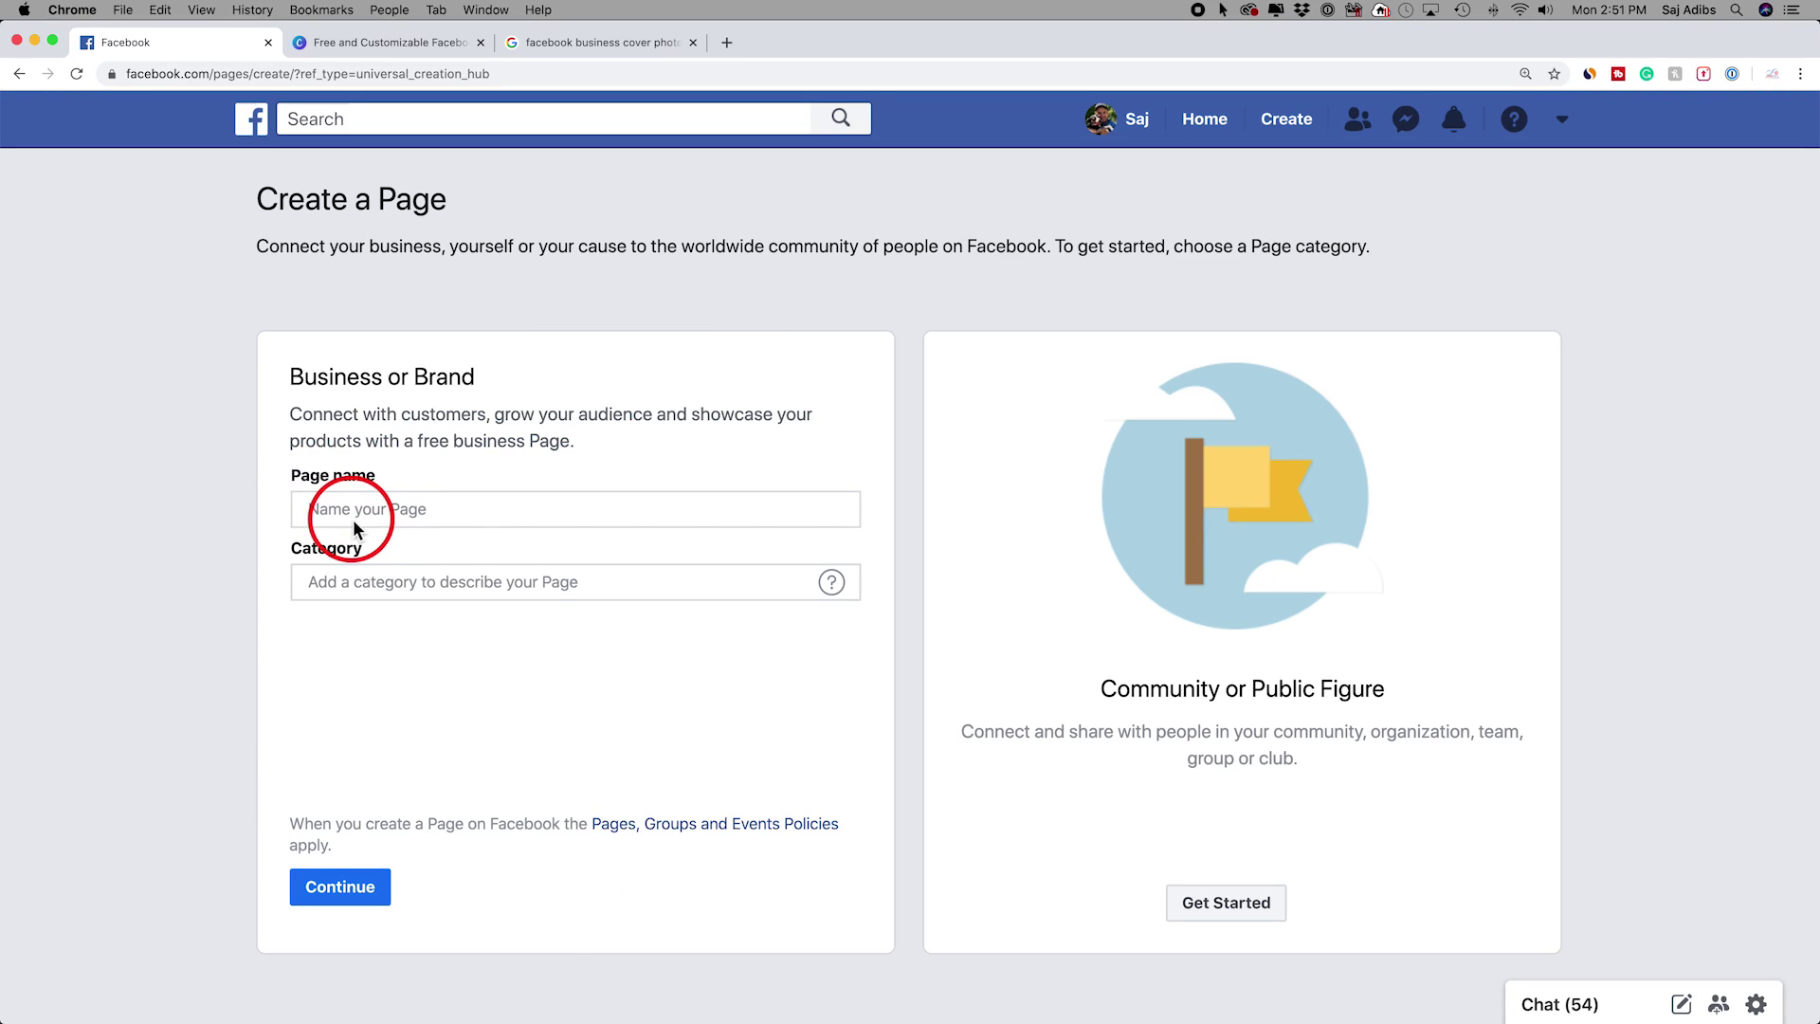
# Name the page "App of the day" and set its category to Media Agency
pyautogui.click(345, 512)
pyautogui.write('App of the day')
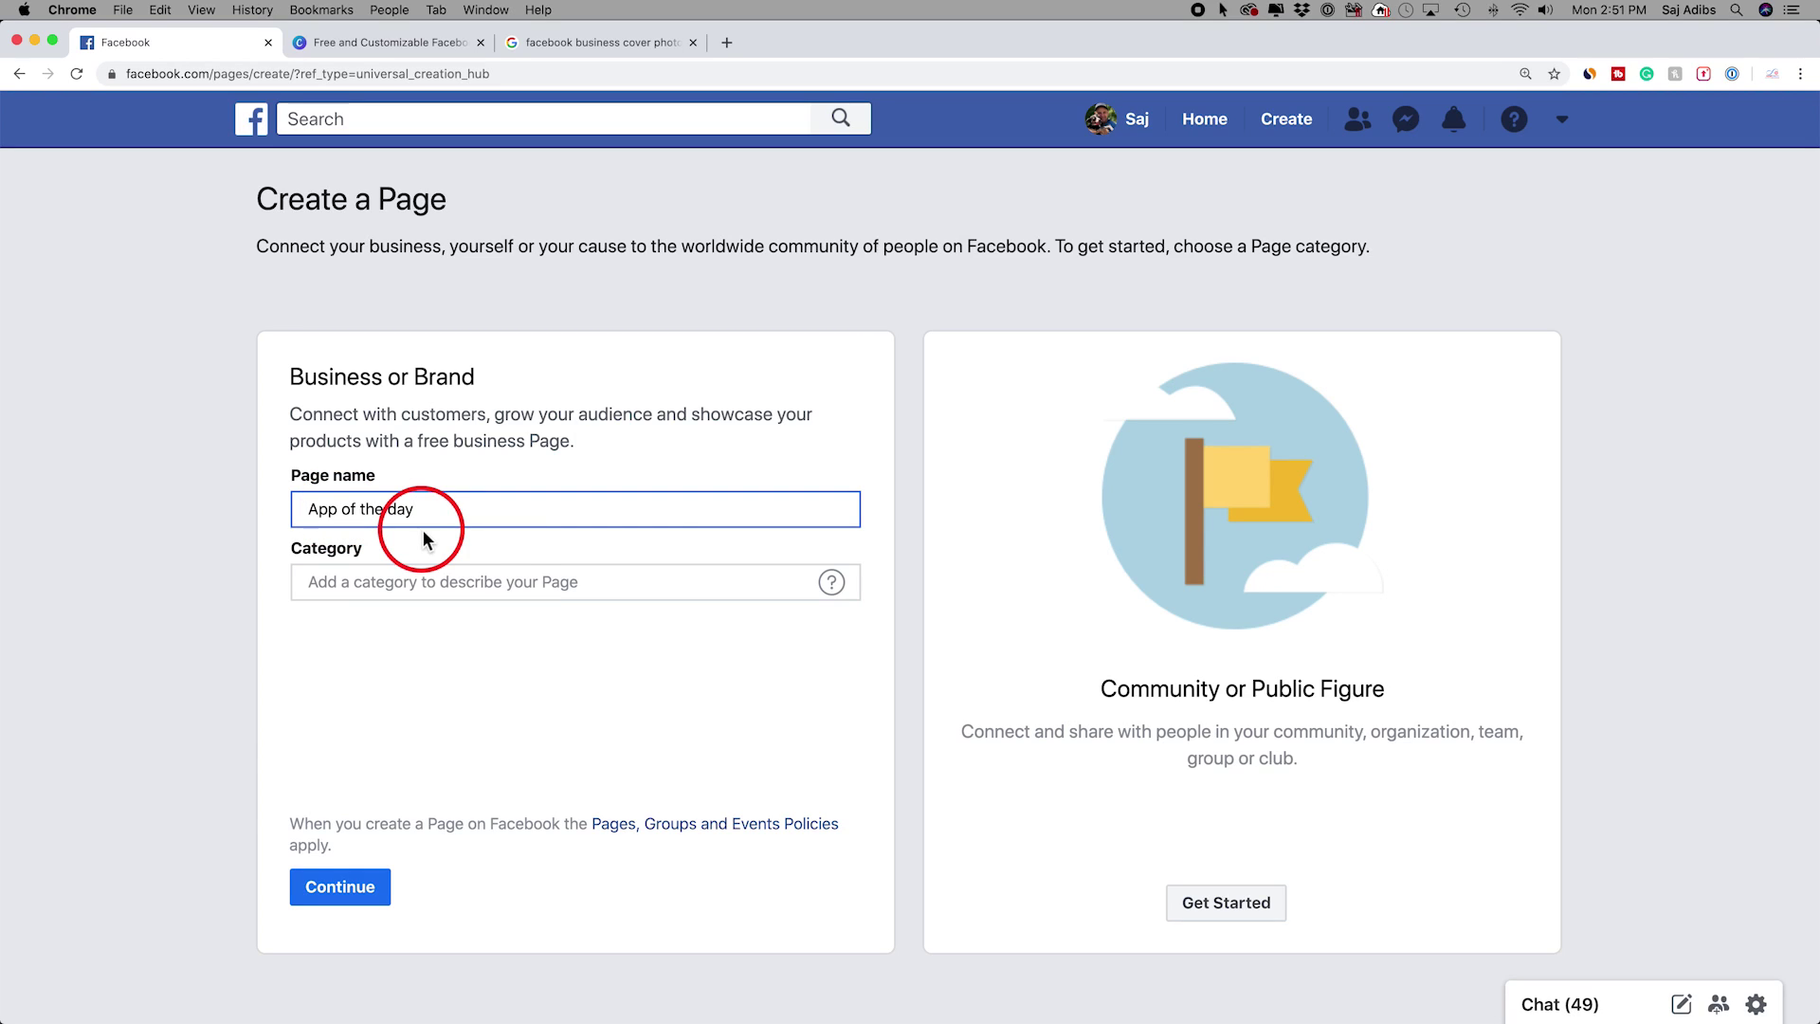
pyautogui.click(371, 590)
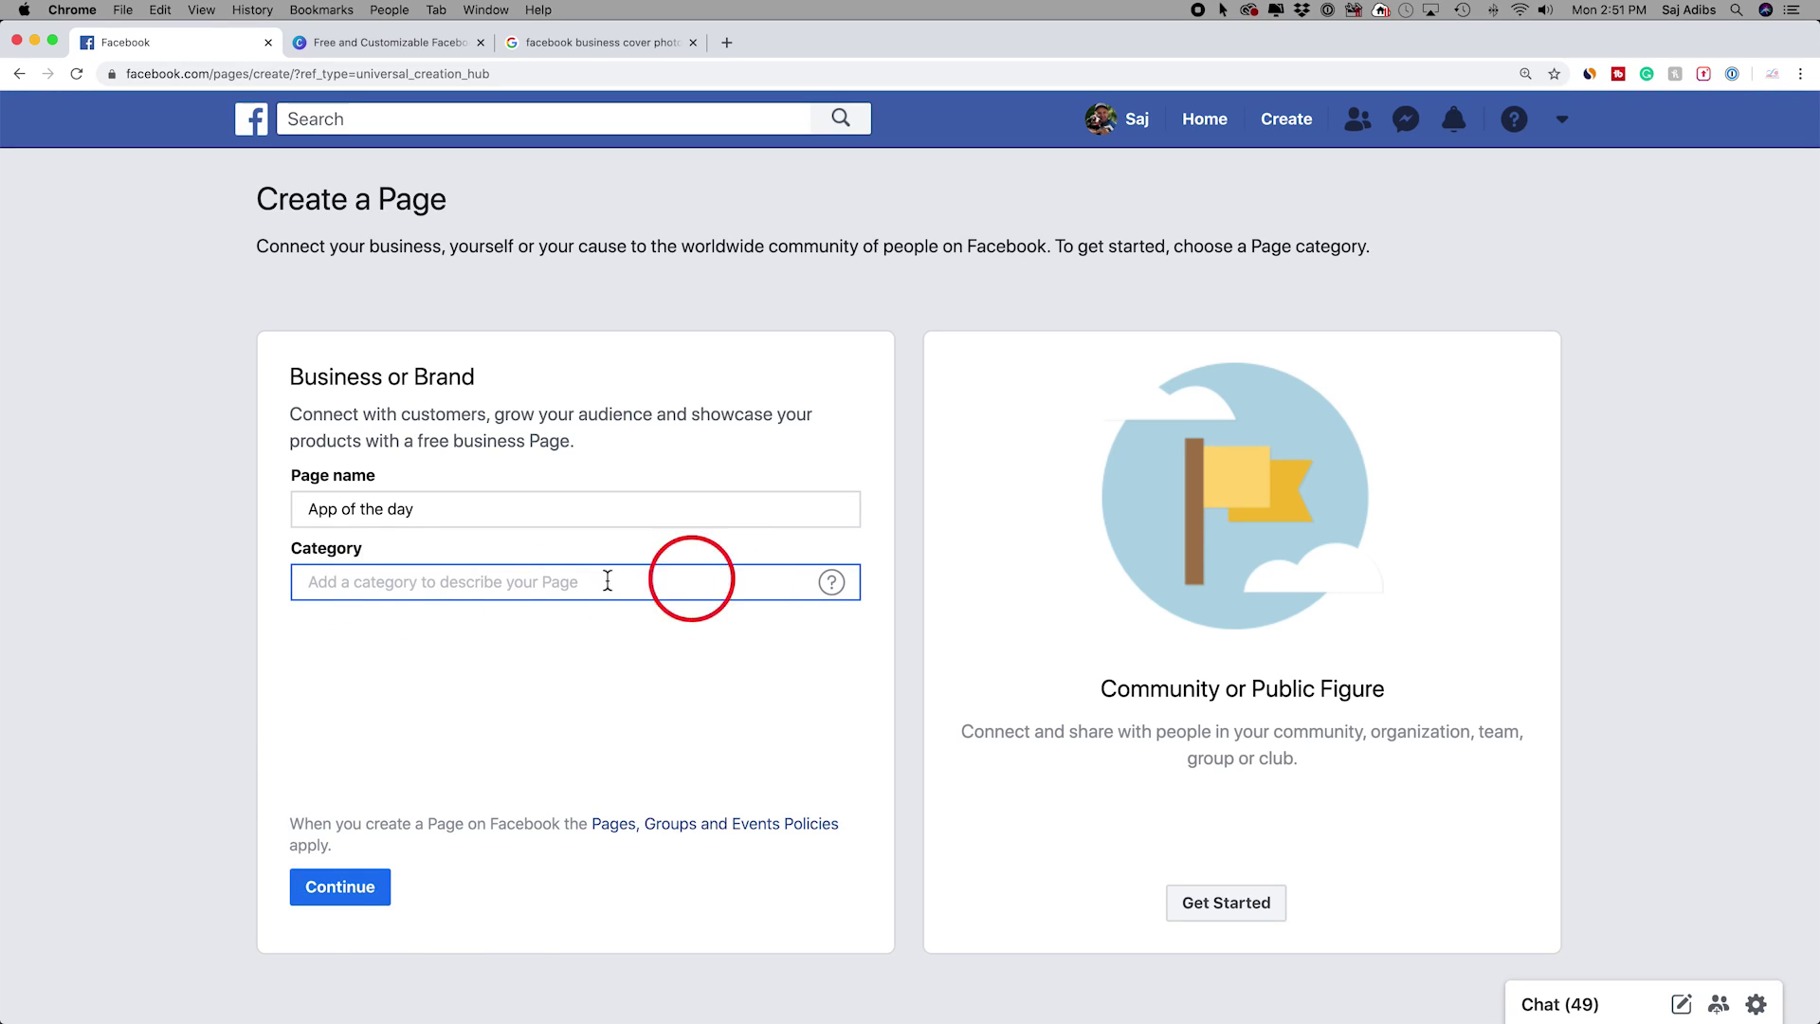
pyautogui.write('m')
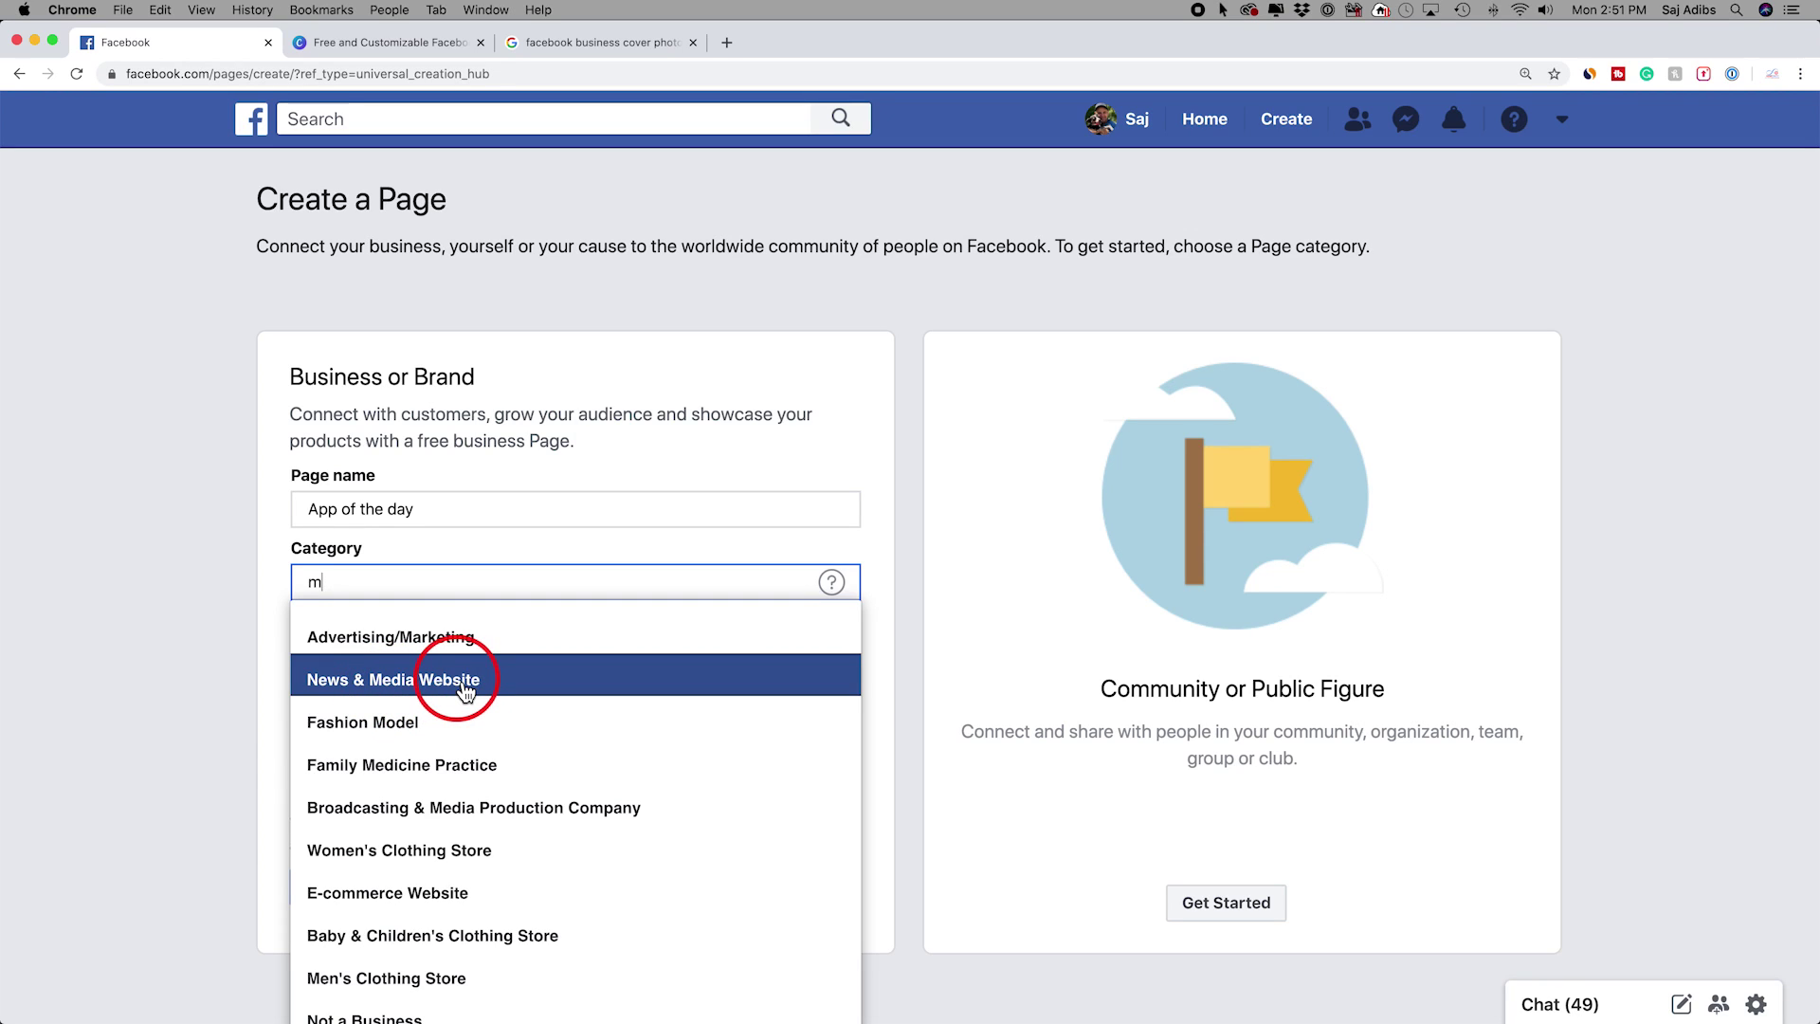
pyautogui.scroll(-1, 459, 699)
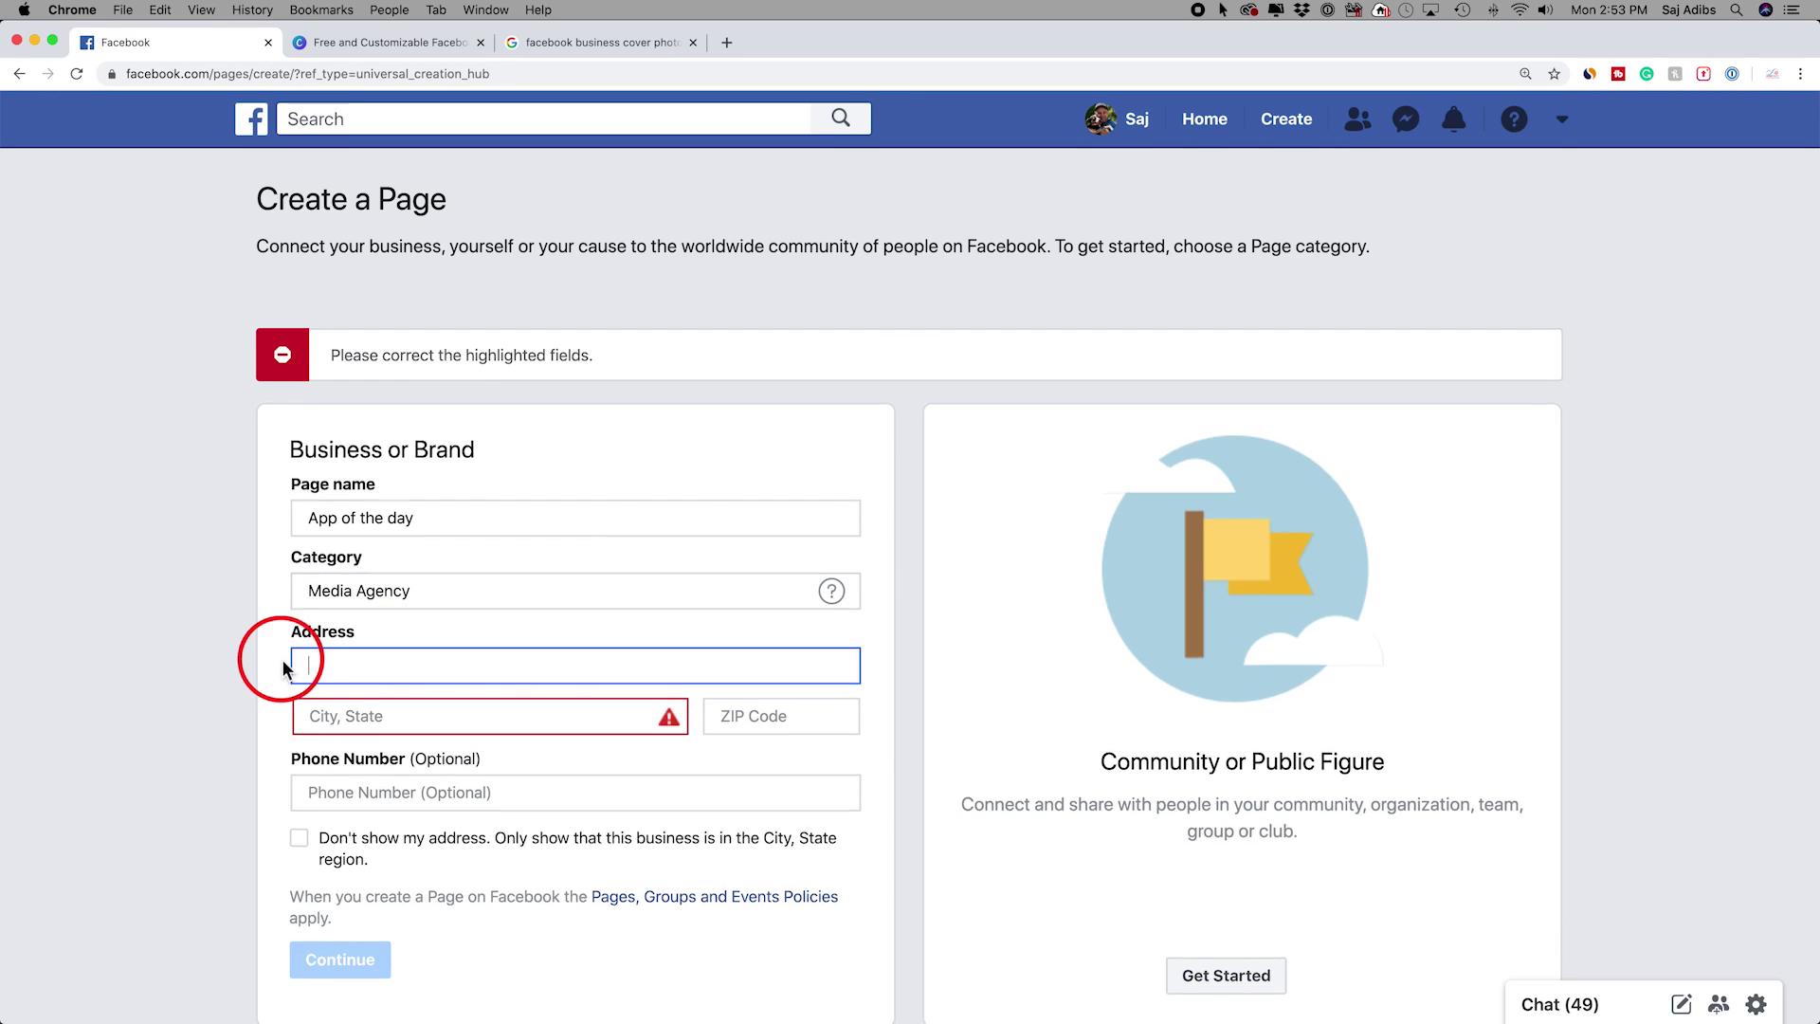
# Hide the business address so that only its city and state region is shown on the page
pyautogui.scroll(-1, 282, 666)
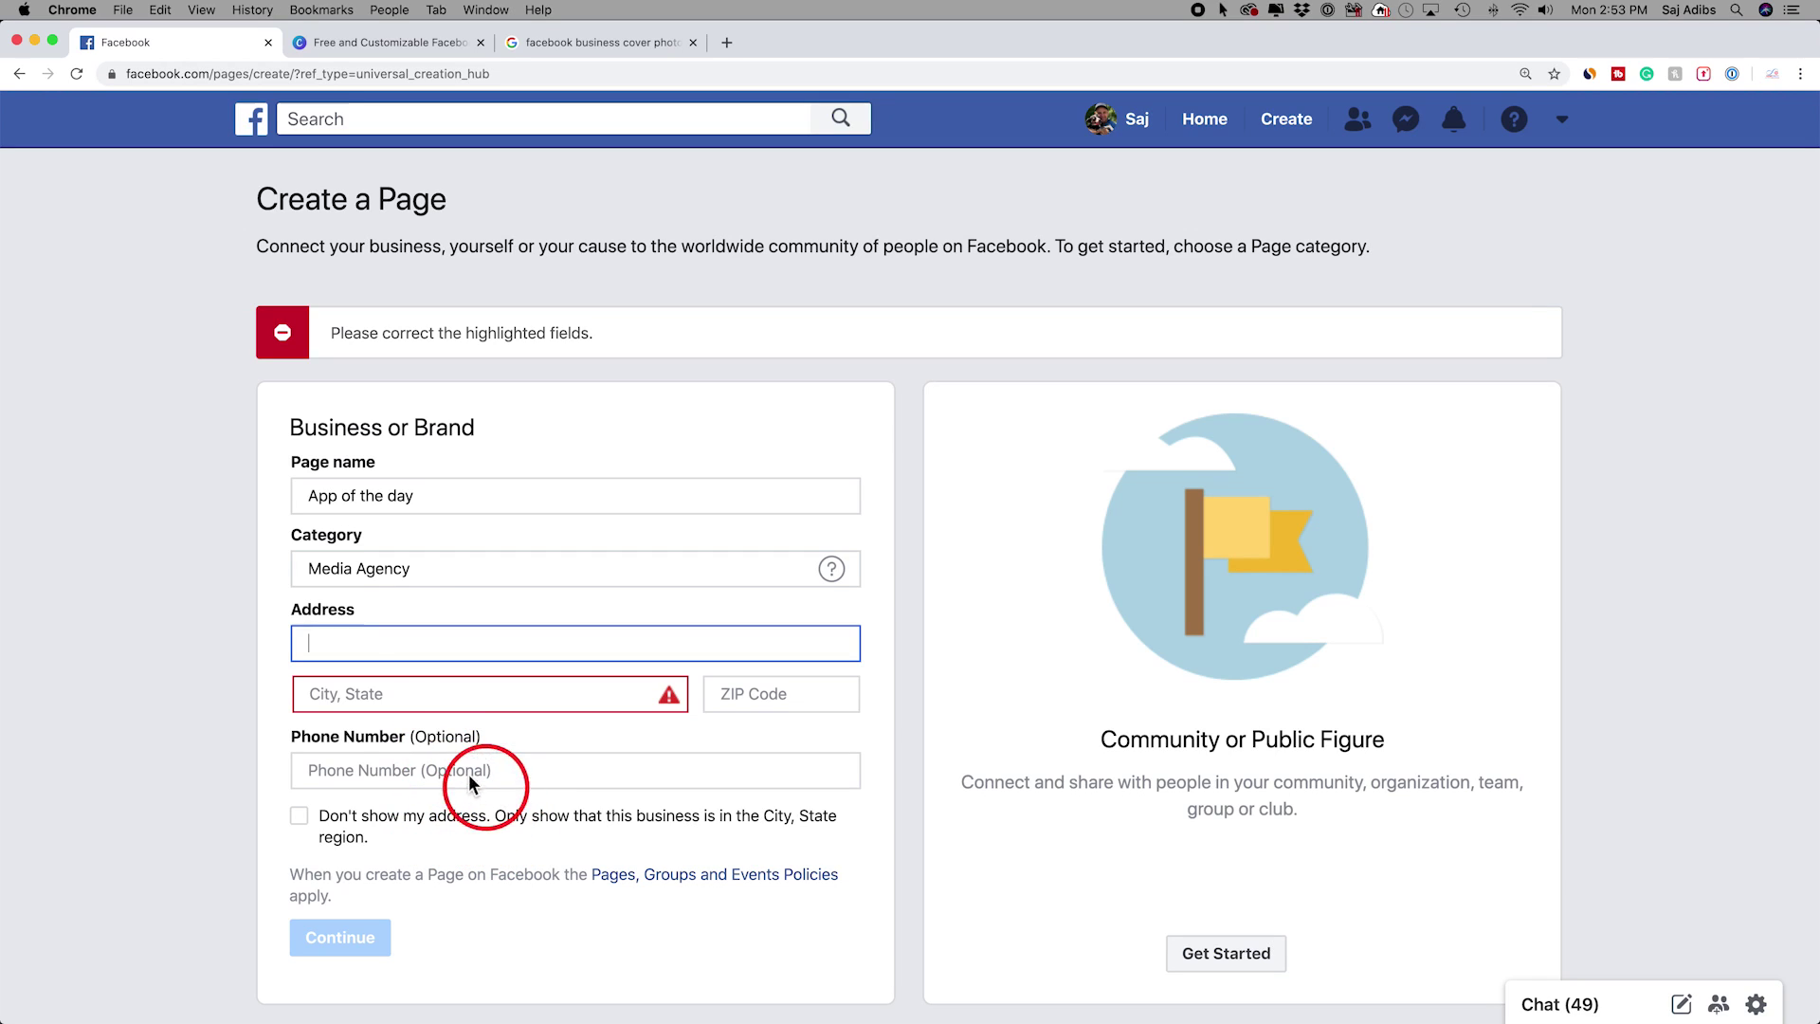
pyautogui.moveTo(640, 701)
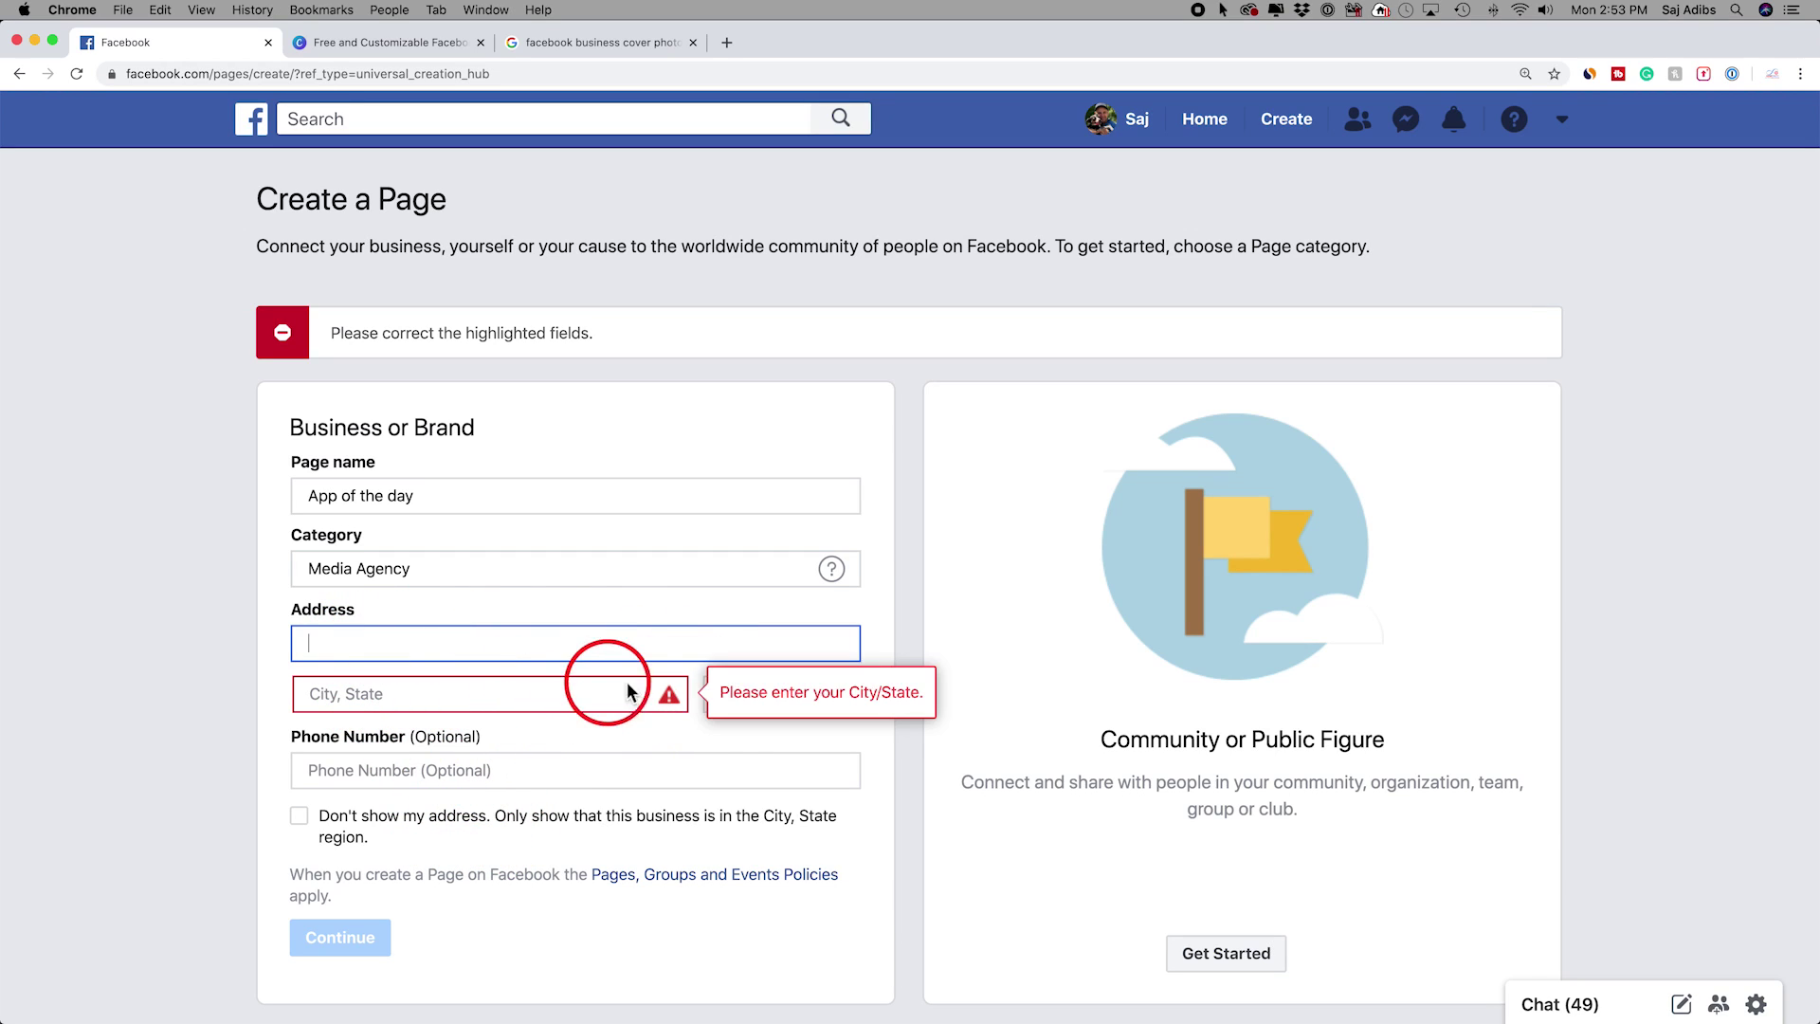
pyautogui.click(300, 821)
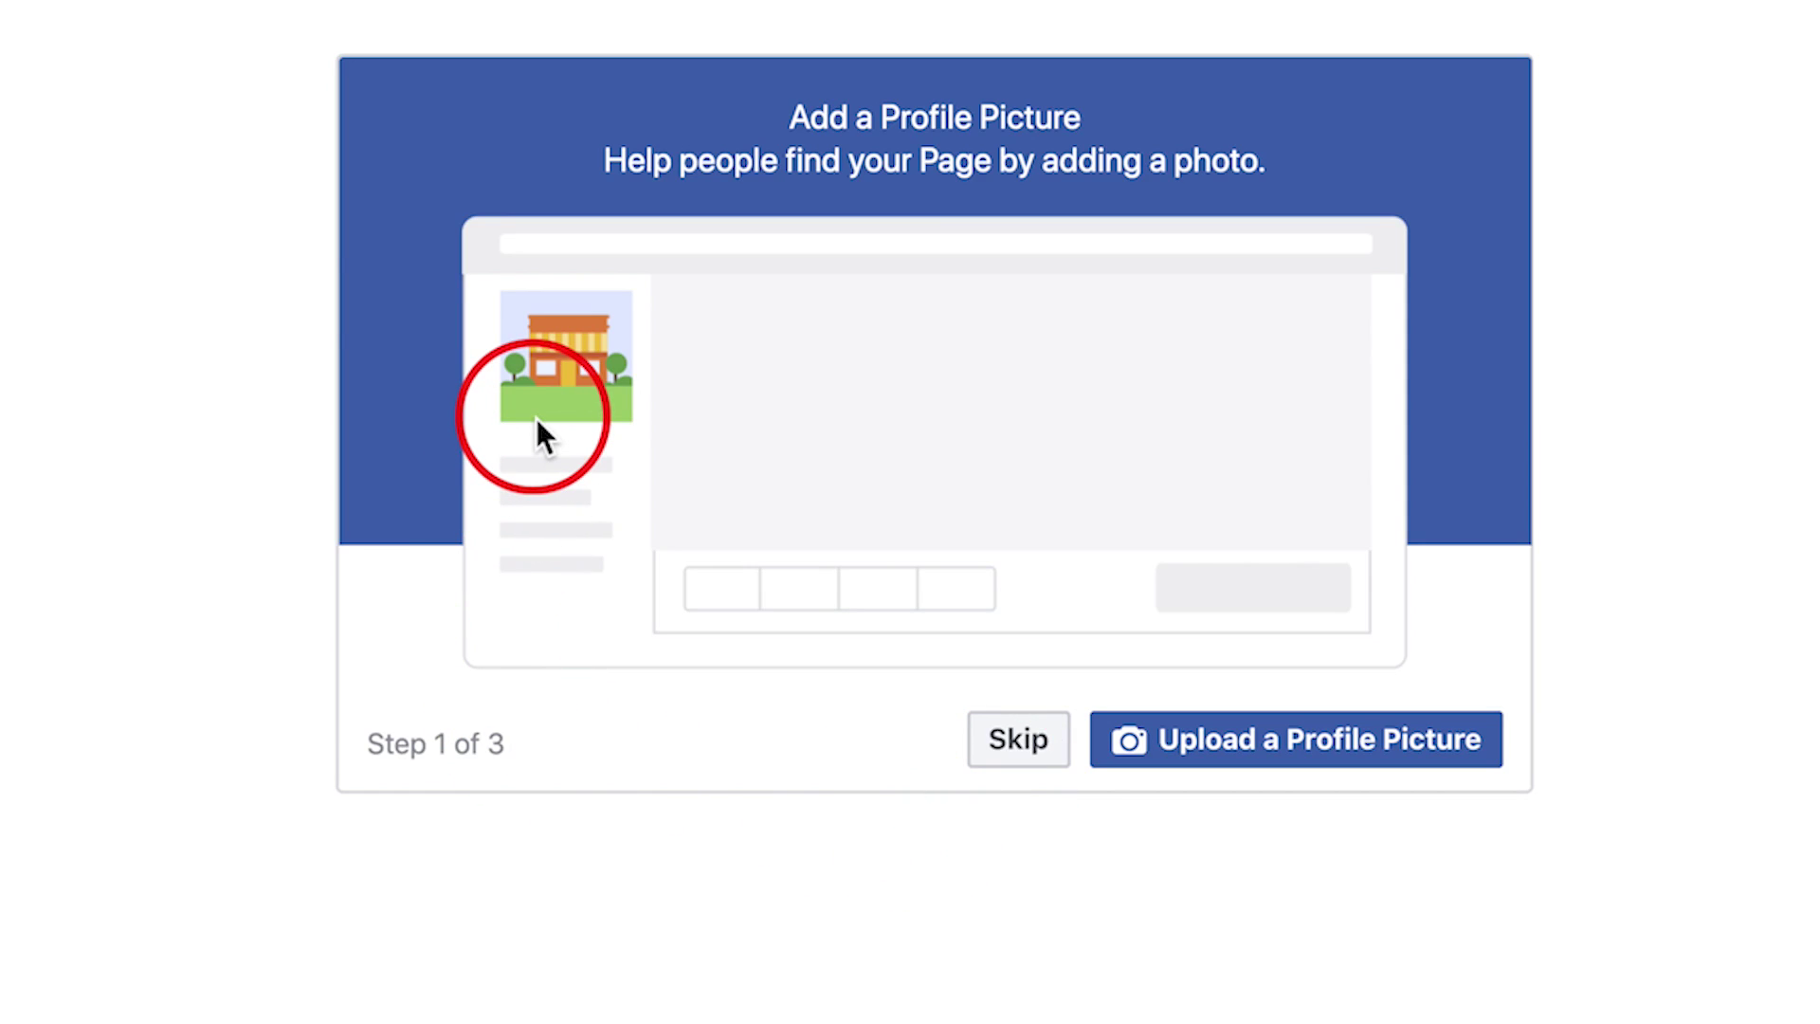
# Preview youtube-HOWFINITYCOMBLACK.png from the Desktop and upload it as the page's profile picture
pyautogui.click(1187, 776)
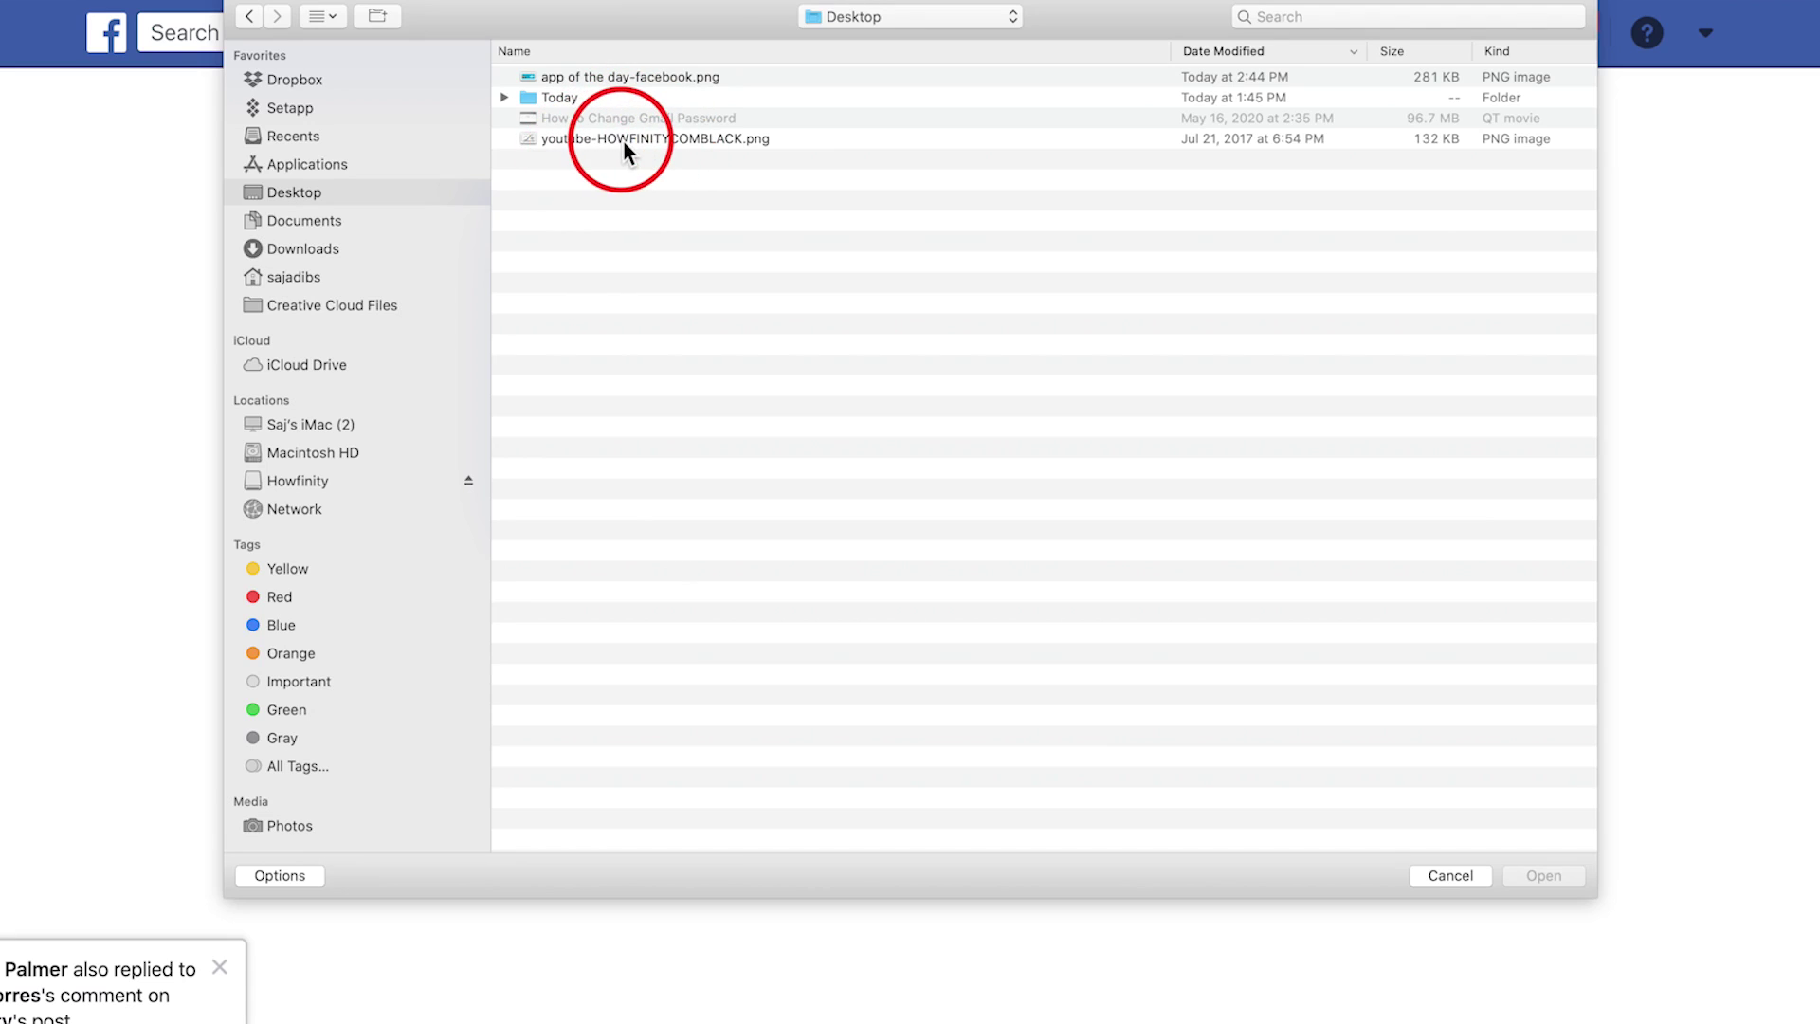
pyautogui.click(623, 140)
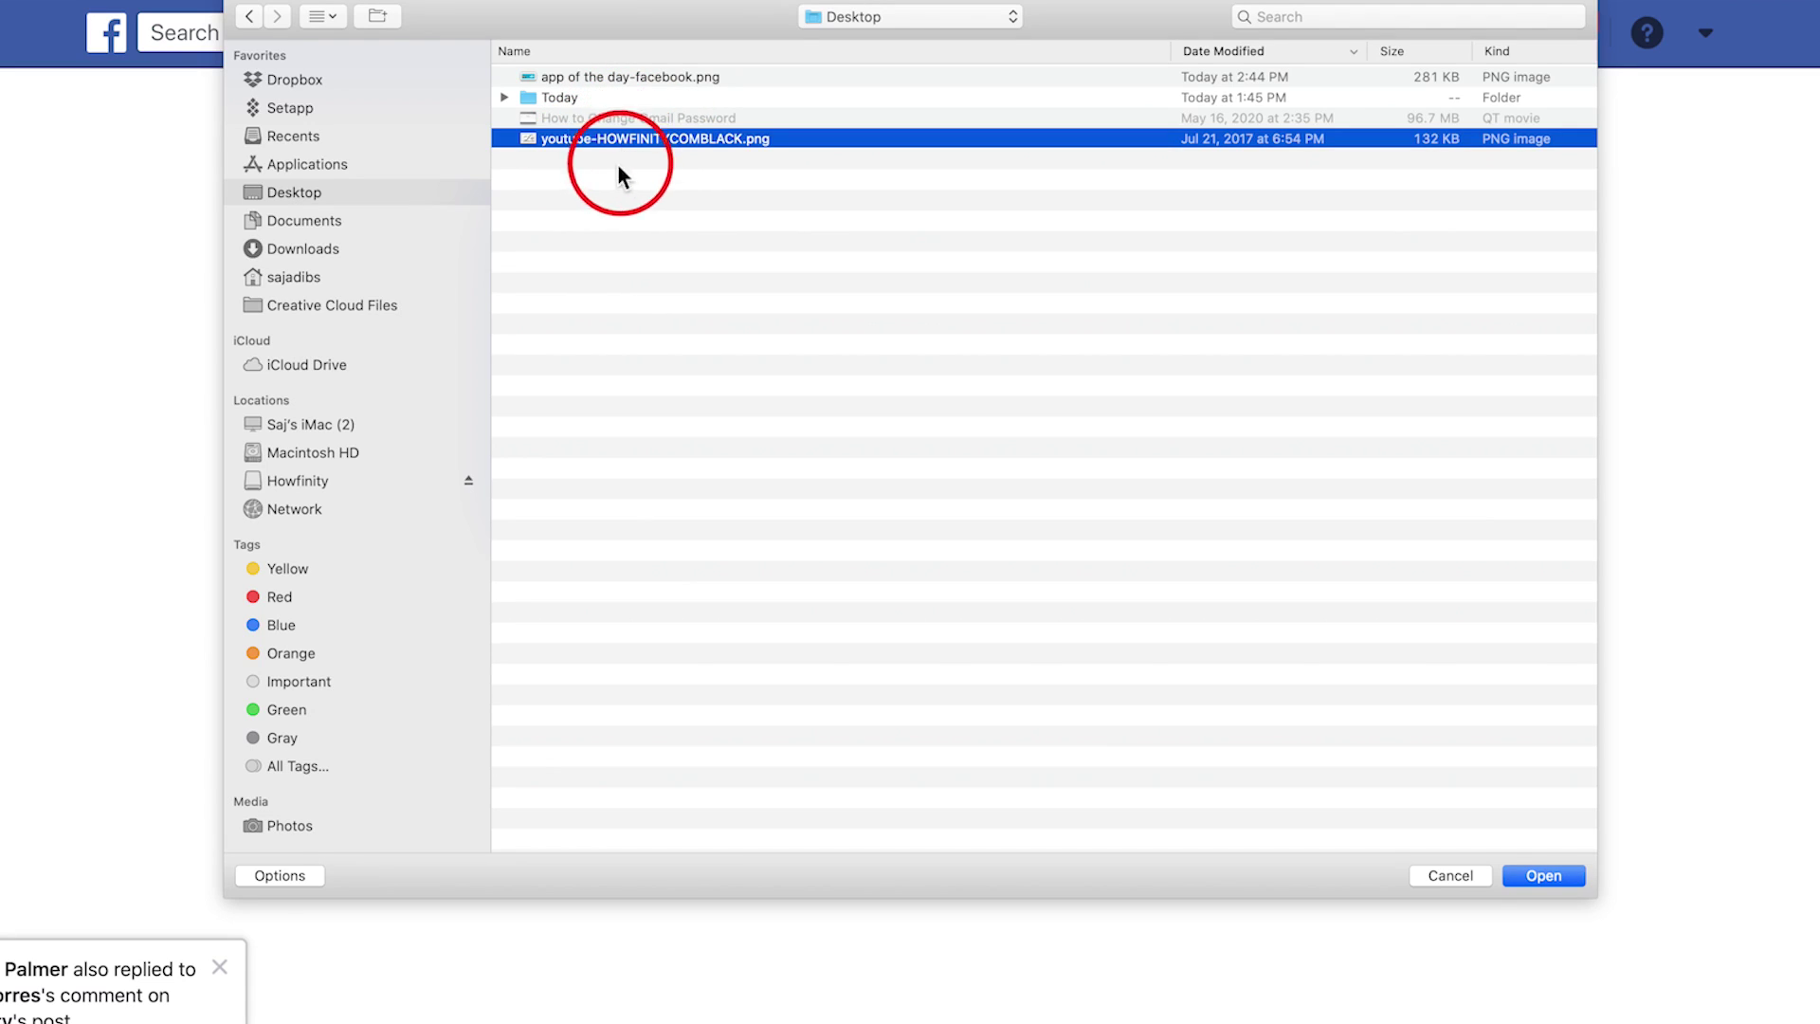
pyautogui.press('space')
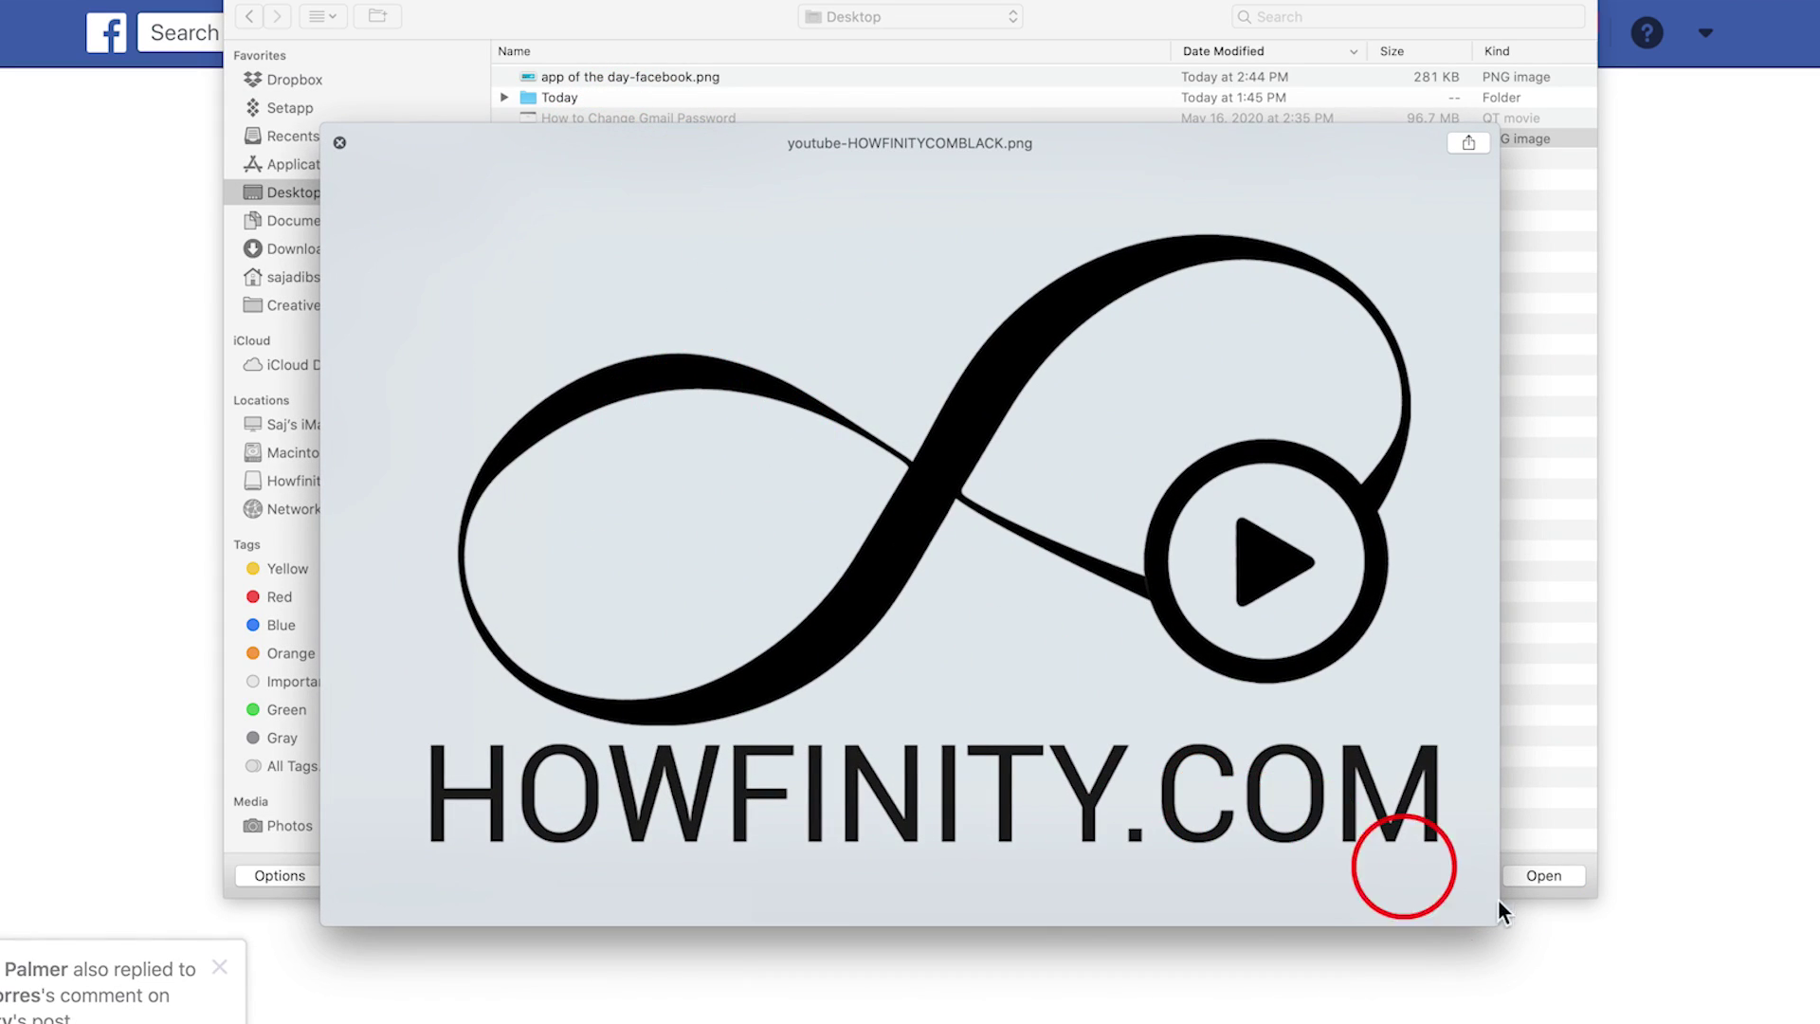
pyautogui.press('space')
pyautogui.click(1540, 882)
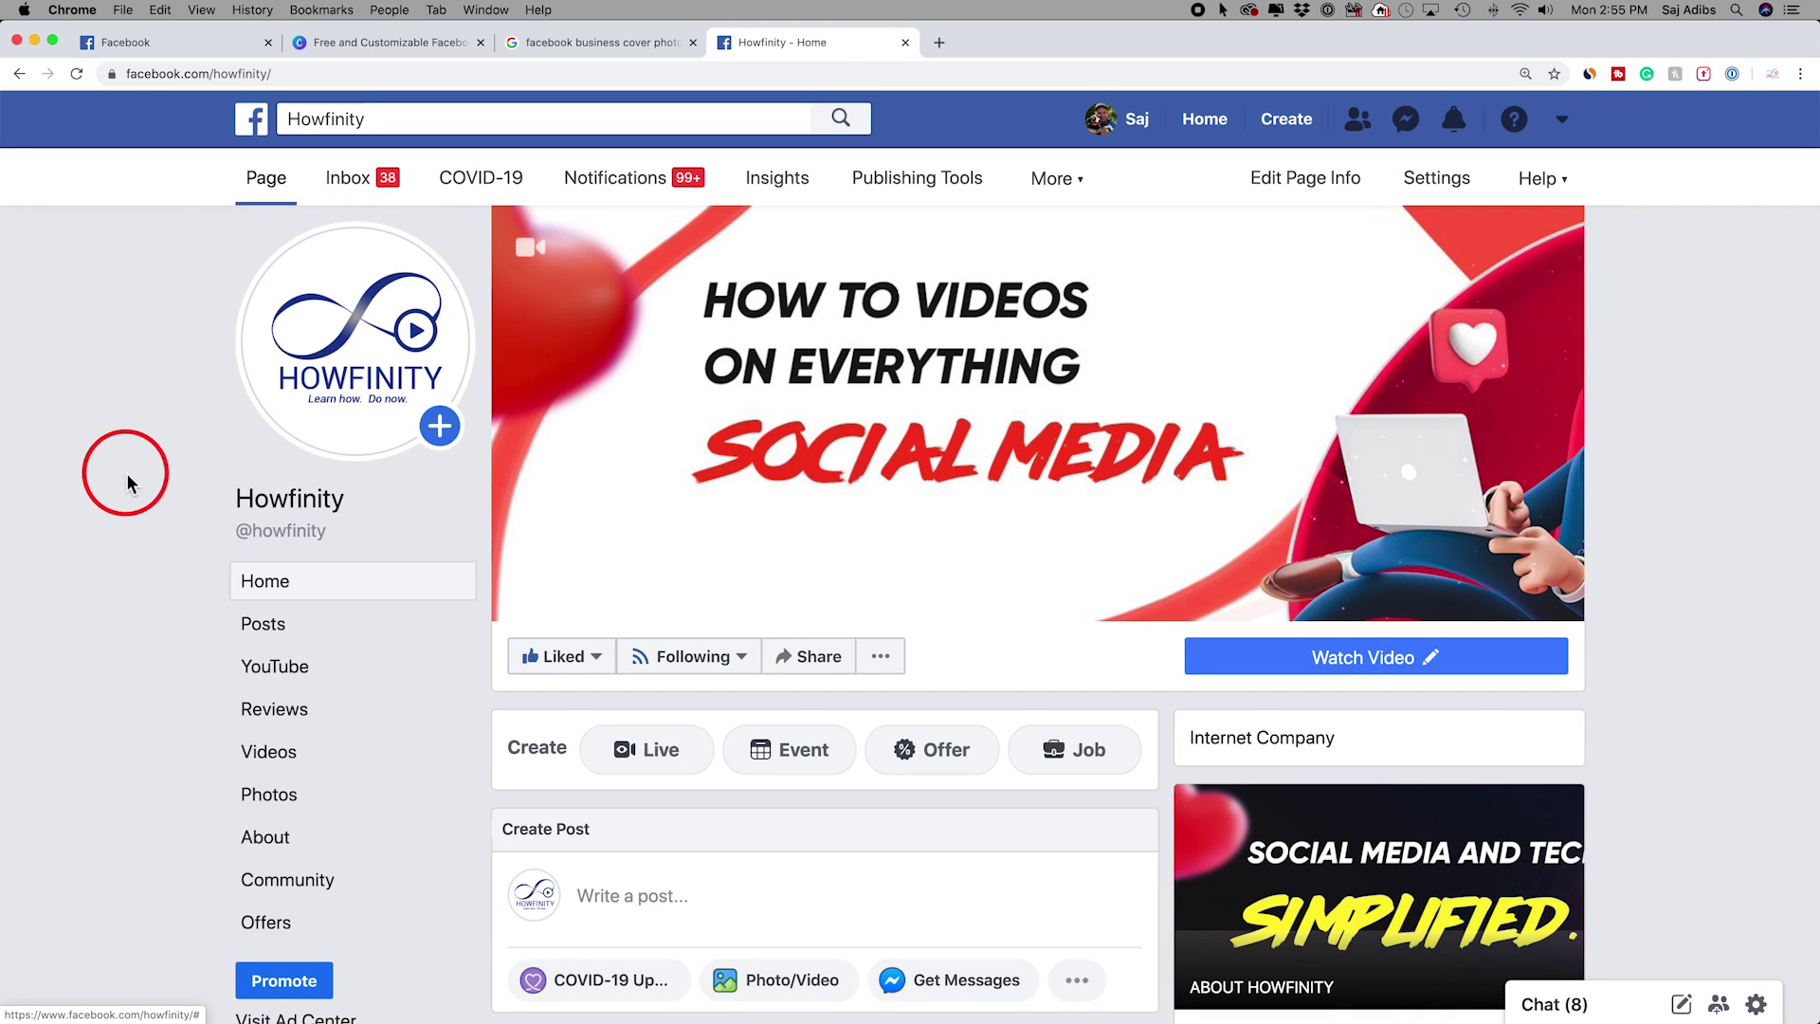
# Switch to Canva, search the templates for "facebook cover" and examine the Green and Pink Stripes Artists & Illustrators template's details
pyautogui.moveTo(841, 516)
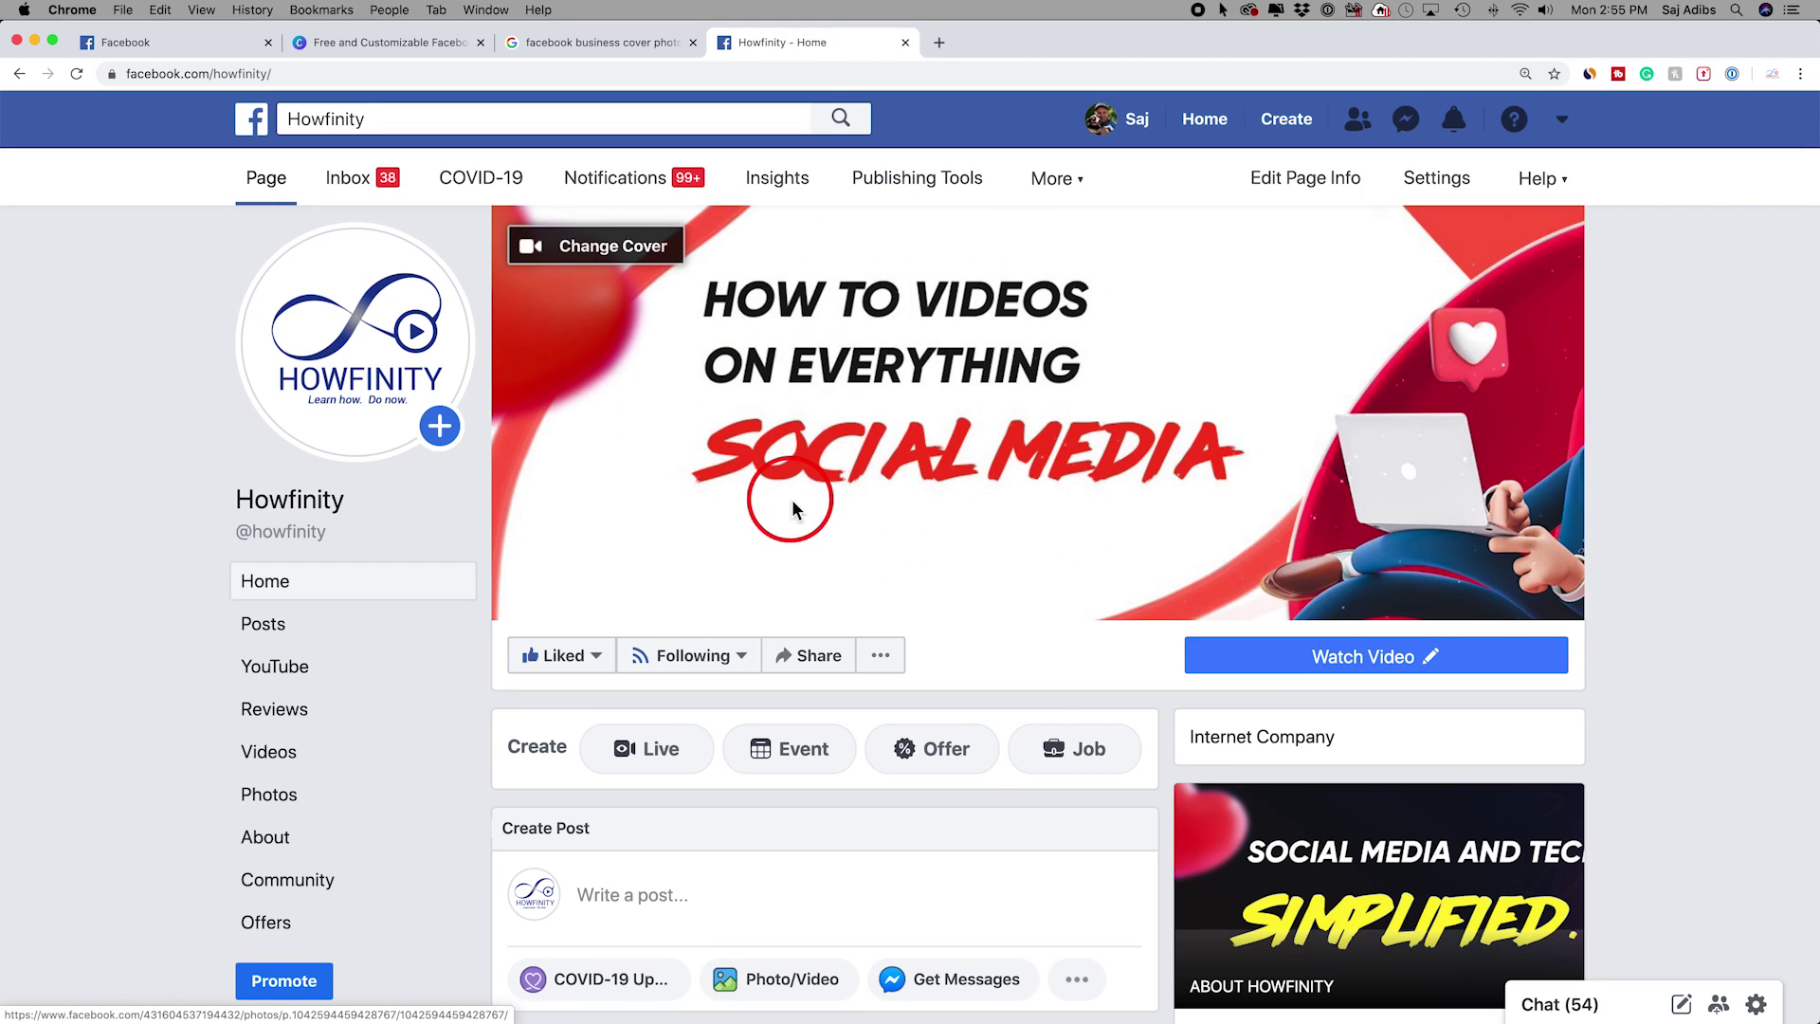
pyautogui.click(332, 53)
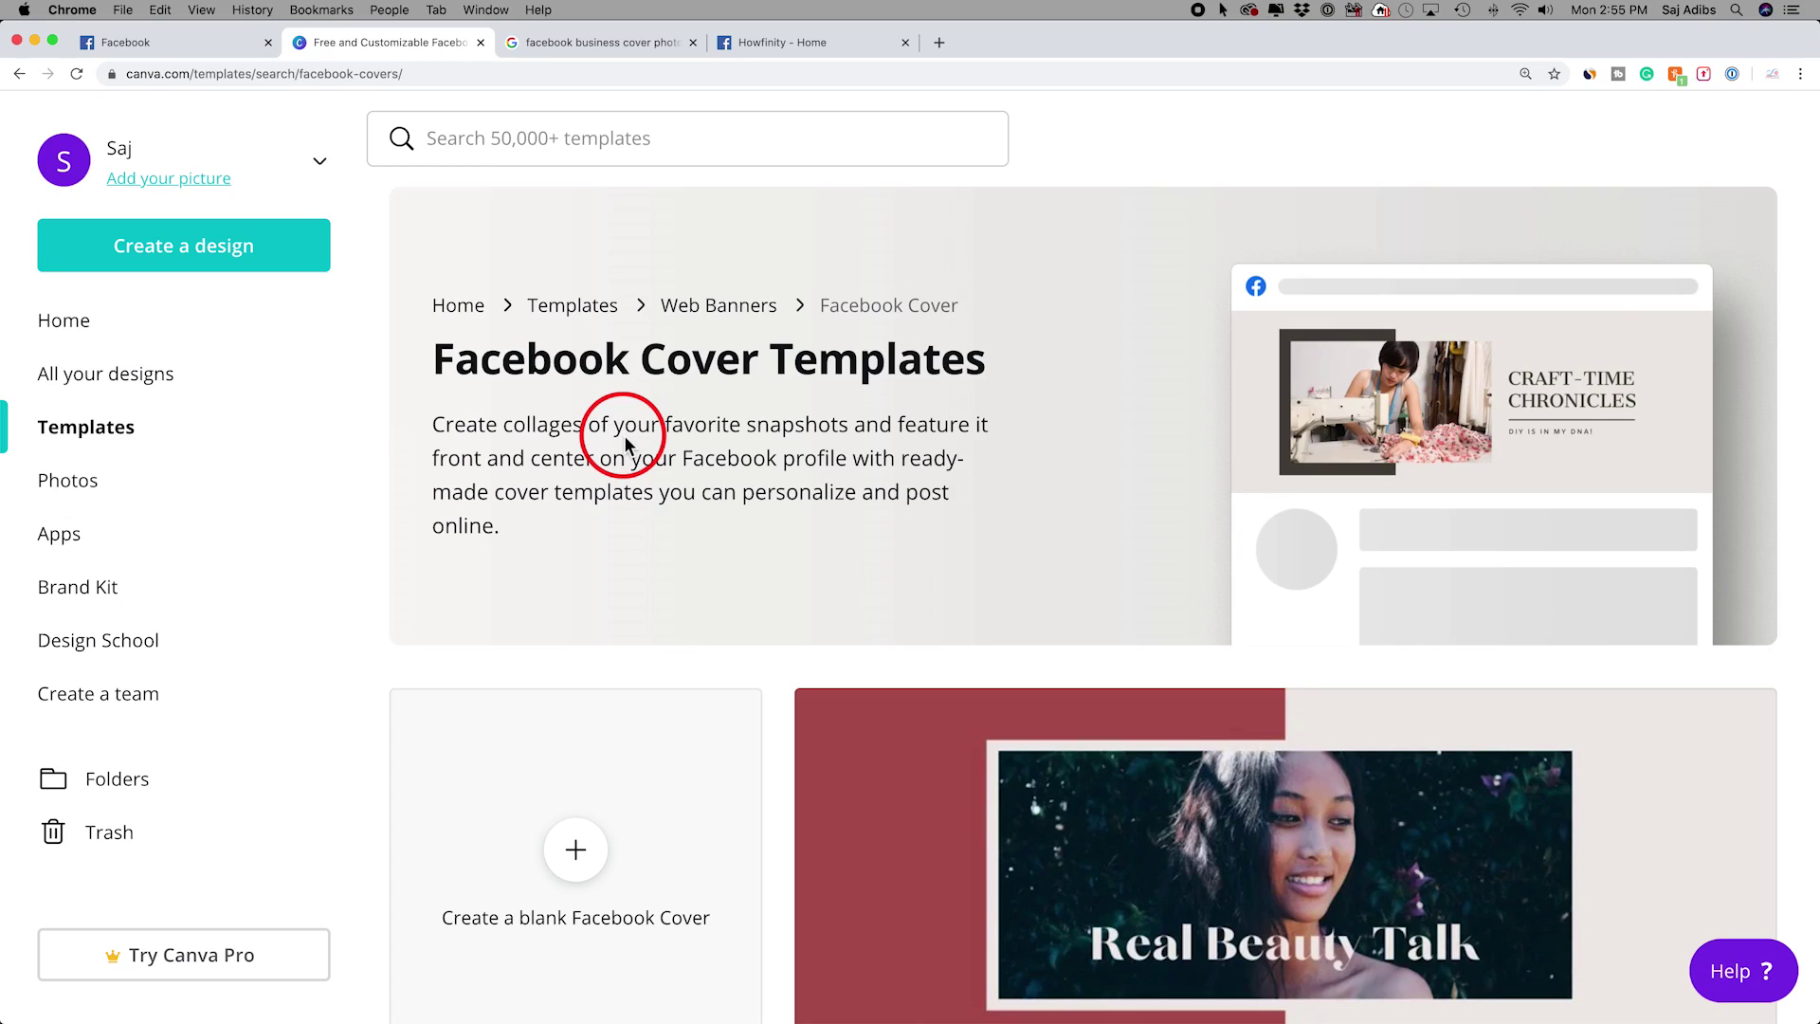
pyautogui.click(537, 142)
pyautogui.write('facebook cover')
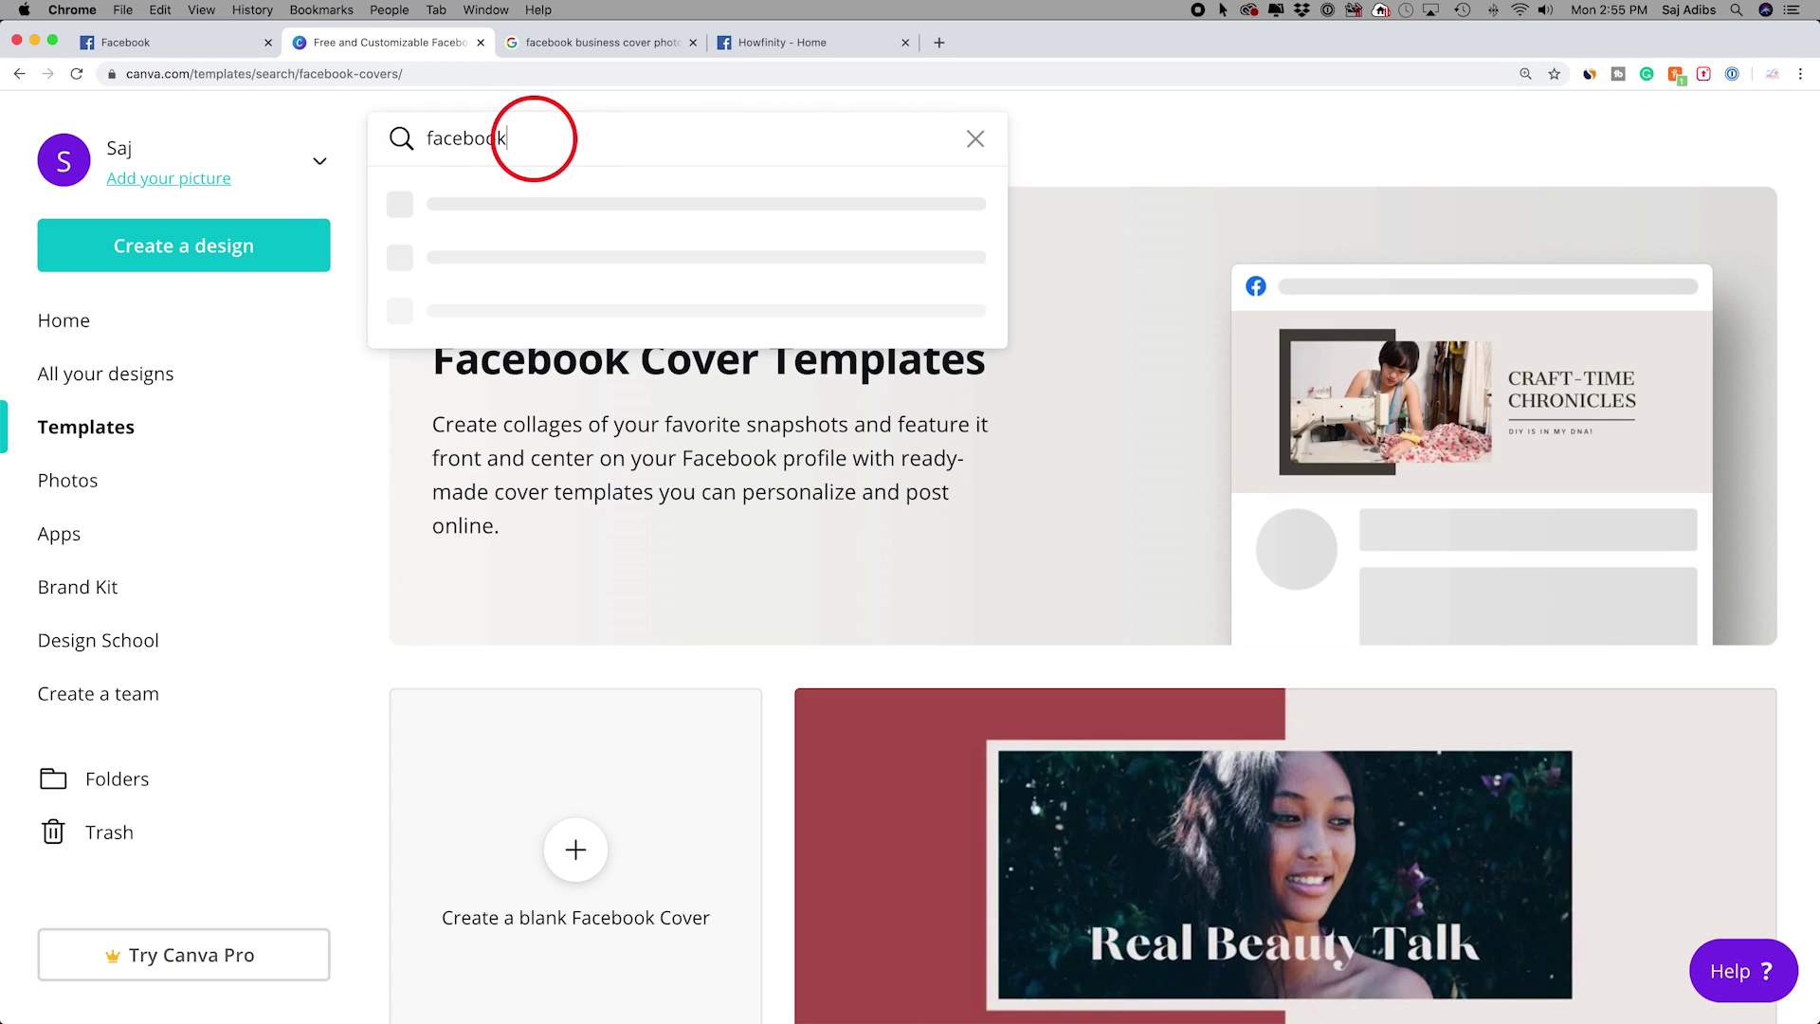
pyautogui.press('Return')
pyautogui.scroll(-9, 707, 394)
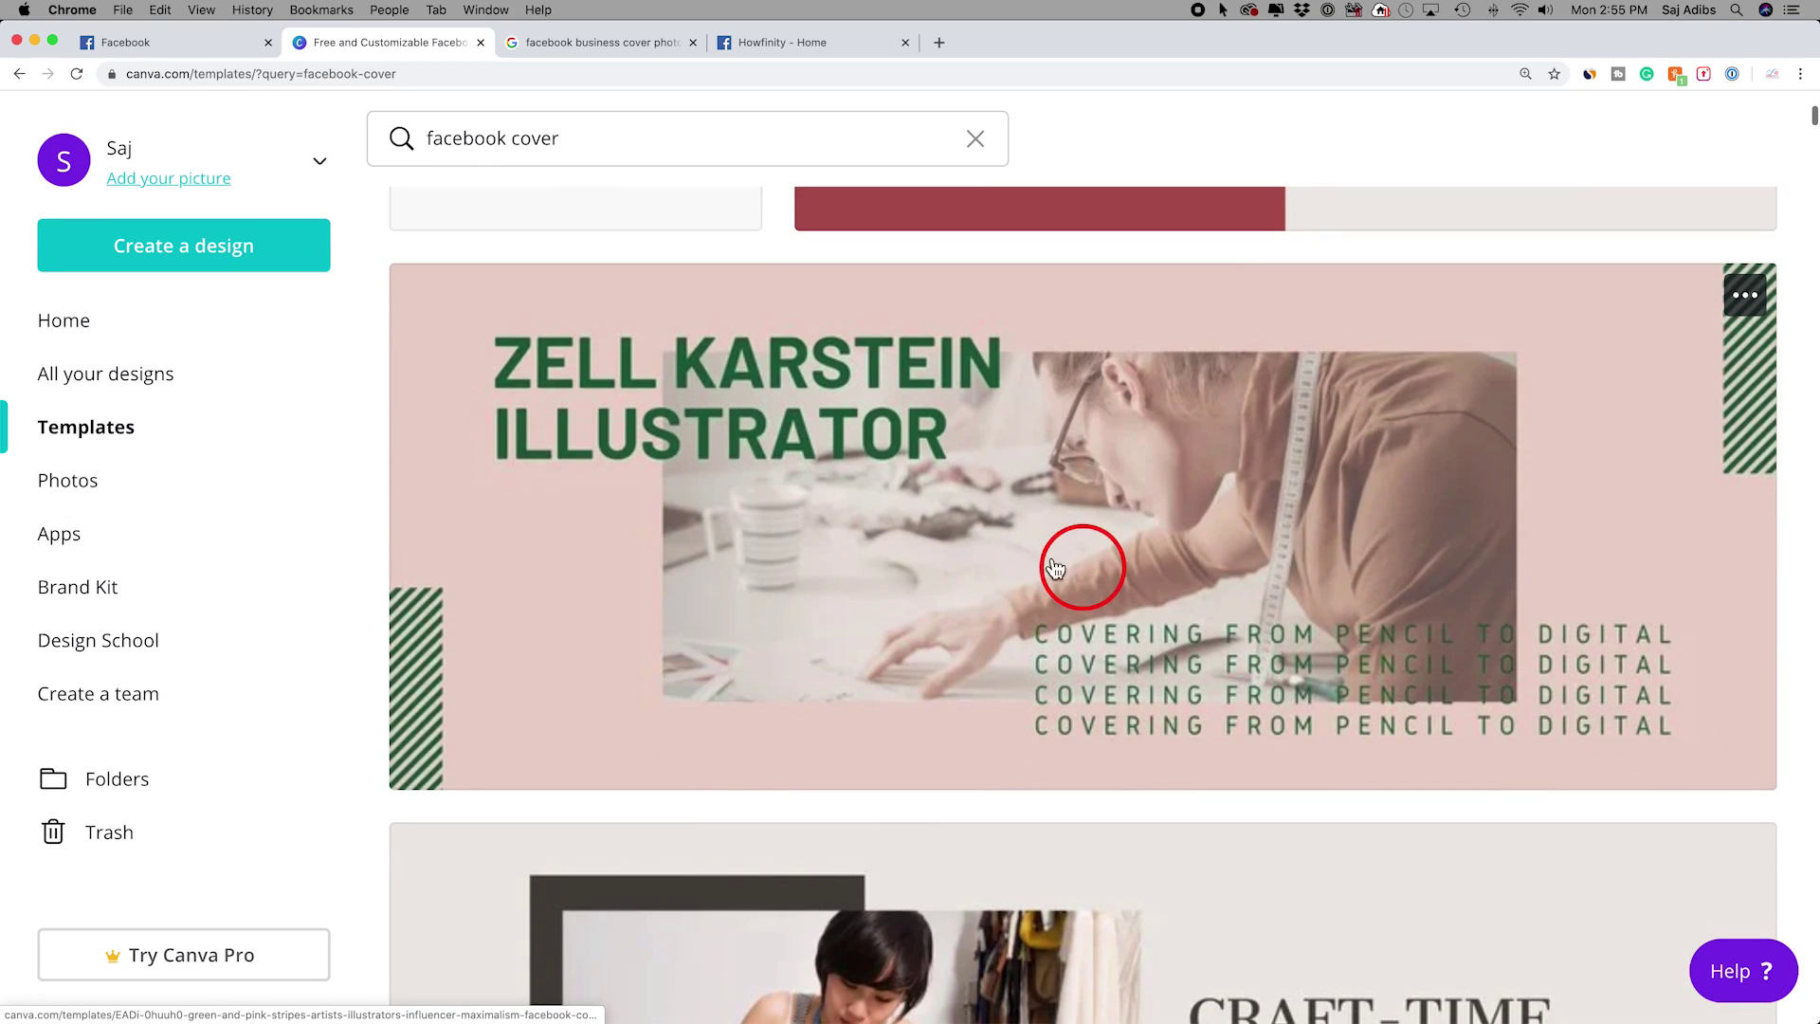
pyautogui.click(767, 531)
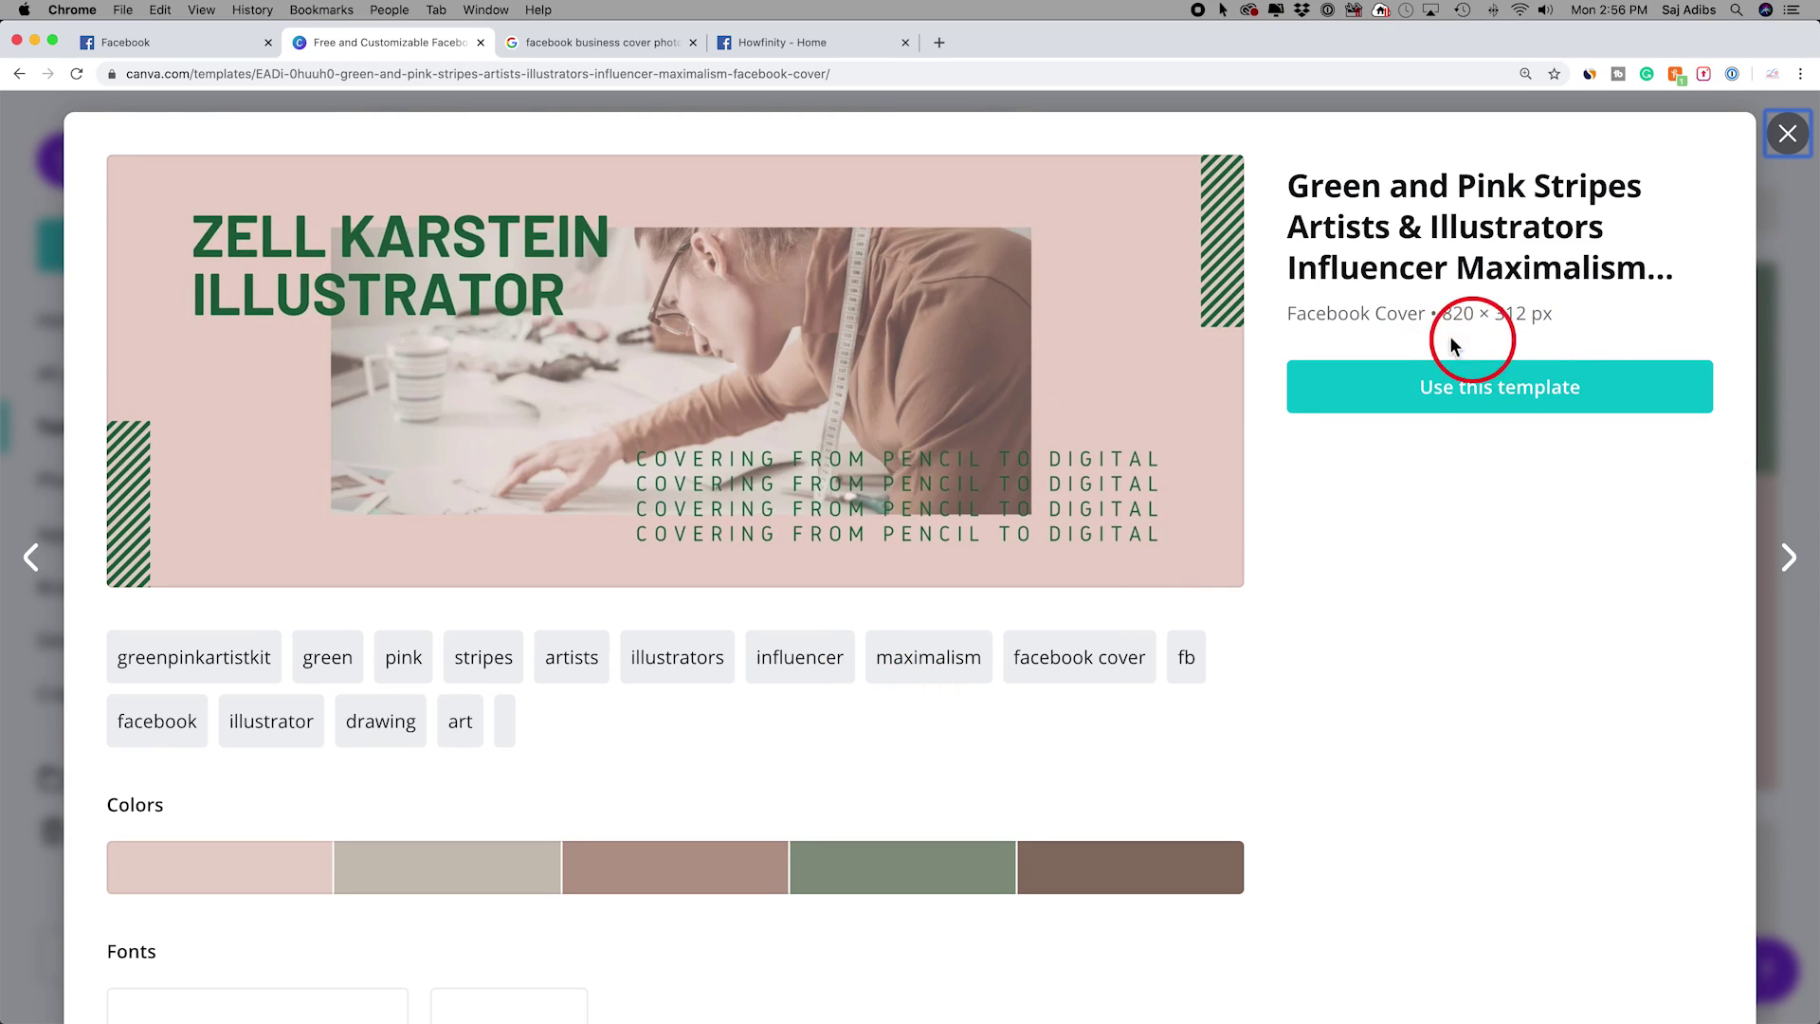
pyautogui.click(1799, 139)
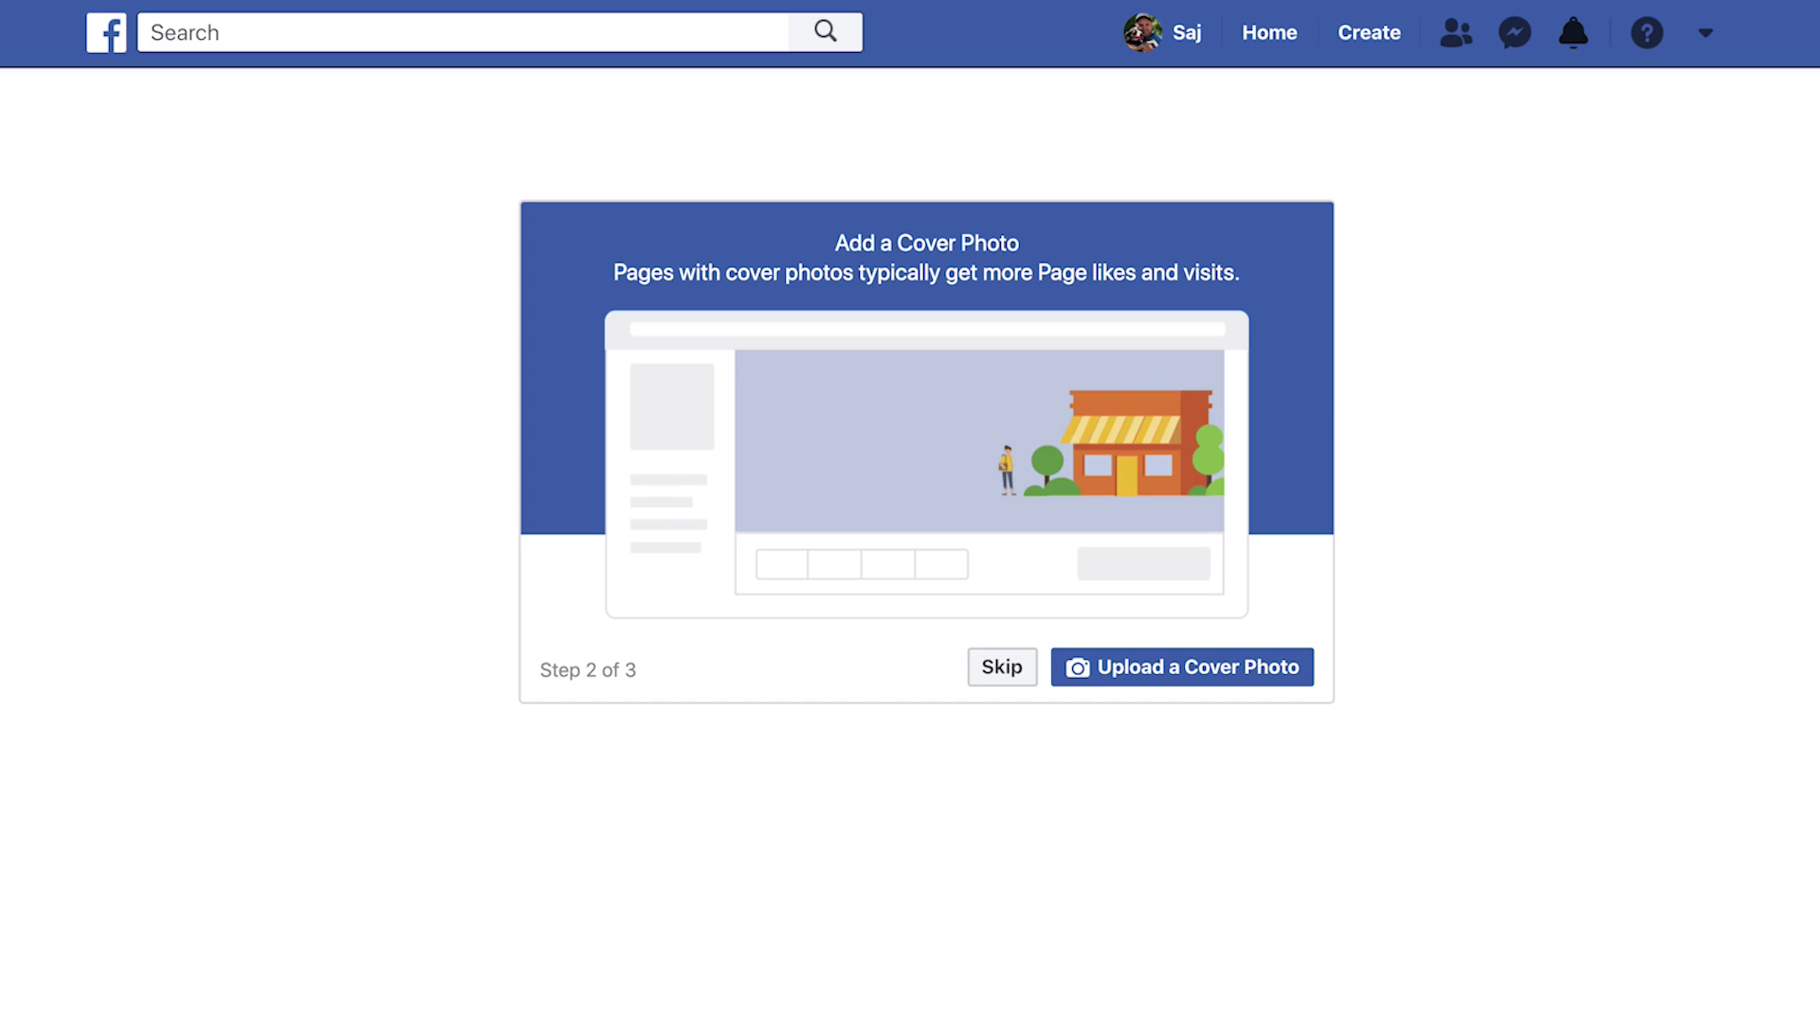
# Preview "app of the day-facebook.png" from the Desktop and upload it as the new Facebook page's cover photo
pyautogui.click(1155, 674)
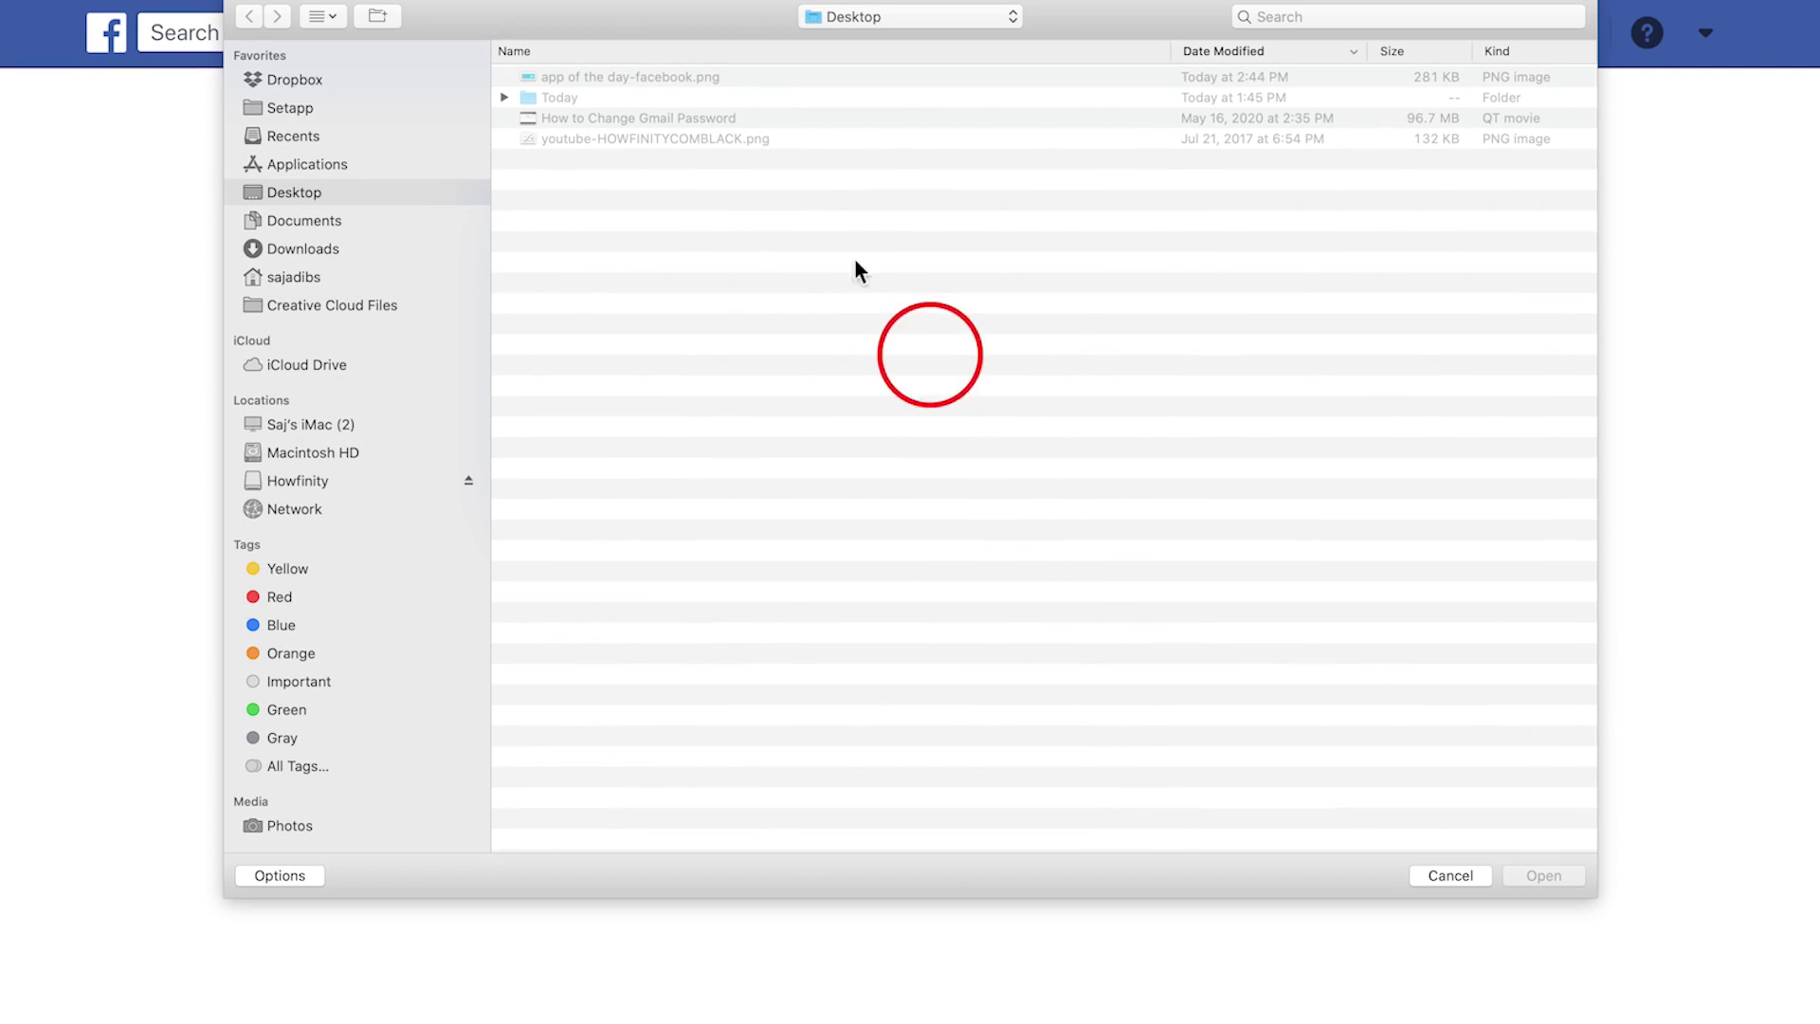
pyautogui.click(617, 75)
pyautogui.press('space')
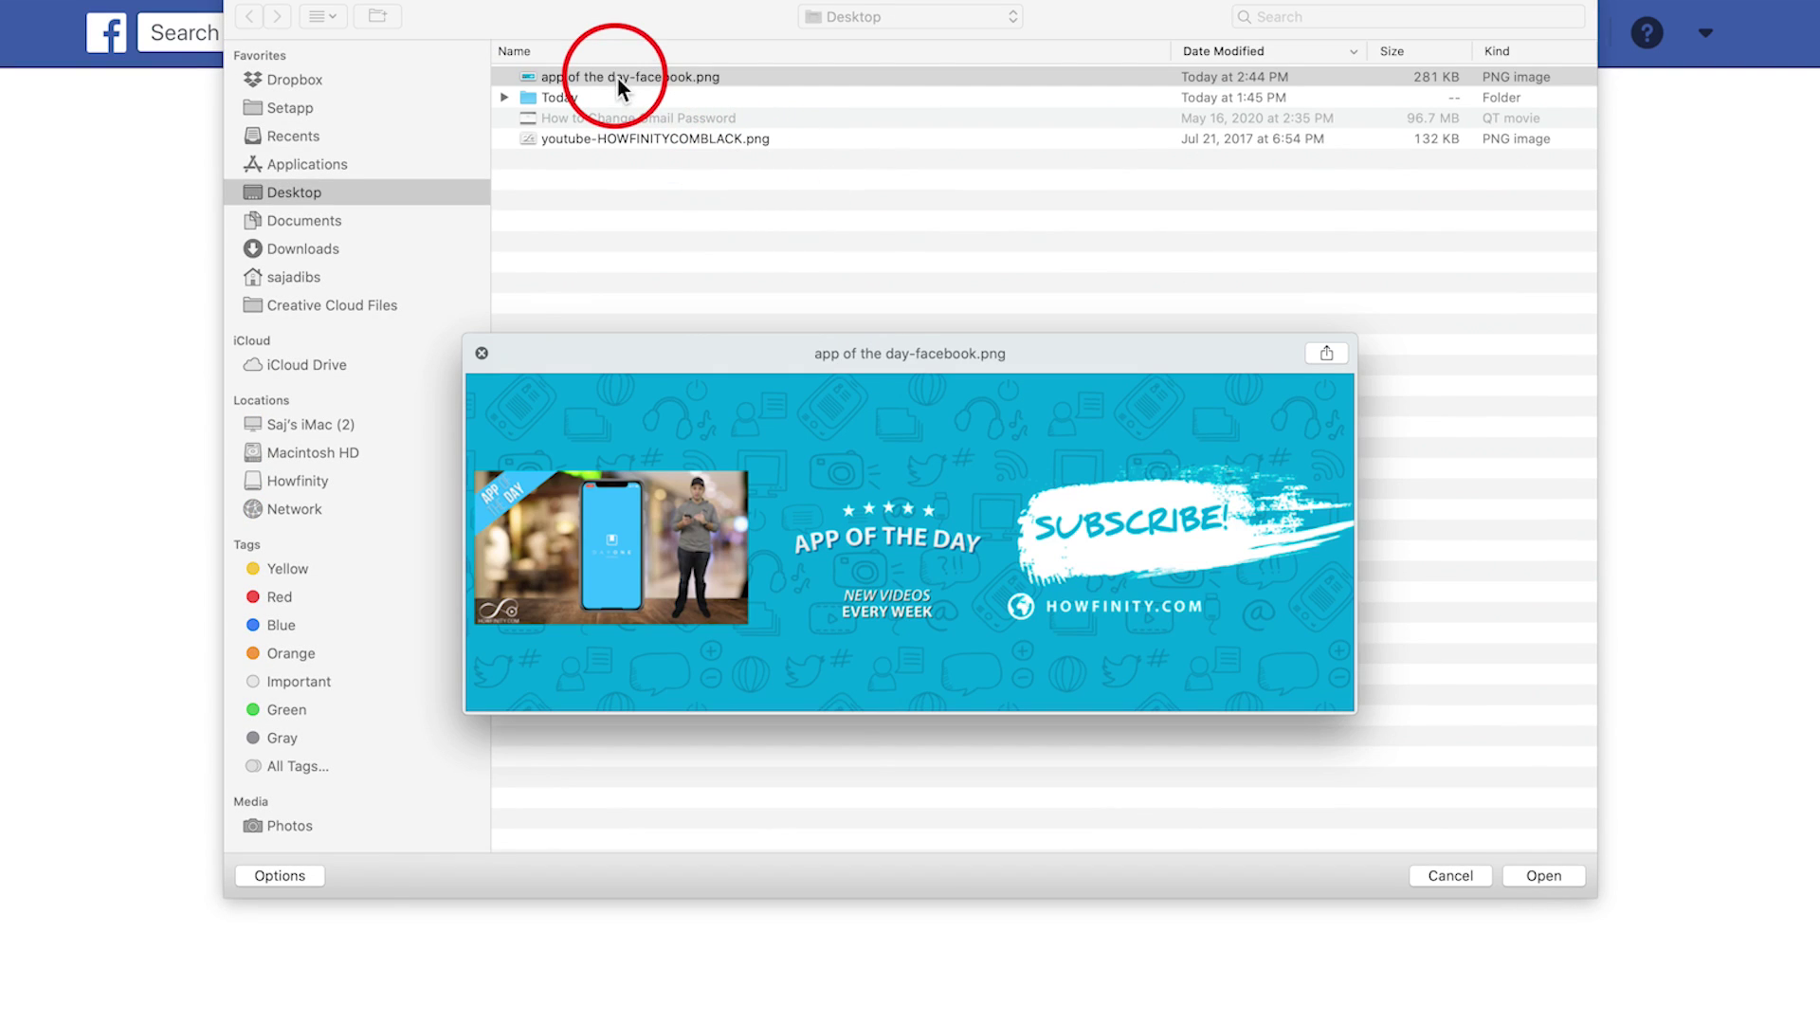
pyautogui.press('space')
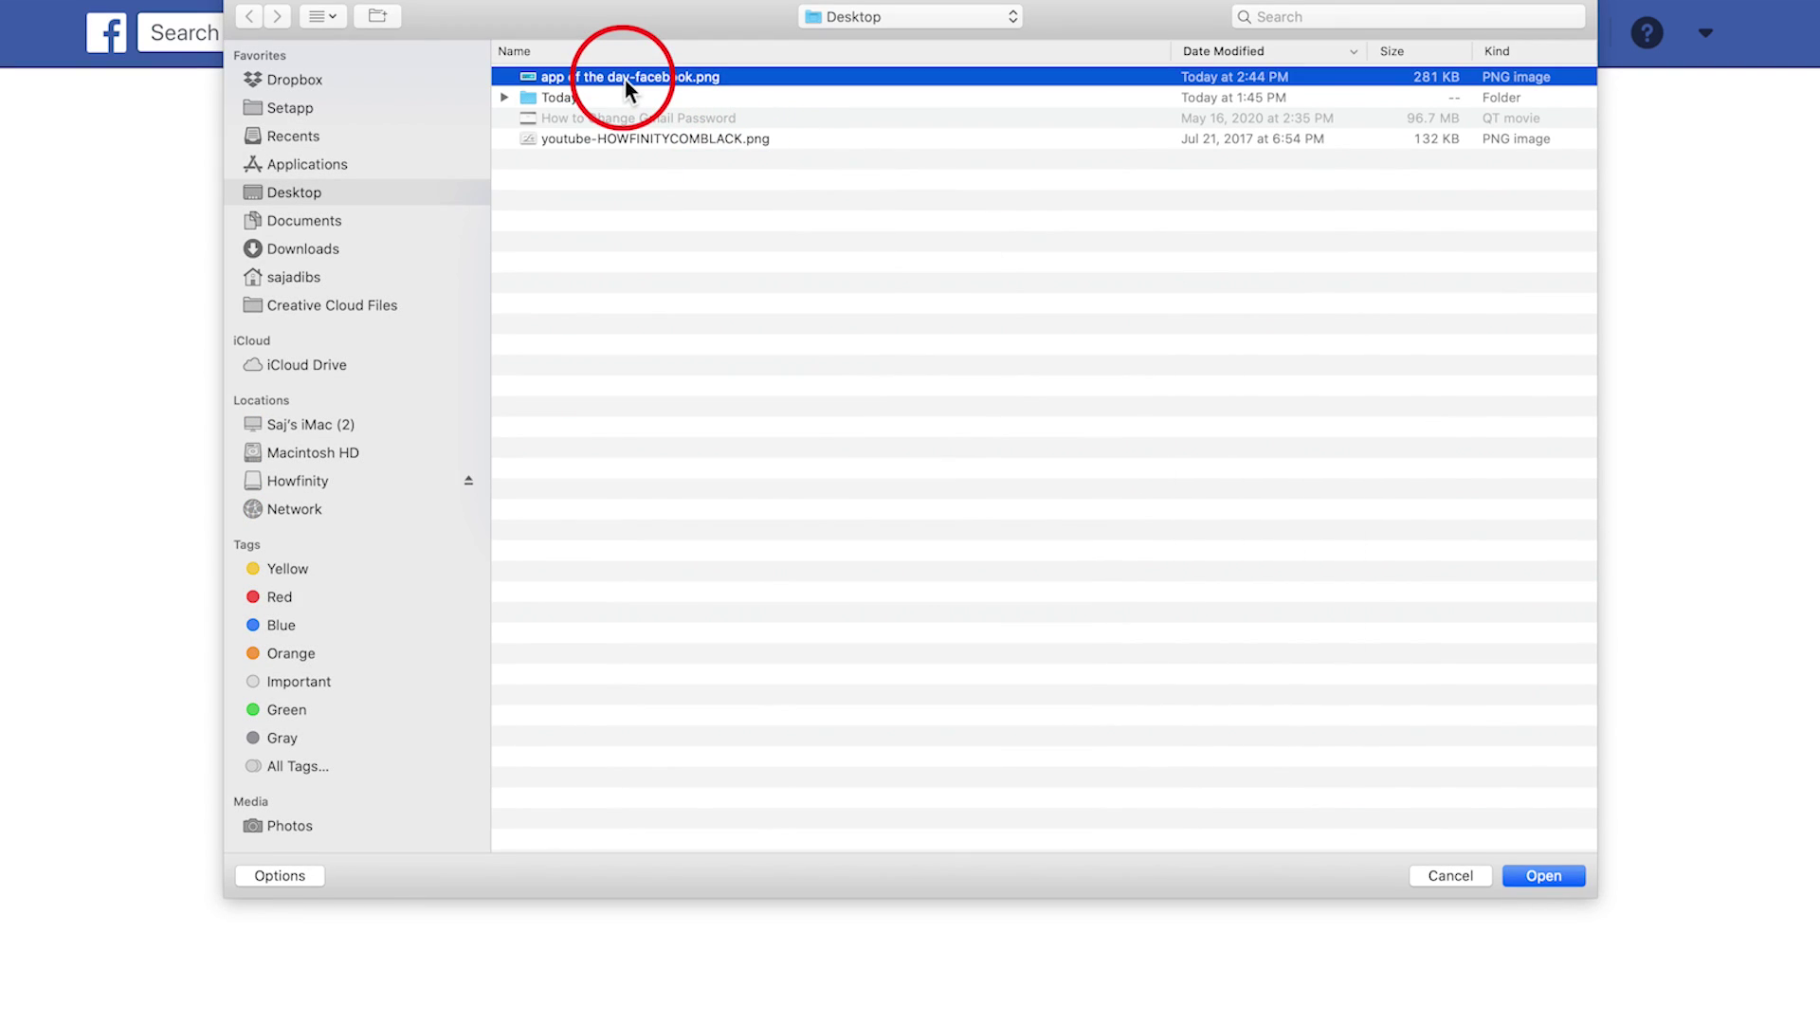
pyautogui.doubleClick(624, 78)
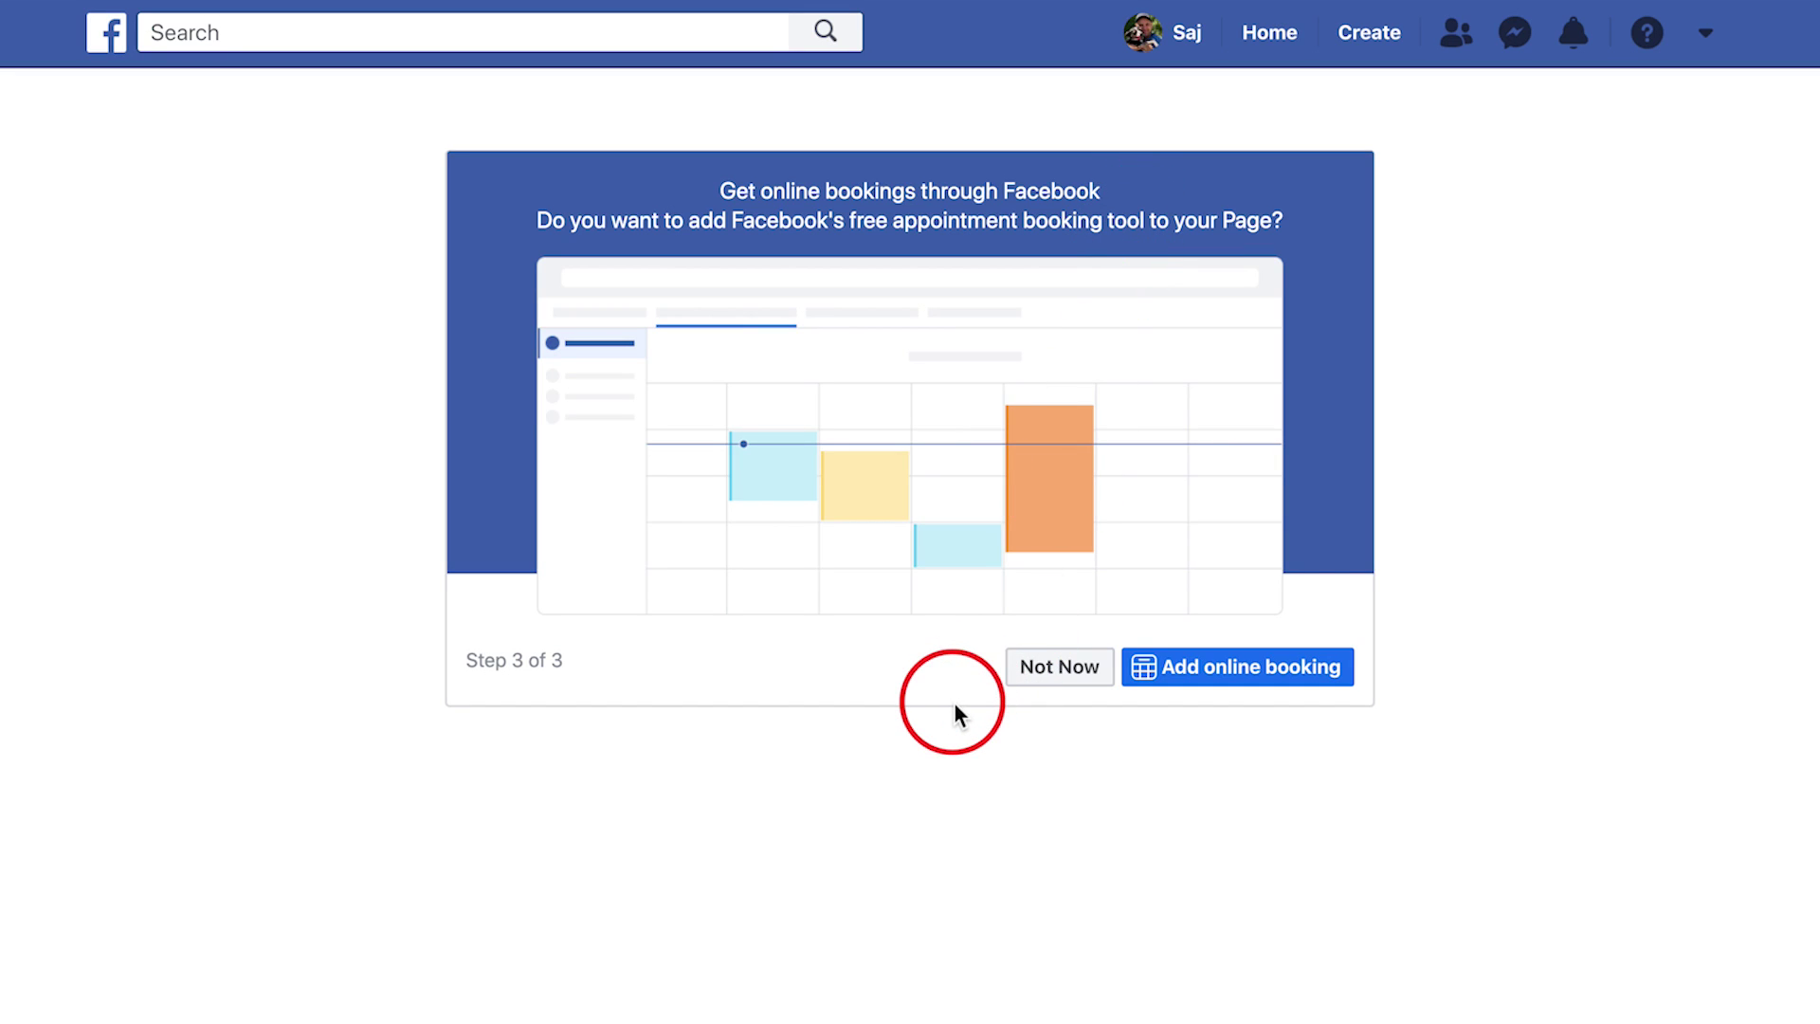
# Decline the online booking tool and dismiss the page setup tip about inviting friends
pyautogui.click(1071, 686)
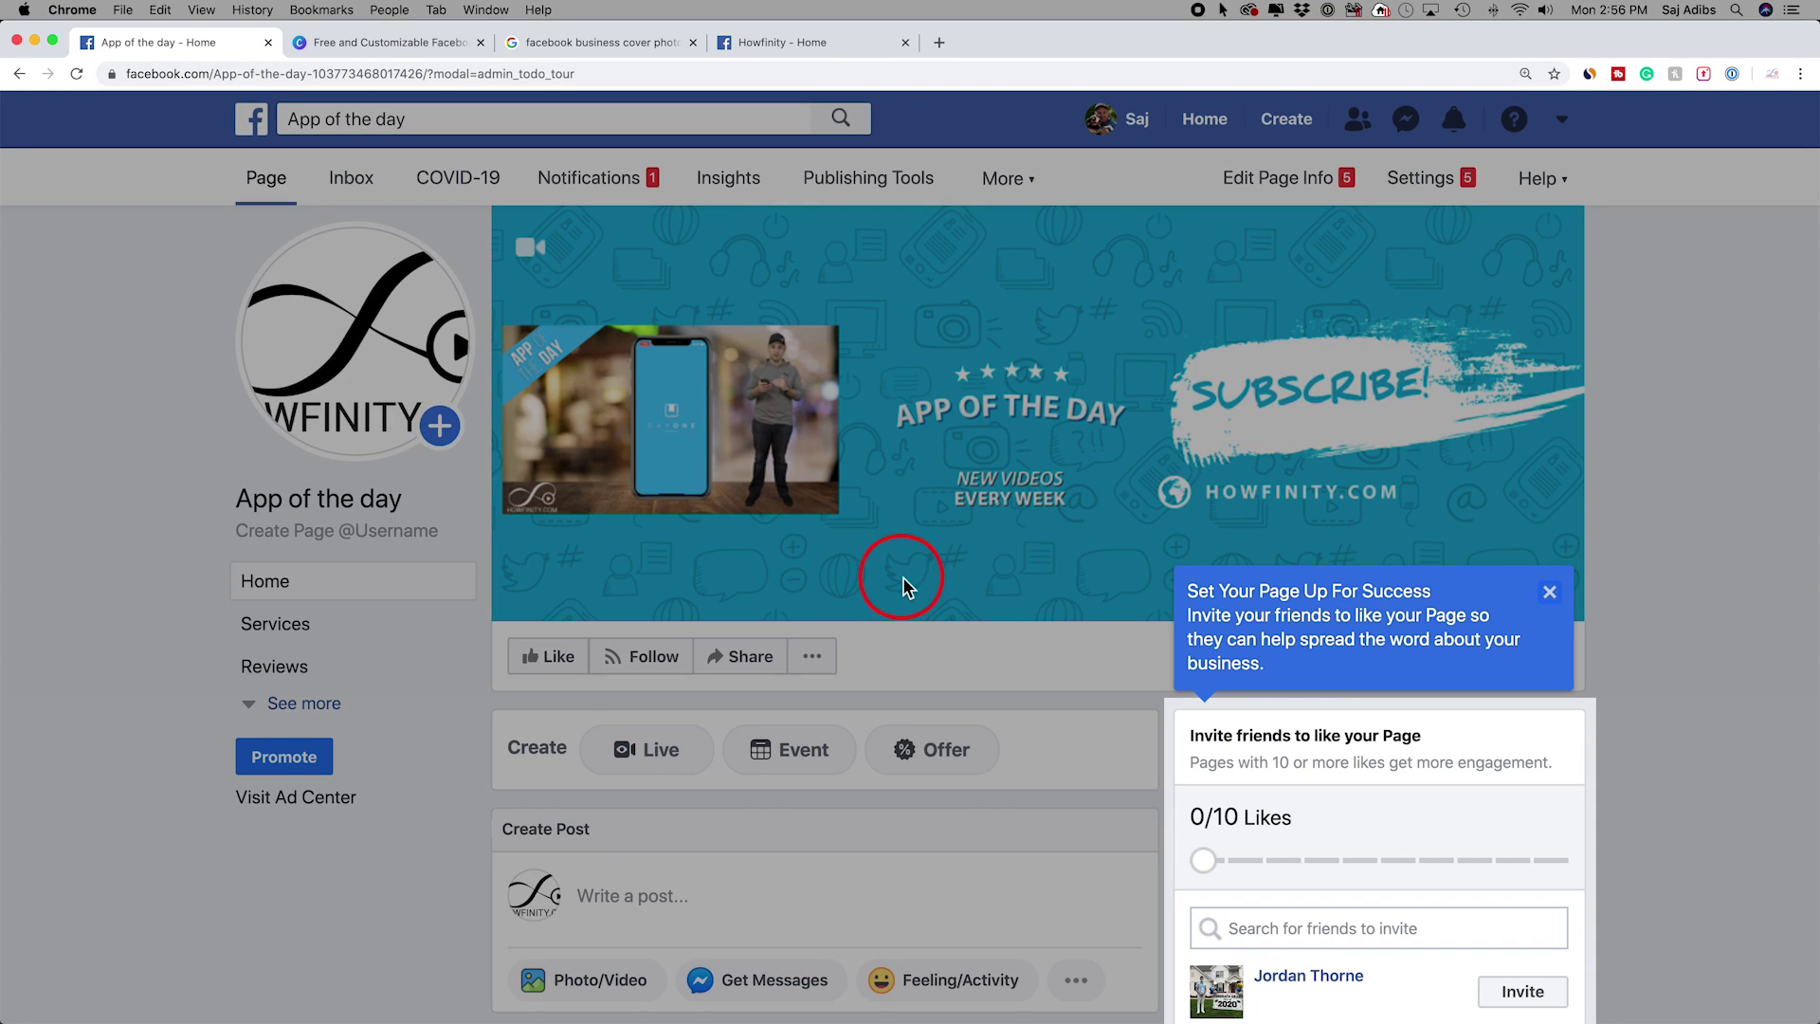
pyautogui.click(1308, 594)
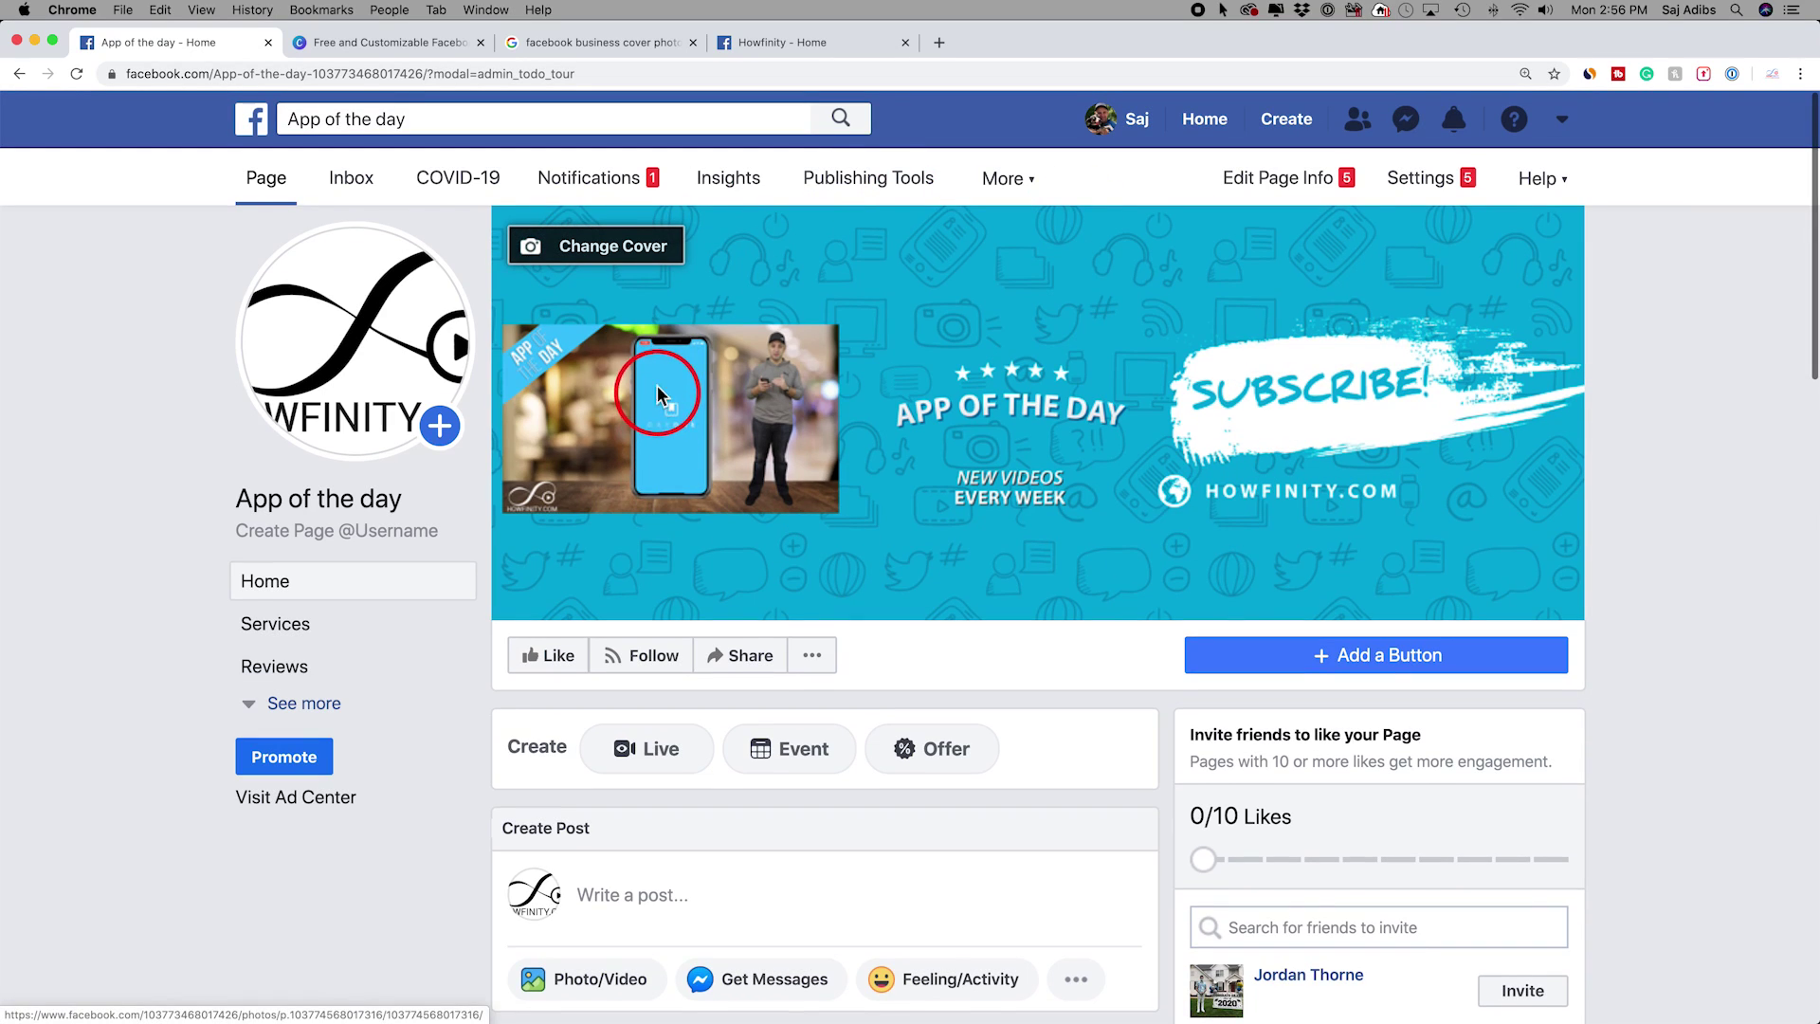
# Try repositioning the logo within the profile picture's thumbnail crop, and discard the changes
pyautogui.click(360, 407)
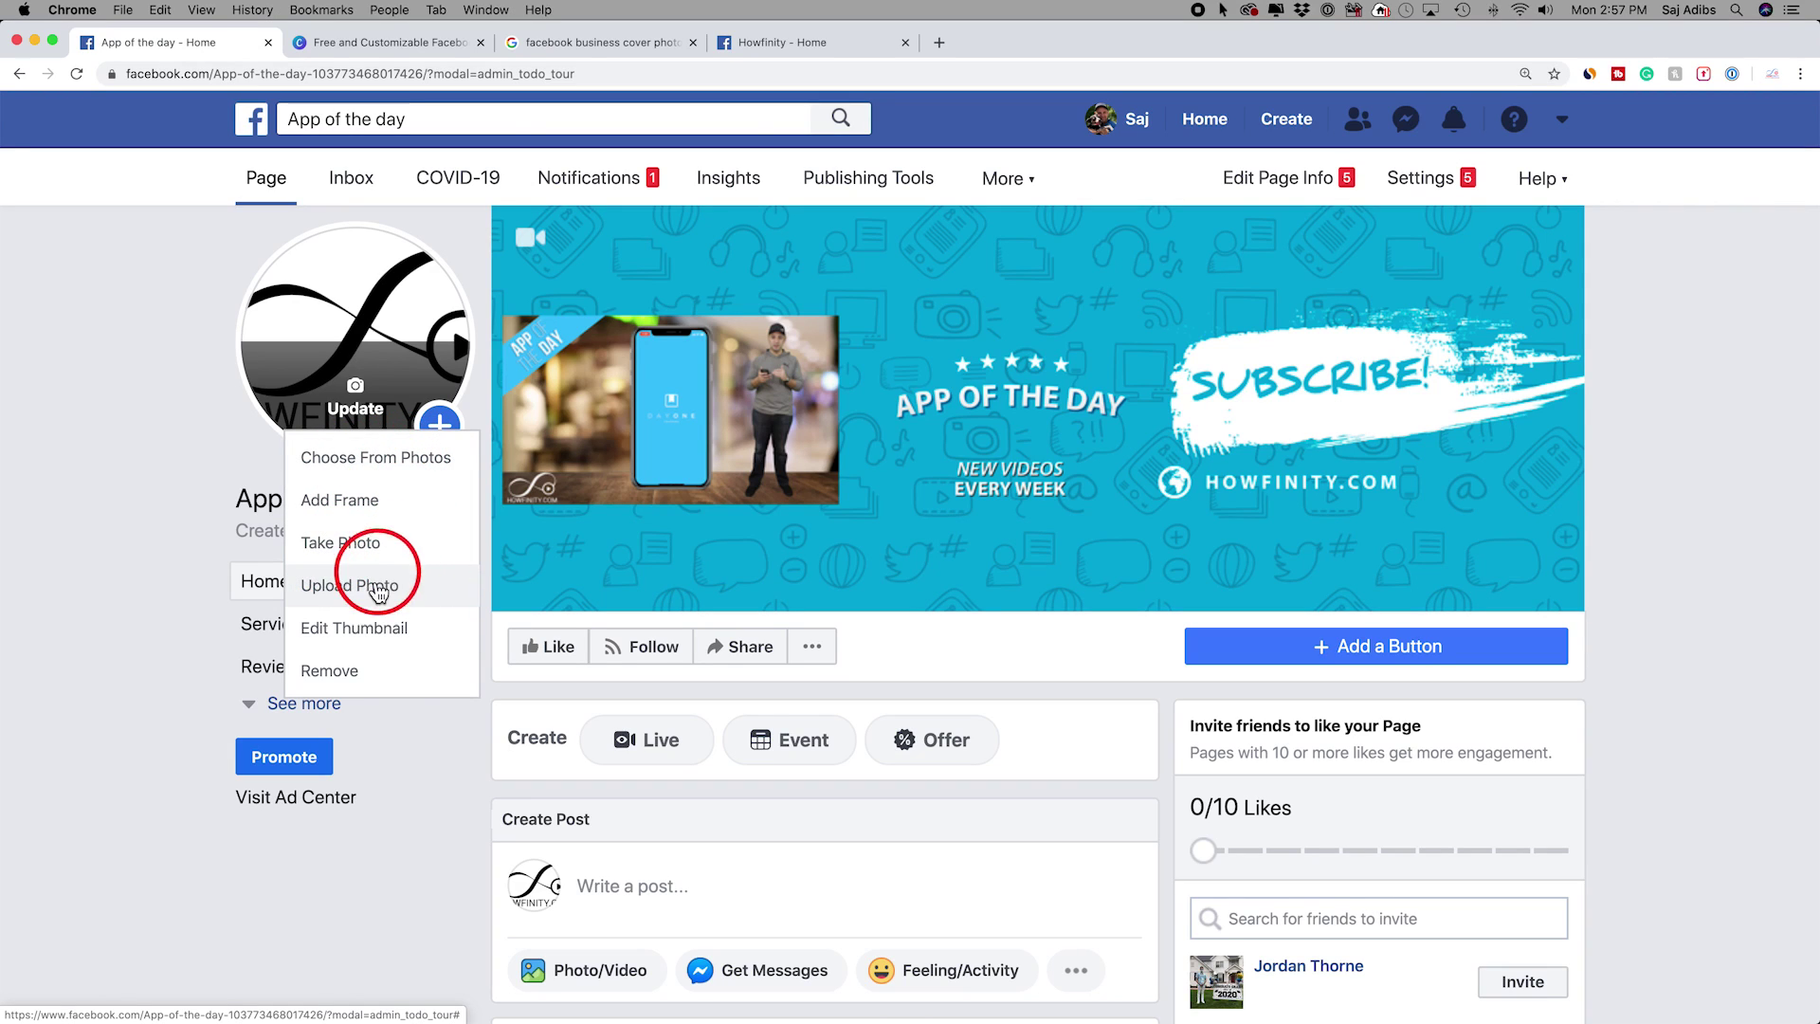
pyautogui.click(331, 629)
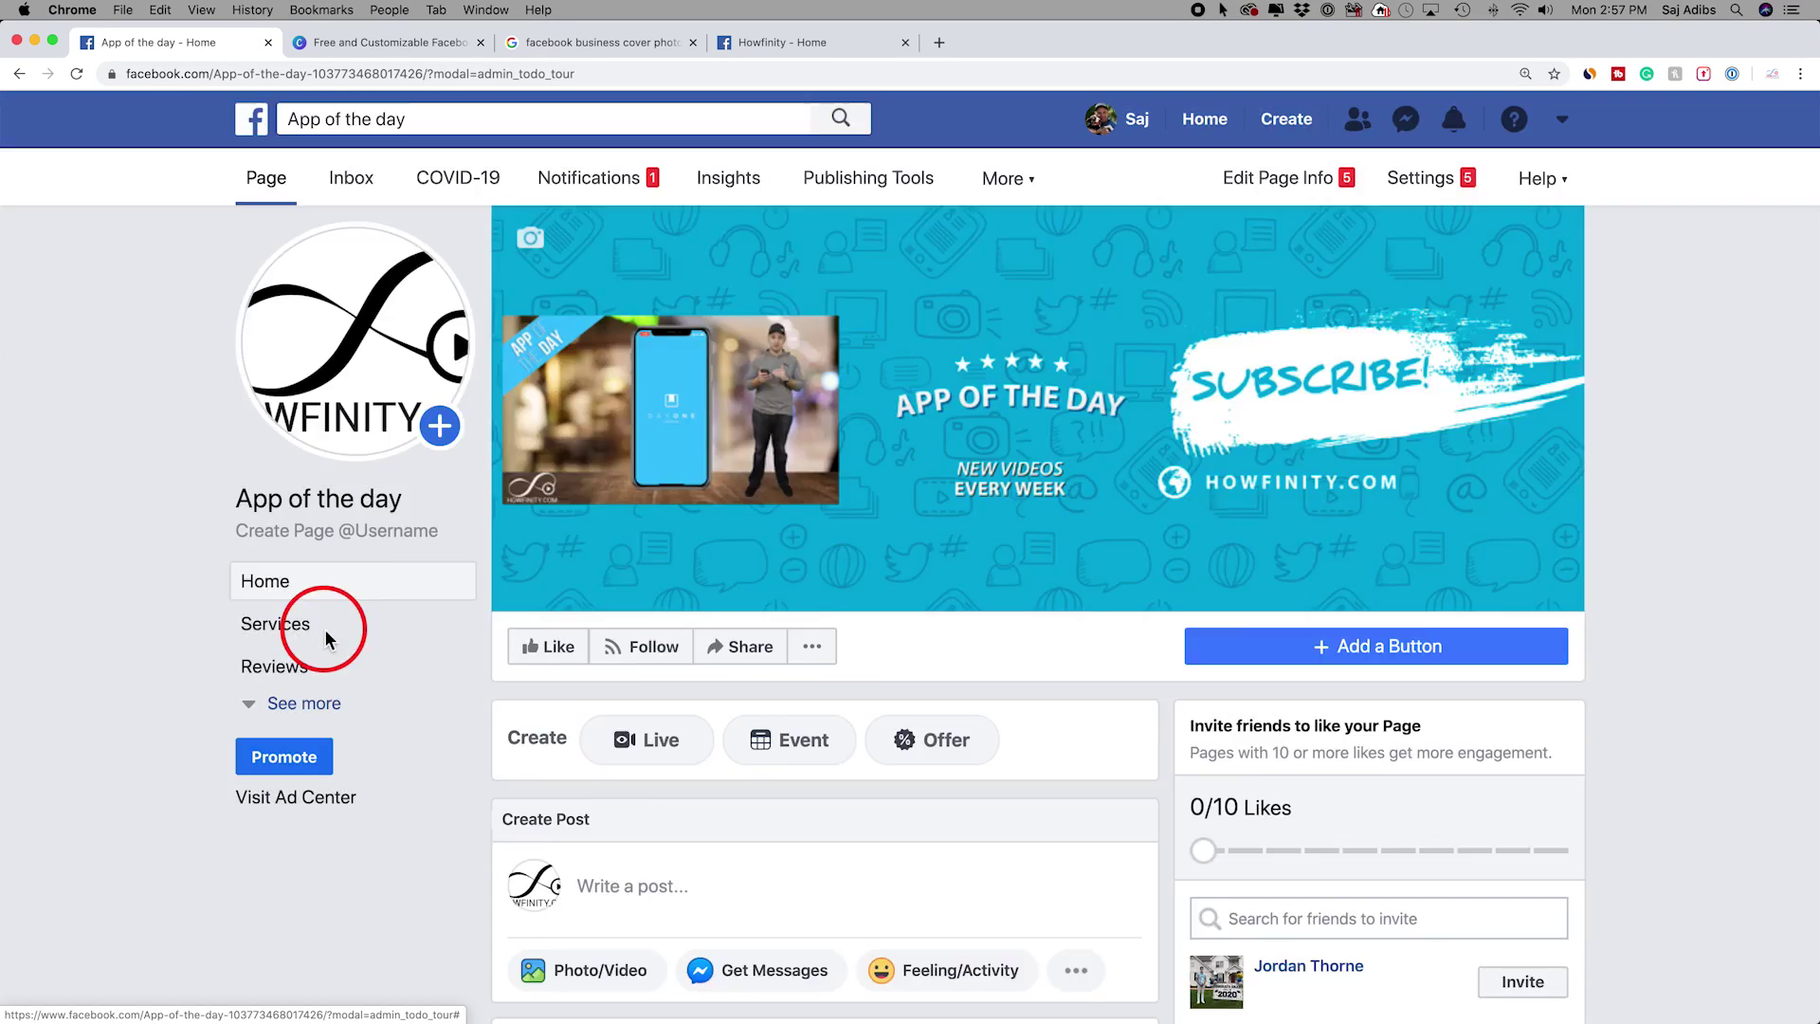
pyautogui.moveTo(925, 548); pyautogui.dragTo(878, 528)
pyautogui.click(821, 815)
pyautogui.moveTo(821, 814); pyautogui.dragTo(783, 827)
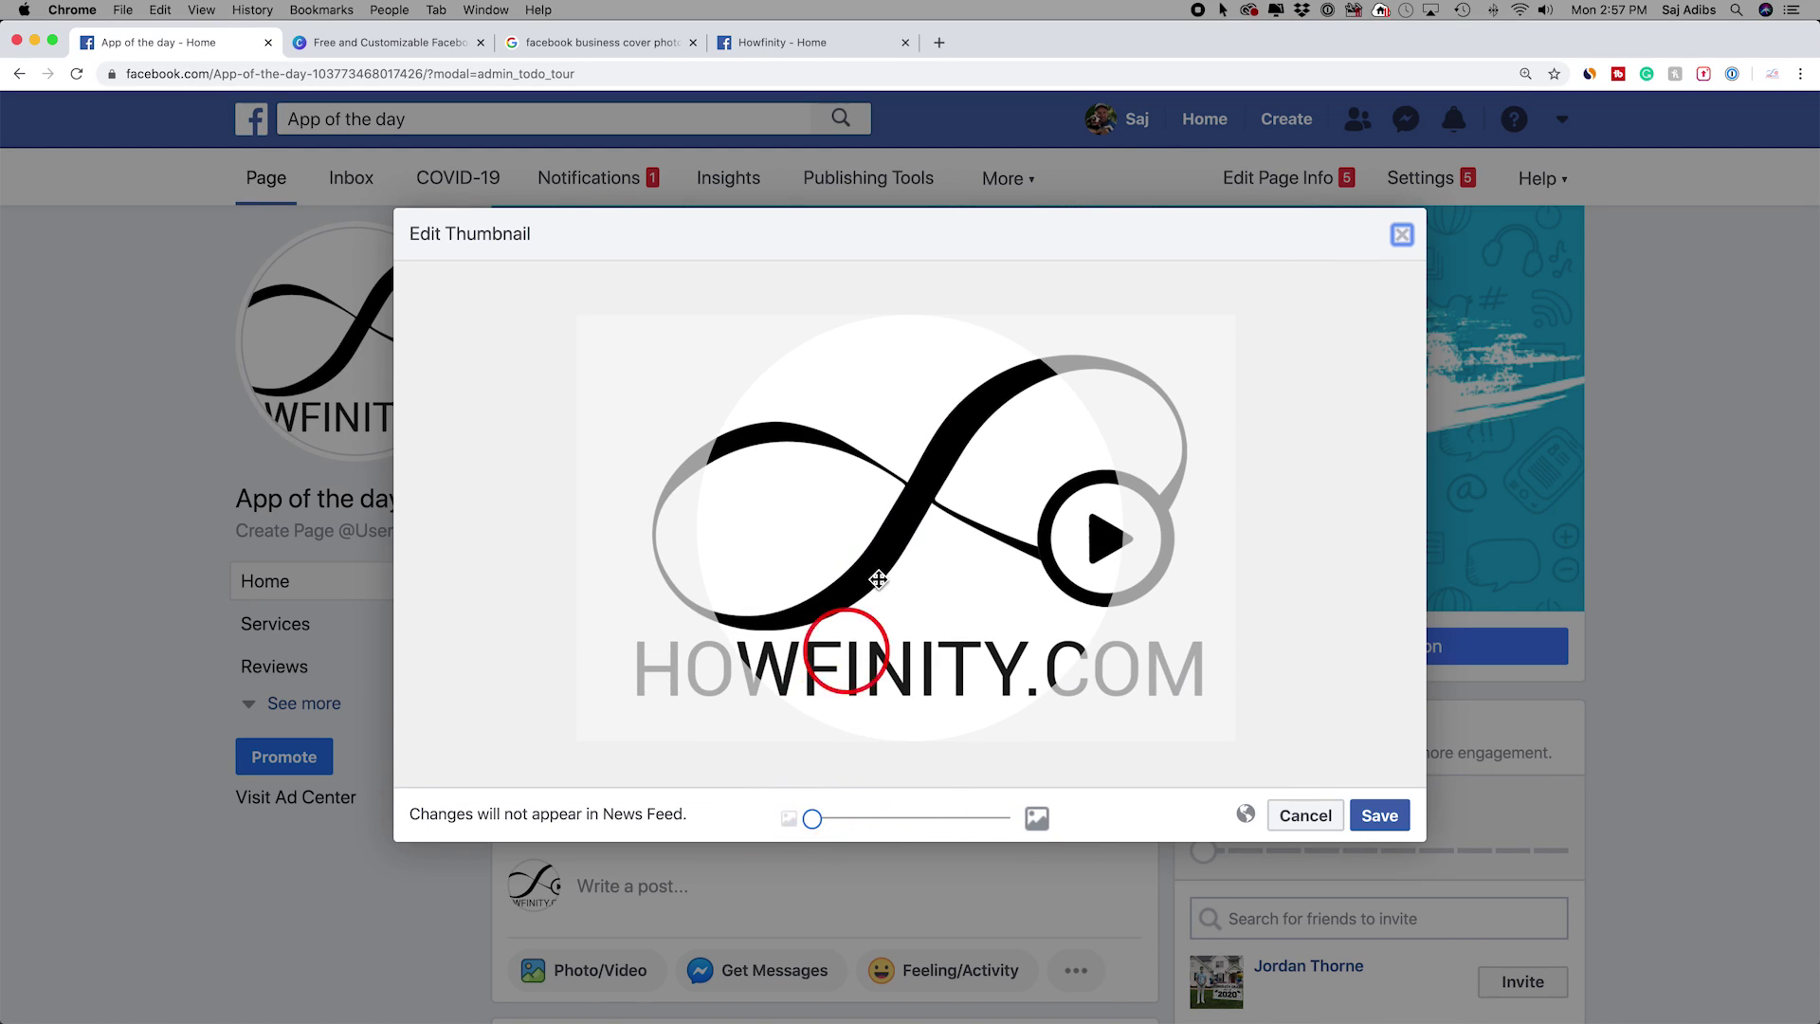
pyautogui.moveTo(828, 541)
pyautogui.mouseDown()
pyautogui.moveTo(777, 528)
pyautogui.moveTo(854, 531)
pyautogui.mouseUp()
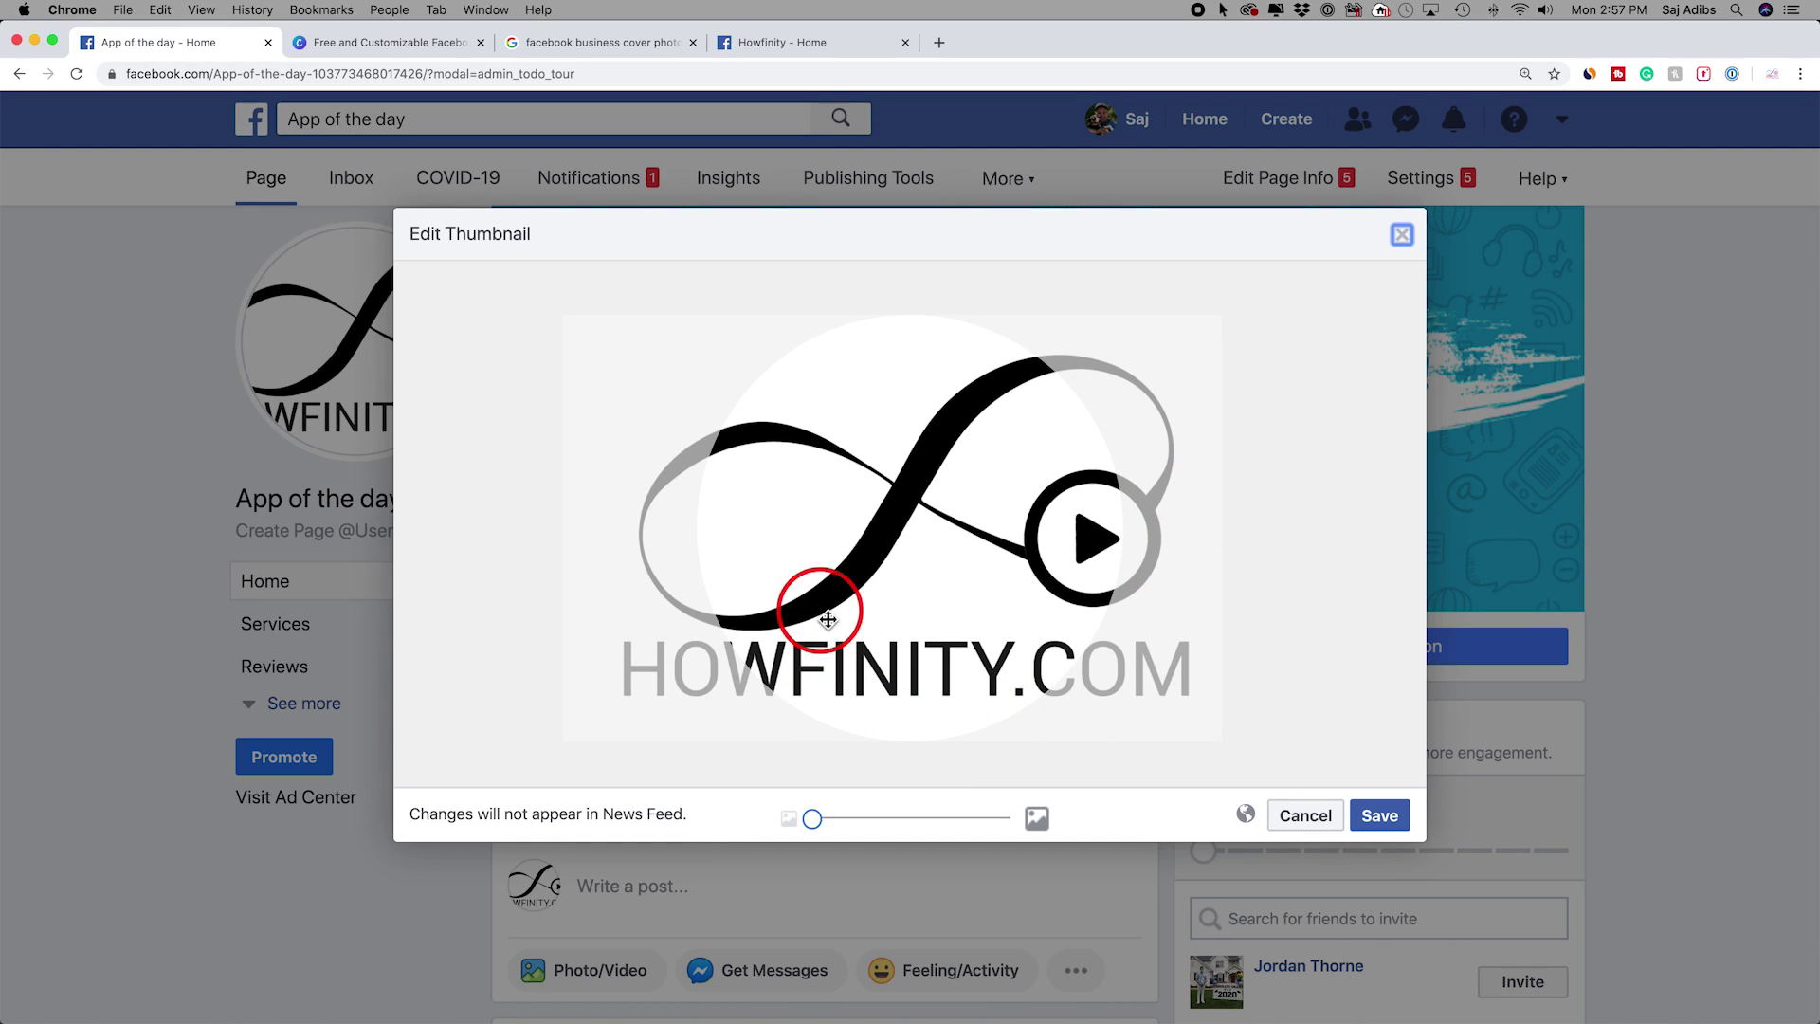
pyautogui.moveTo(819, 598); pyautogui.dragTo(836, 601)
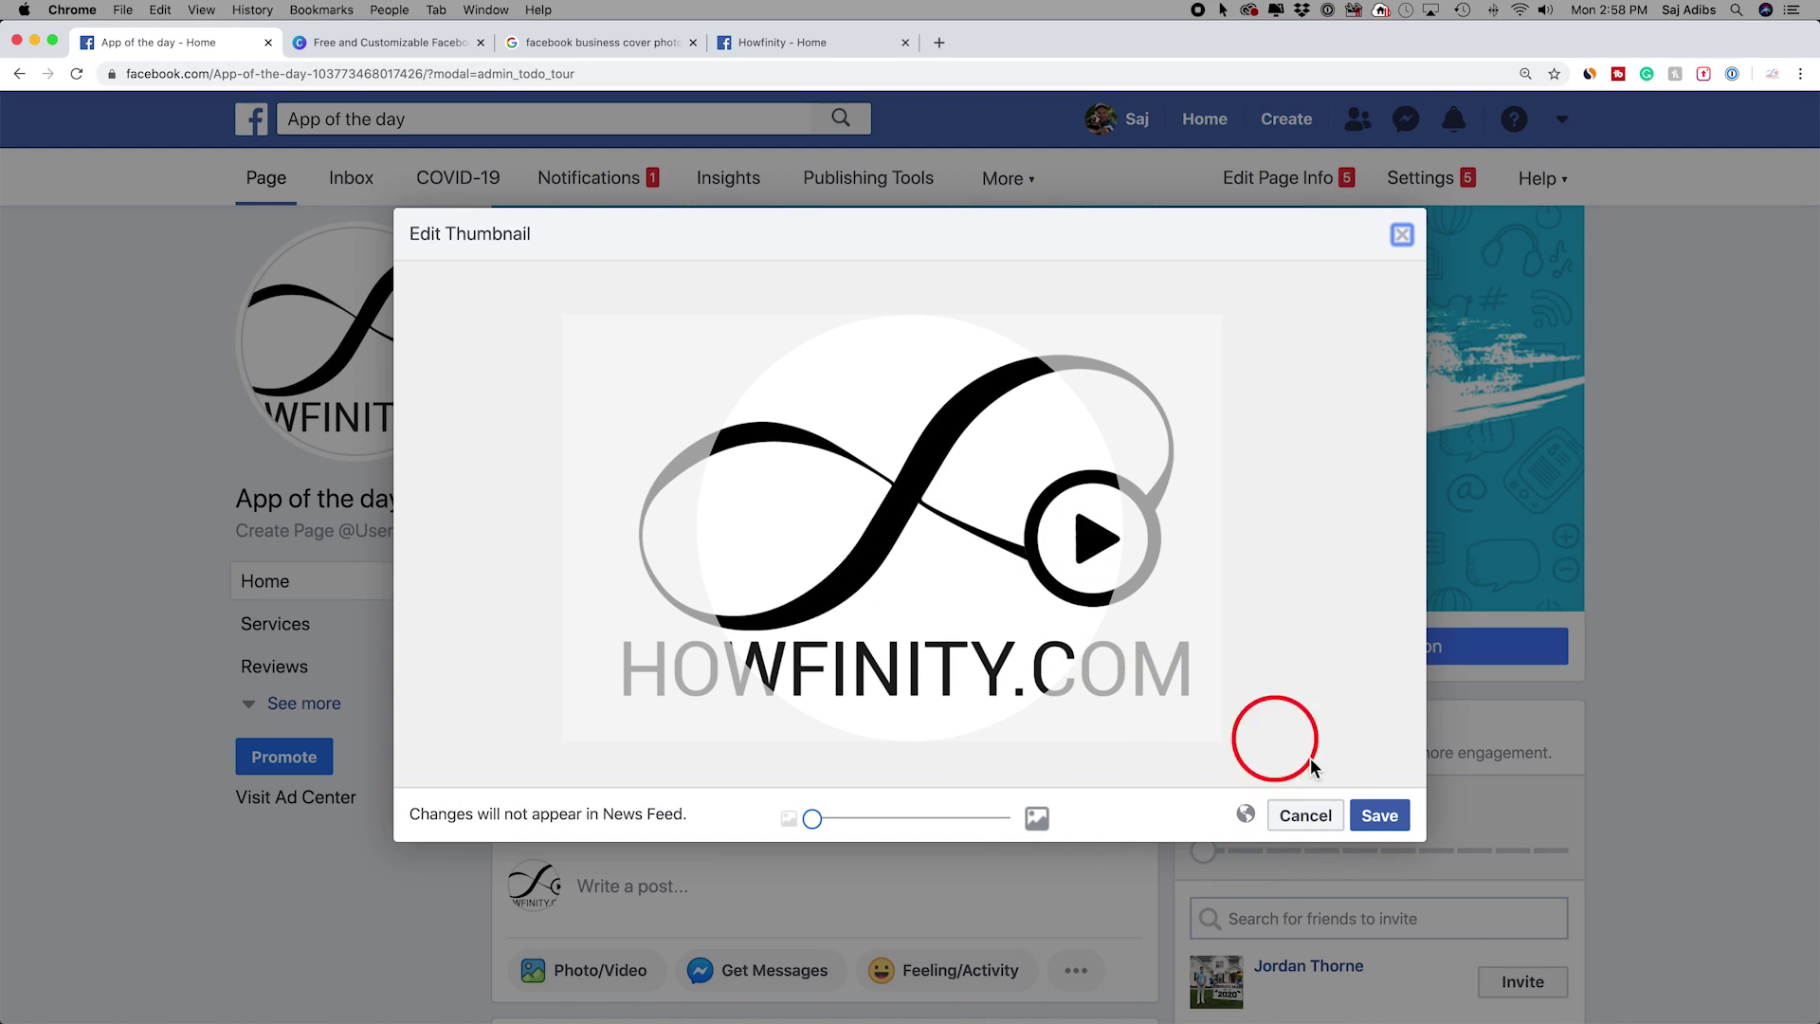
pyautogui.click(1306, 816)
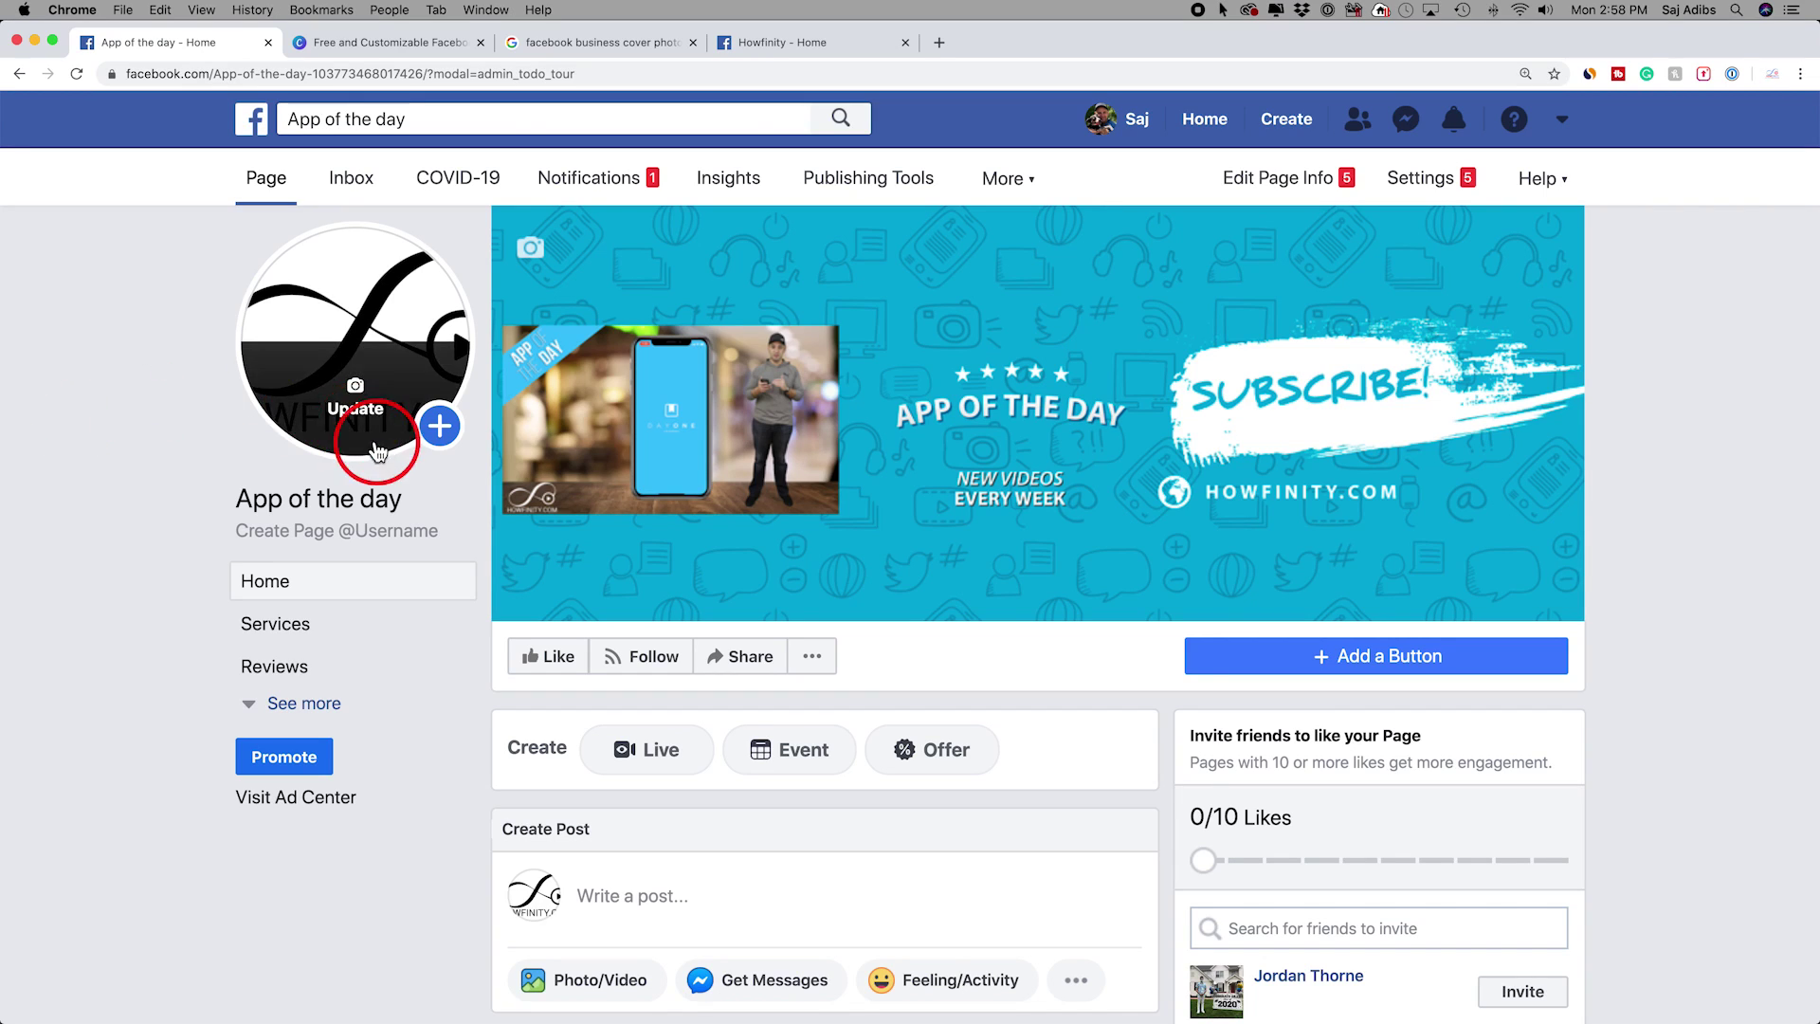
# Publish a post reading "Welcome to App of the day!" on the page and look over the page's existing posts
pyautogui.moveTo(1009, 496)
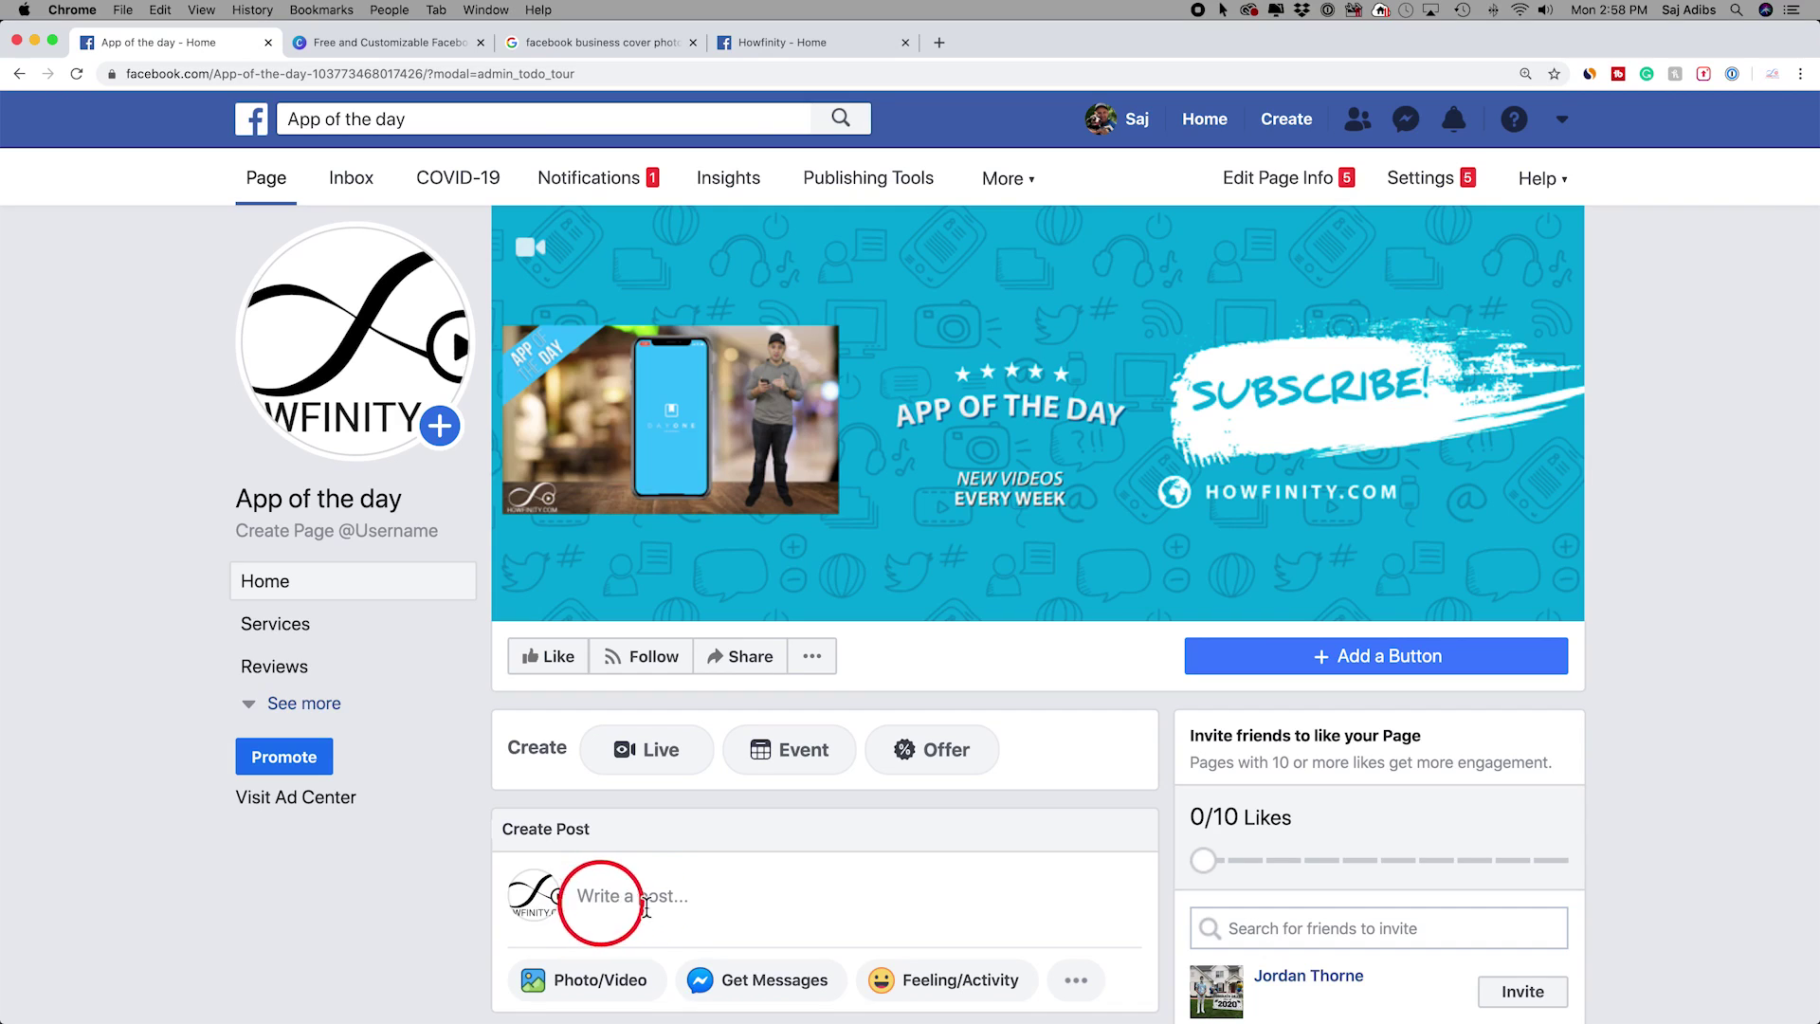
pyautogui.click(616, 906)
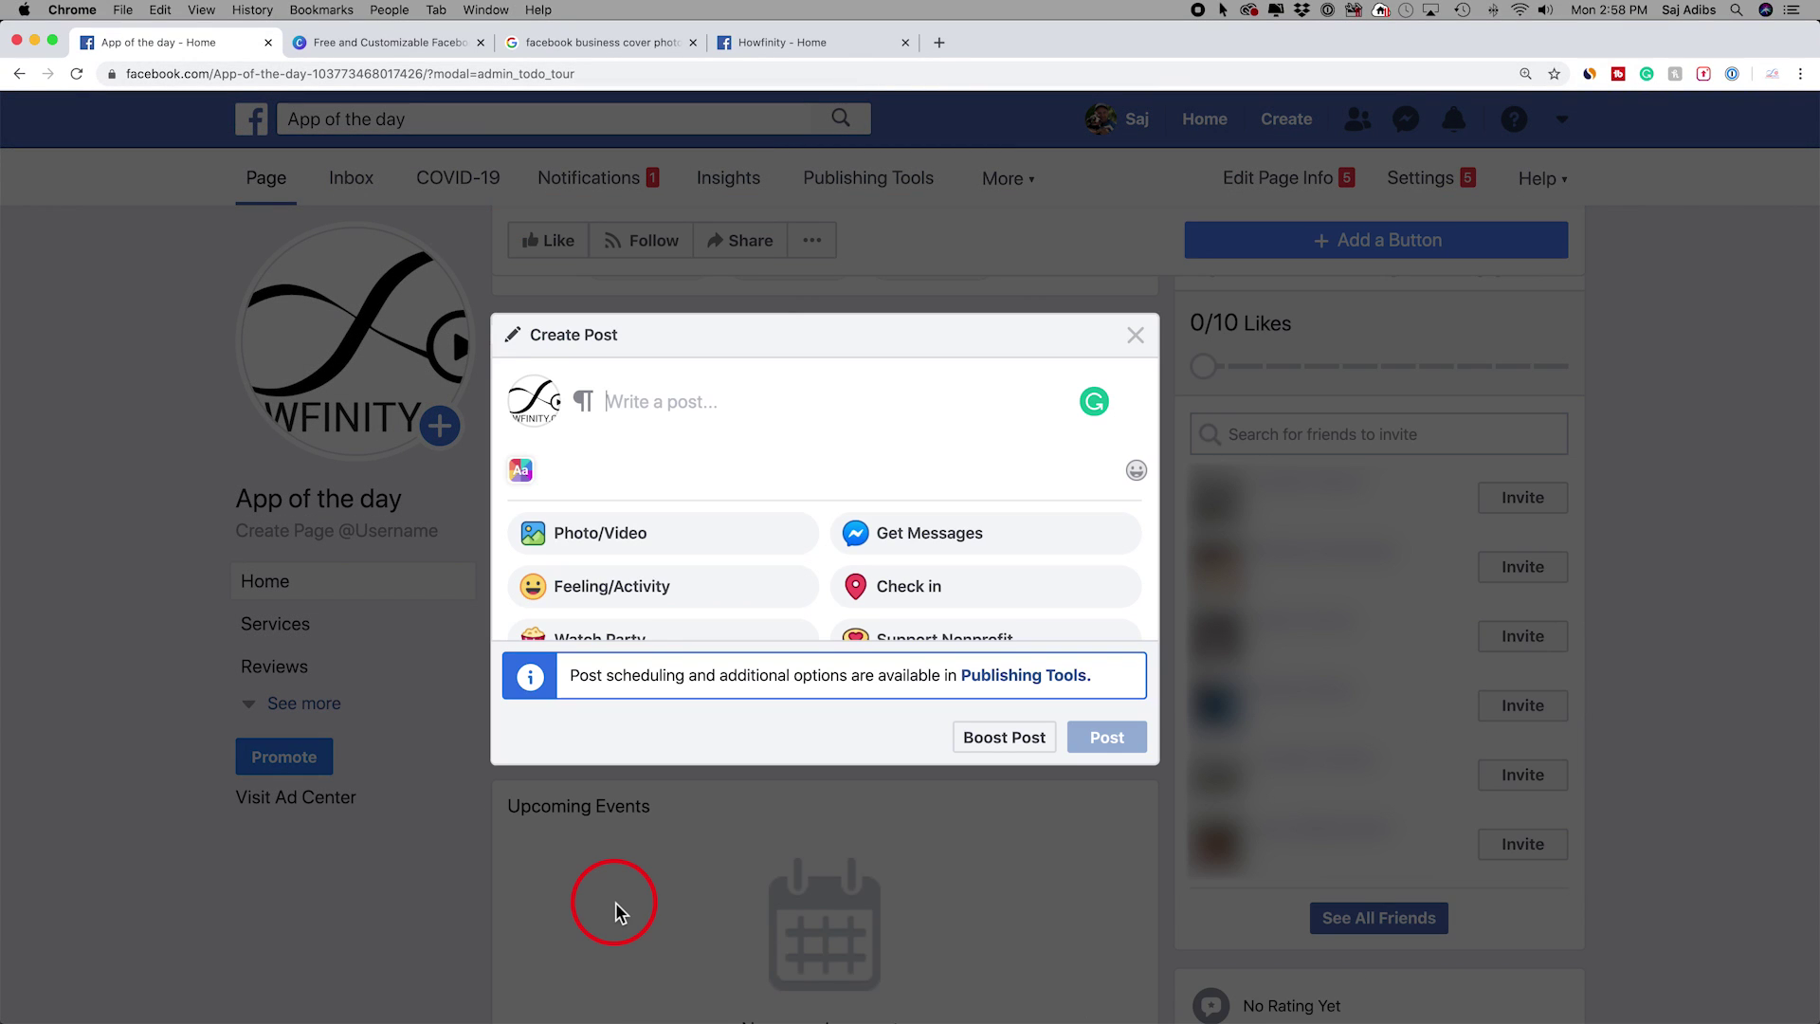
pyautogui.write('Welcome to App of the day!')
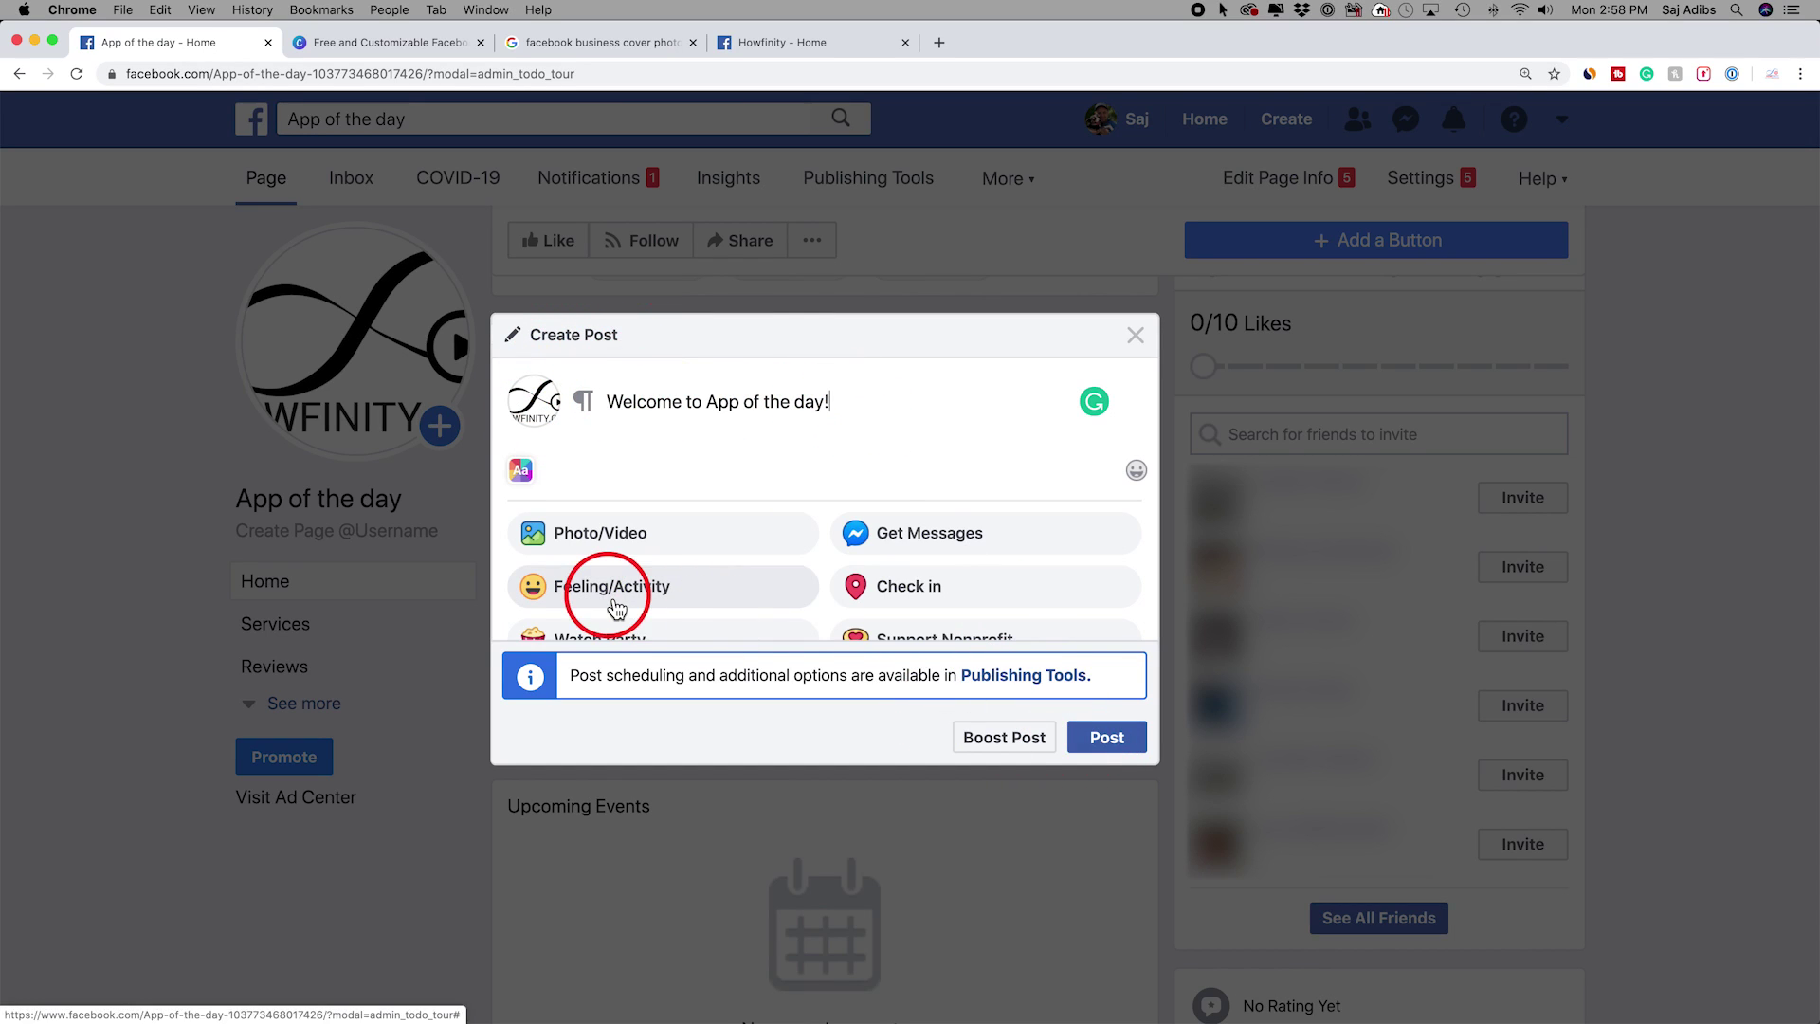
pyautogui.click(1116, 749)
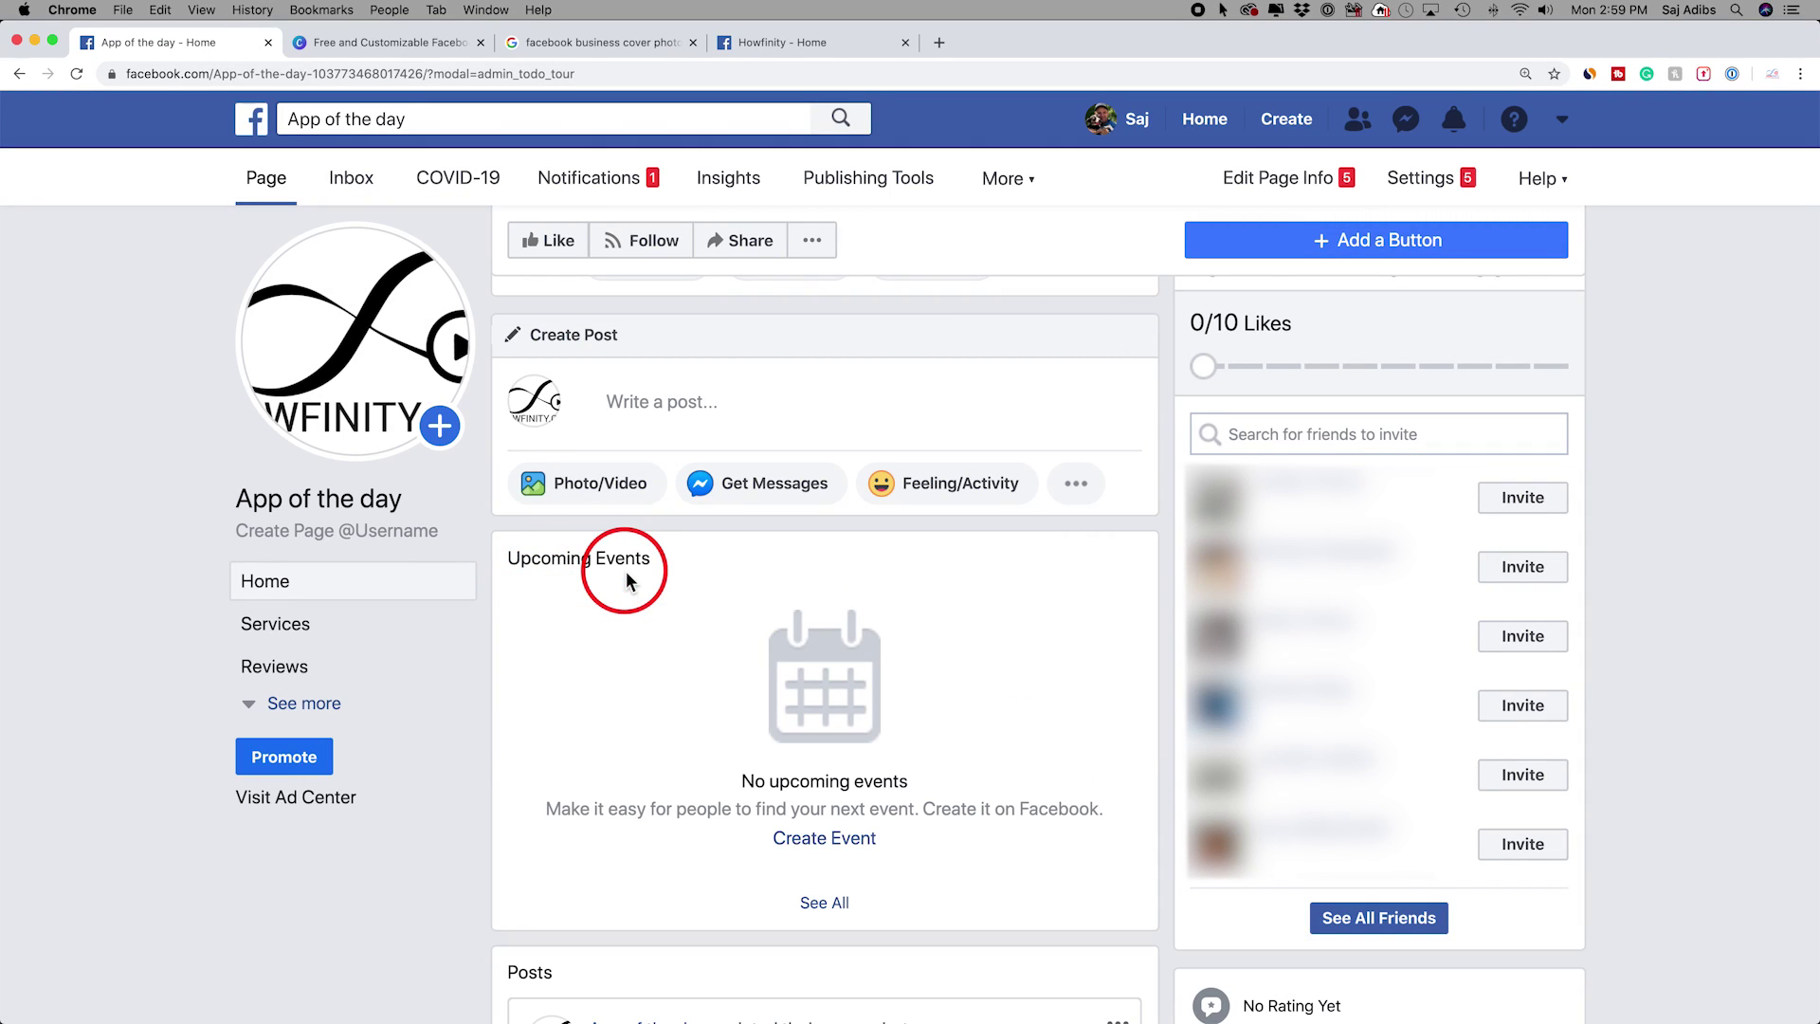
pyautogui.scroll(-7, 626, 570)
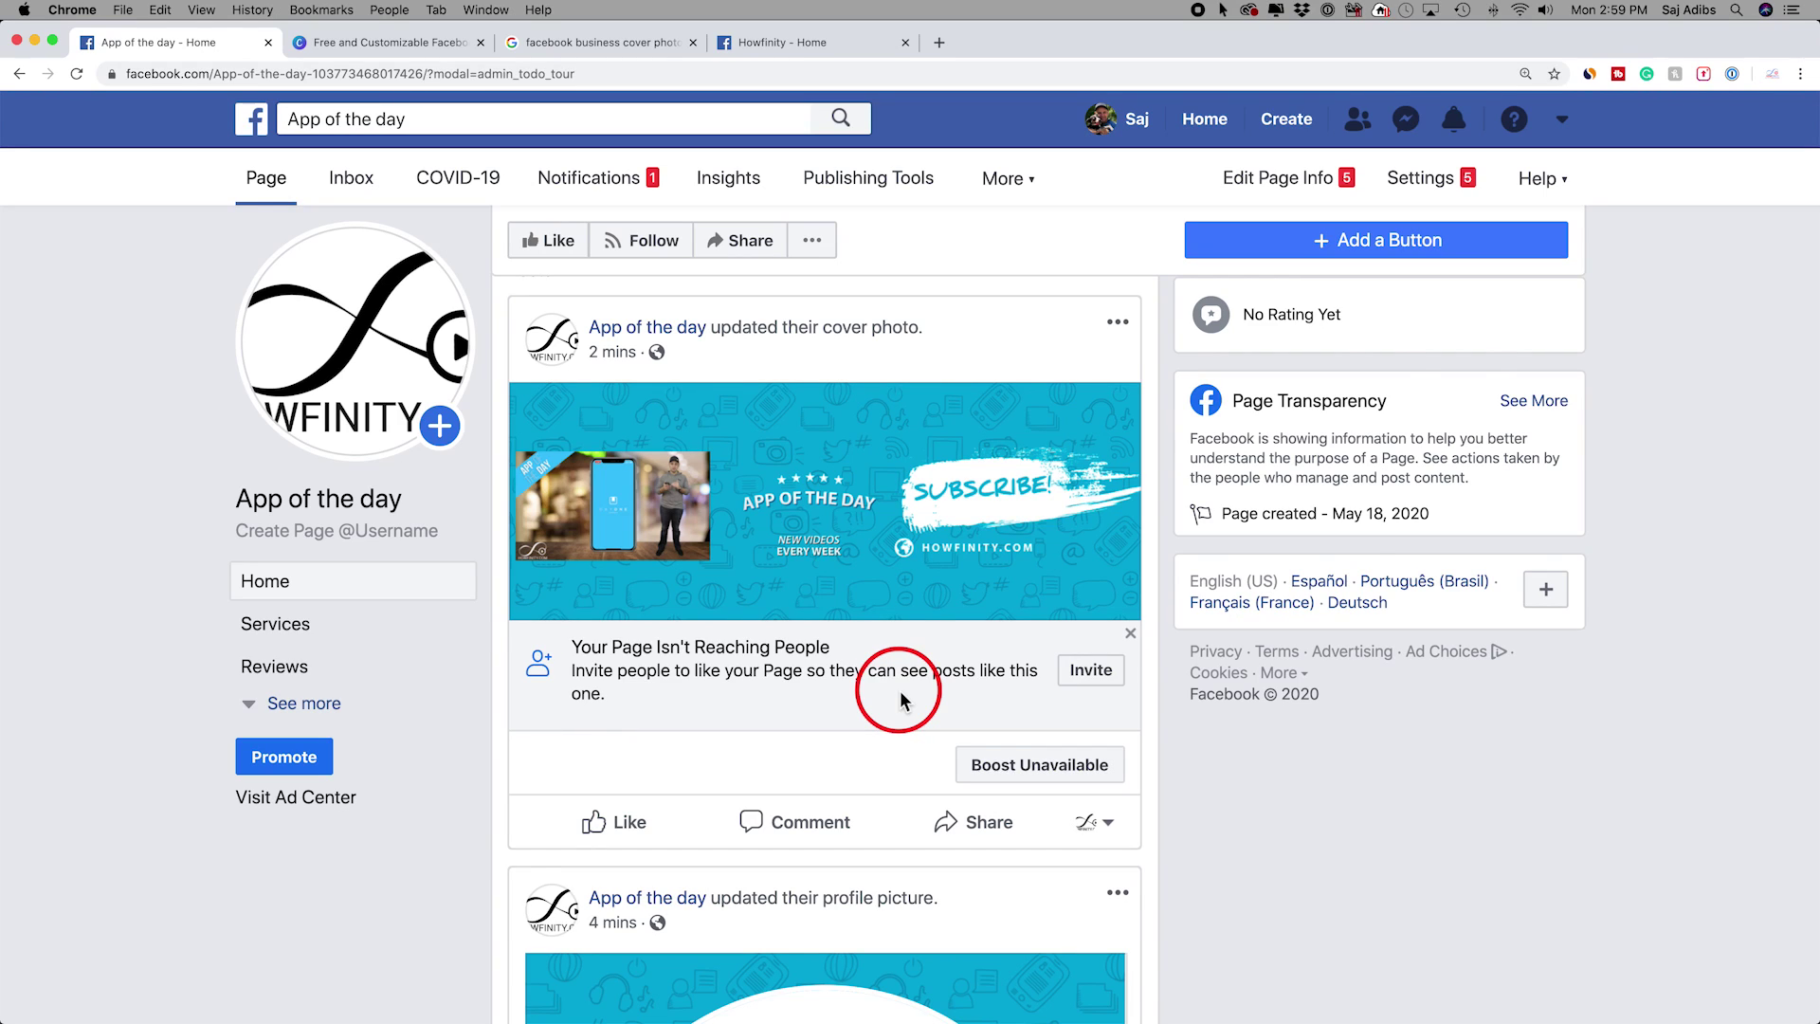
pyautogui.scroll(10, 901, 702)
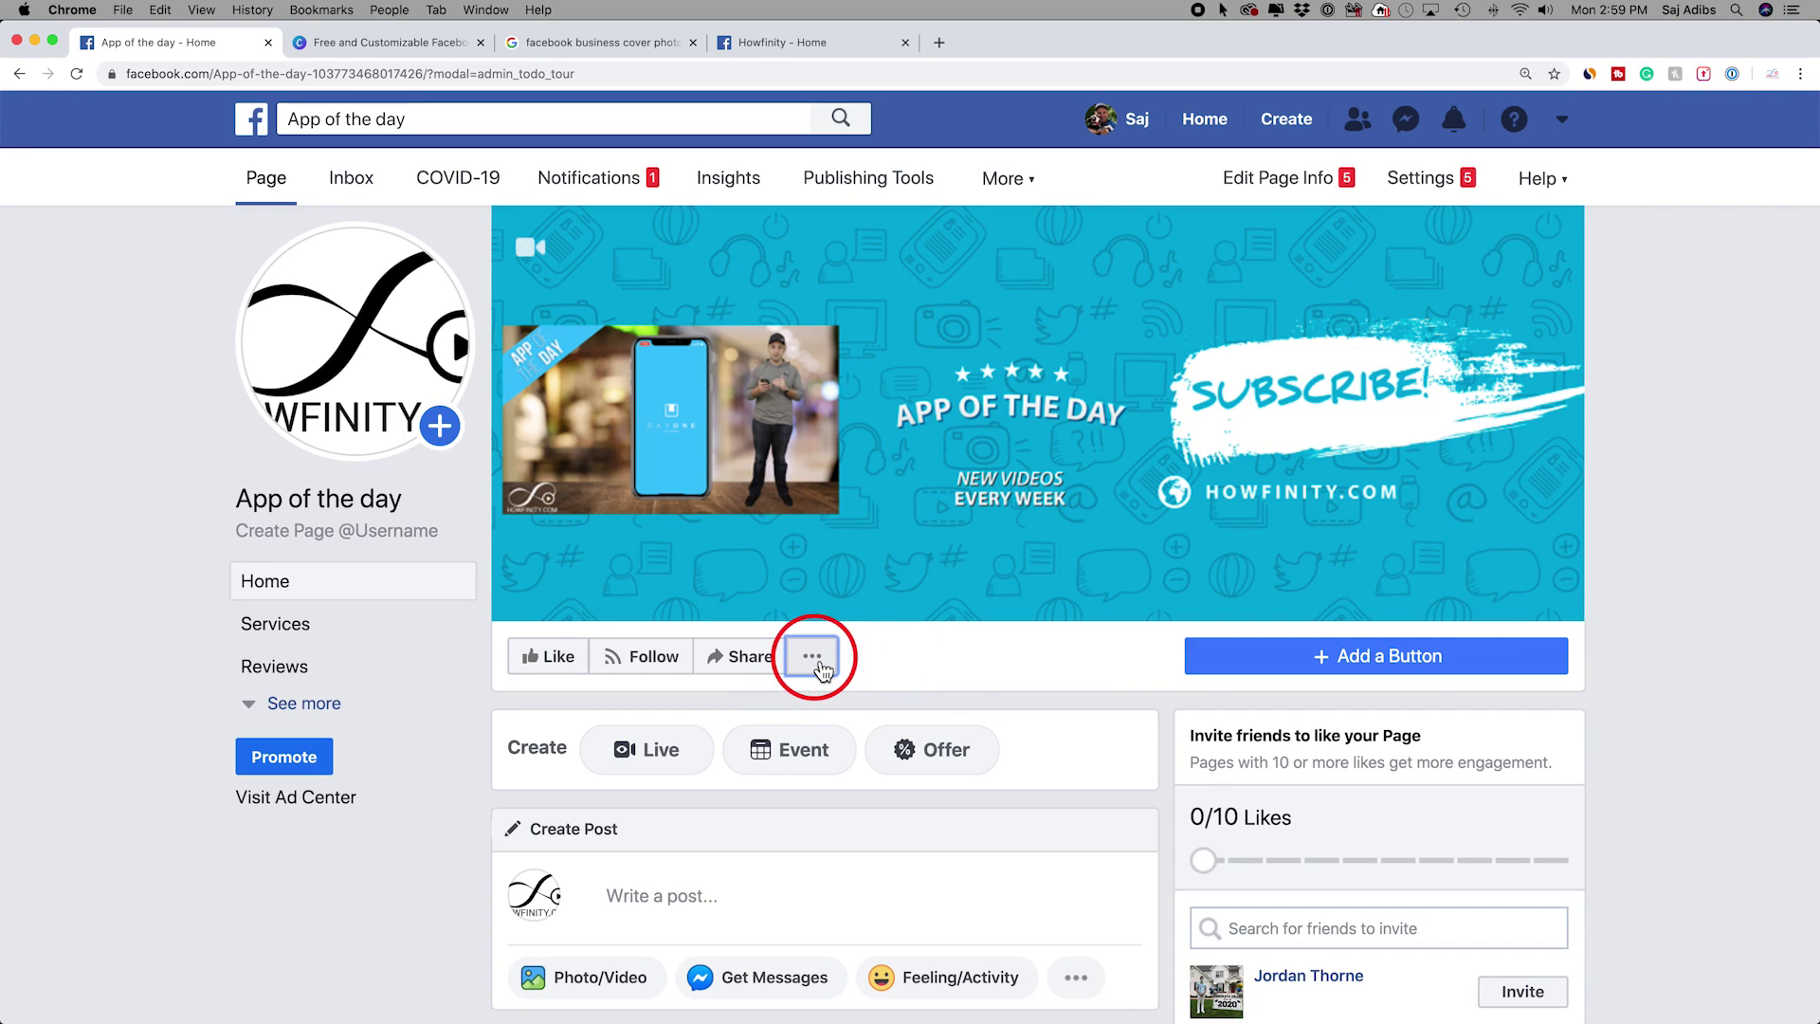
# Open the page info for editing and save the description "how-to videos on the best mobile apps"
pyautogui.click(812, 657)
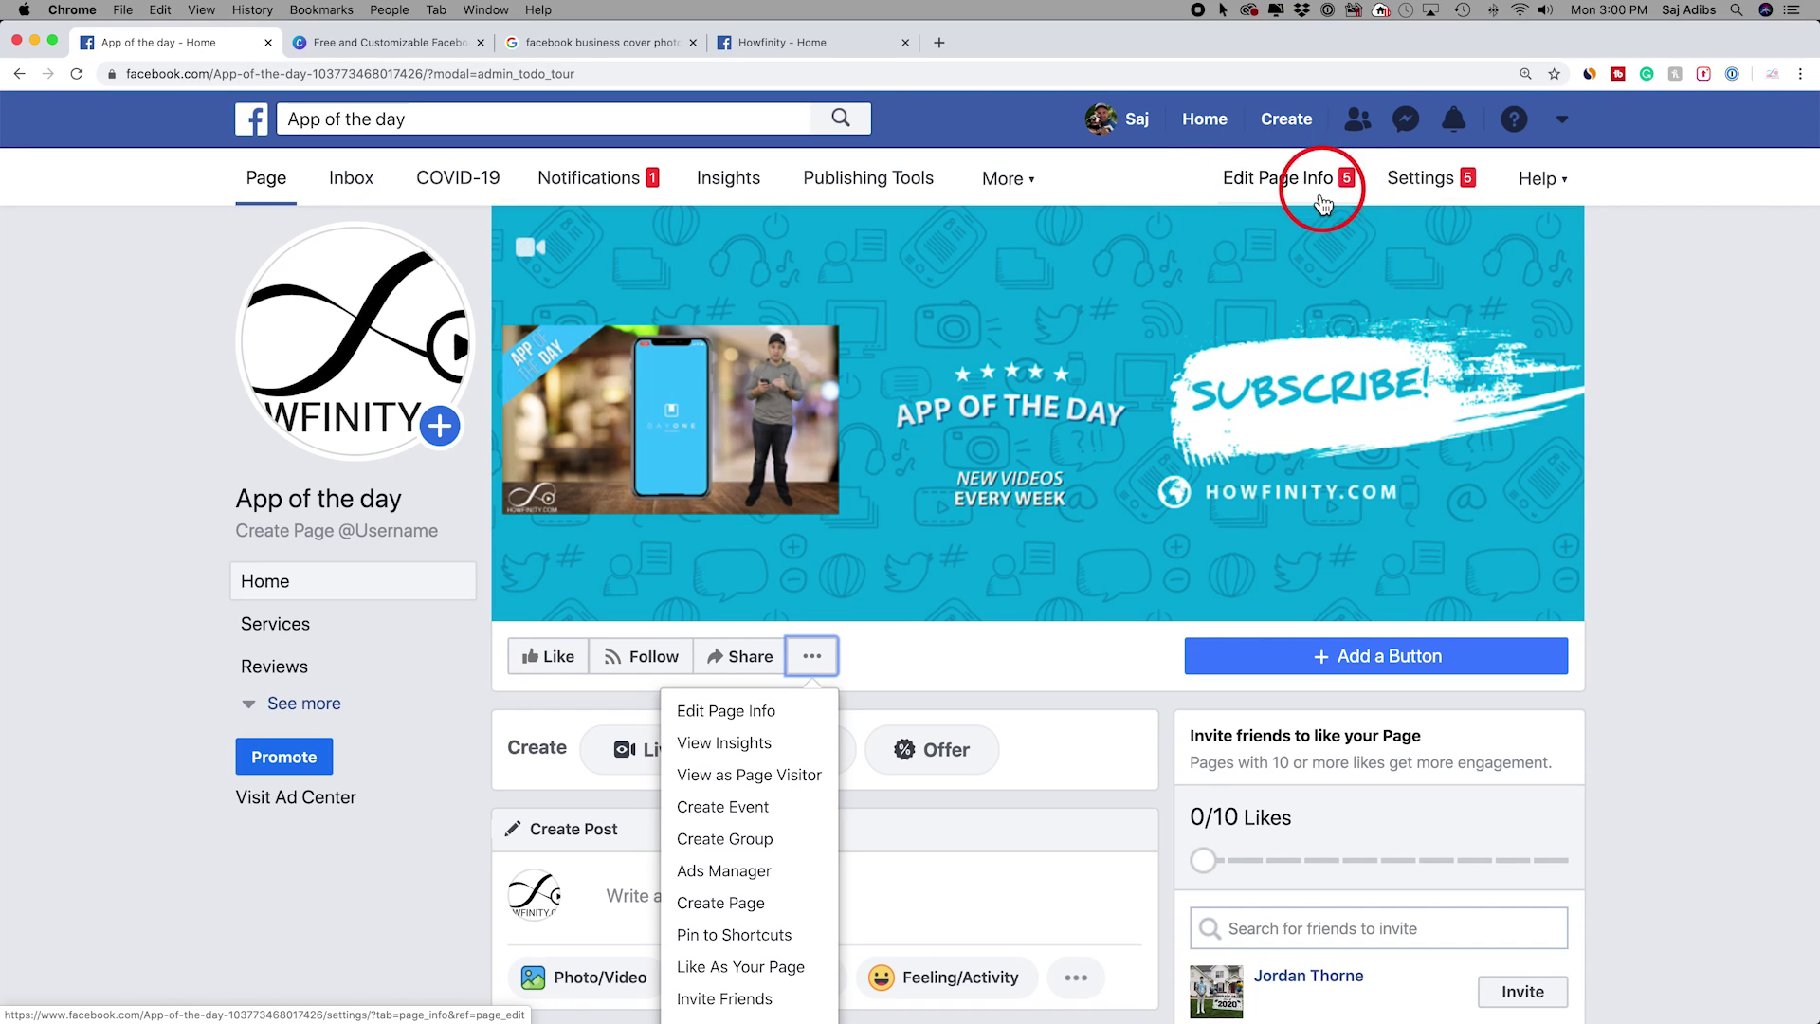
pyautogui.click(1286, 190)
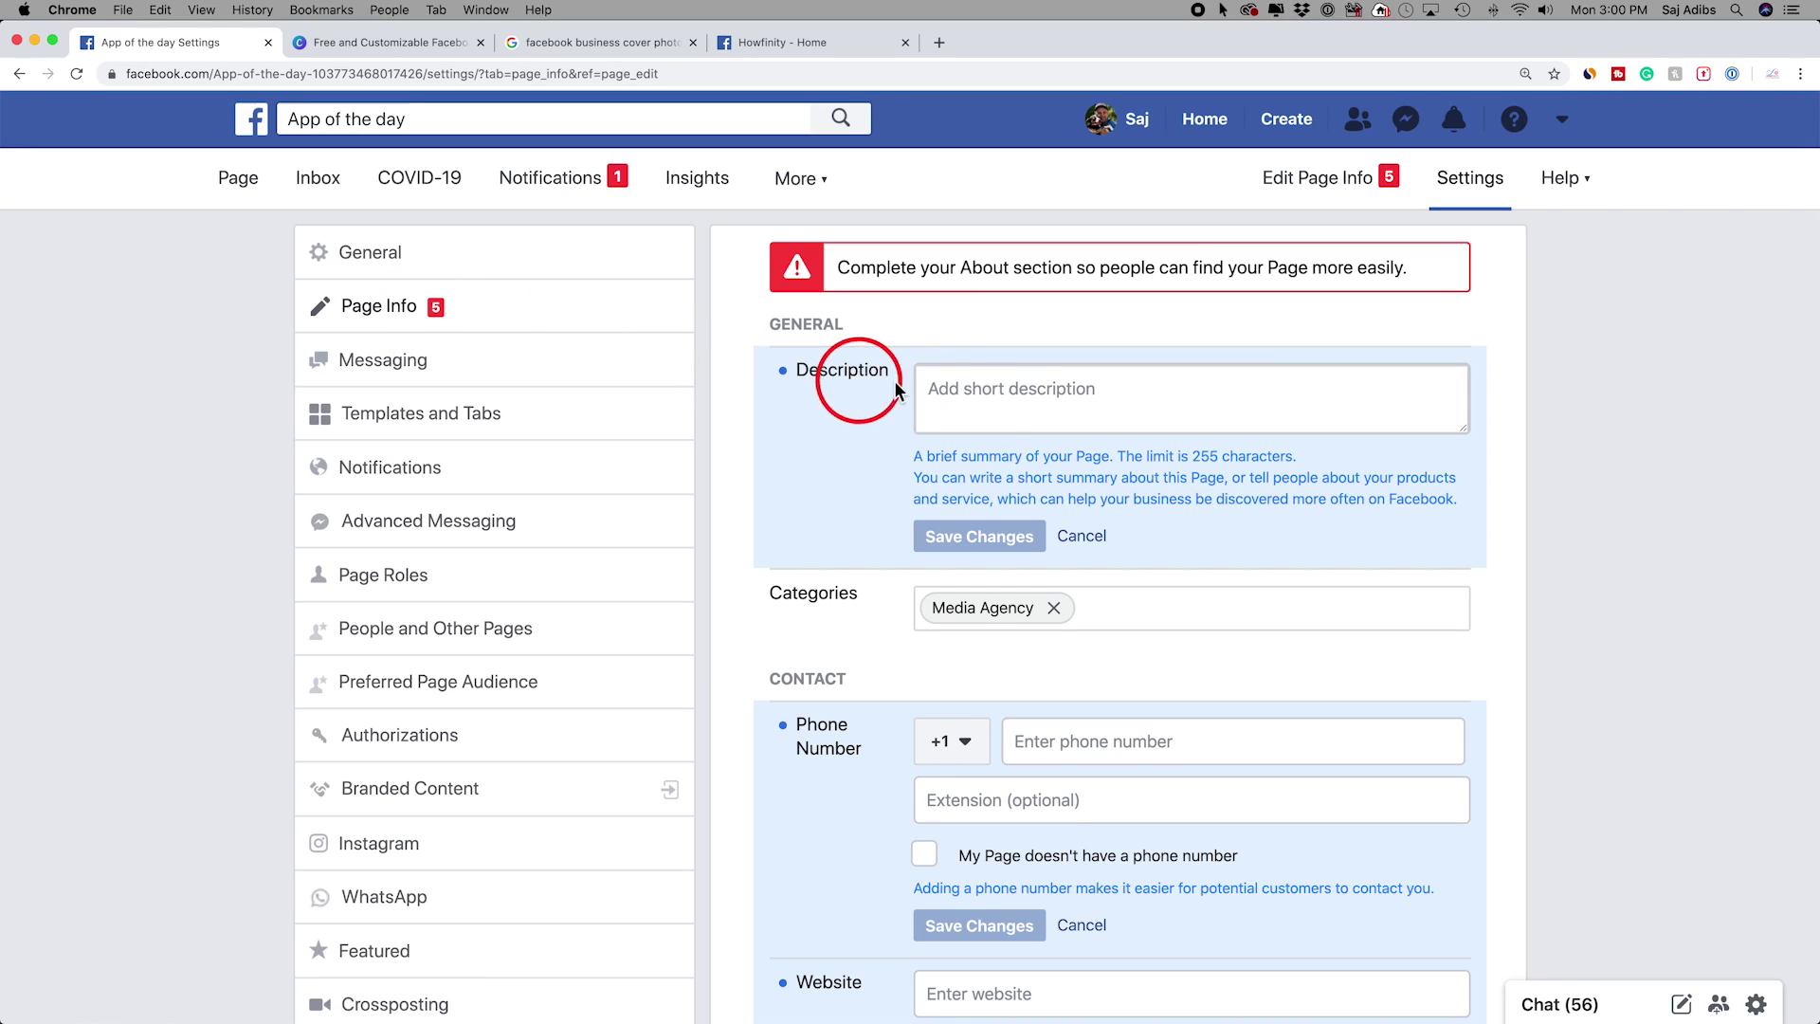
pyautogui.click(939, 391)
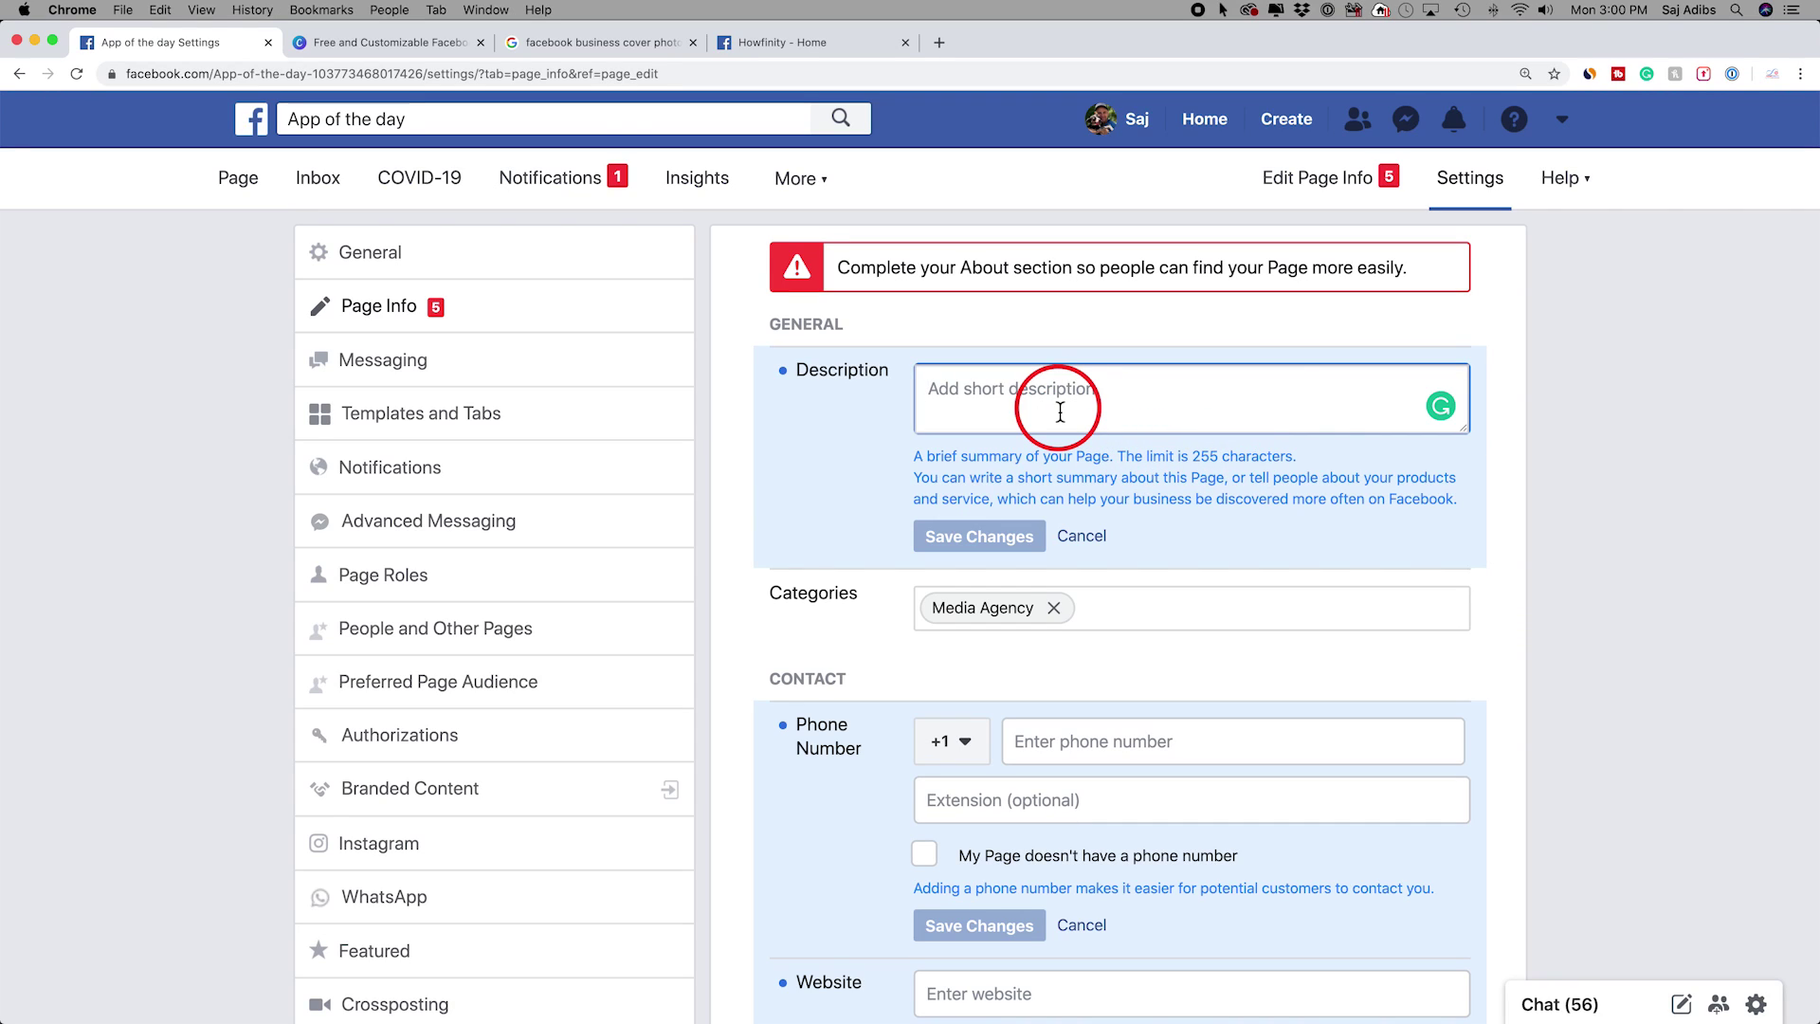
pyautogui.write('how-to videos on the best mobile apps')
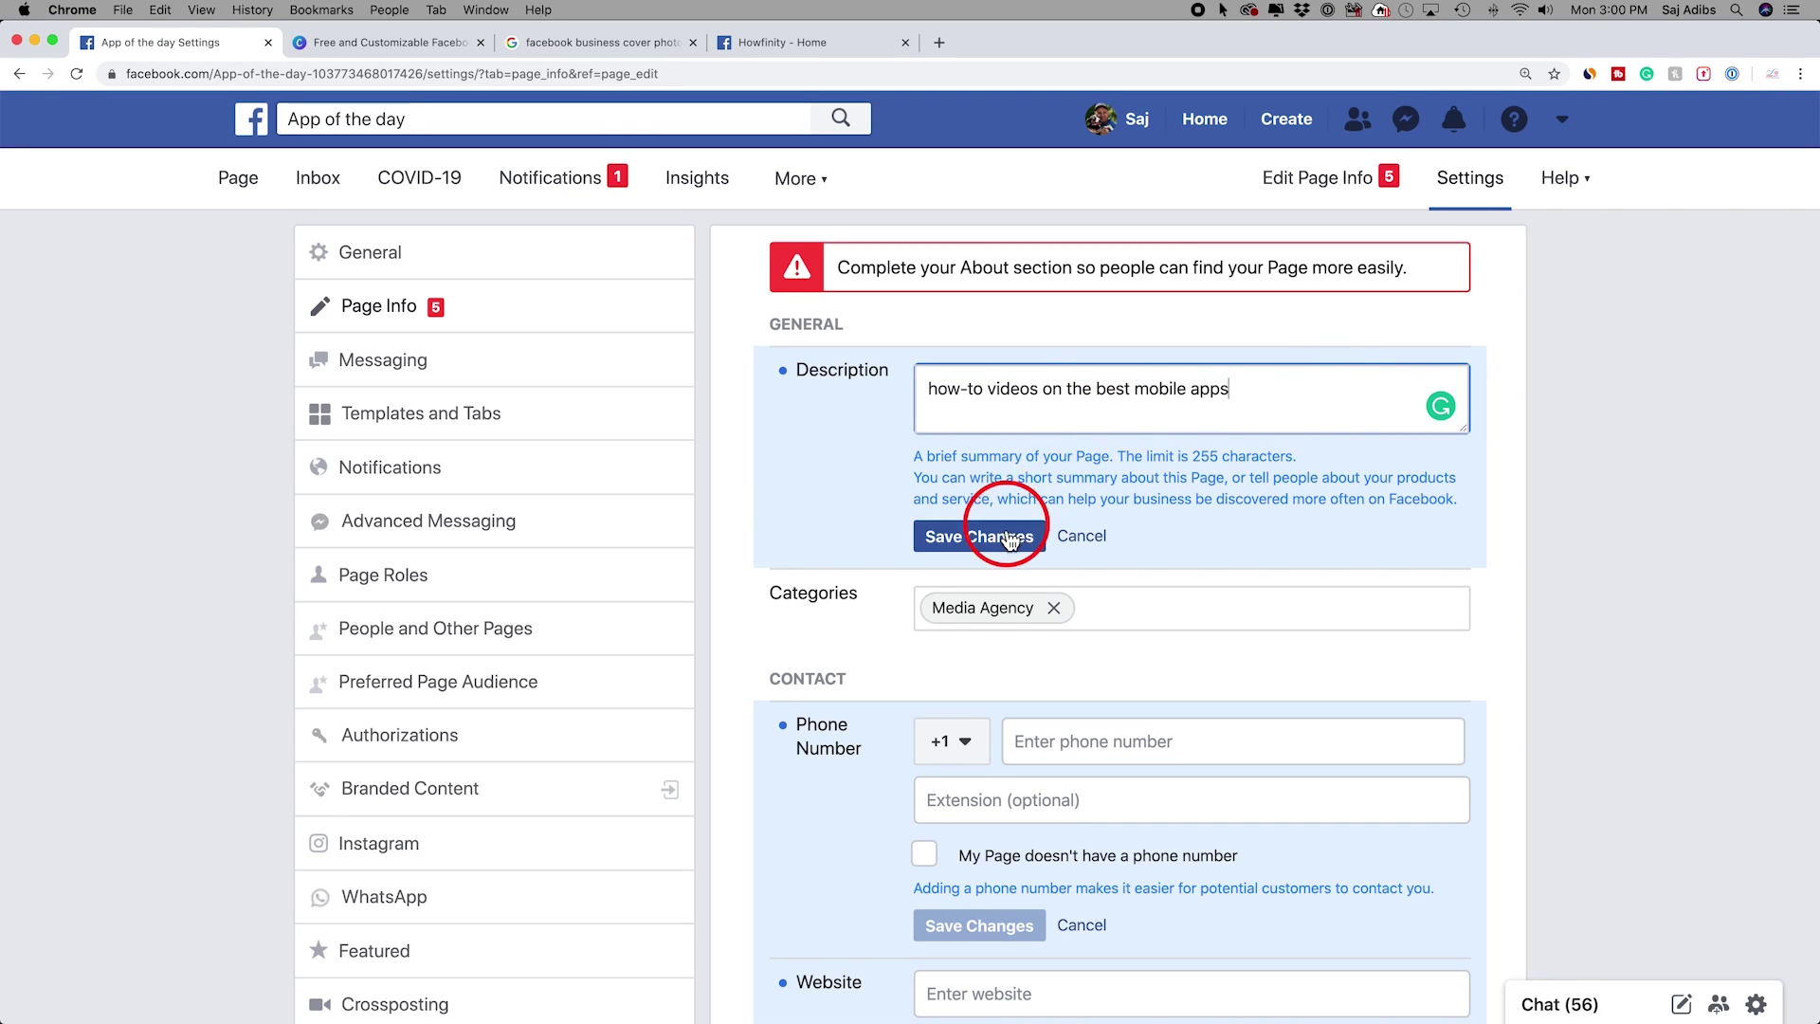
pyautogui.click(963, 543)
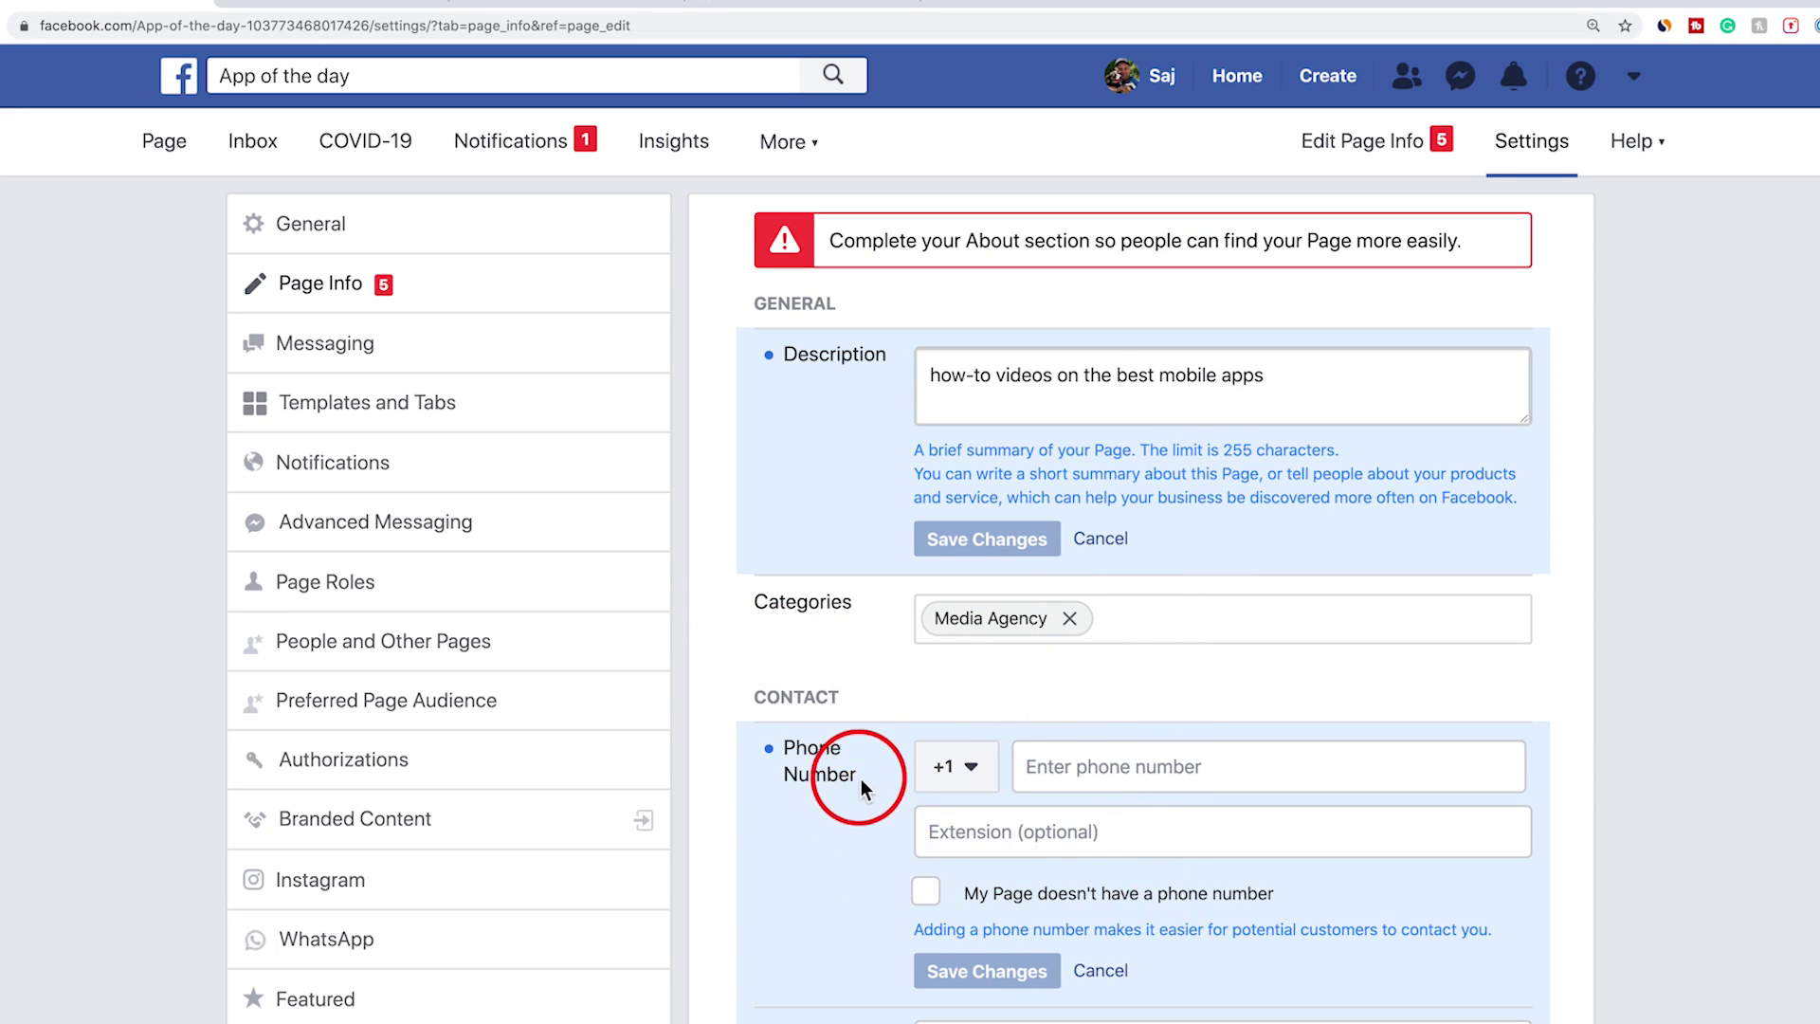
# Set the page's contact website to howfinity.com and save it
pyautogui.scroll(-6, 861, 787)
pyautogui.click(1000, 419)
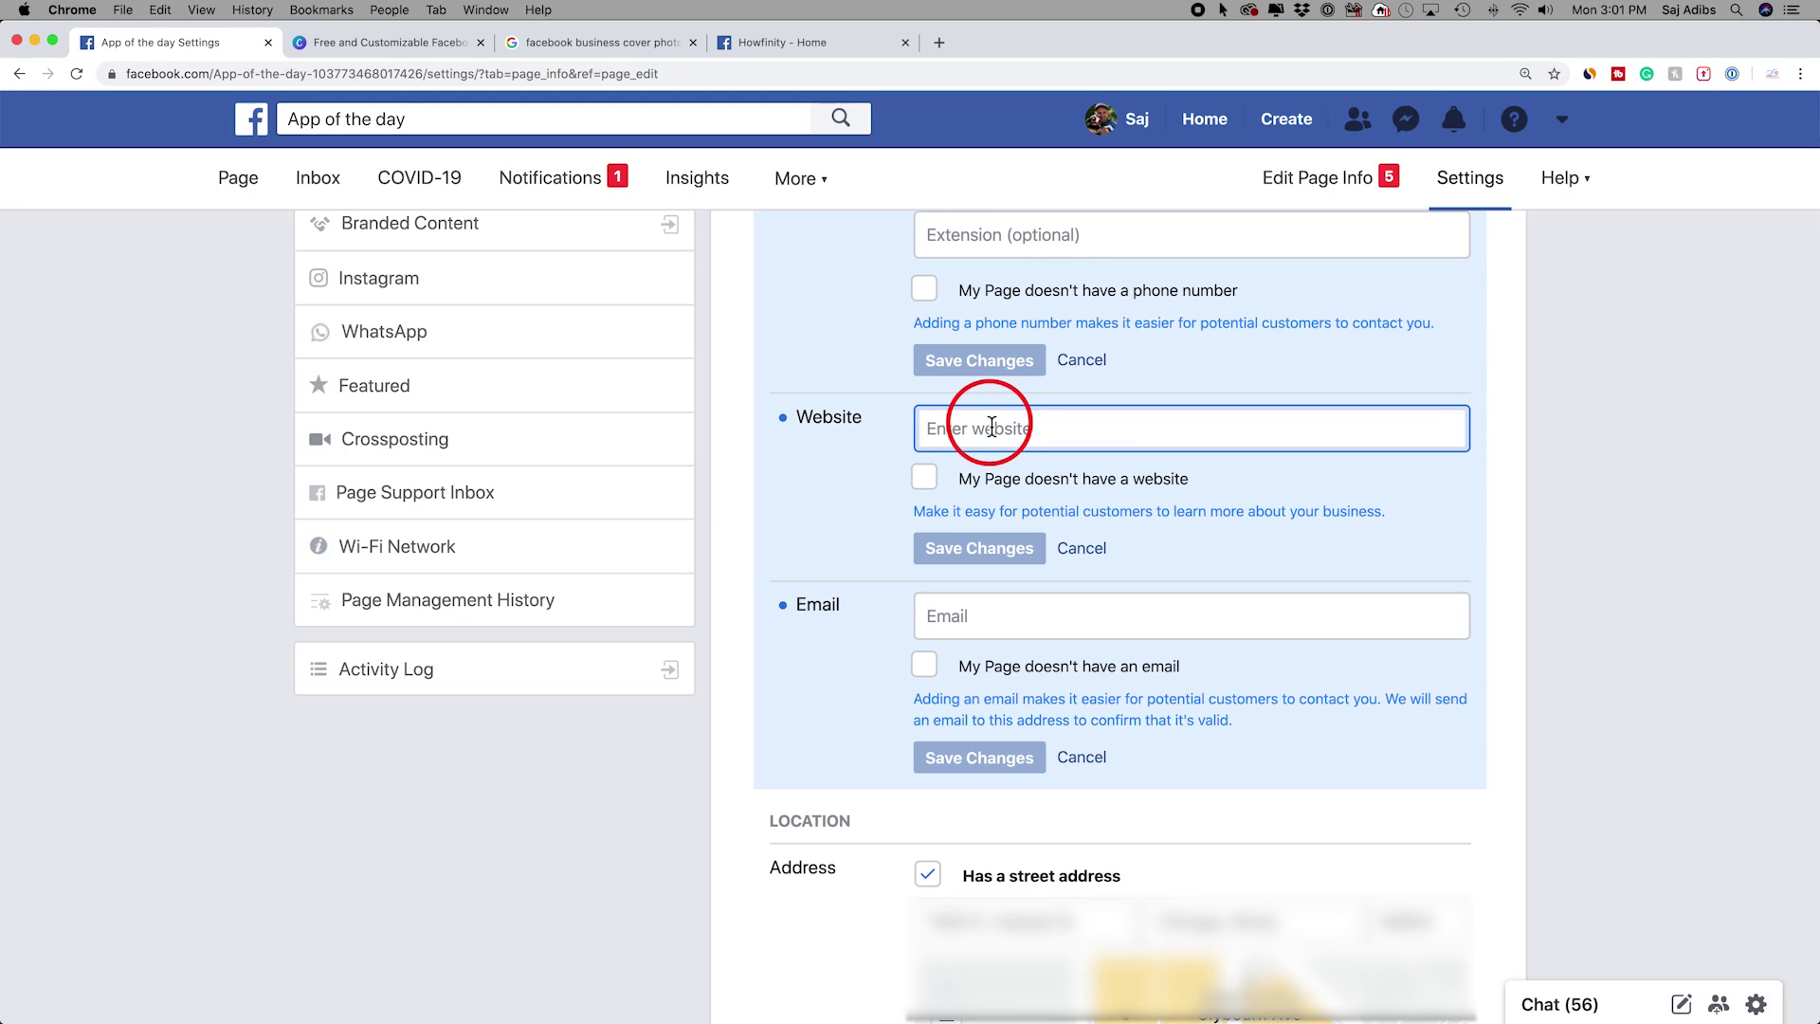
pyautogui.write('howfinity.com')
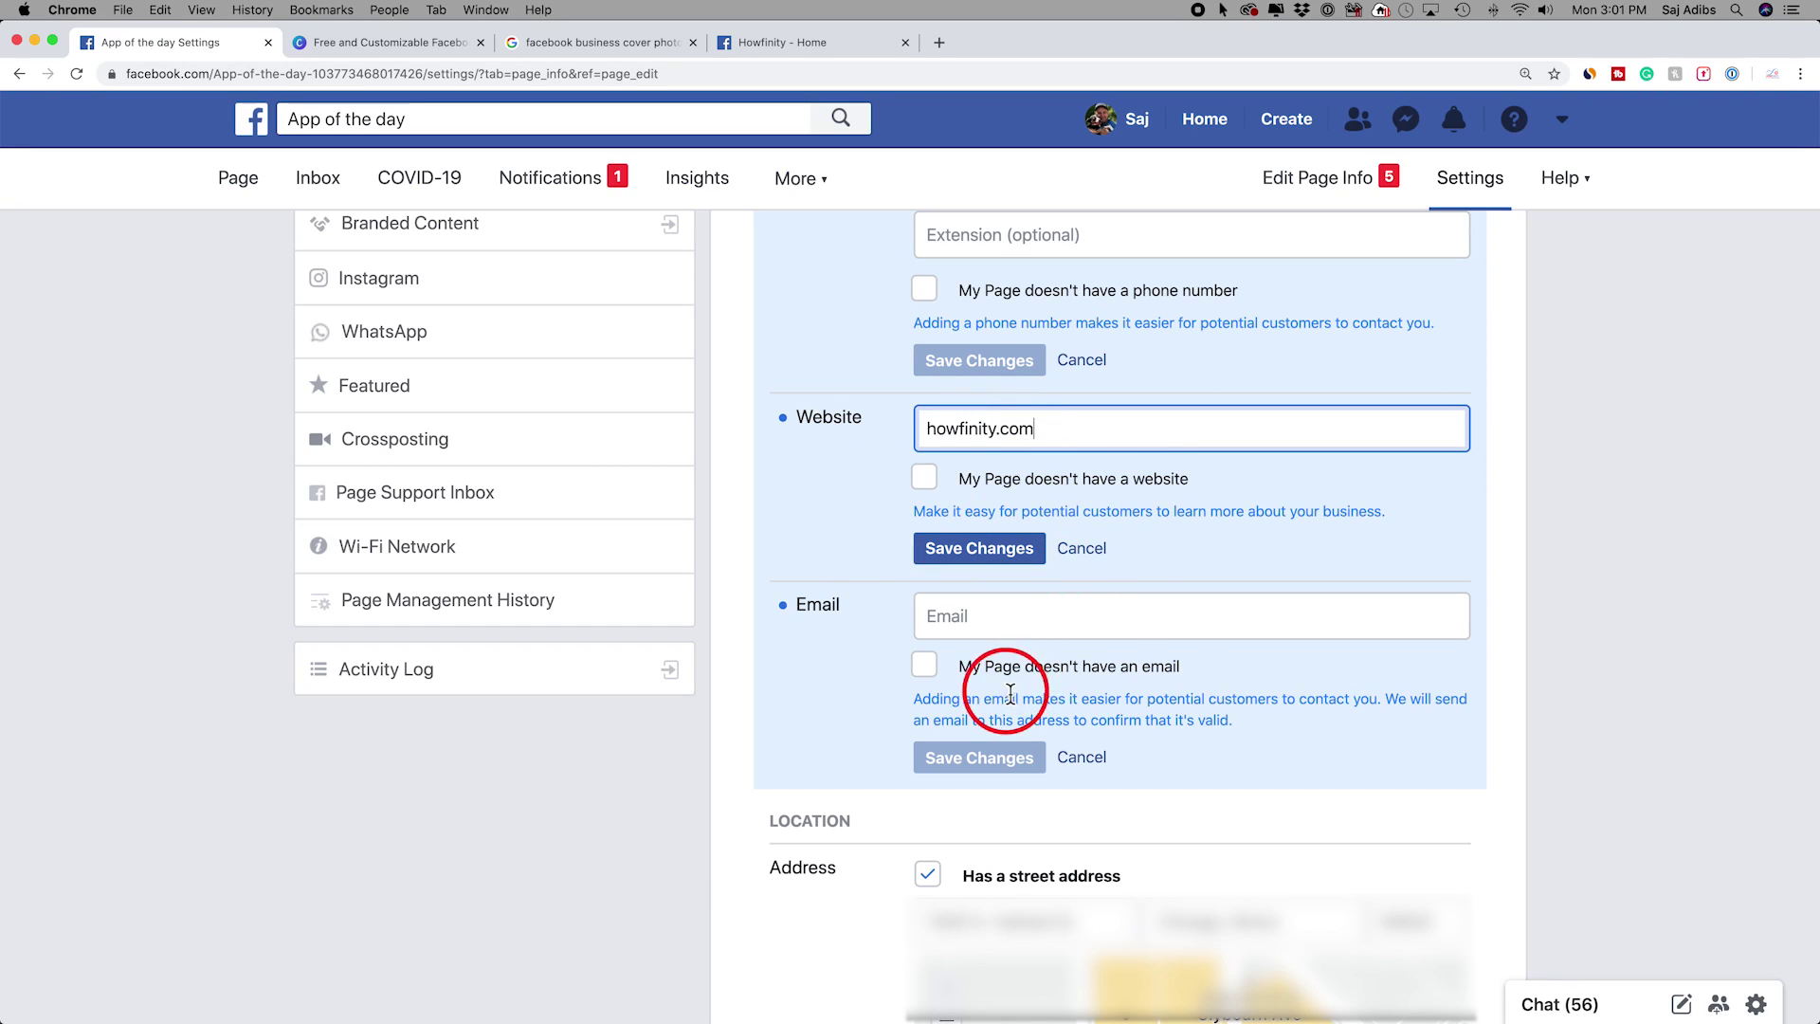
pyautogui.click(992, 559)
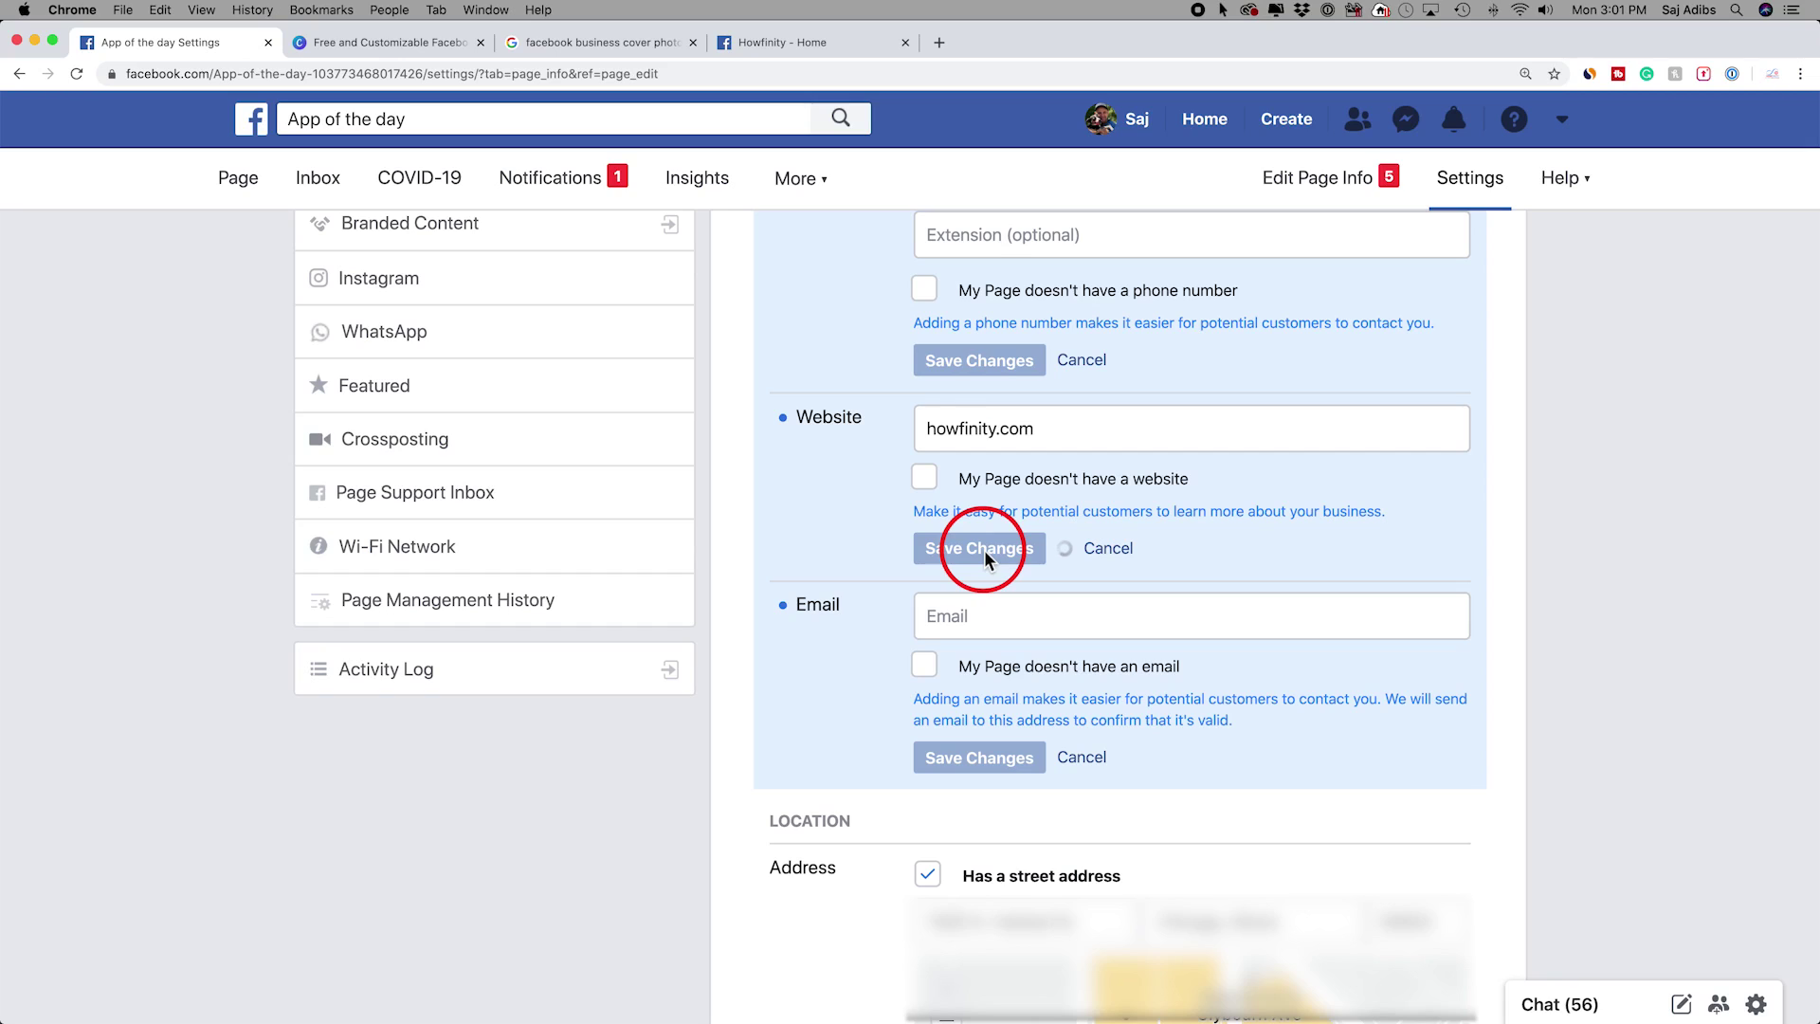
# Try setting the page's business hours to selected hours, Monday through Friday from 9:00 AM to 5:00 PM
pyautogui.scroll(-6, 606, 537)
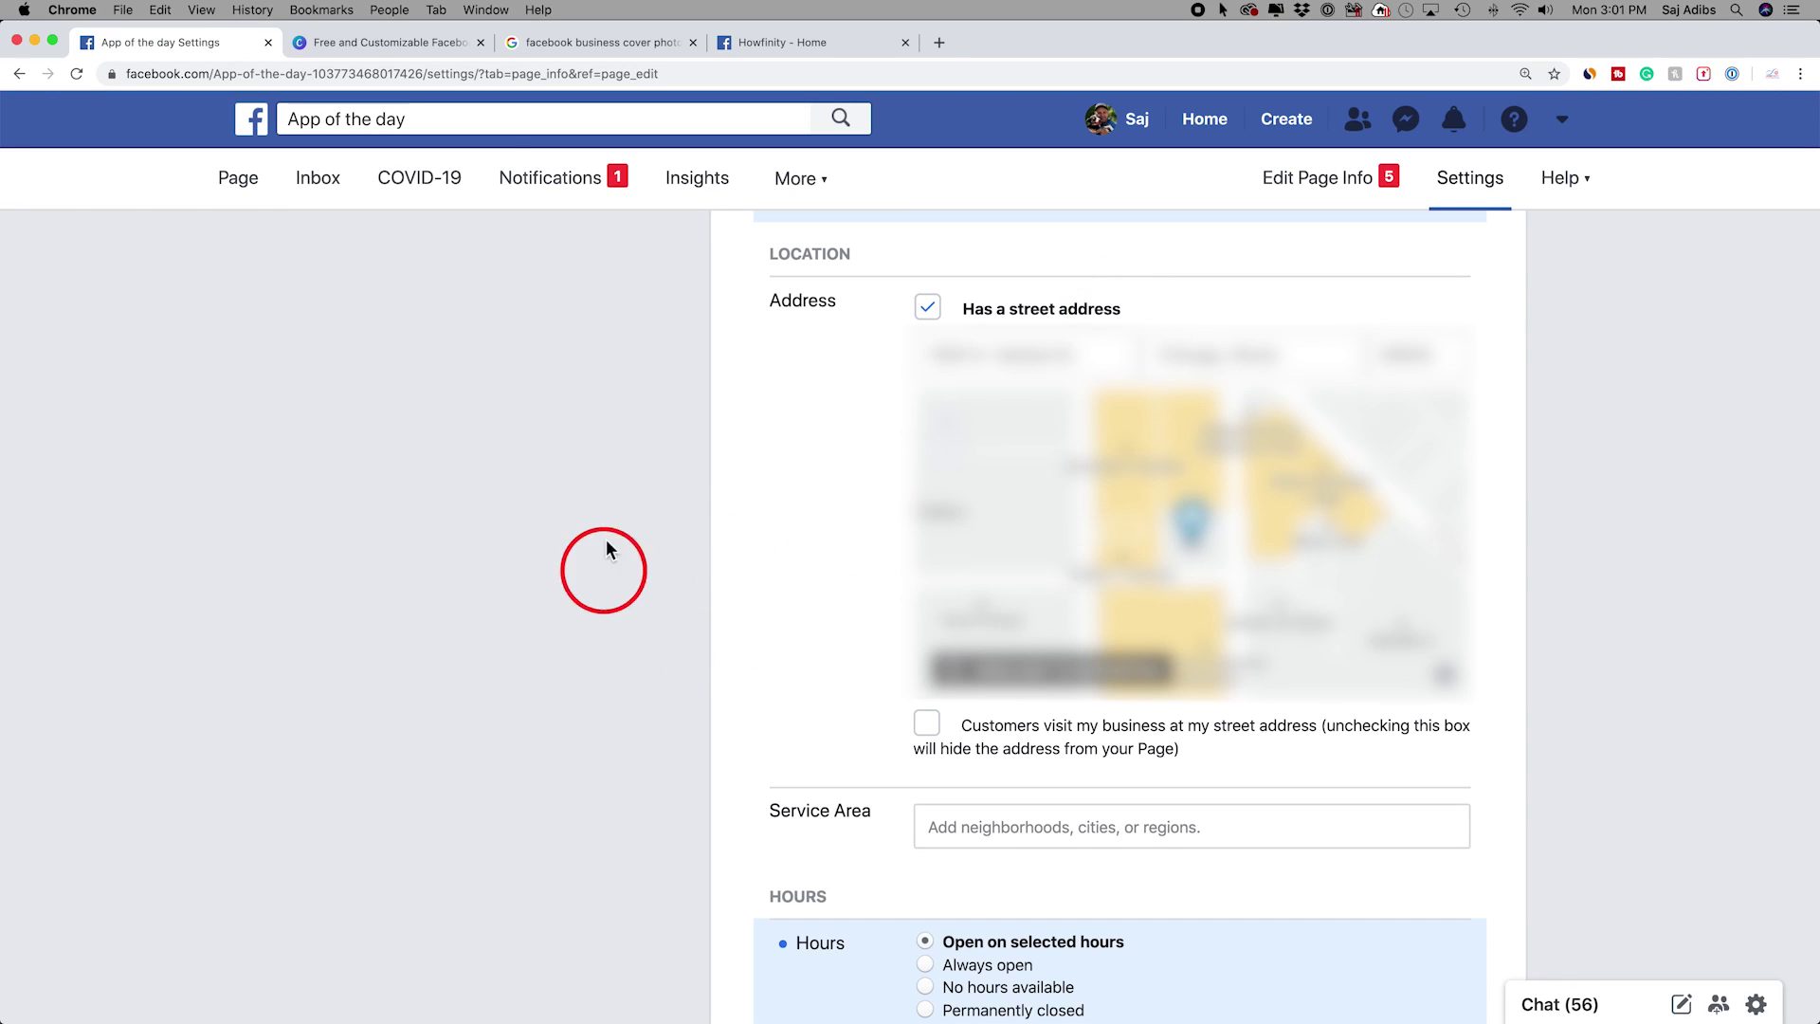
pyautogui.scroll(-7, 863, 379)
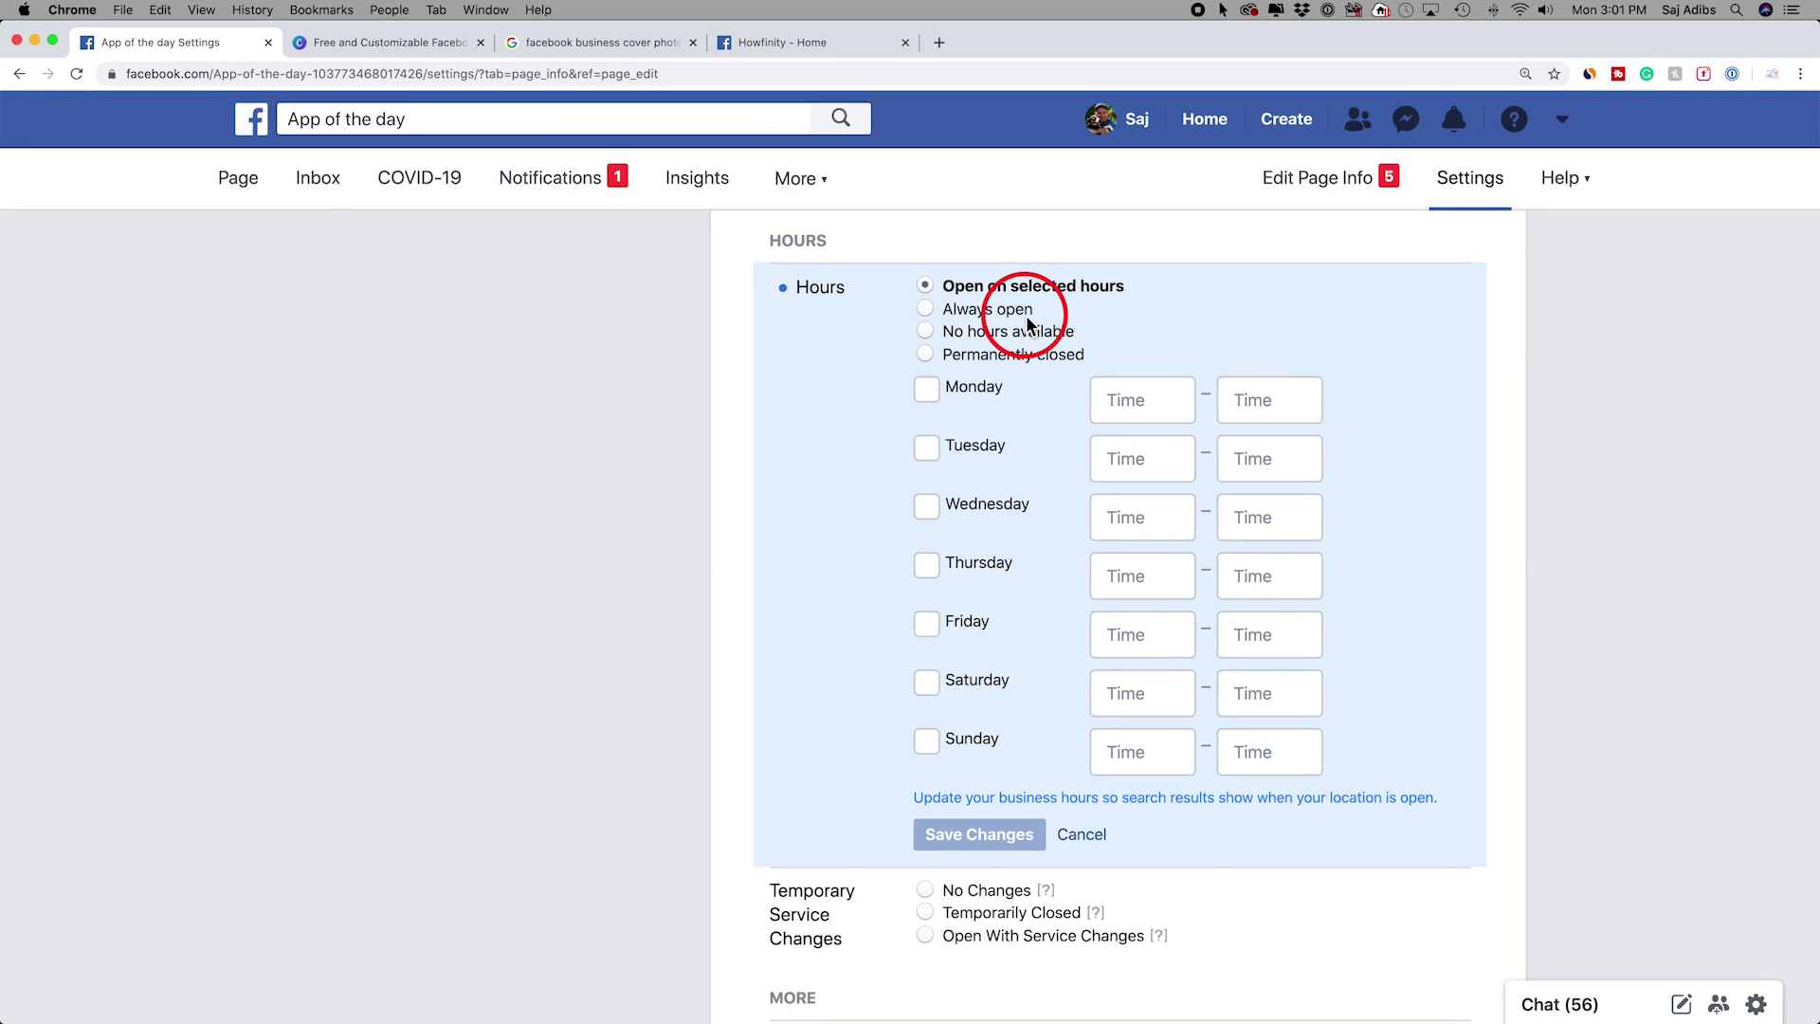
pyautogui.click(928, 309)
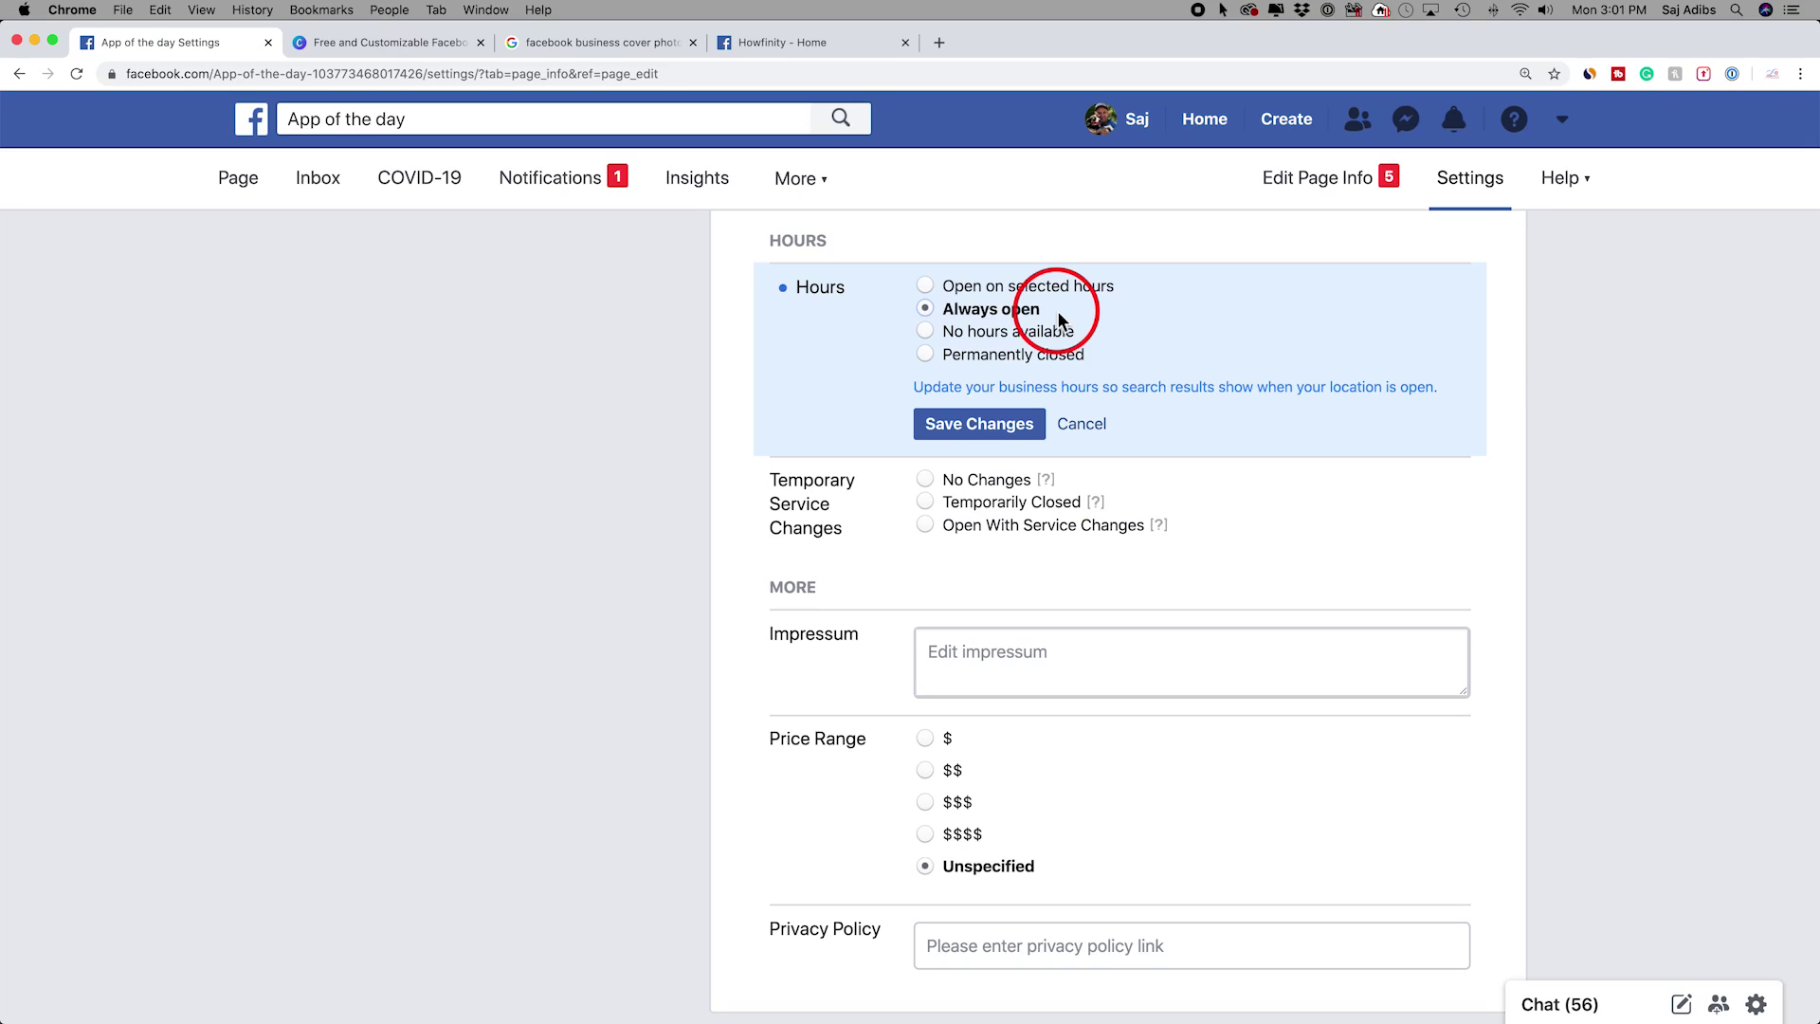
pyautogui.click(930, 287)
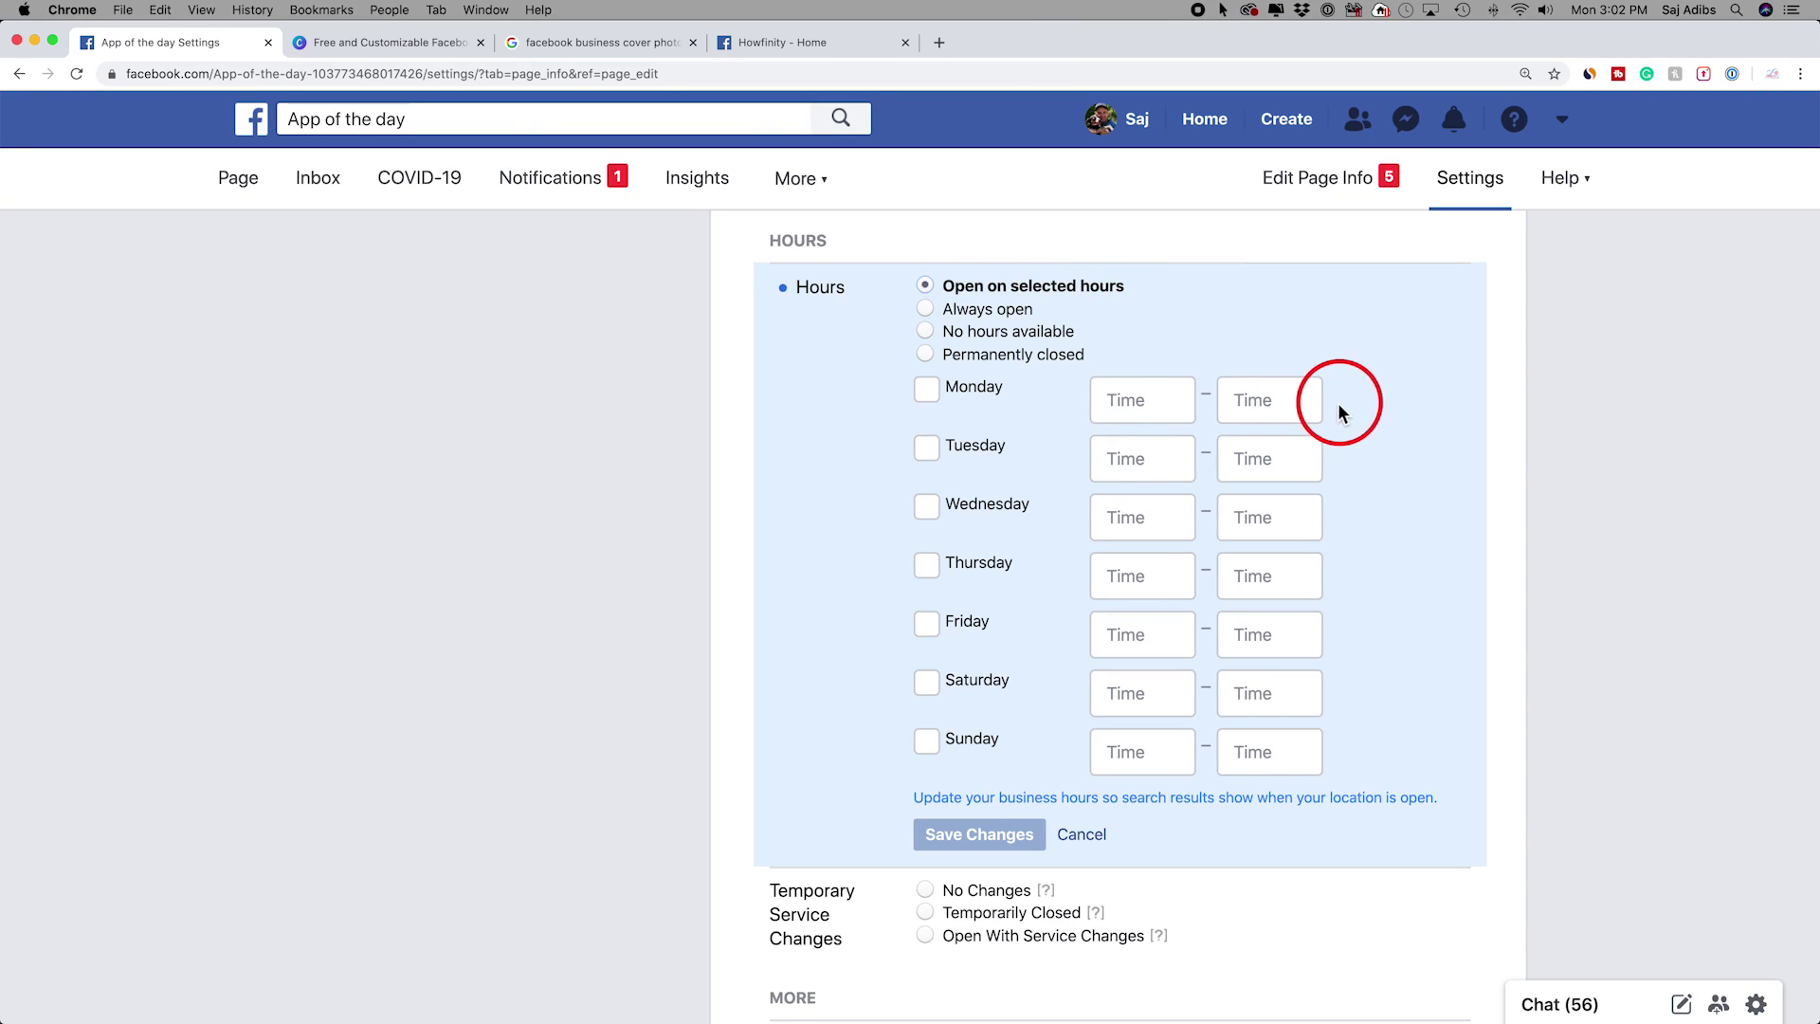
pyautogui.click(932, 402)
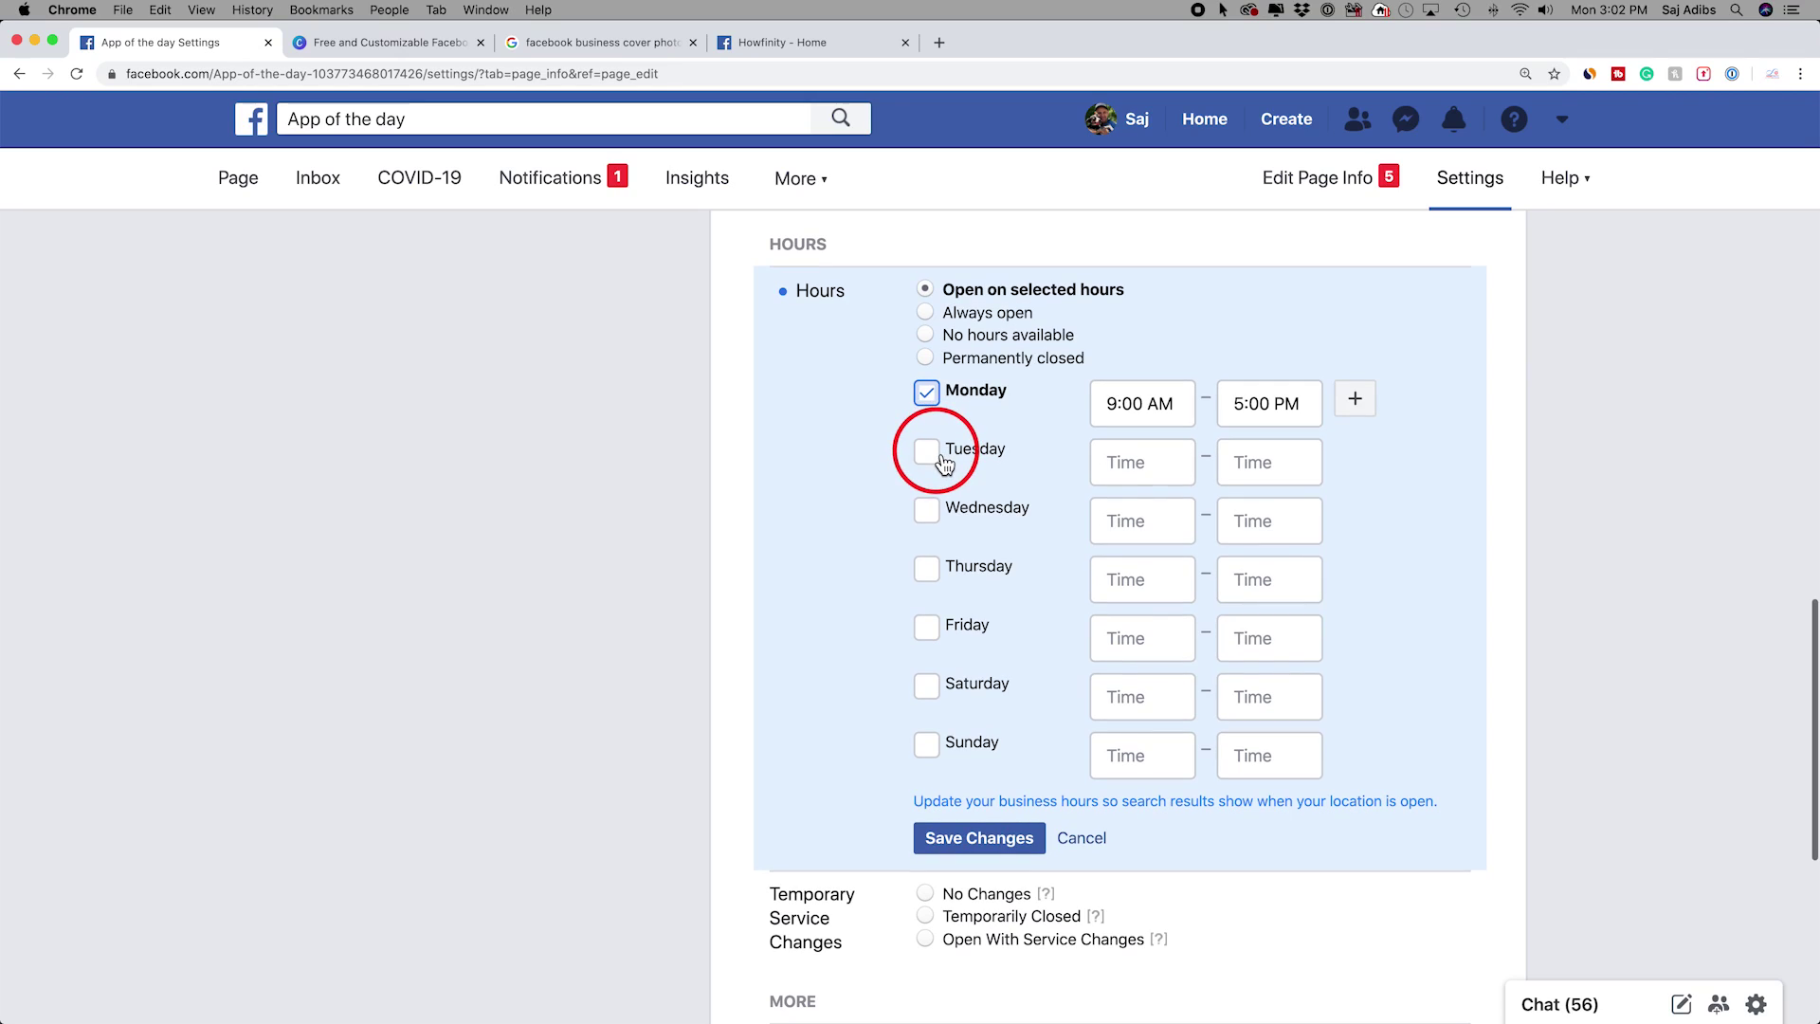
pyautogui.click(929, 450)
pyautogui.click(929, 512)
pyautogui.click(929, 569)
pyautogui.click(929, 621)
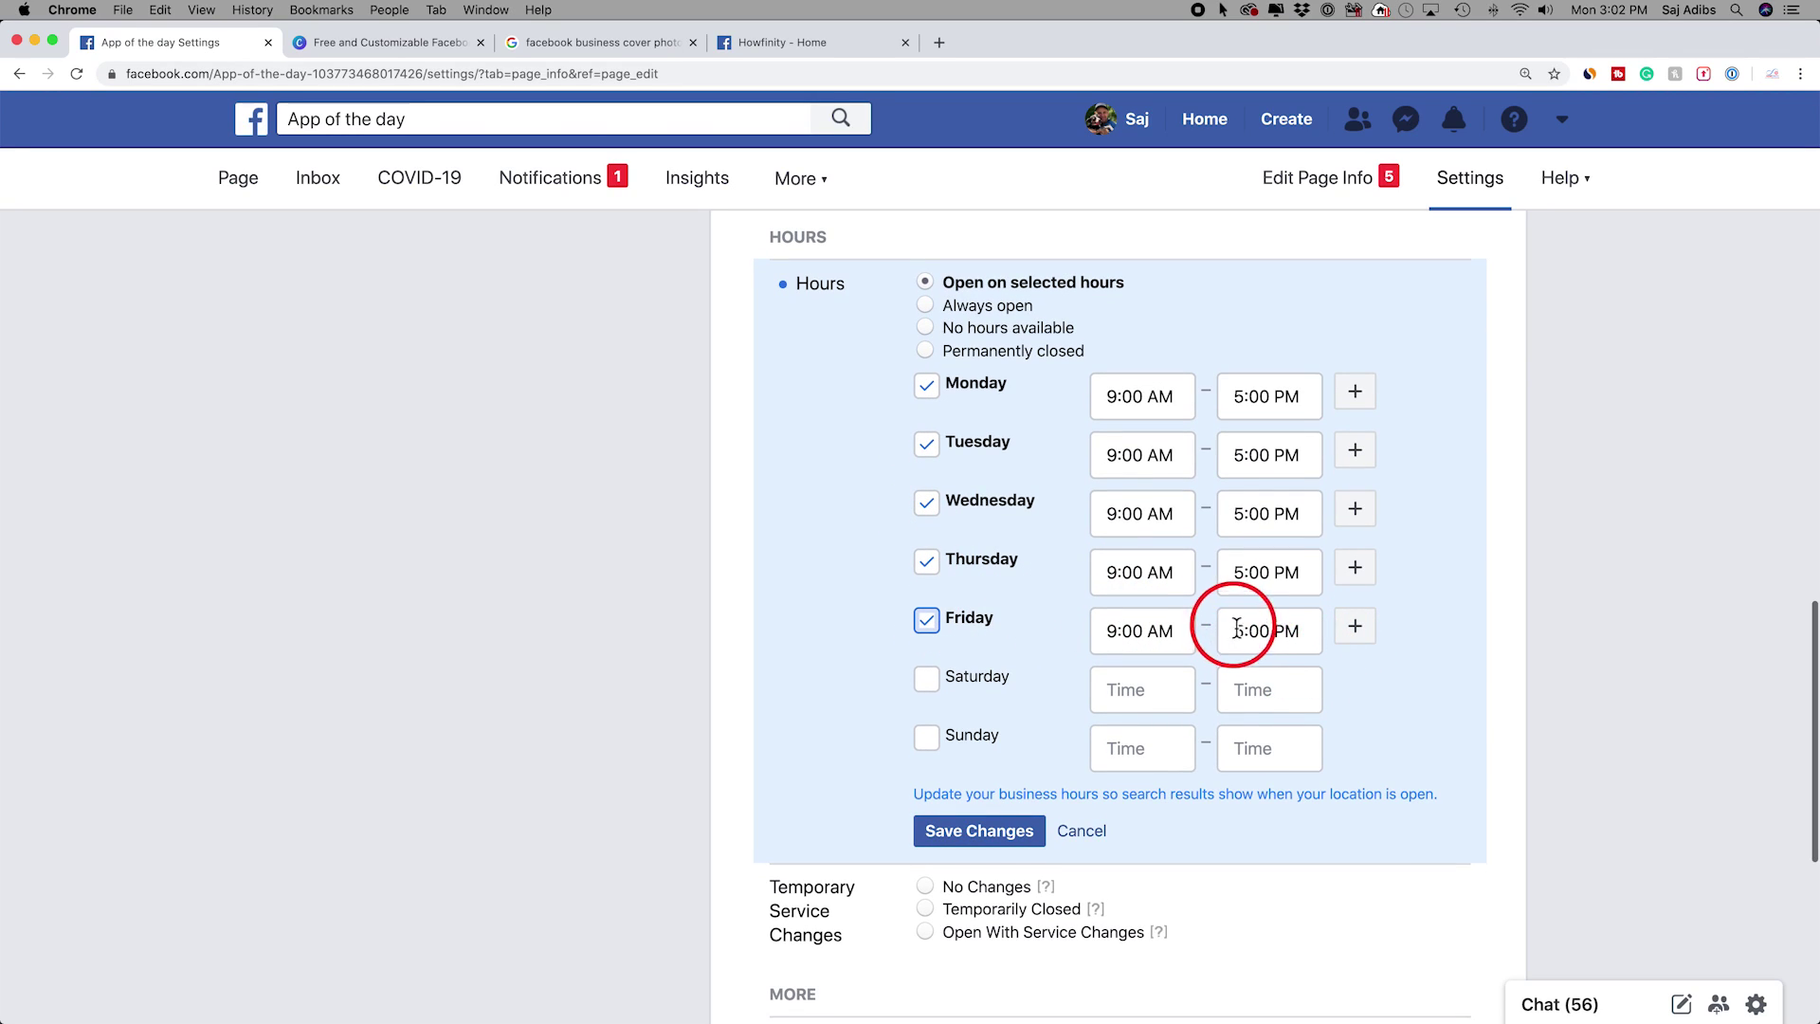
pyautogui.scroll(1, 976, 824)
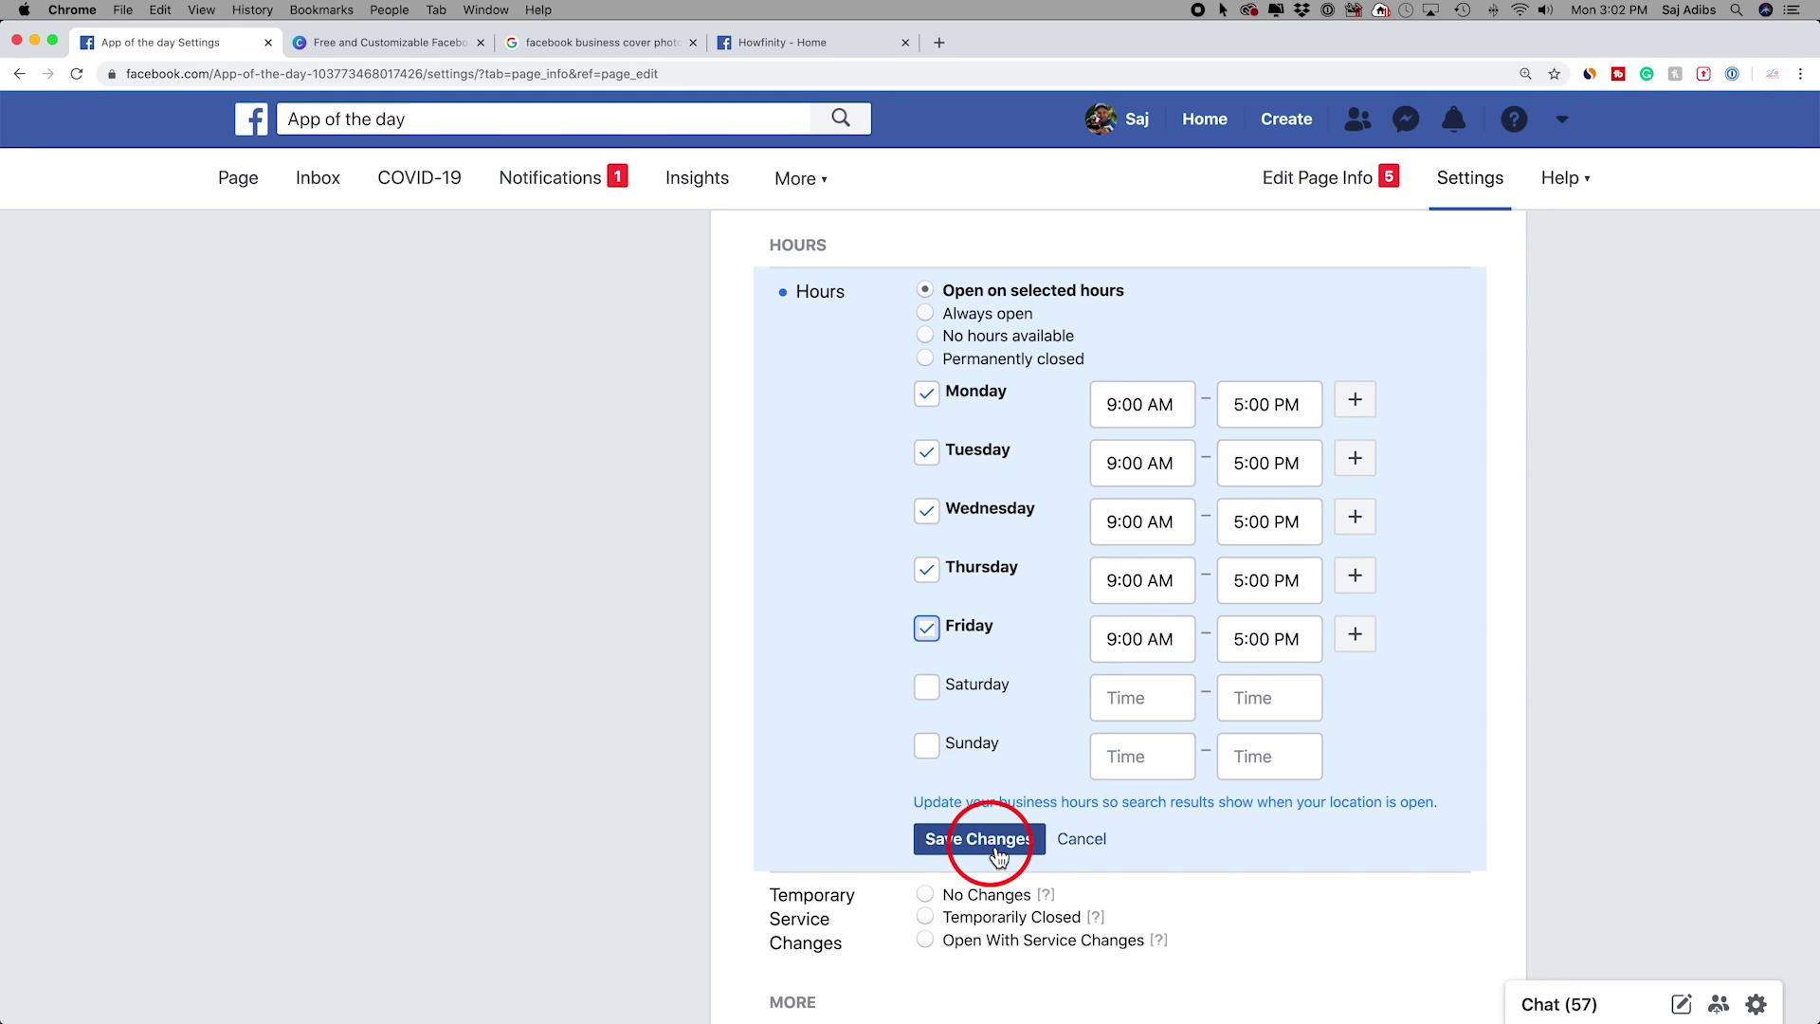
# Set the business hours to Always open, save them, and look over the remaining page info fields
pyautogui.click(926, 314)
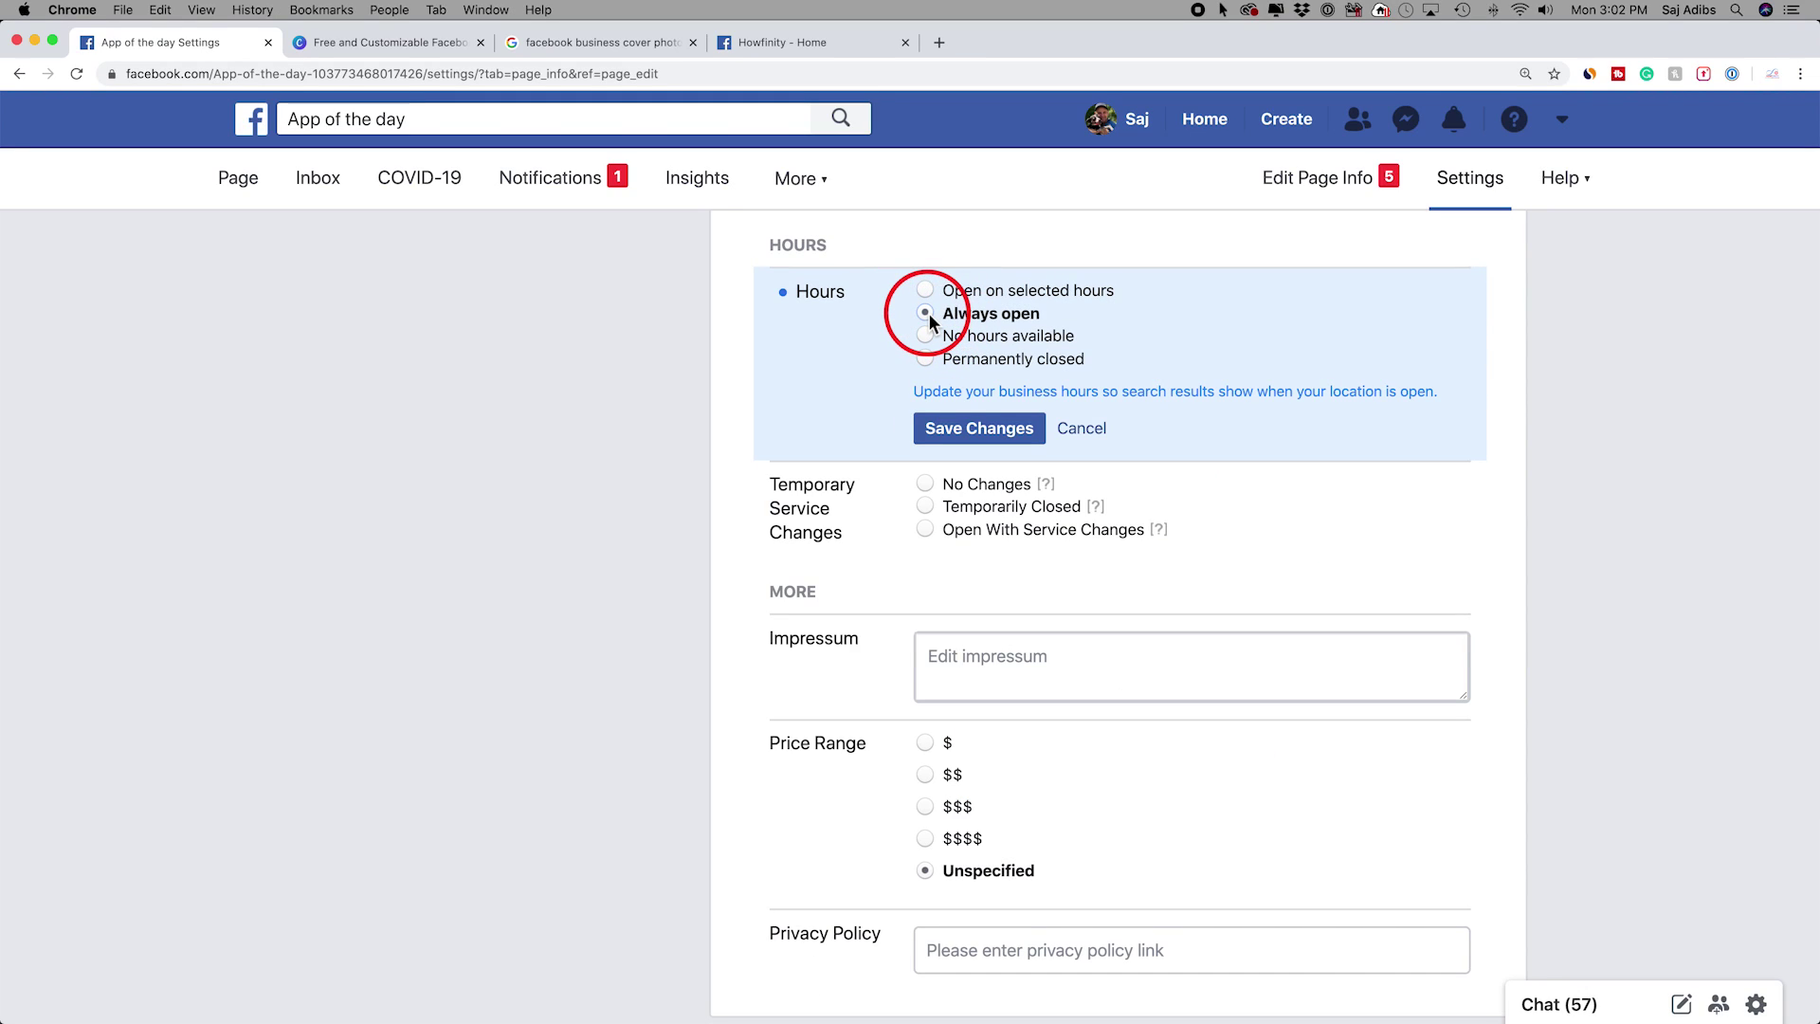
pyautogui.click(981, 428)
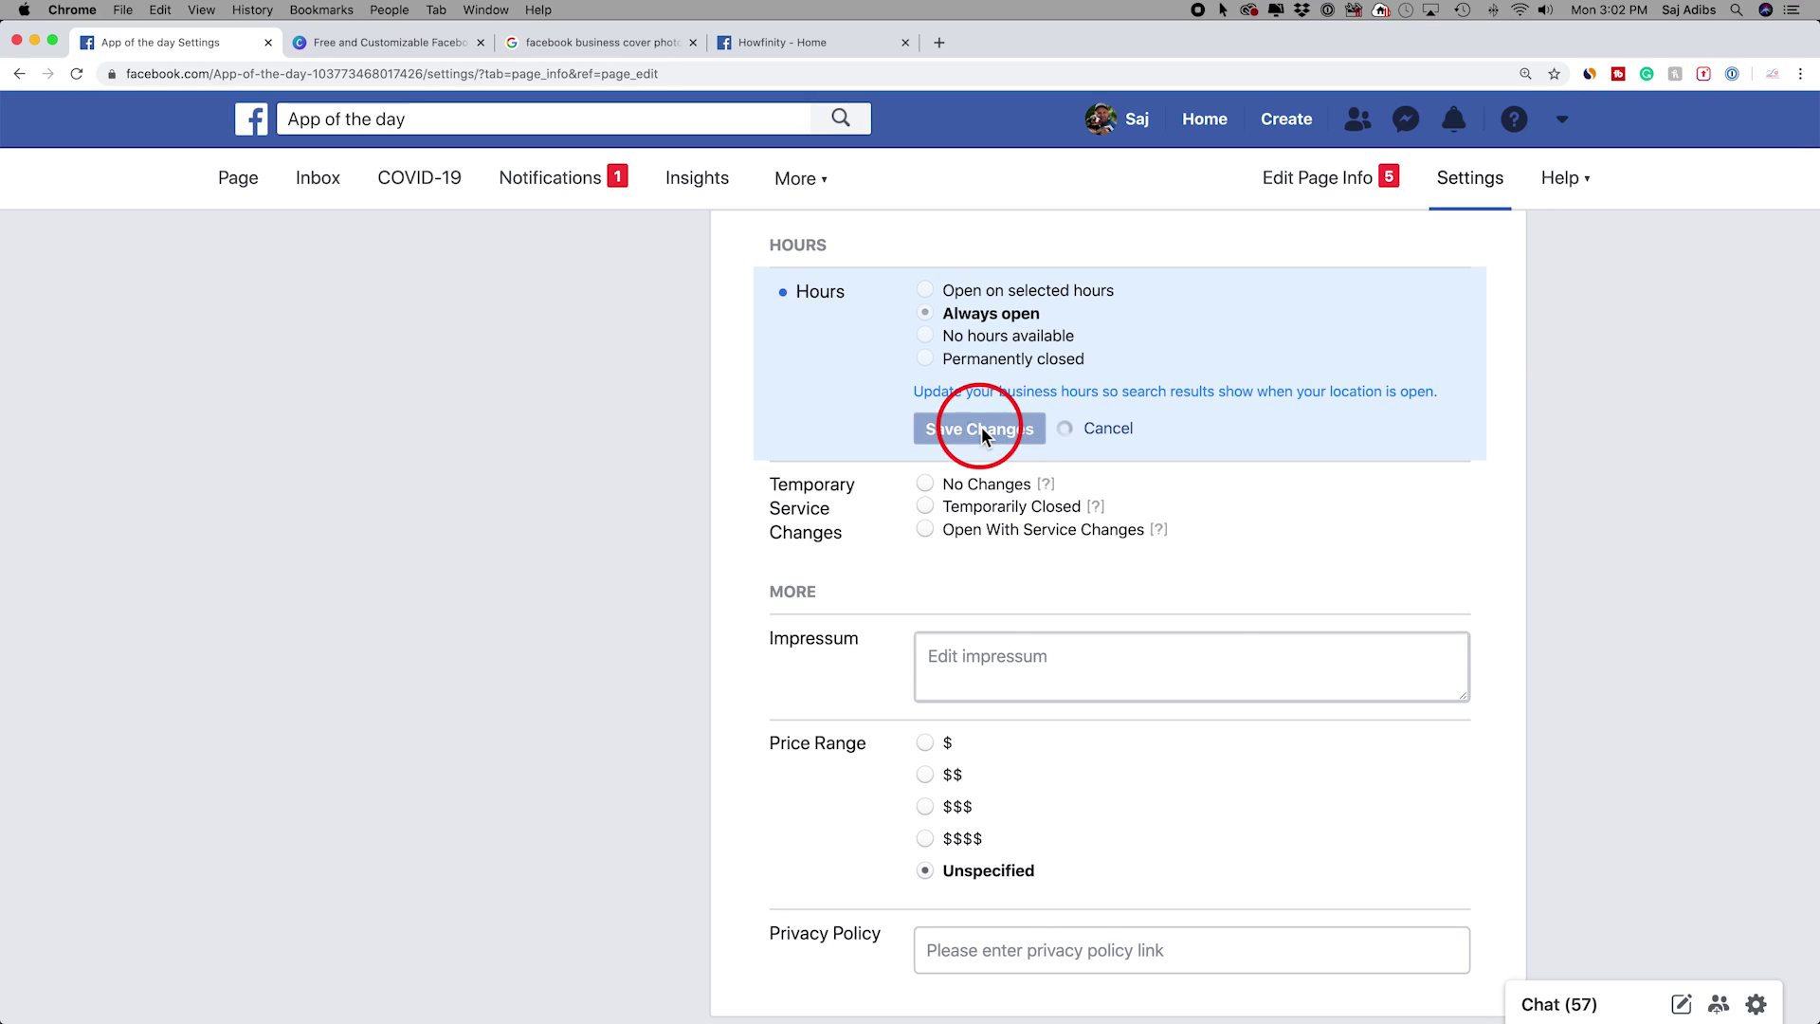
pyautogui.scroll(-3, 982, 427)
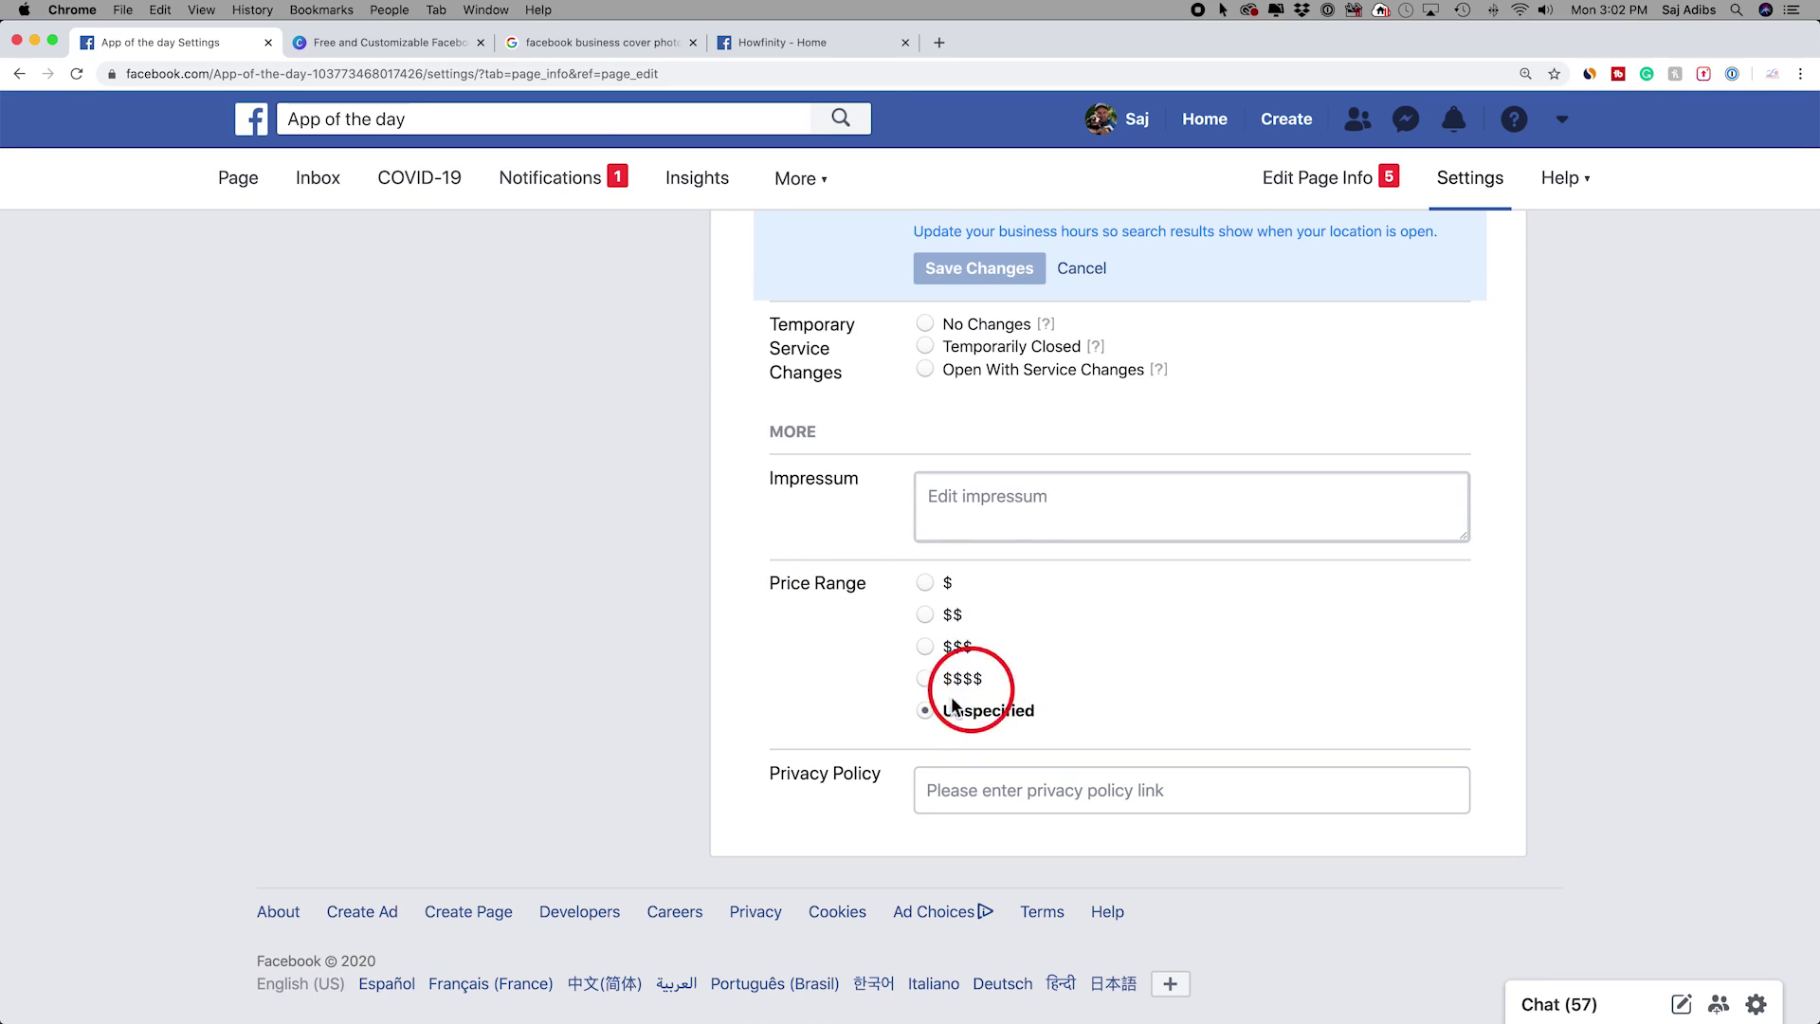
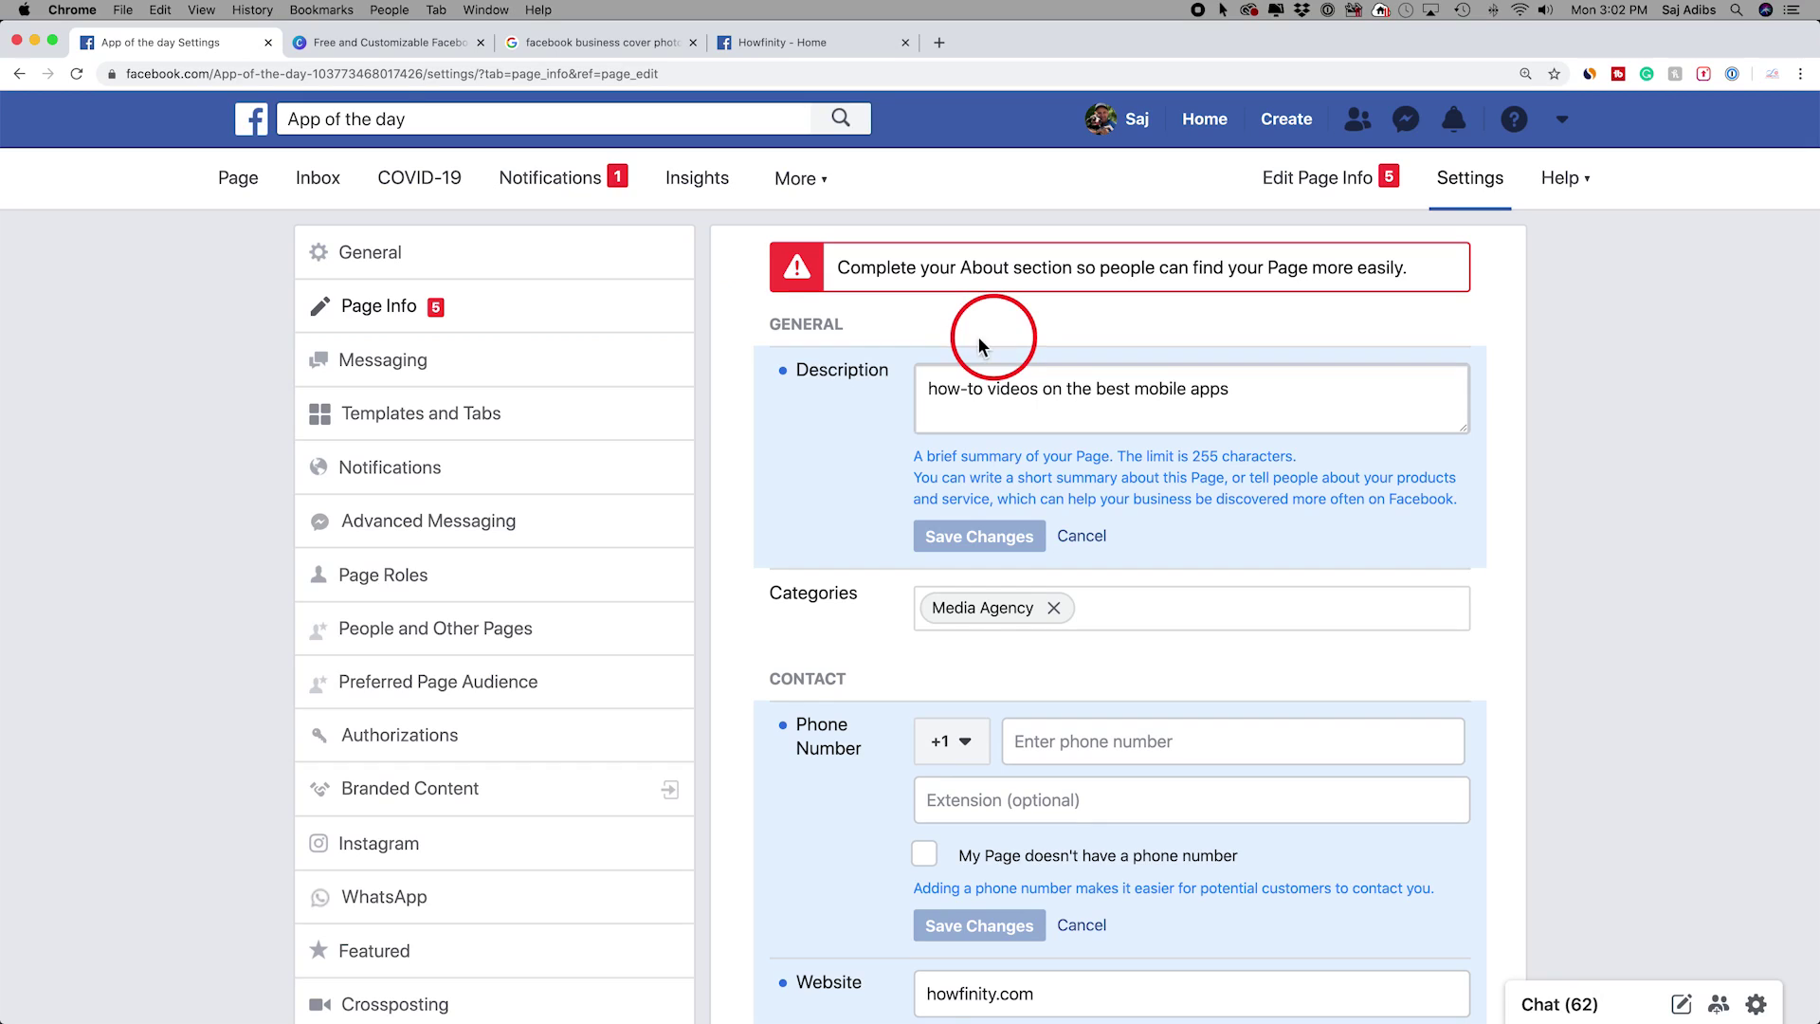
# Open the page's General settings and look over the available options
pyautogui.click(360, 265)
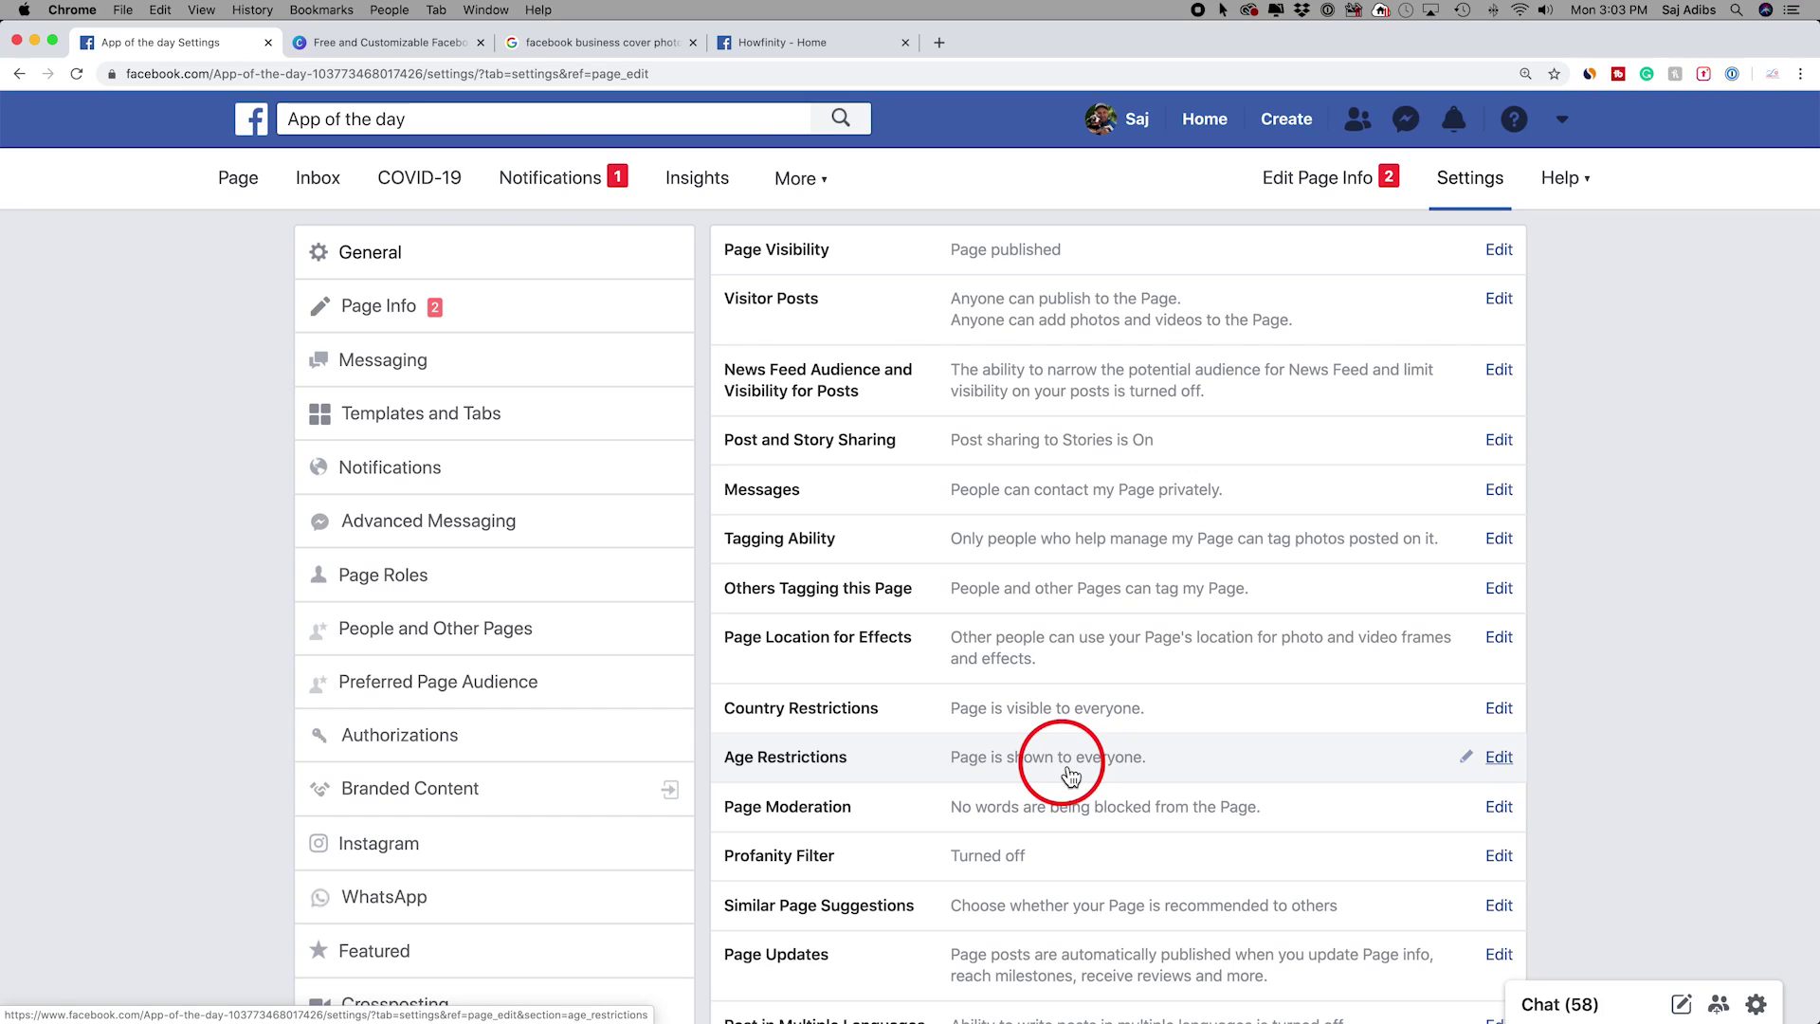
pyautogui.scroll(-1, 866, 313)
pyautogui.scroll(1, 927, 313)
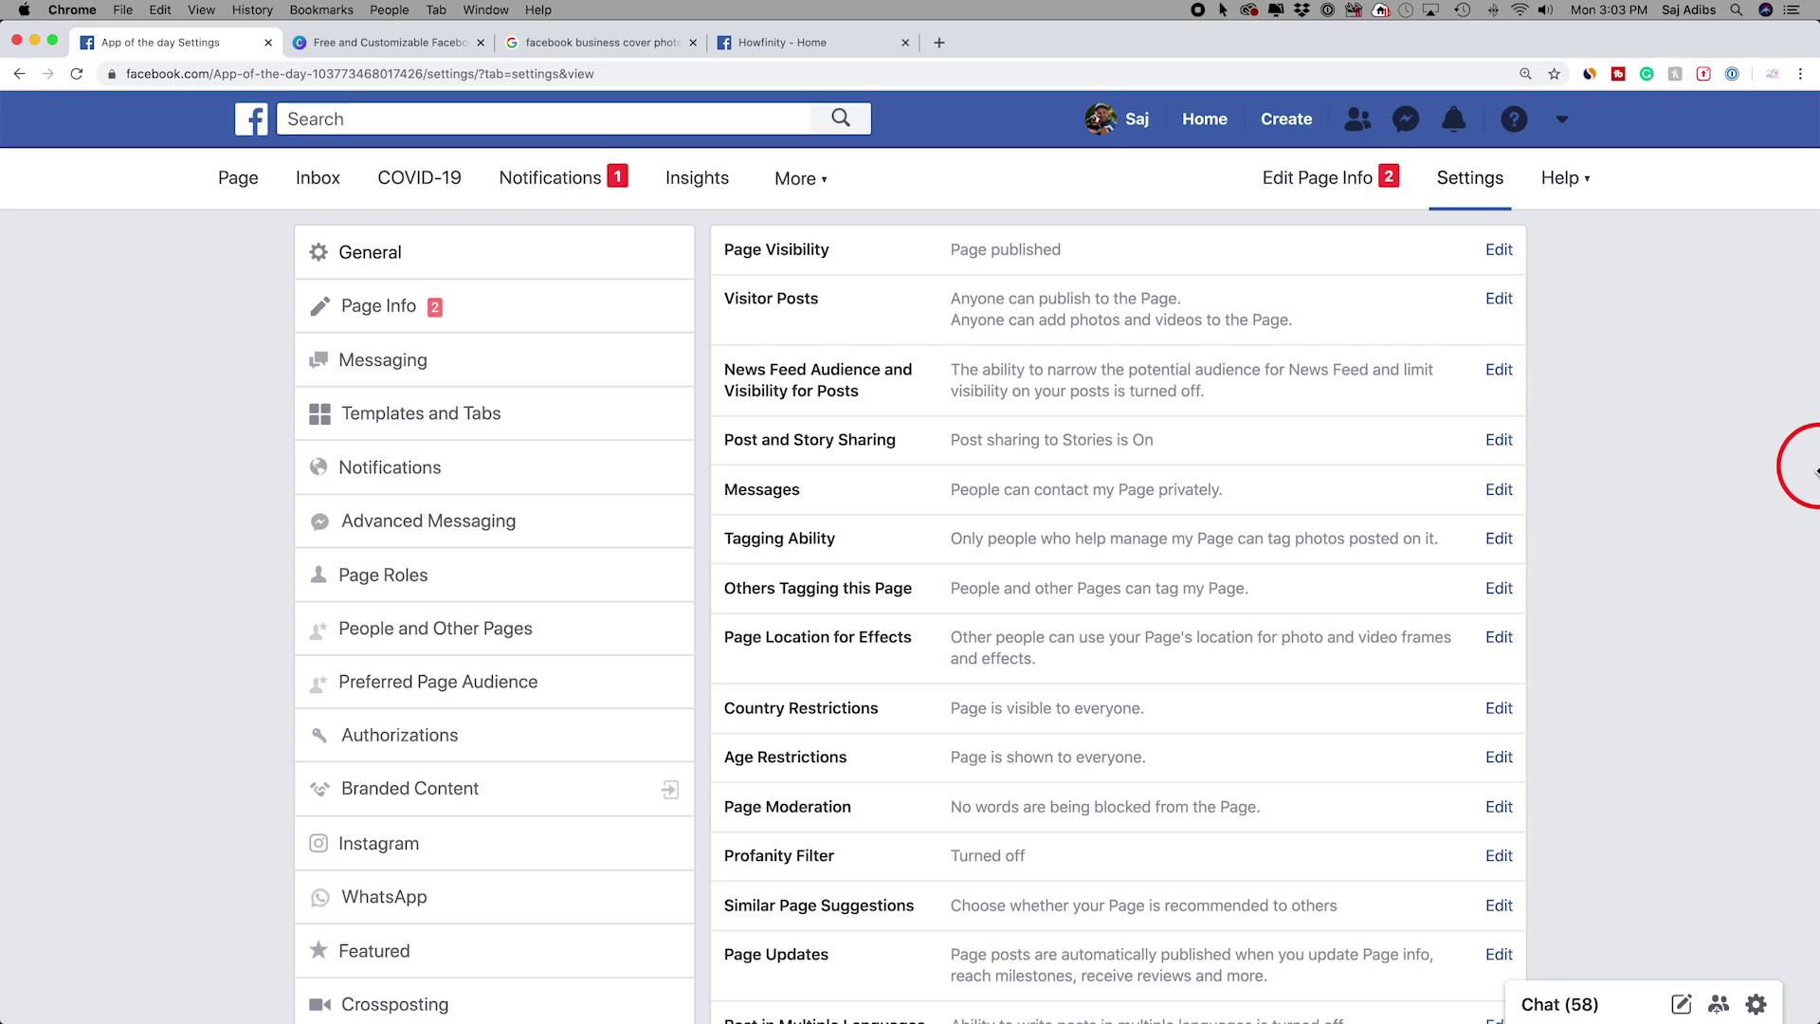
# Unpublish the page through the Page Visibility setting, and publish it again
pyautogui.click(1505, 254)
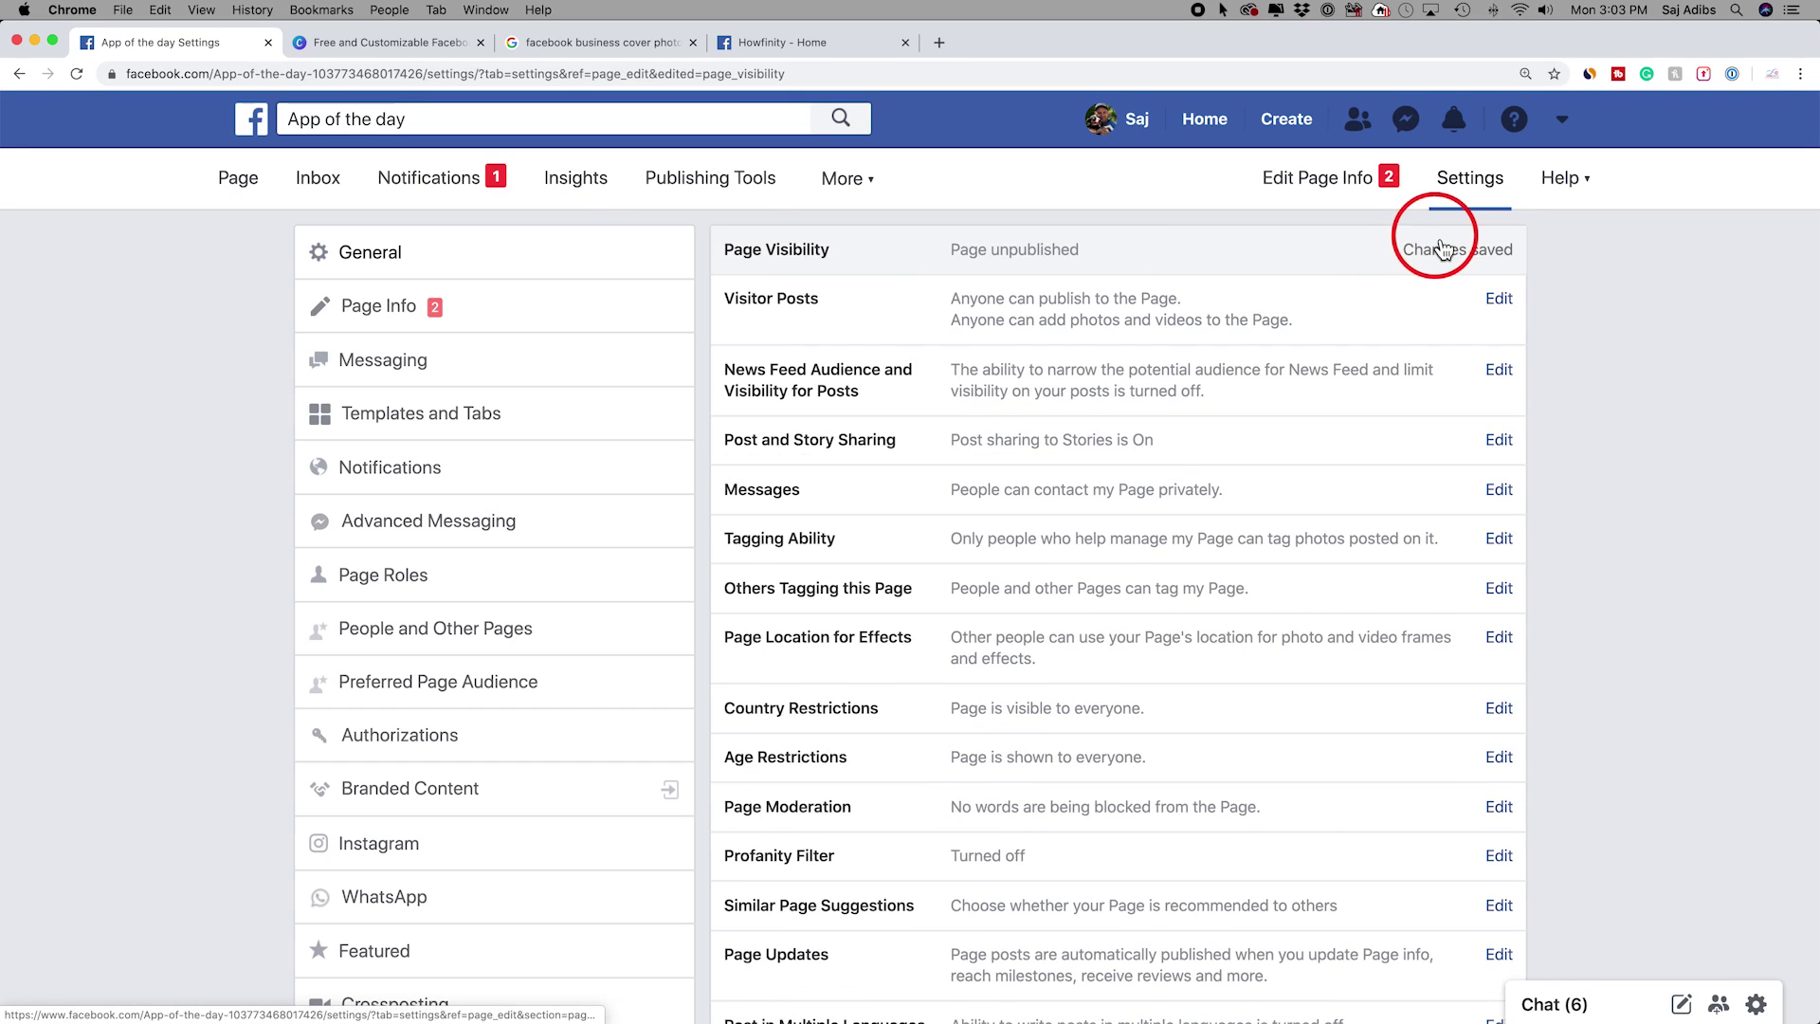
pyautogui.click(987, 264)
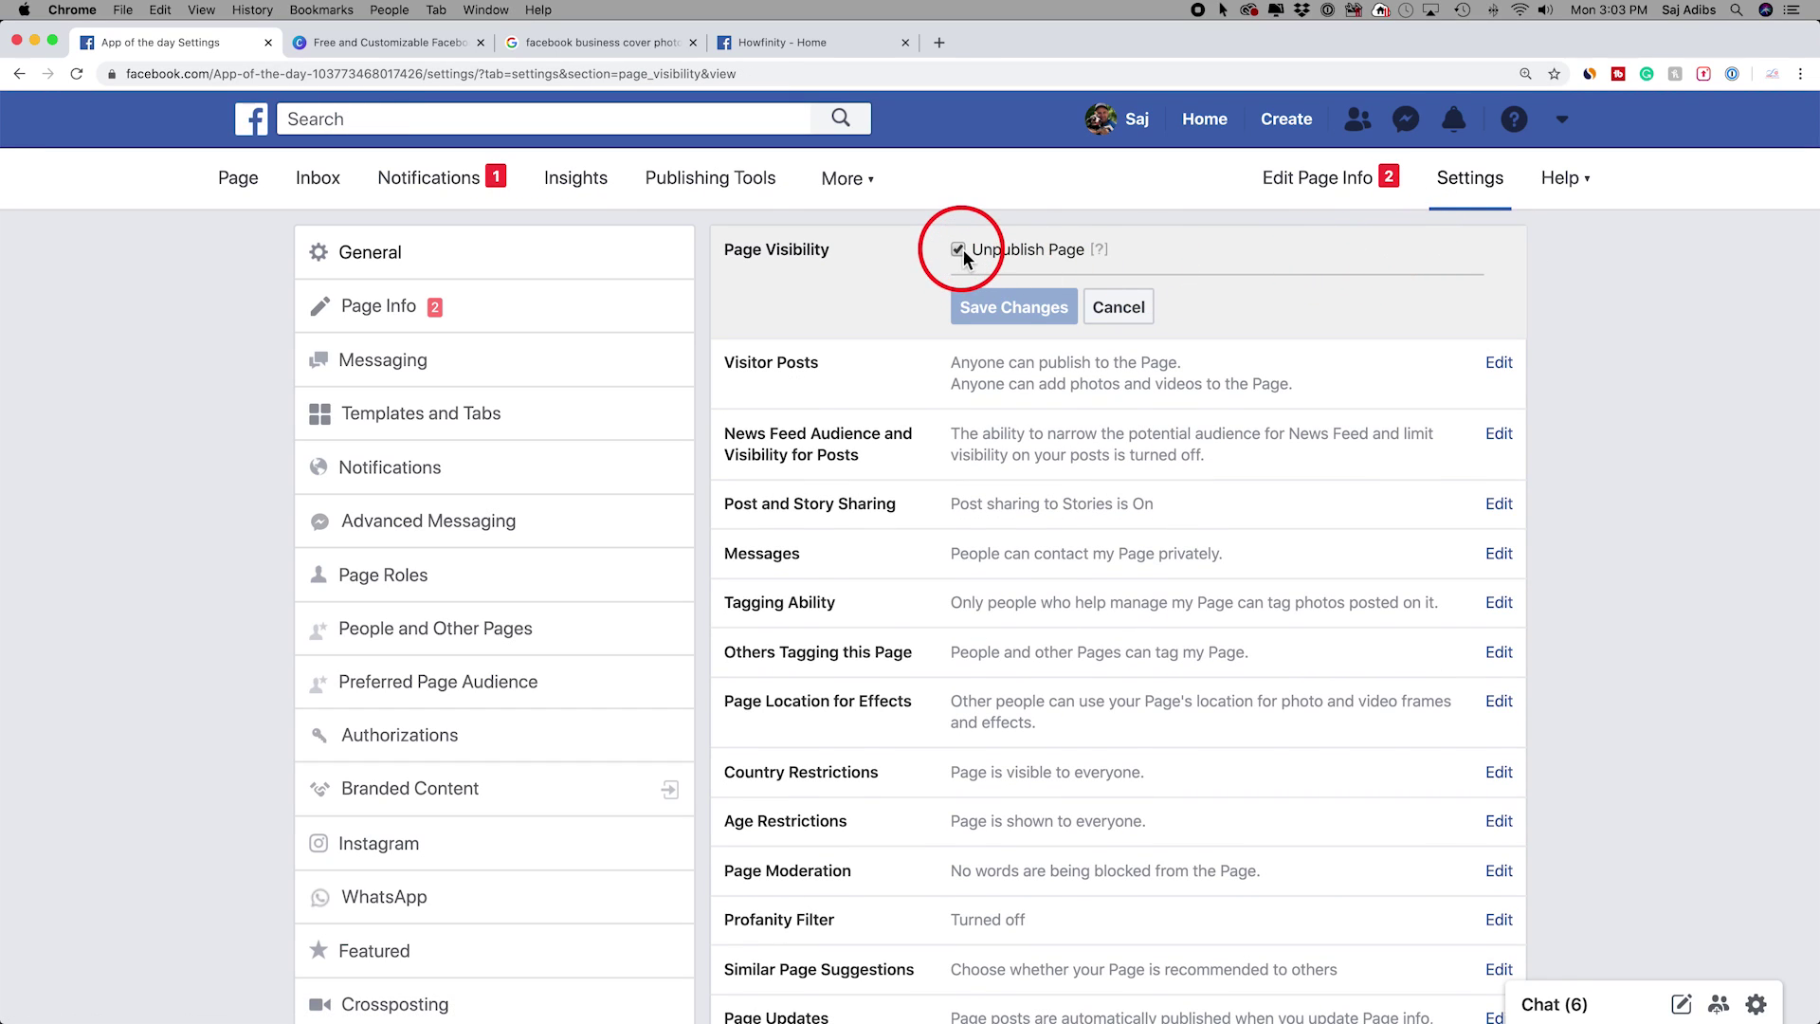
pyautogui.click(961, 251)
pyautogui.click(1023, 318)
pyautogui.click(953, 263)
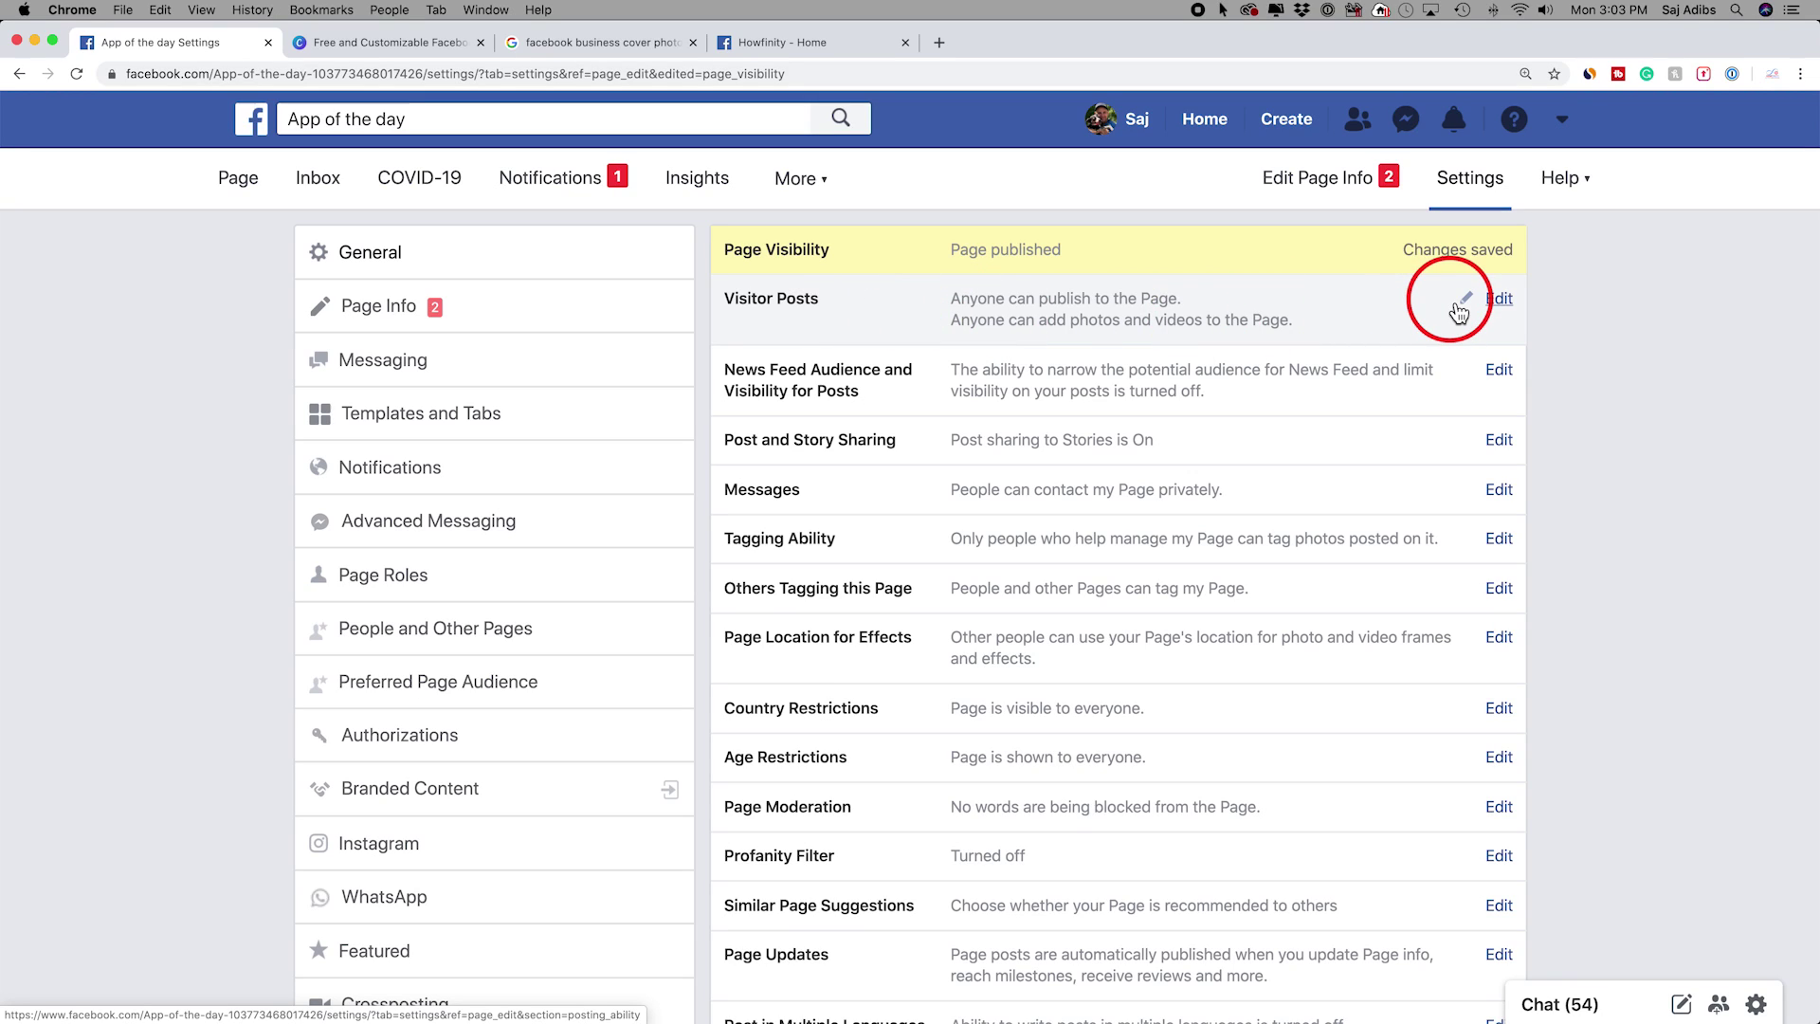
# Keep visitor posts allowed, require review of other people's posts before they are published to the page, and save the changes
pyautogui.click(1504, 309)
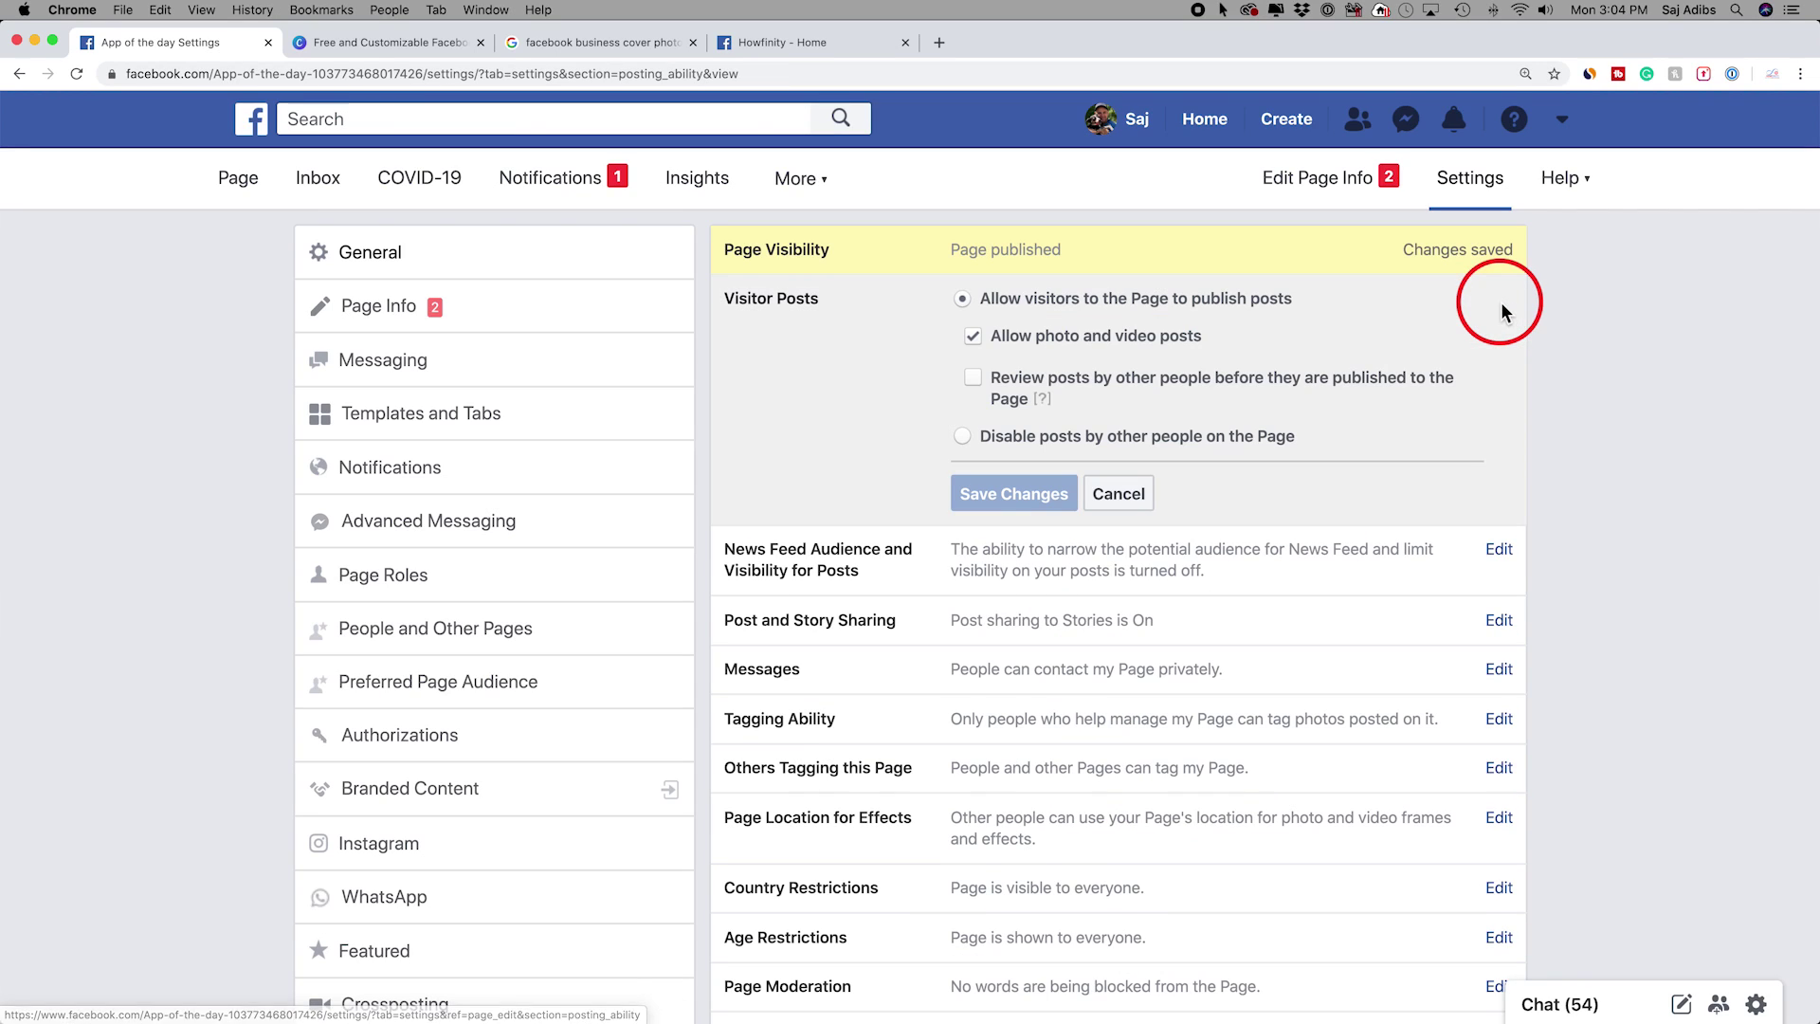
pyautogui.click(974, 380)
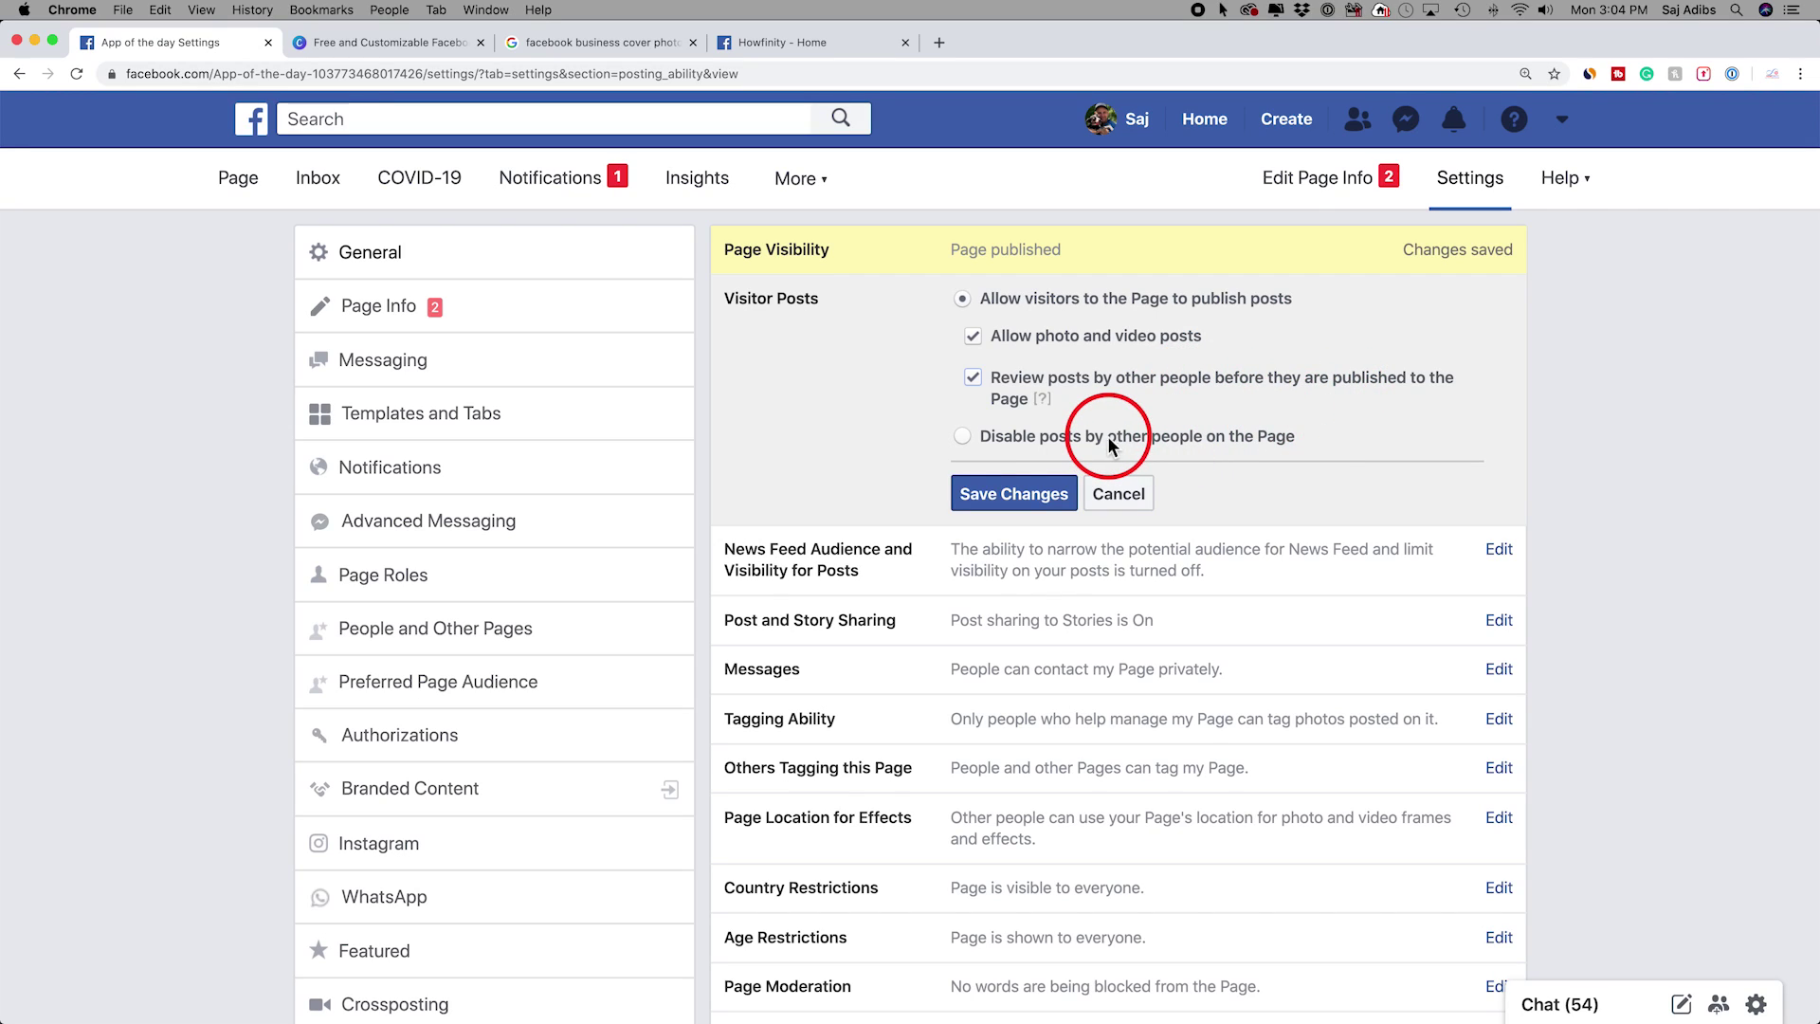
pyautogui.click(963, 438)
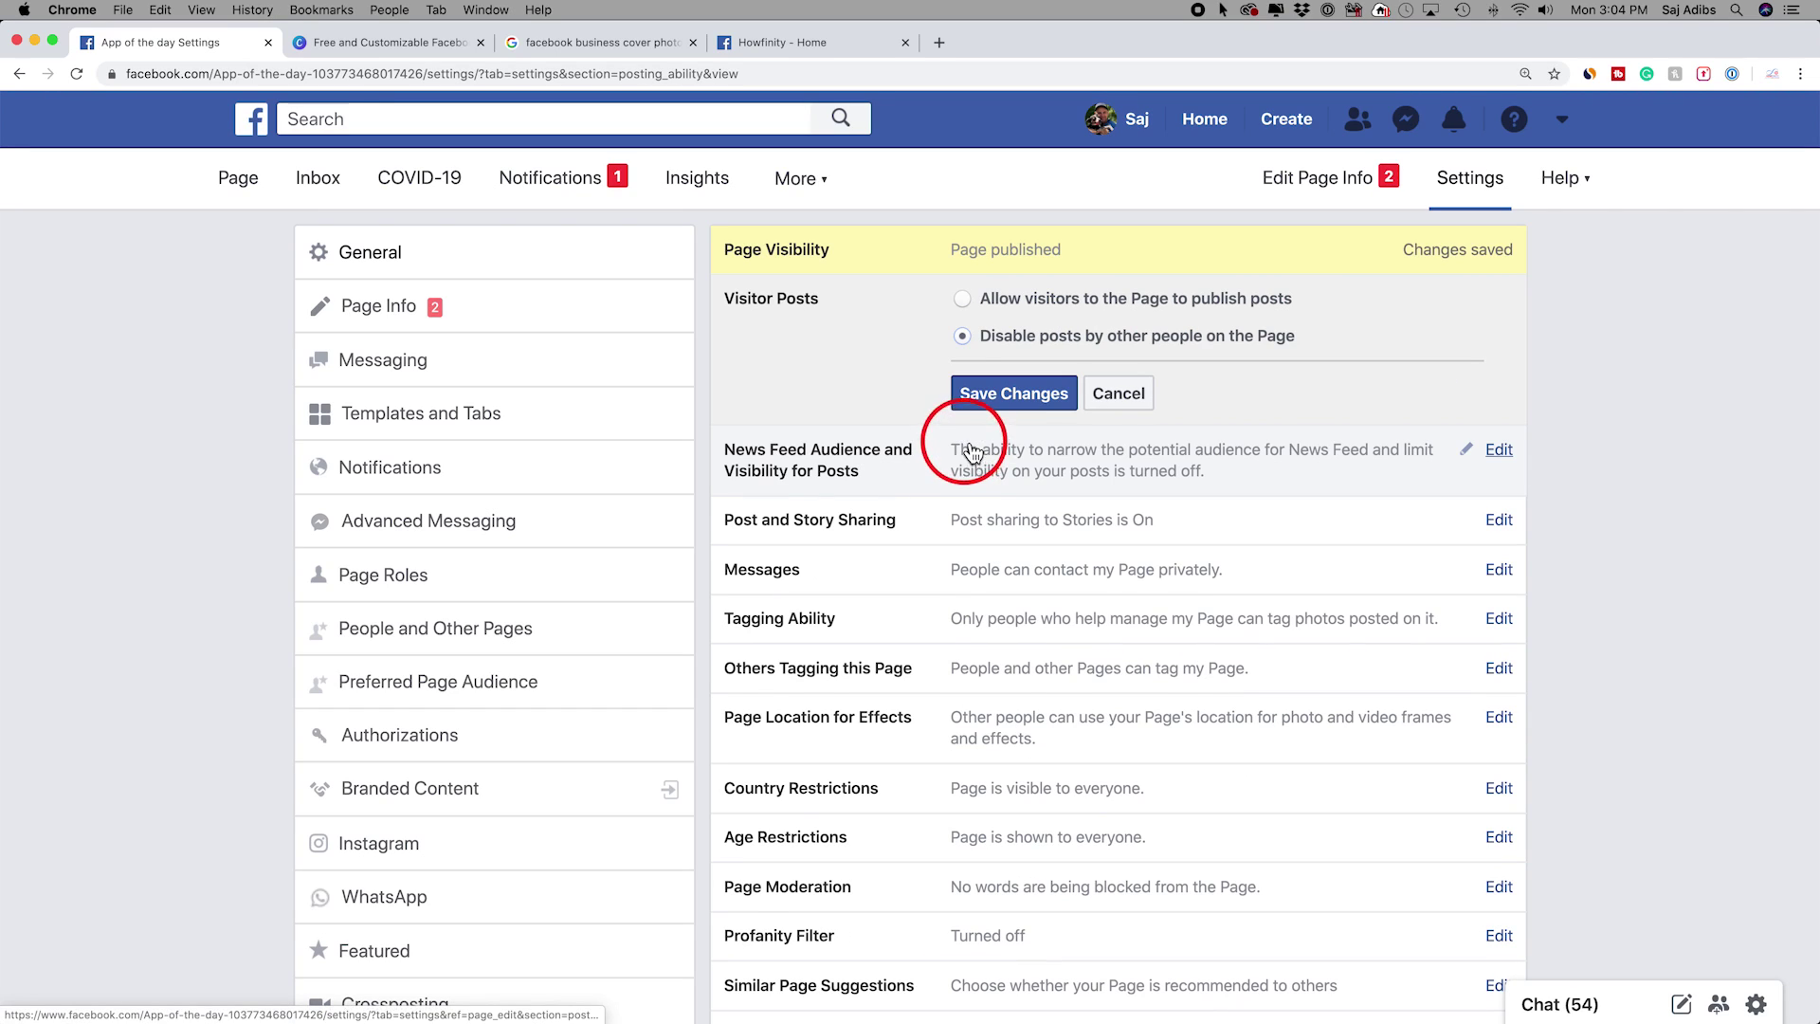
pyautogui.click(963, 302)
pyautogui.click(977, 381)
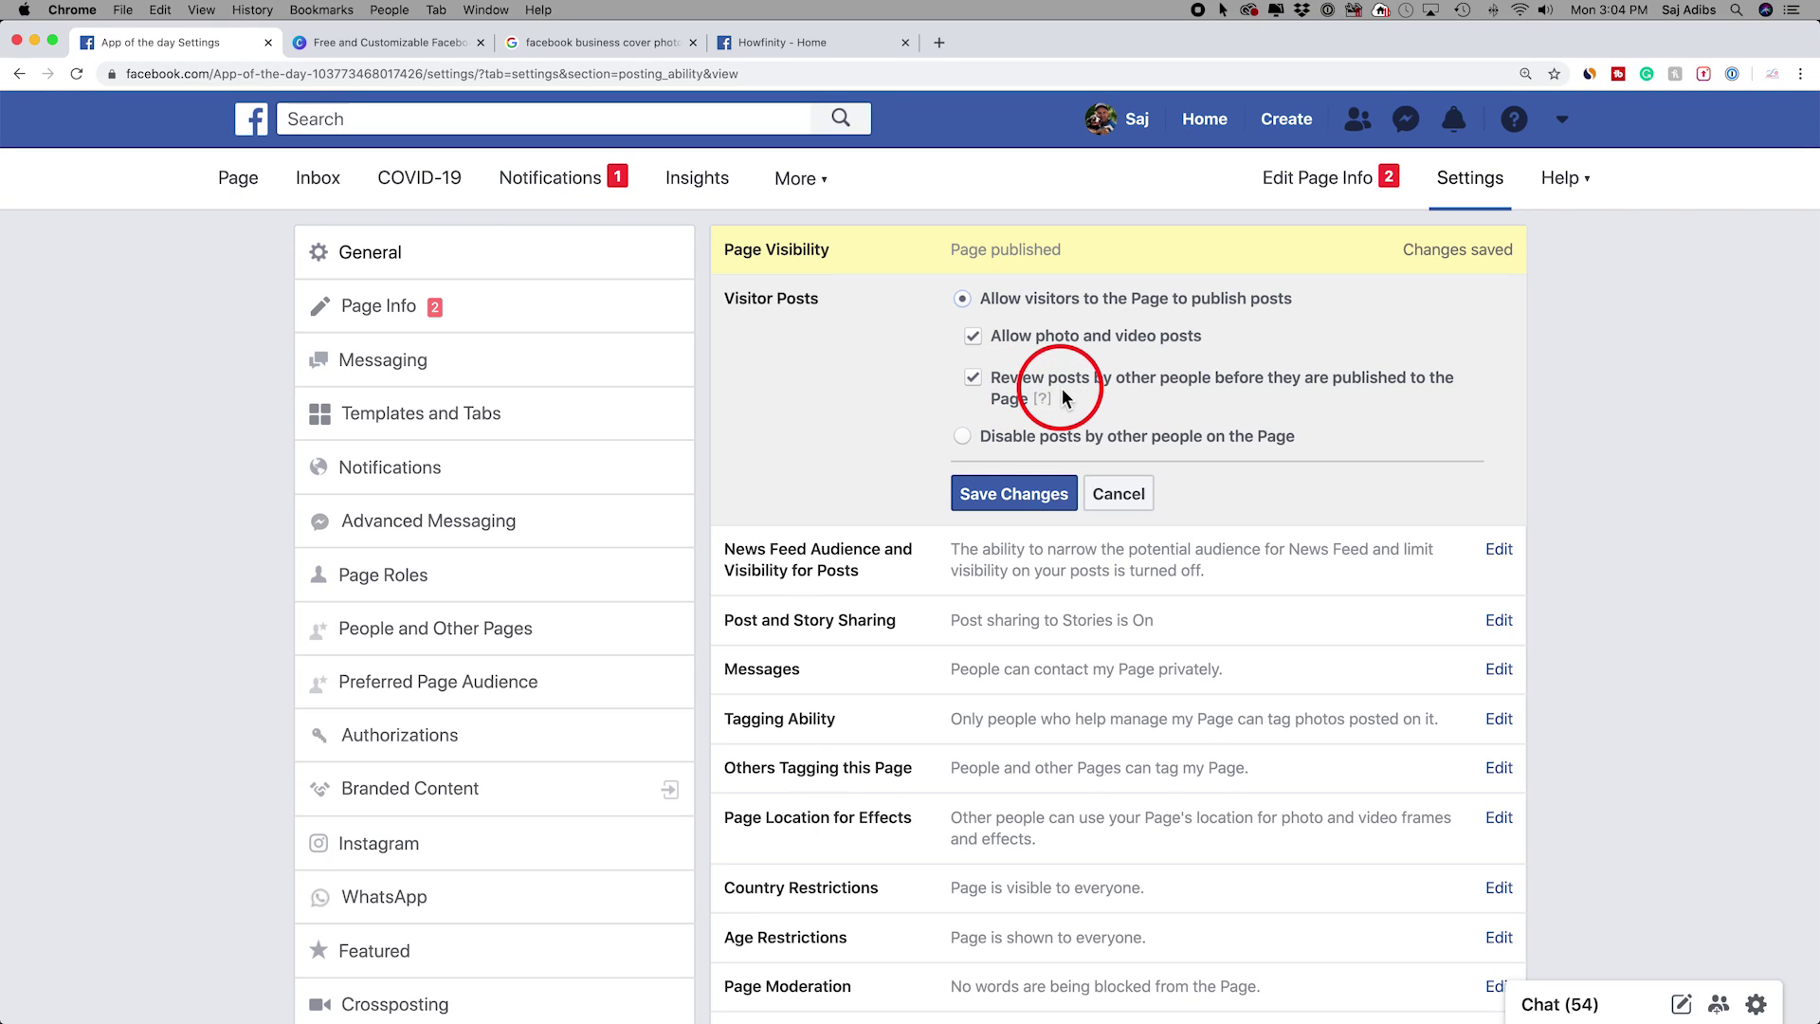
pyautogui.click(1012, 495)
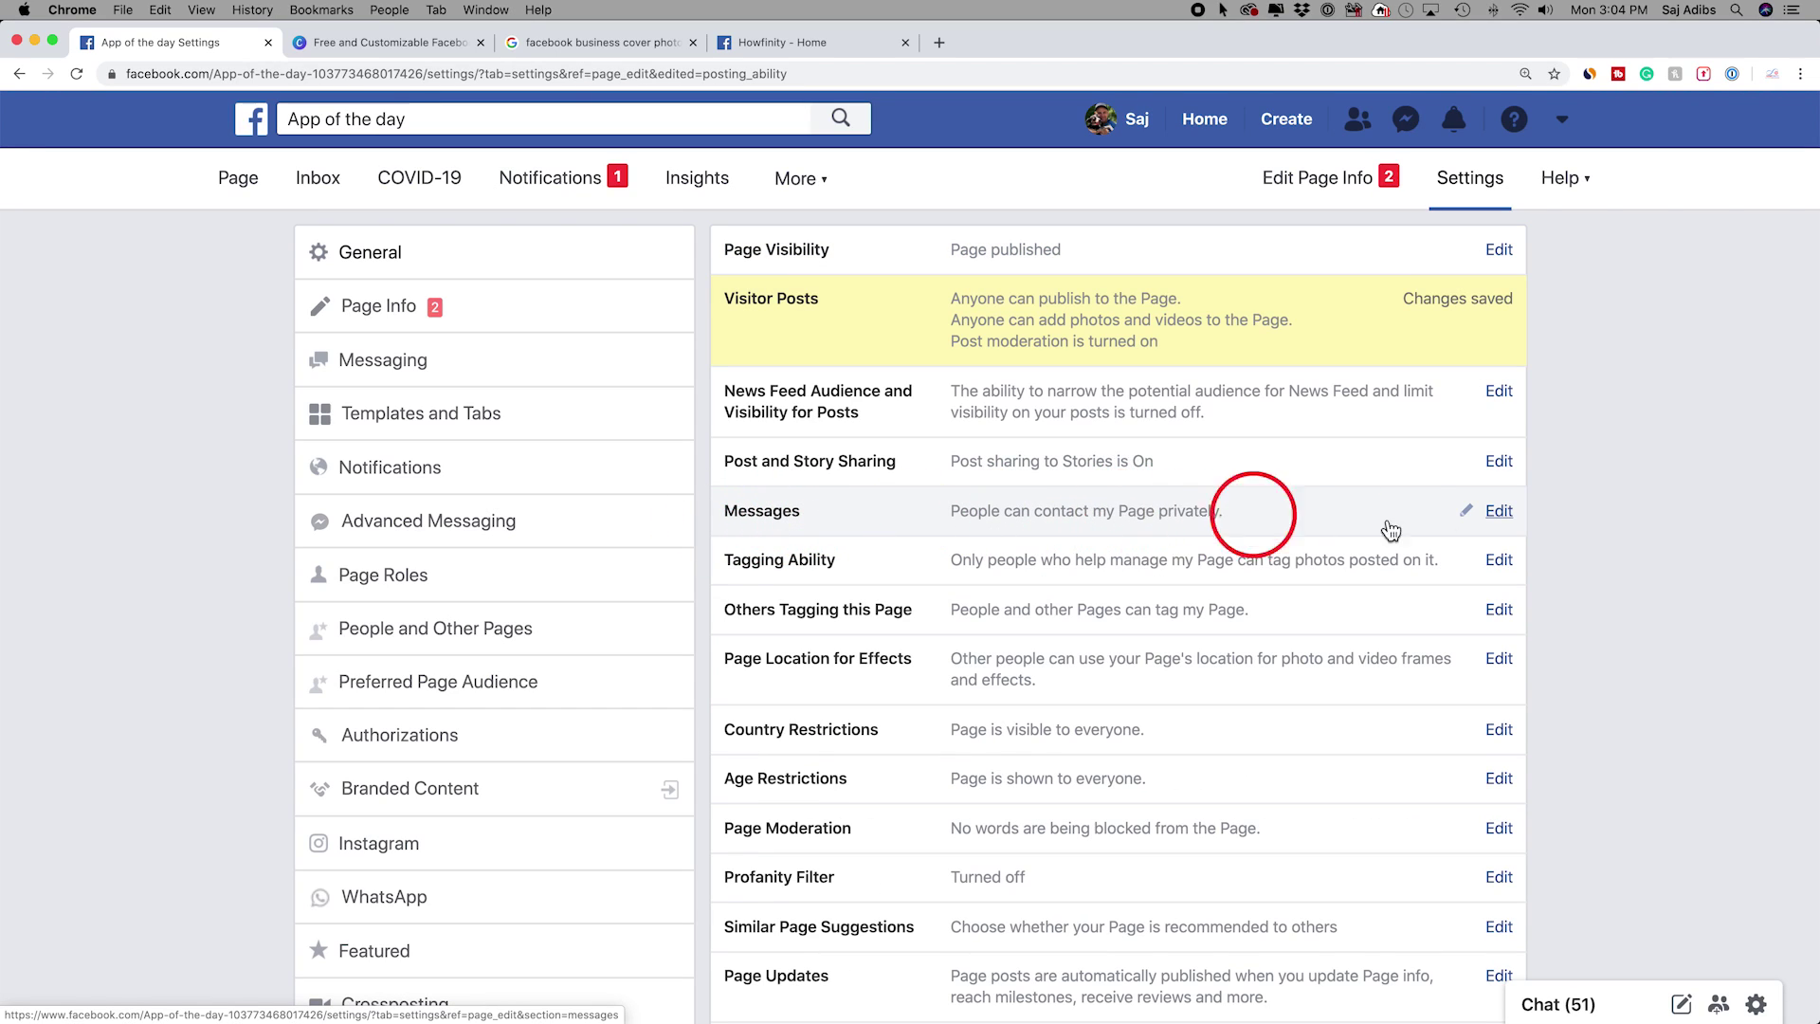
# View the Messages setting, then set the Profanity Filter to Medium and save the changes
pyautogui.click(1499, 511)
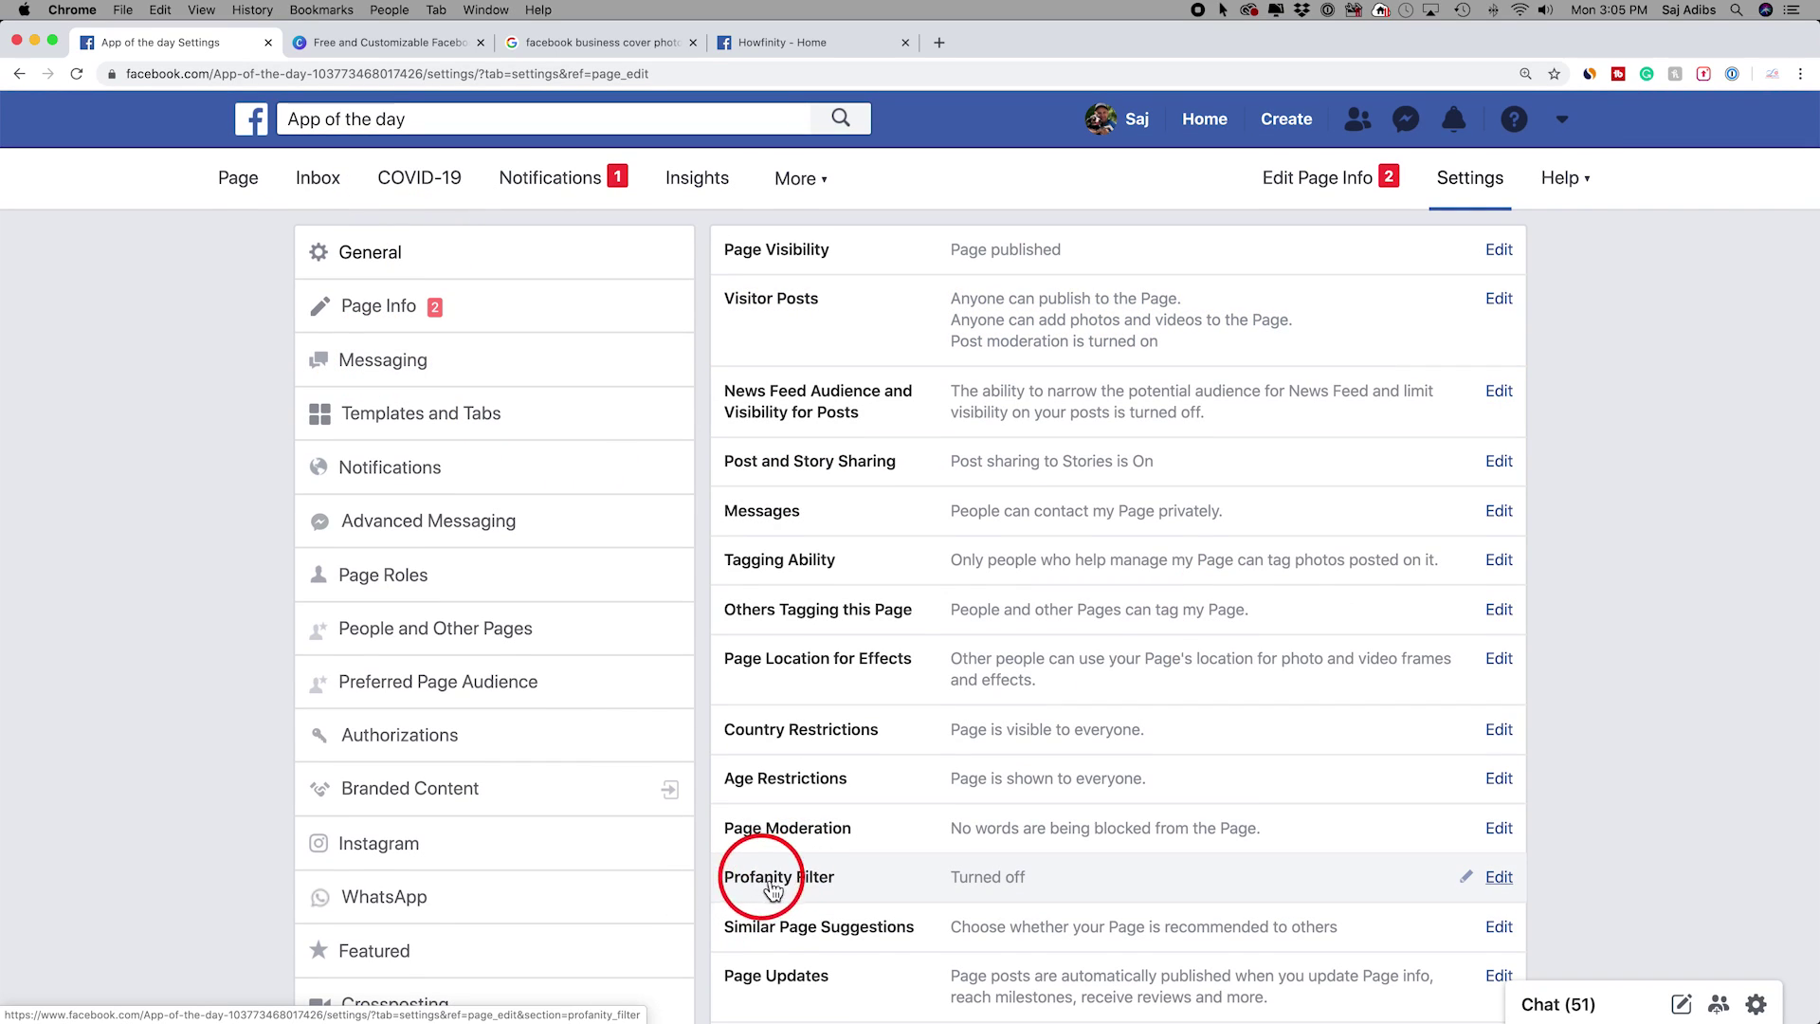
pyautogui.click(1499, 878)
pyautogui.click(981, 887)
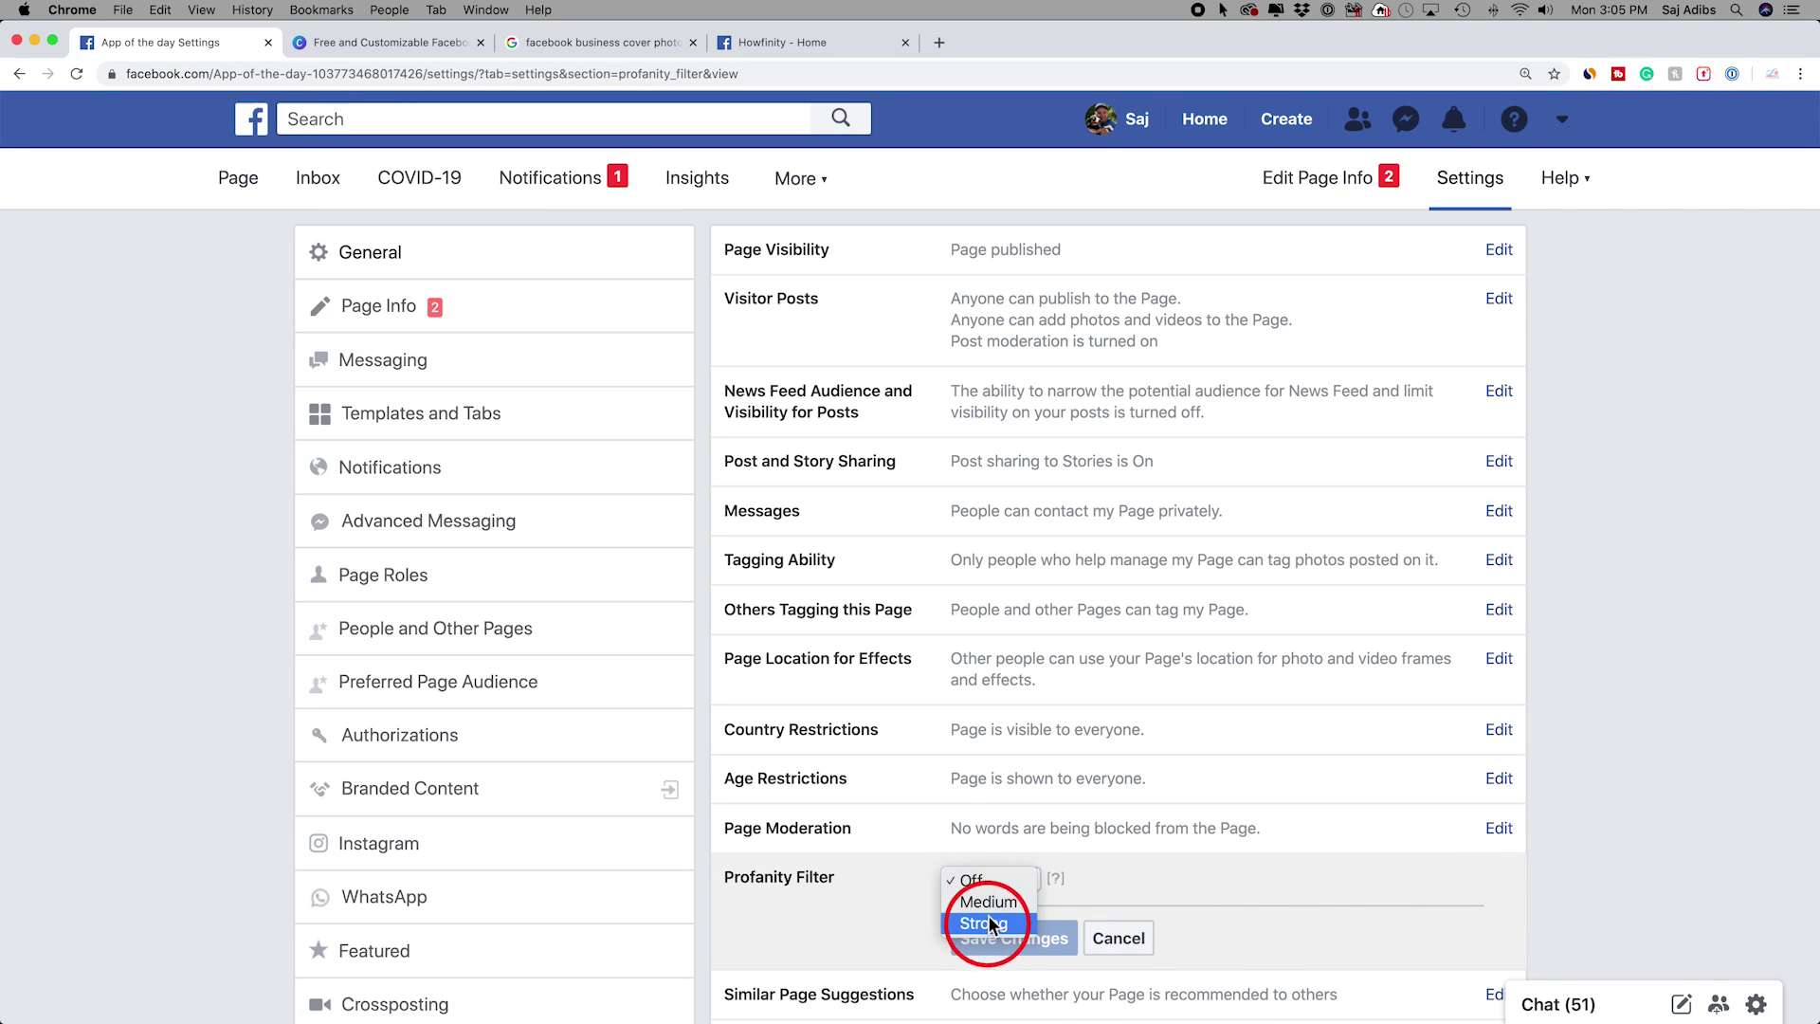
pyautogui.click(986, 901)
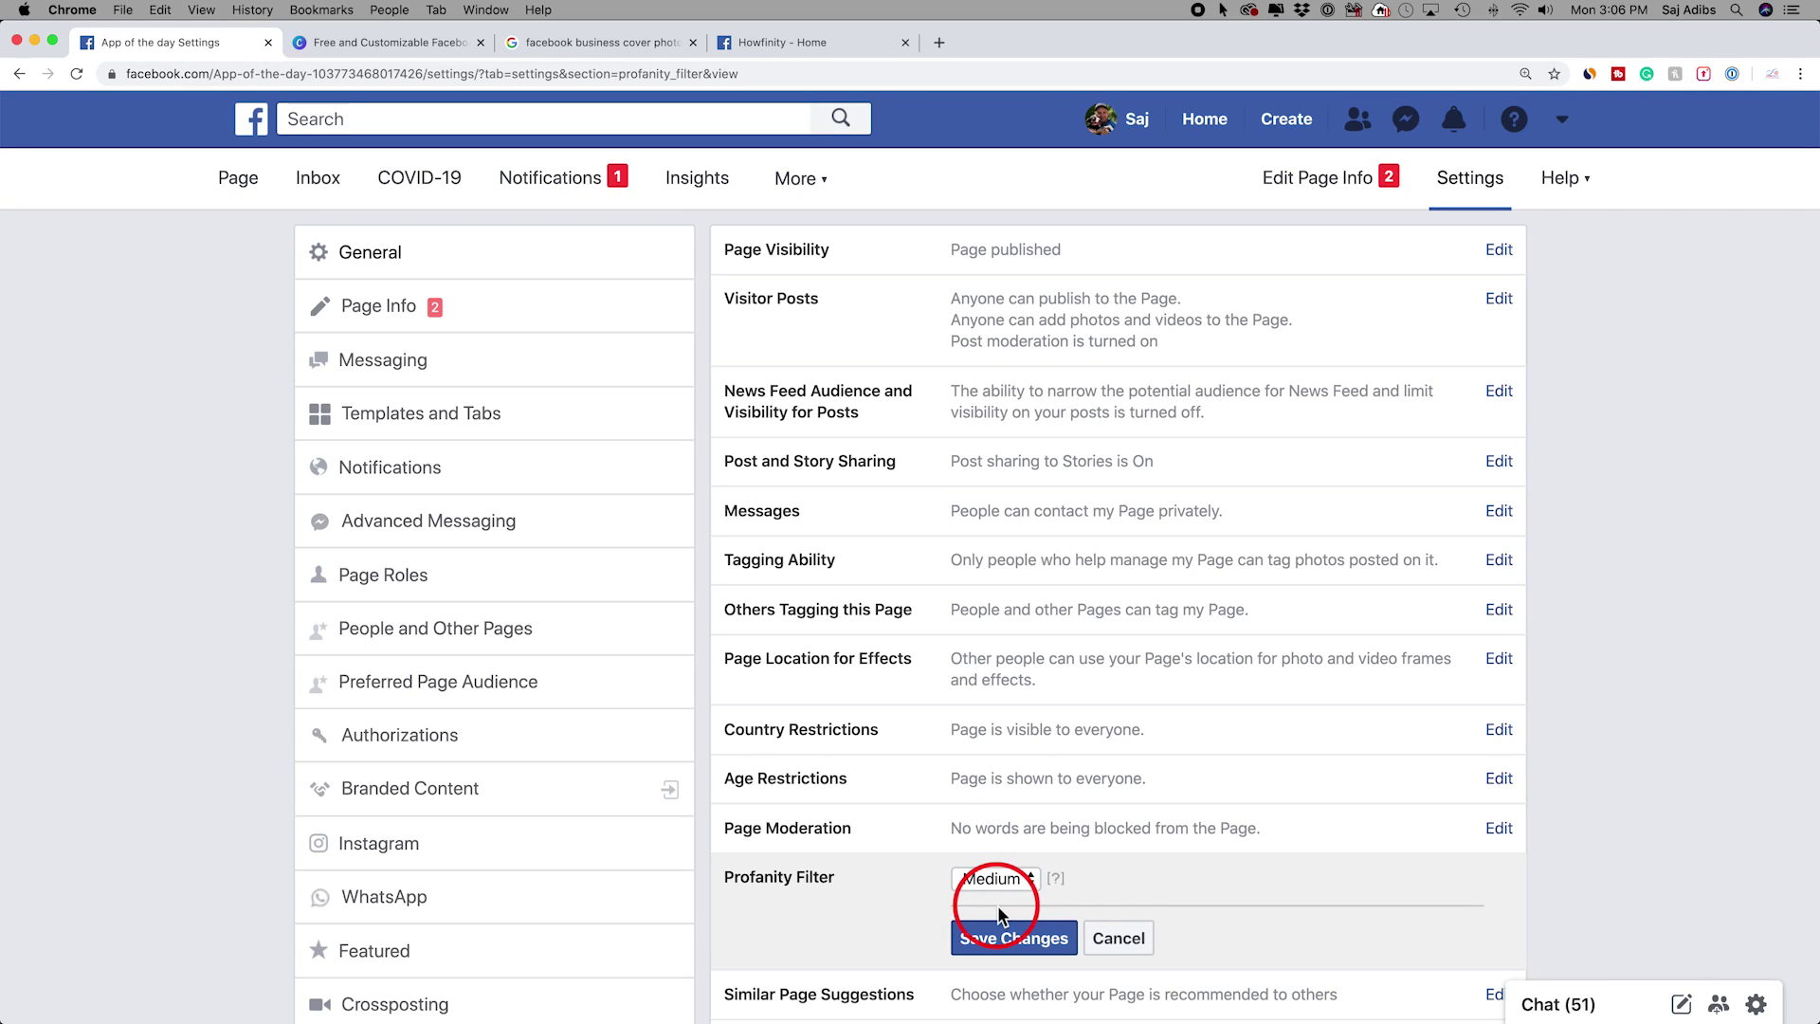
pyautogui.click(999, 934)
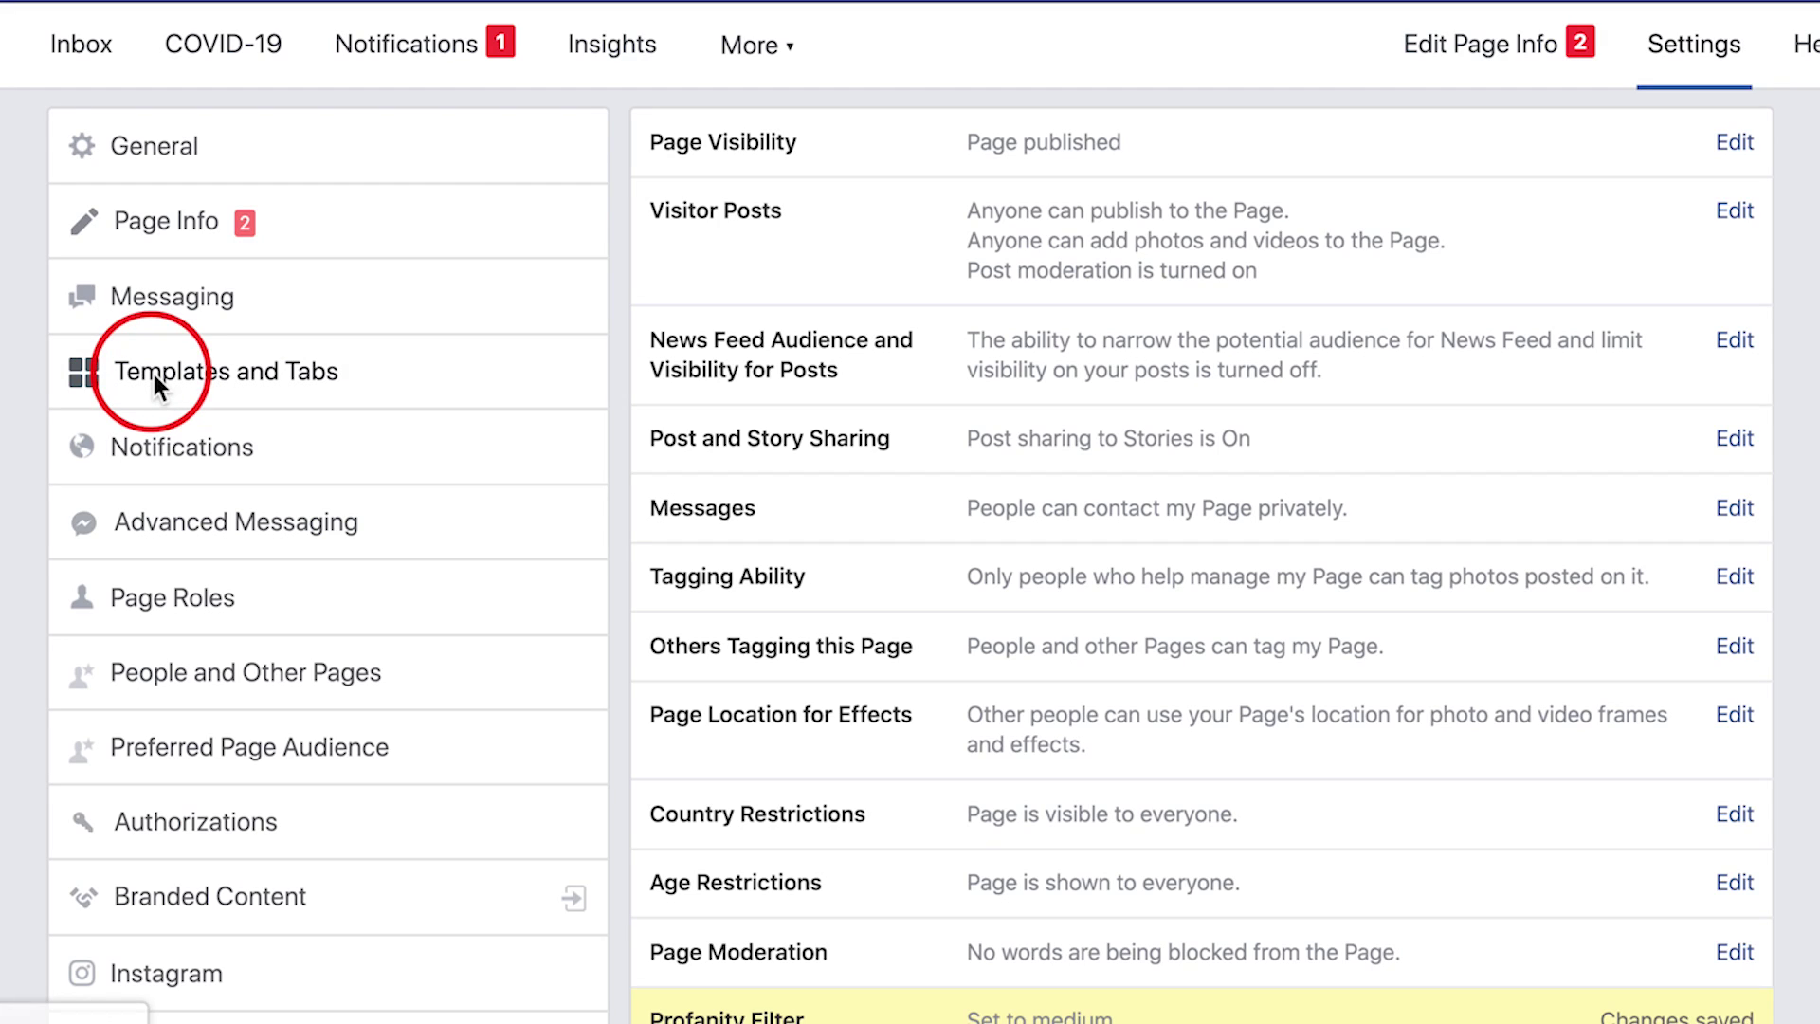
# Open the page's Templates and Tabs settings and browse the available page templates
pyautogui.click(208, 376)
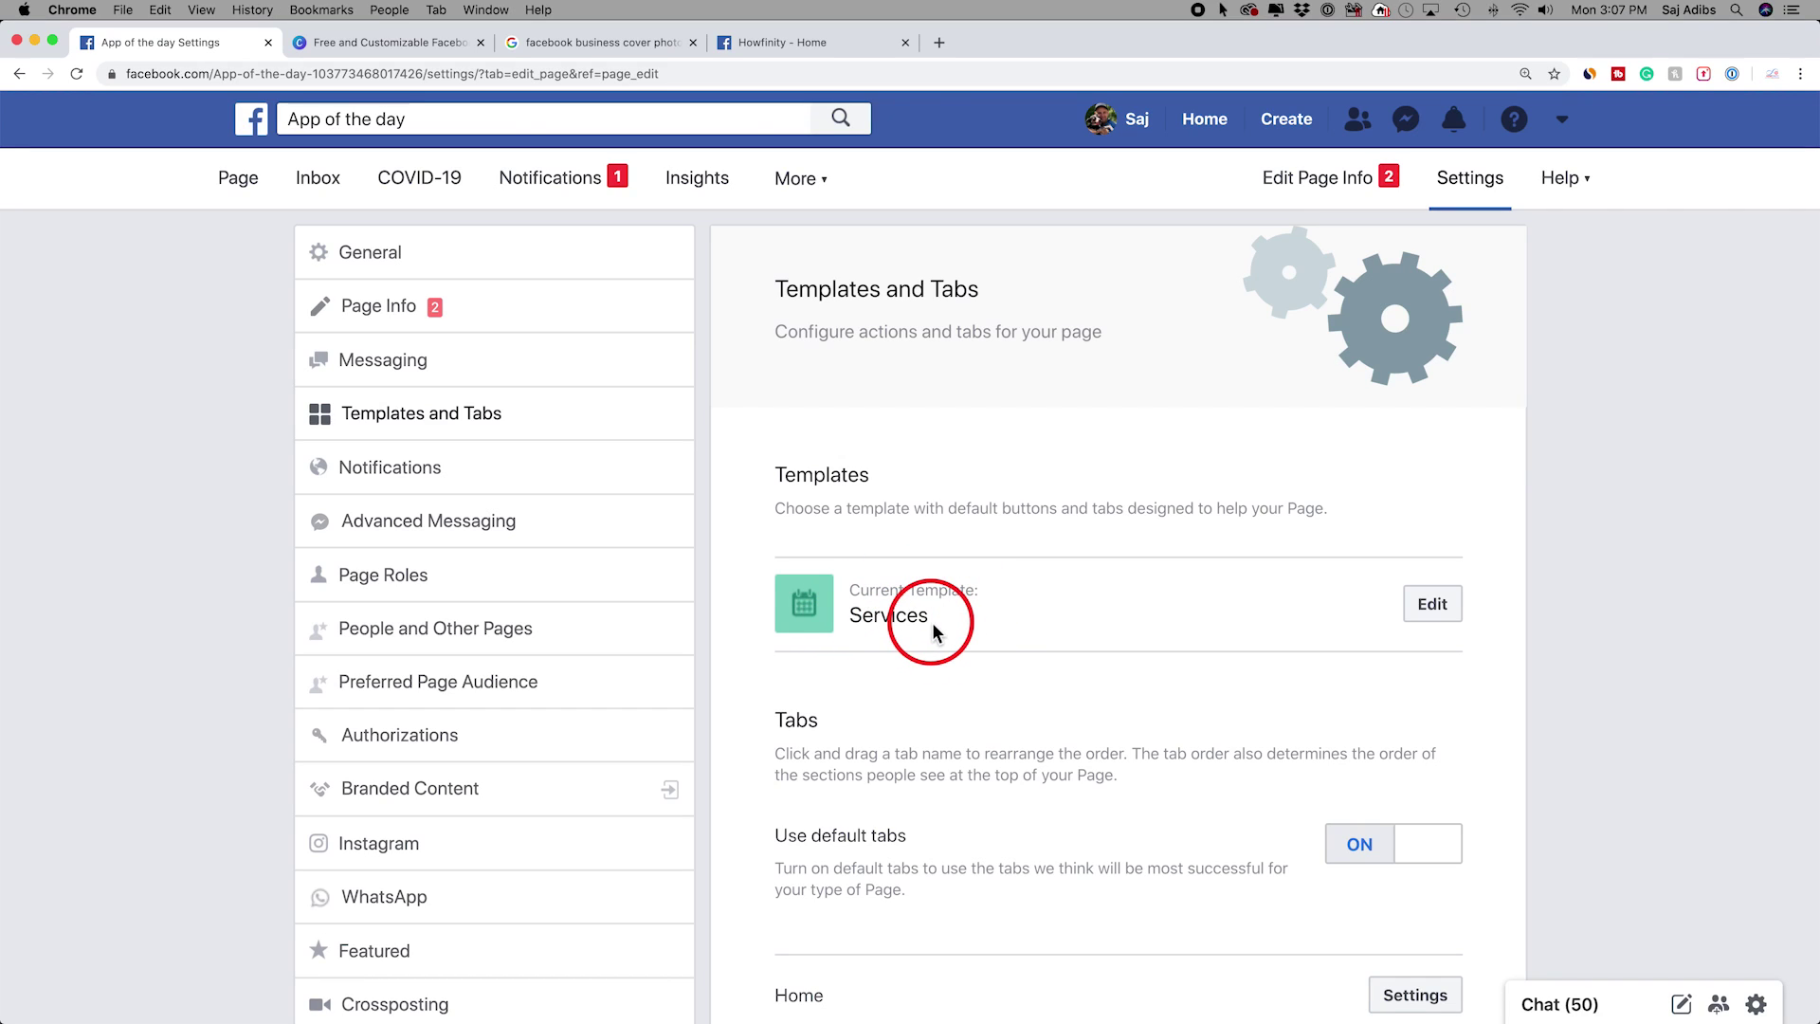
pyautogui.click(1430, 611)
pyautogui.scroll(-10, 969, 652)
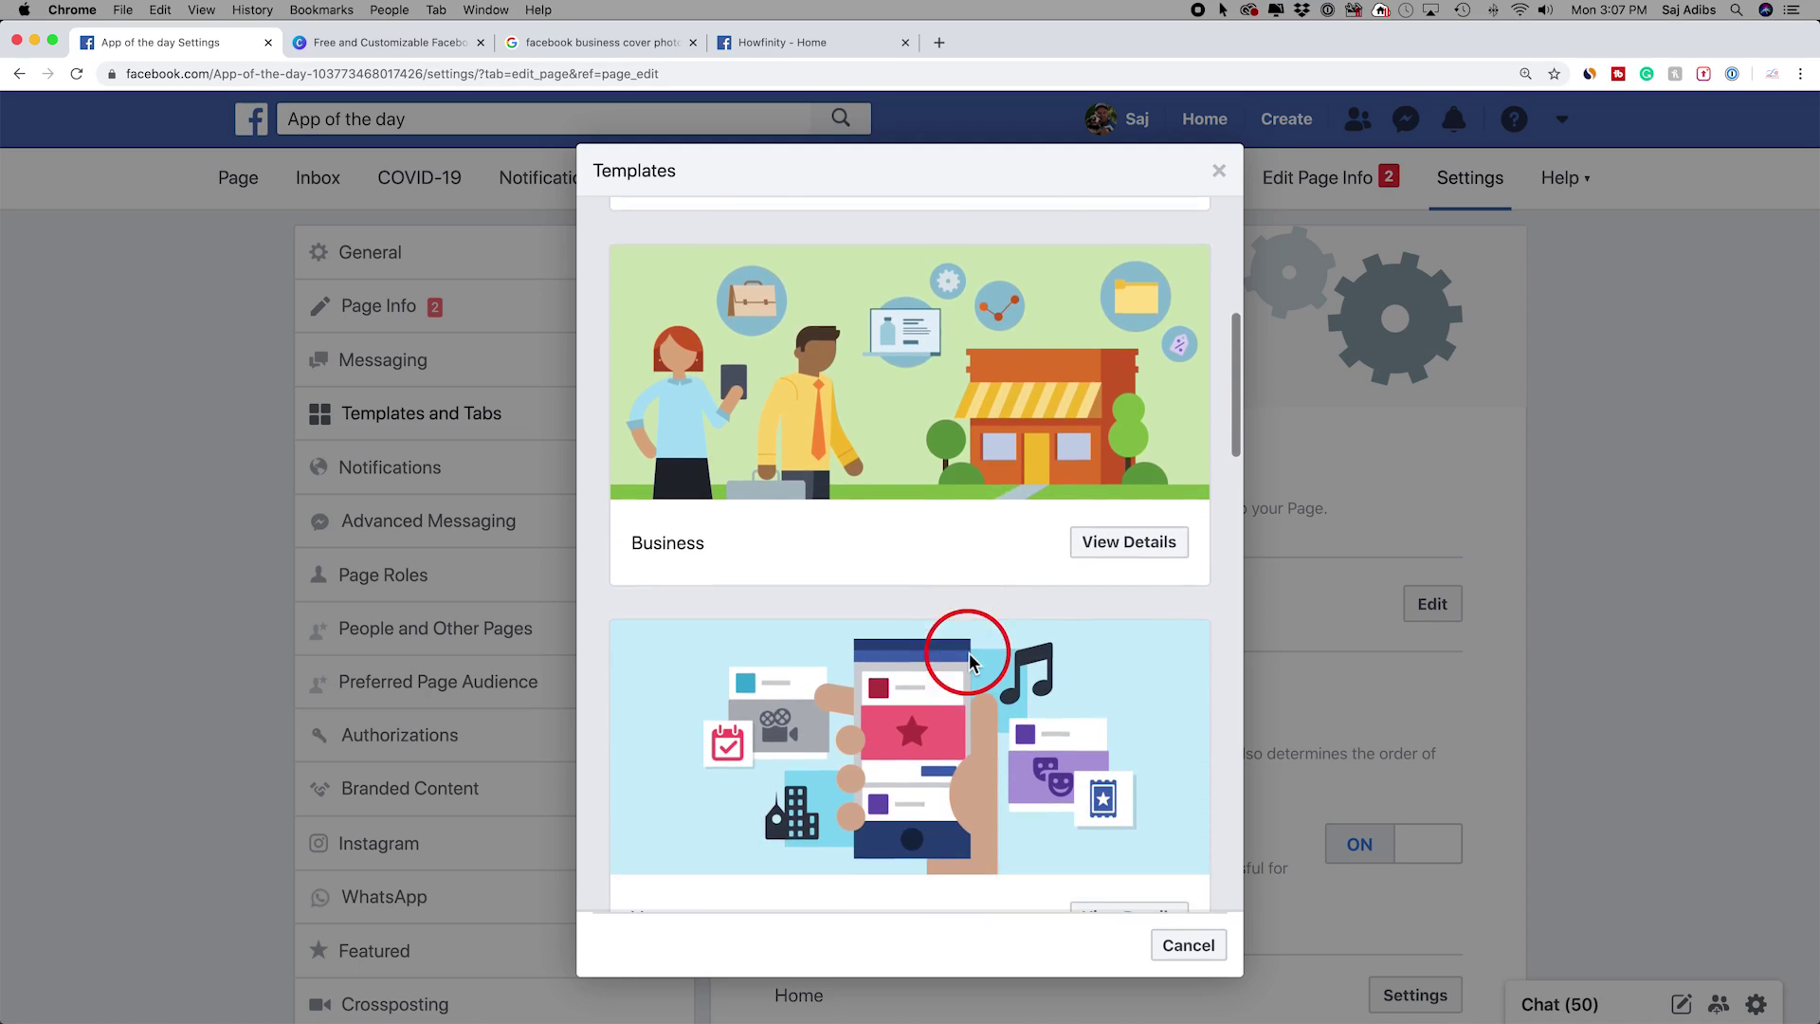
pyautogui.scroll(-15, 969, 652)
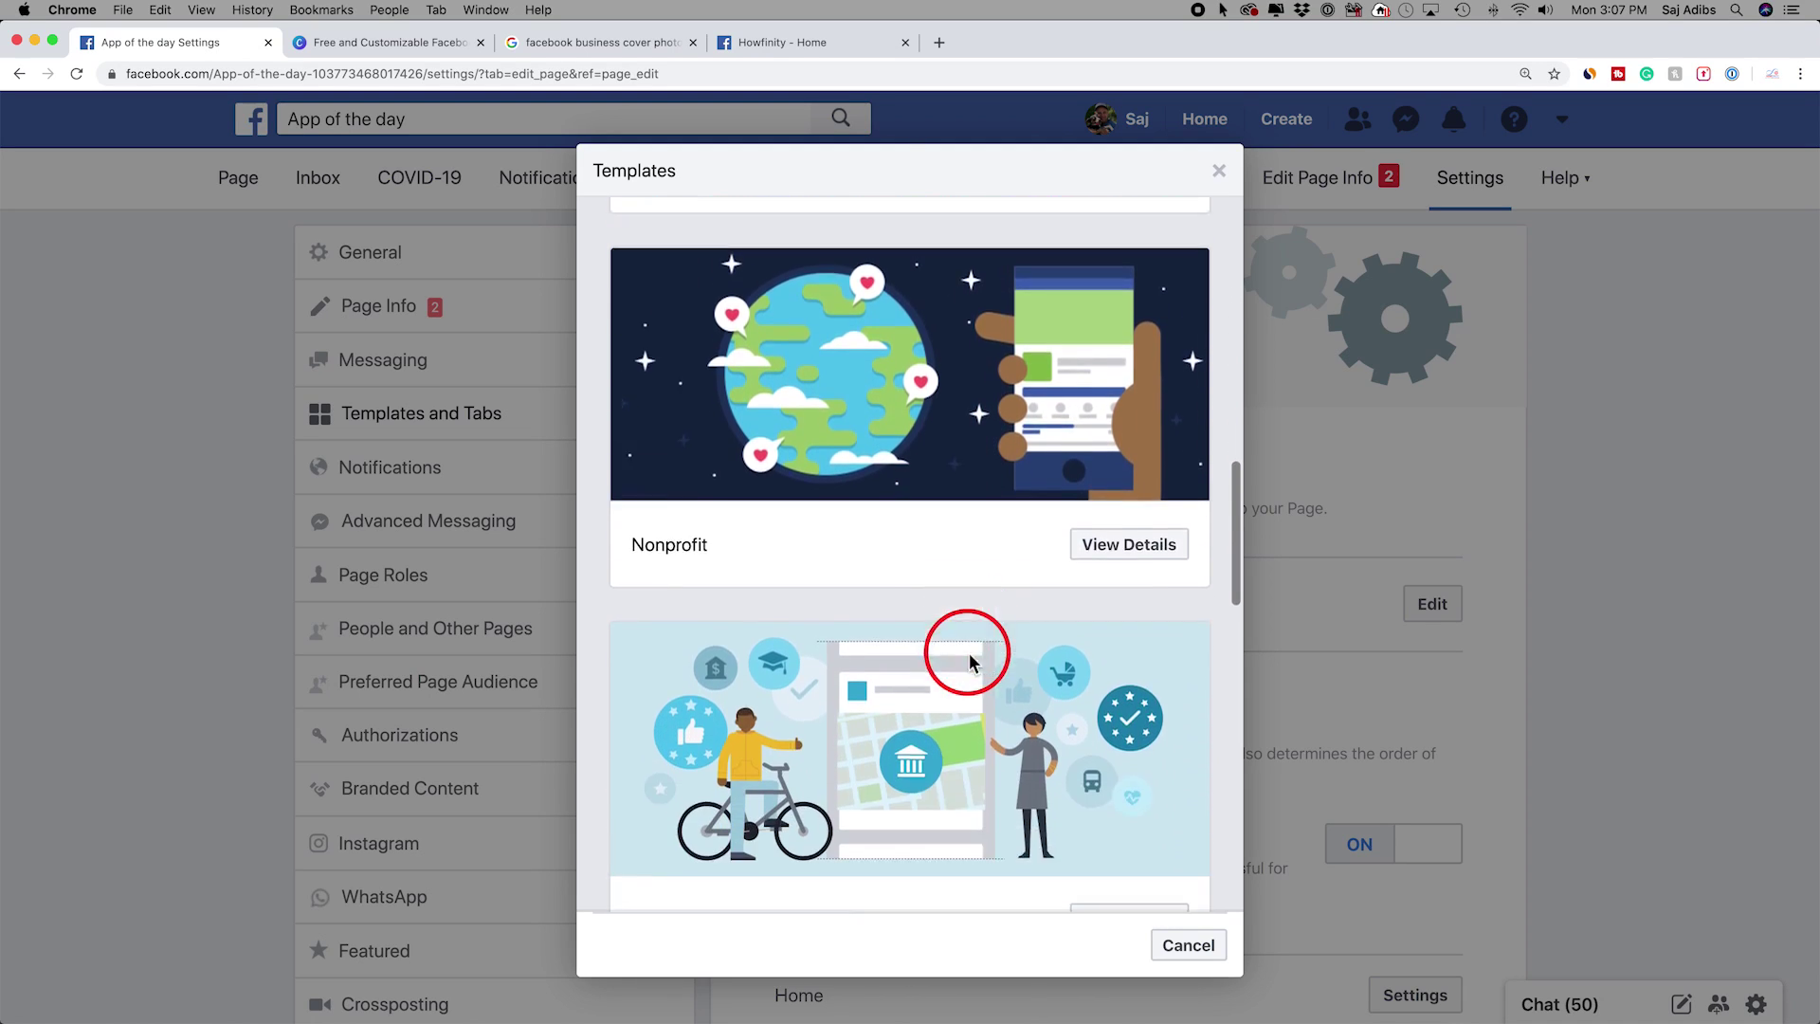
pyautogui.scroll(-6, 969, 653)
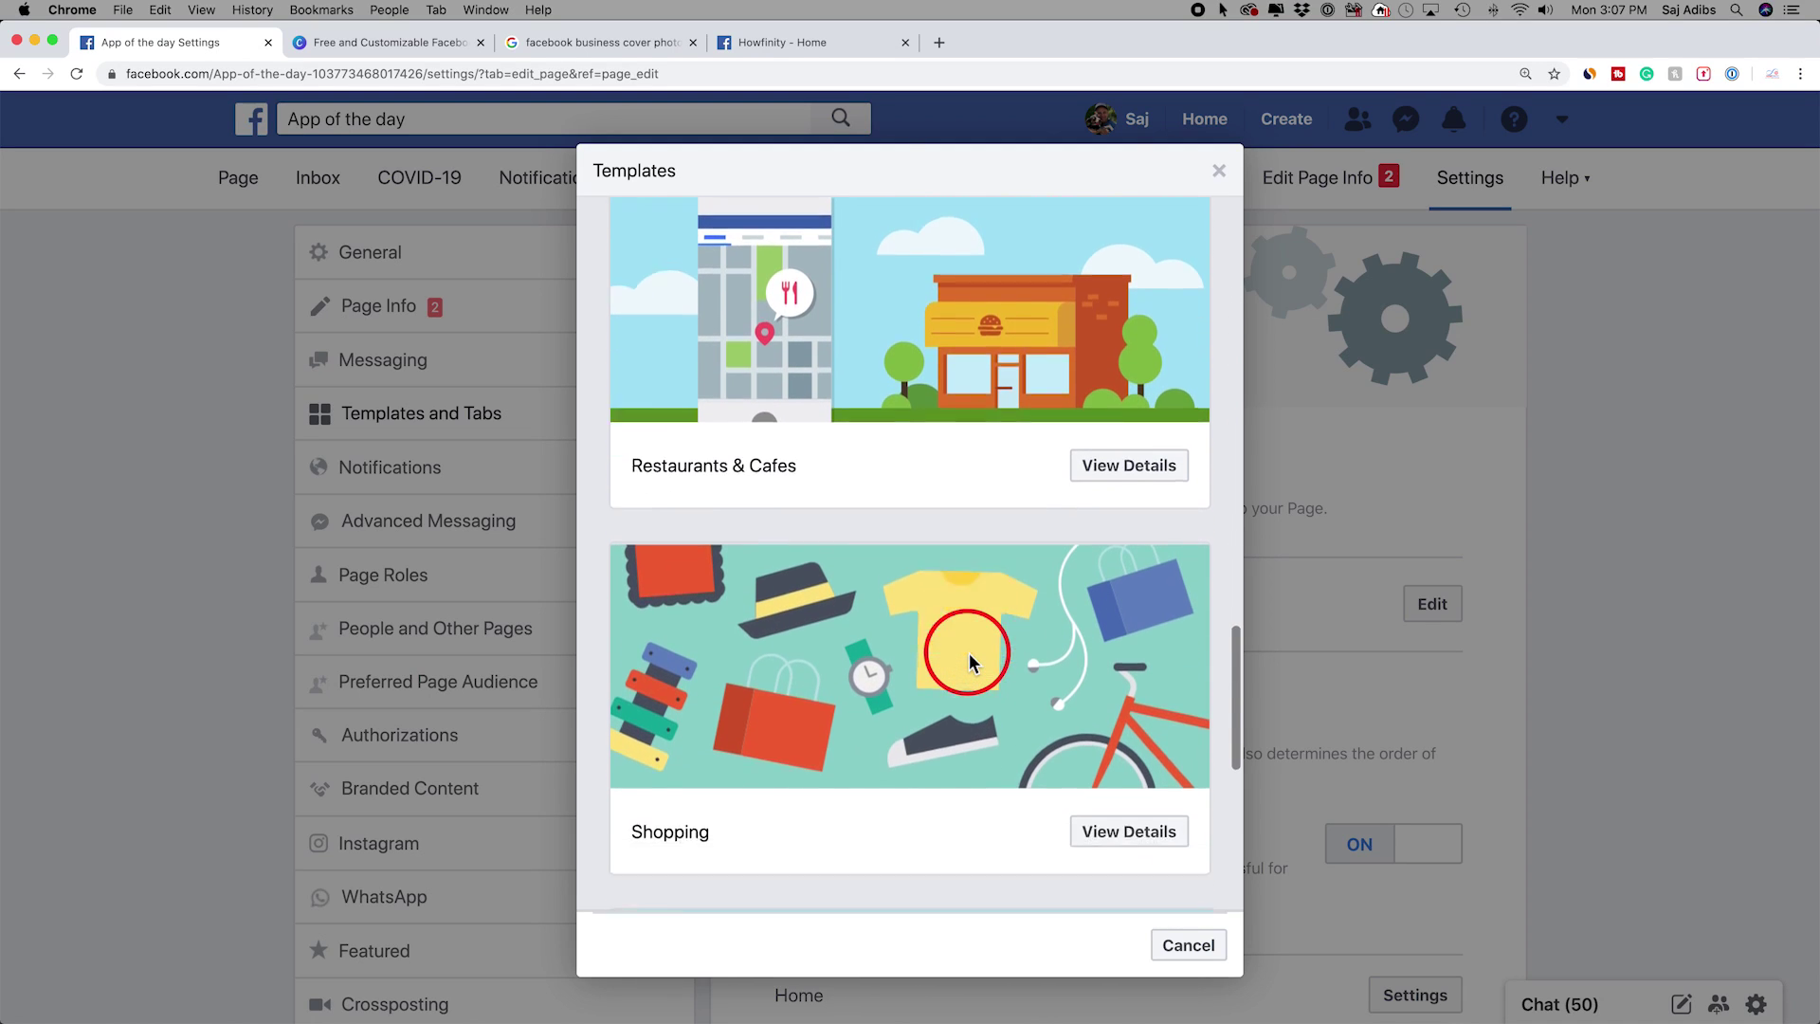
pyautogui.scroll(-3, 969, 652)
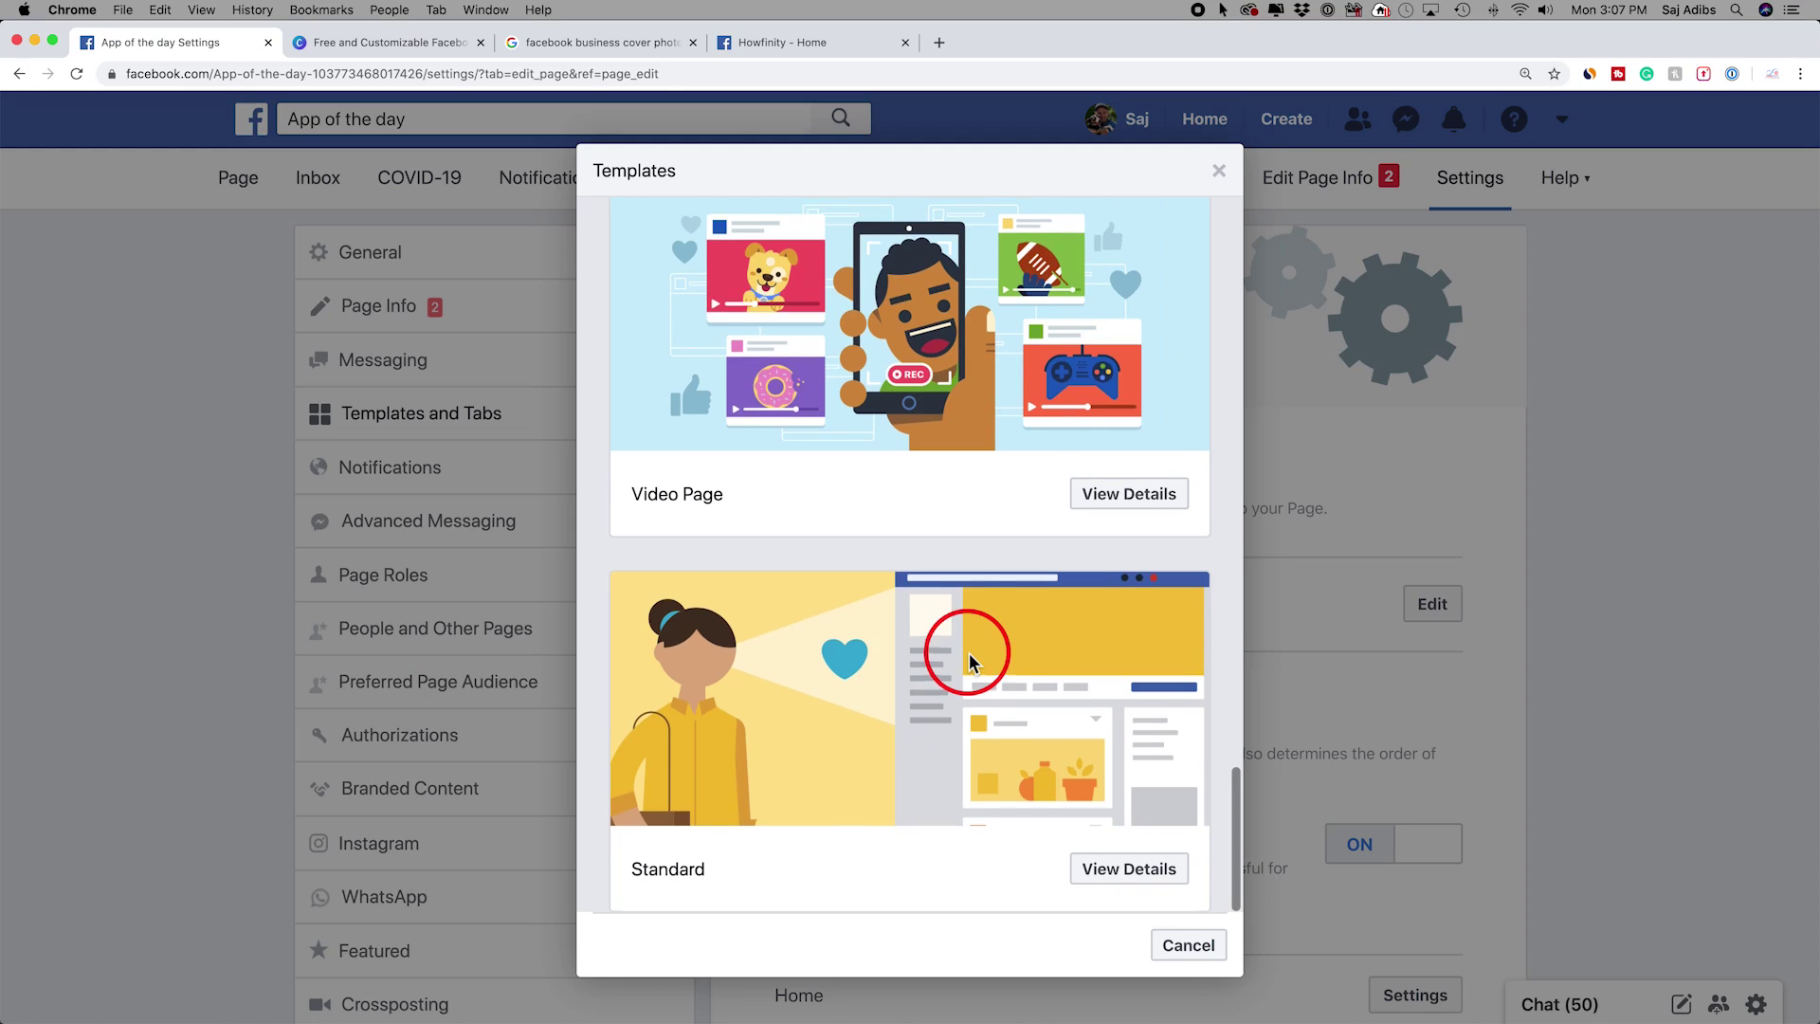
pyautogui.scroll(1, 969, 652)
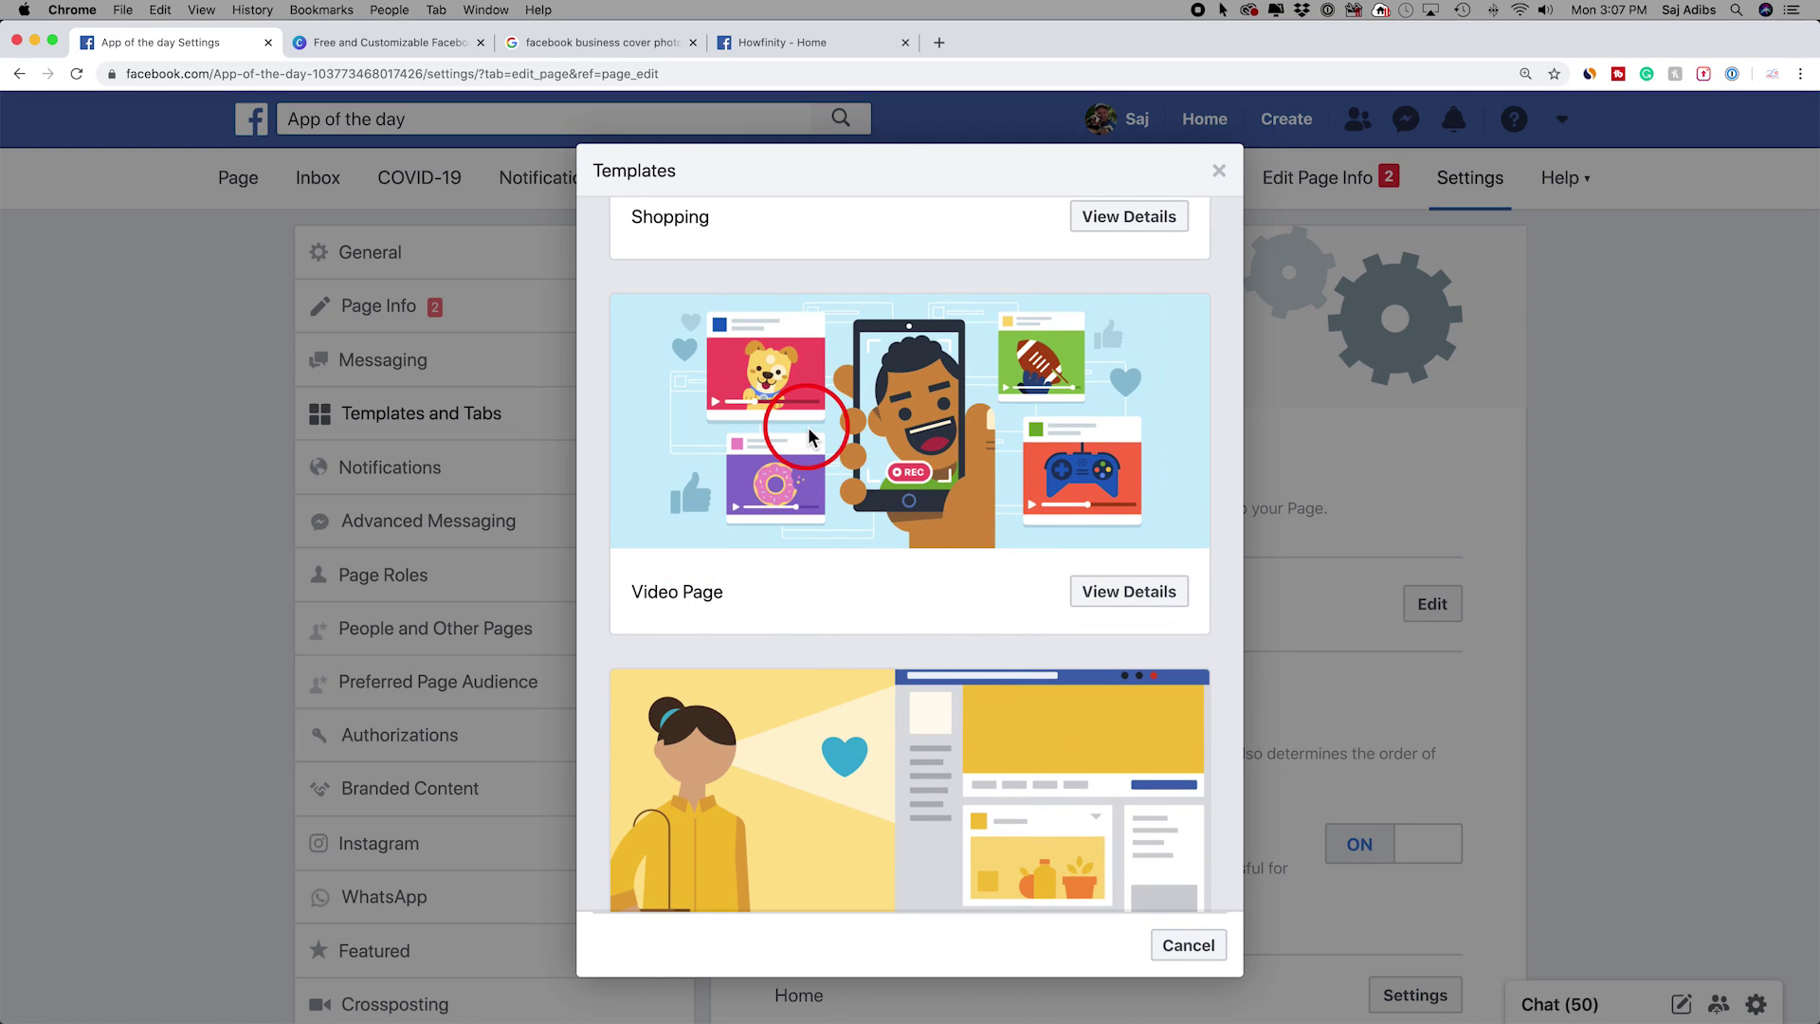
# Review the details of the Video Page template, including its buttons and tabs, and apply it to the page
pyautogui.click(1109, 597)
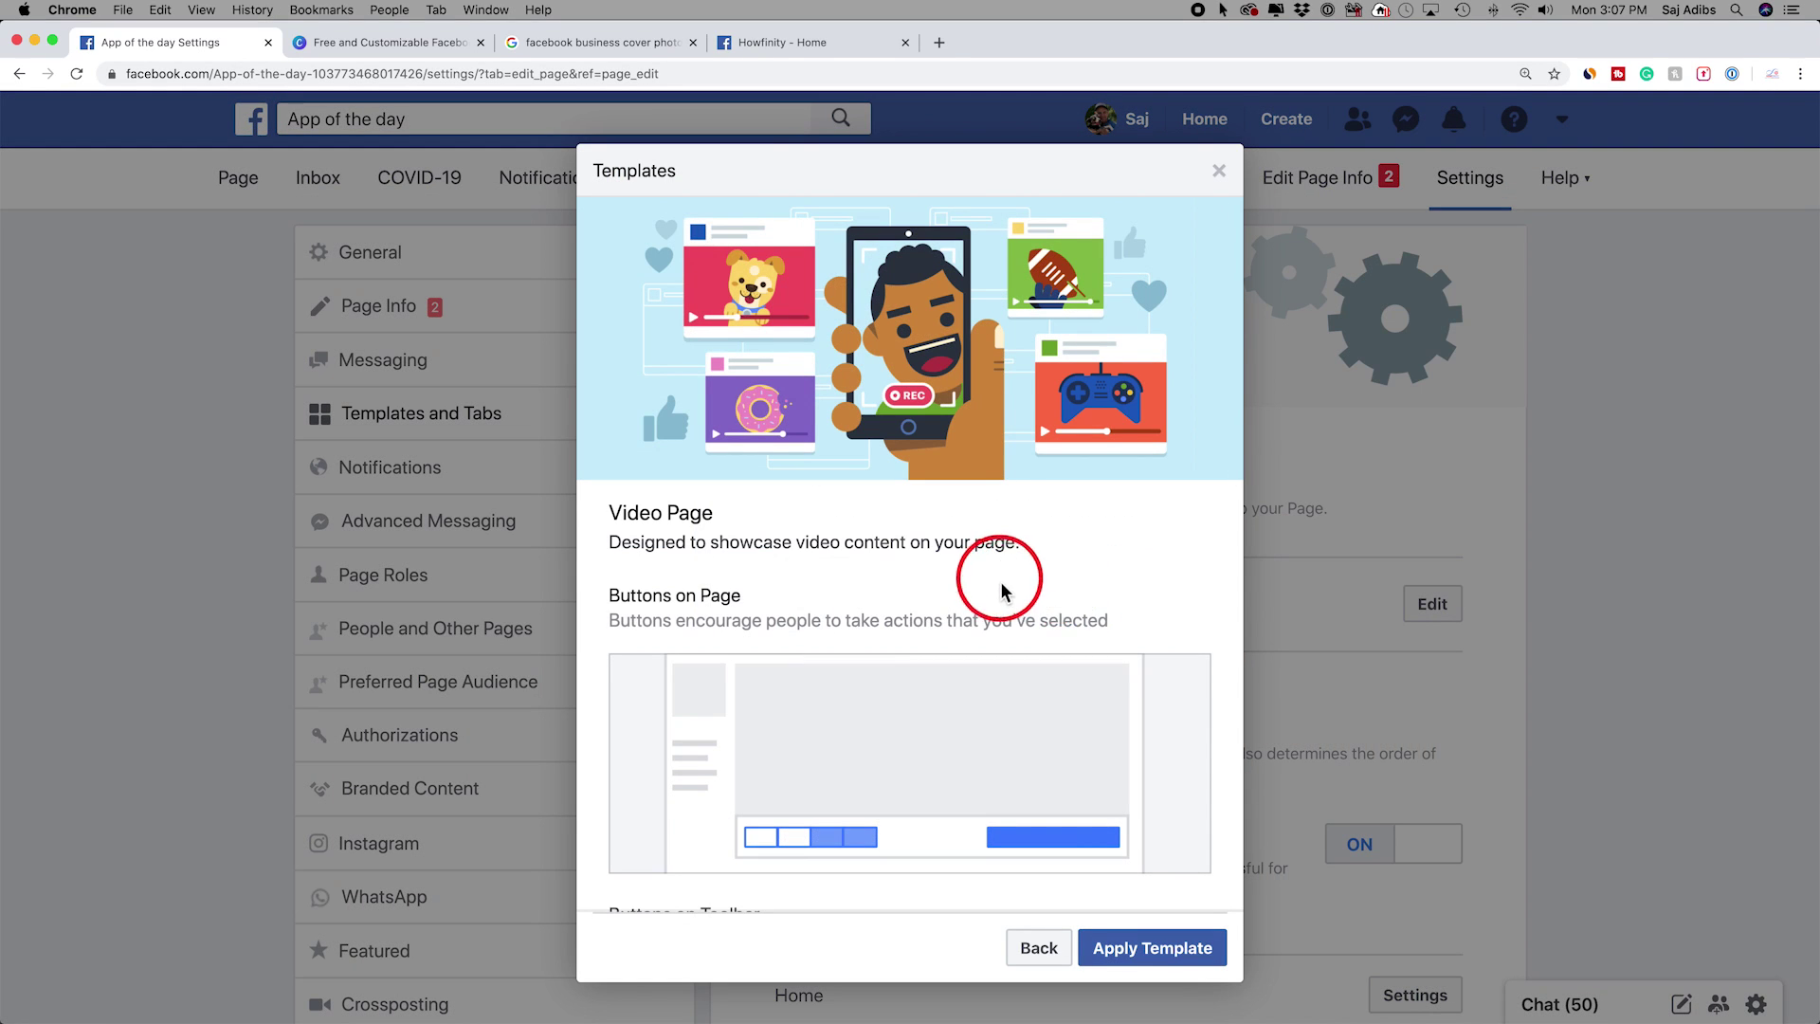
pyautogui.scroll(-3, 991, 559)
pyautogui.scroll(-1, 1003, 549)
pyautogui.scroll(-1, 1077, 550)
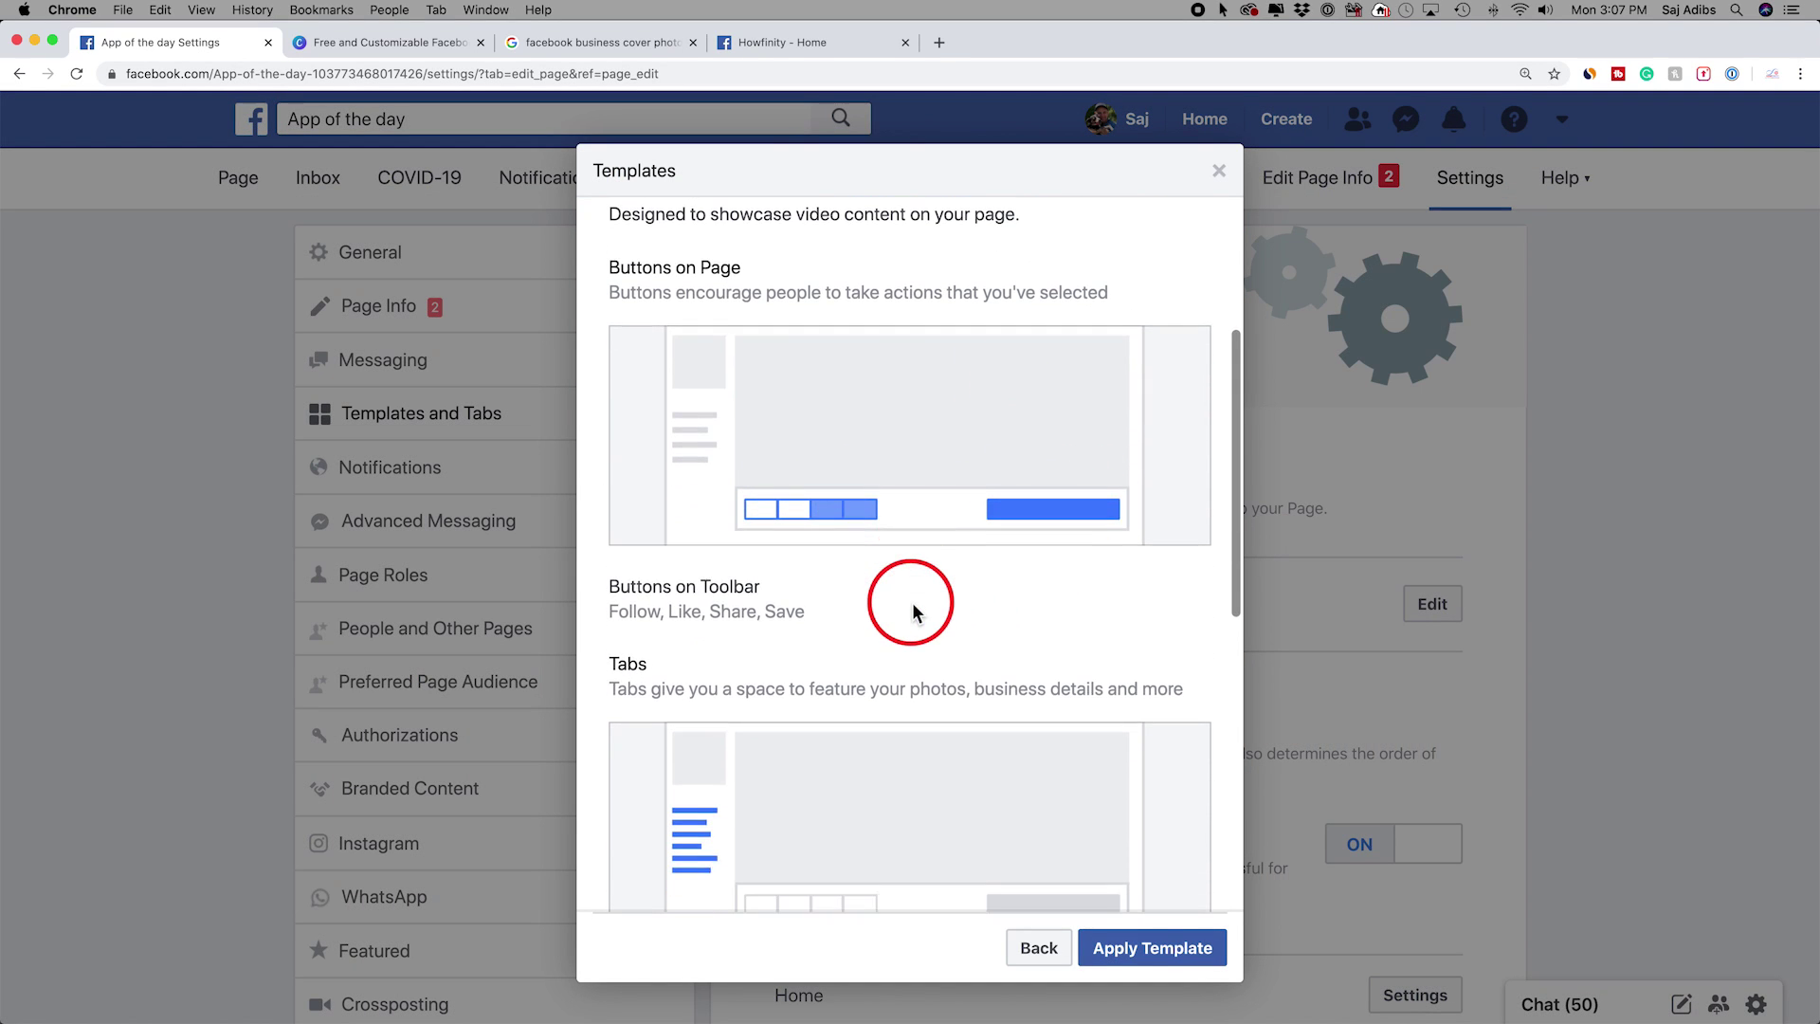
pyautogui.scroll(-3, 915, 612)
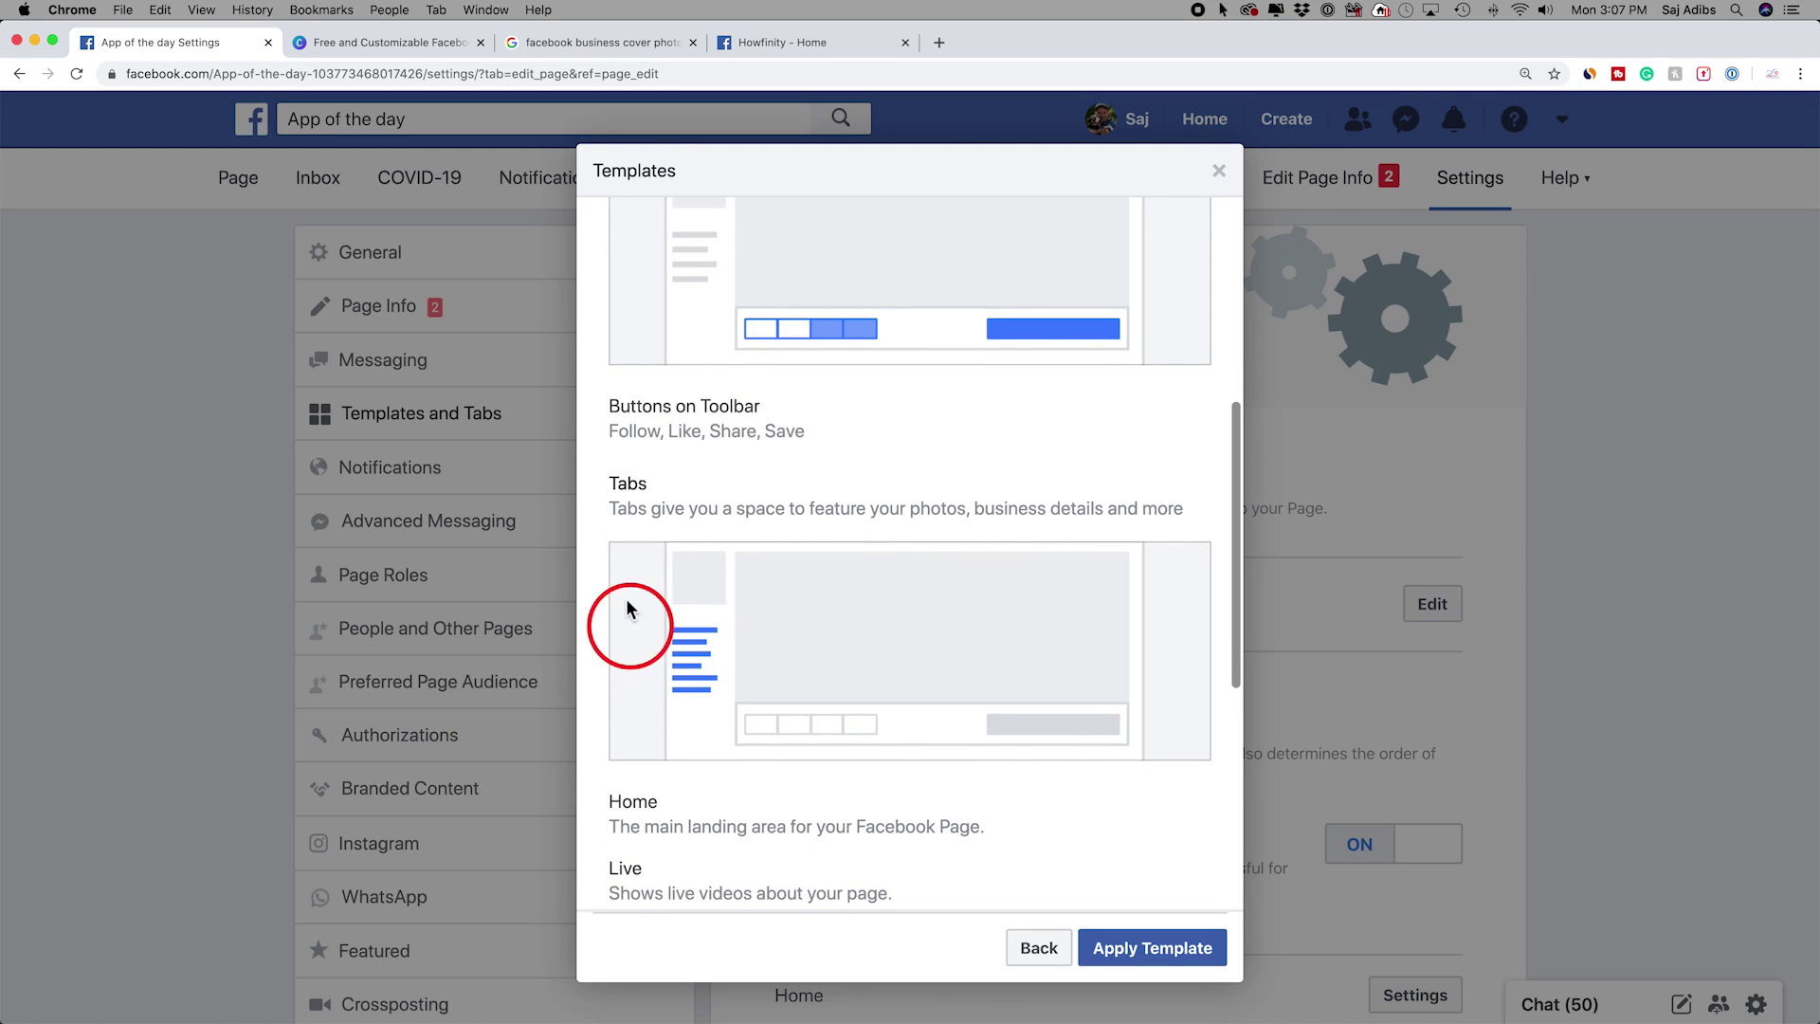
pyautogui.scroll(1, 693, 645)
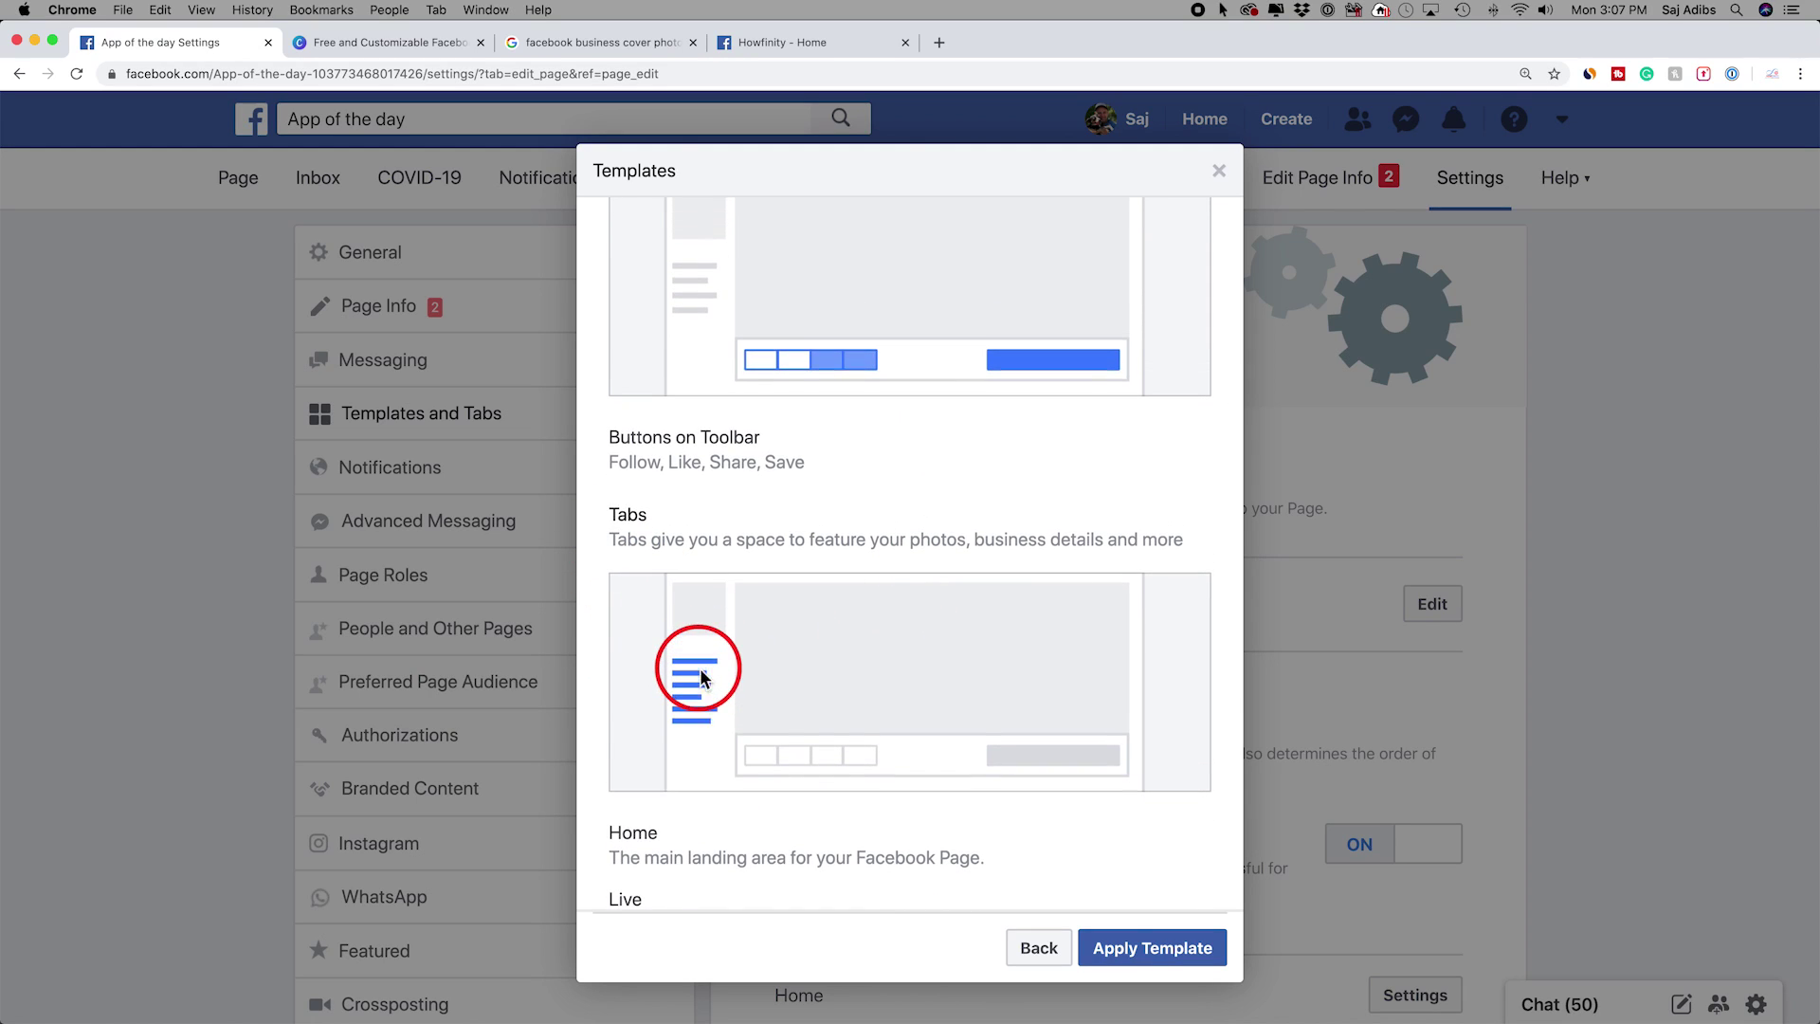
pyautogui.scroll(-2, 948, 408)
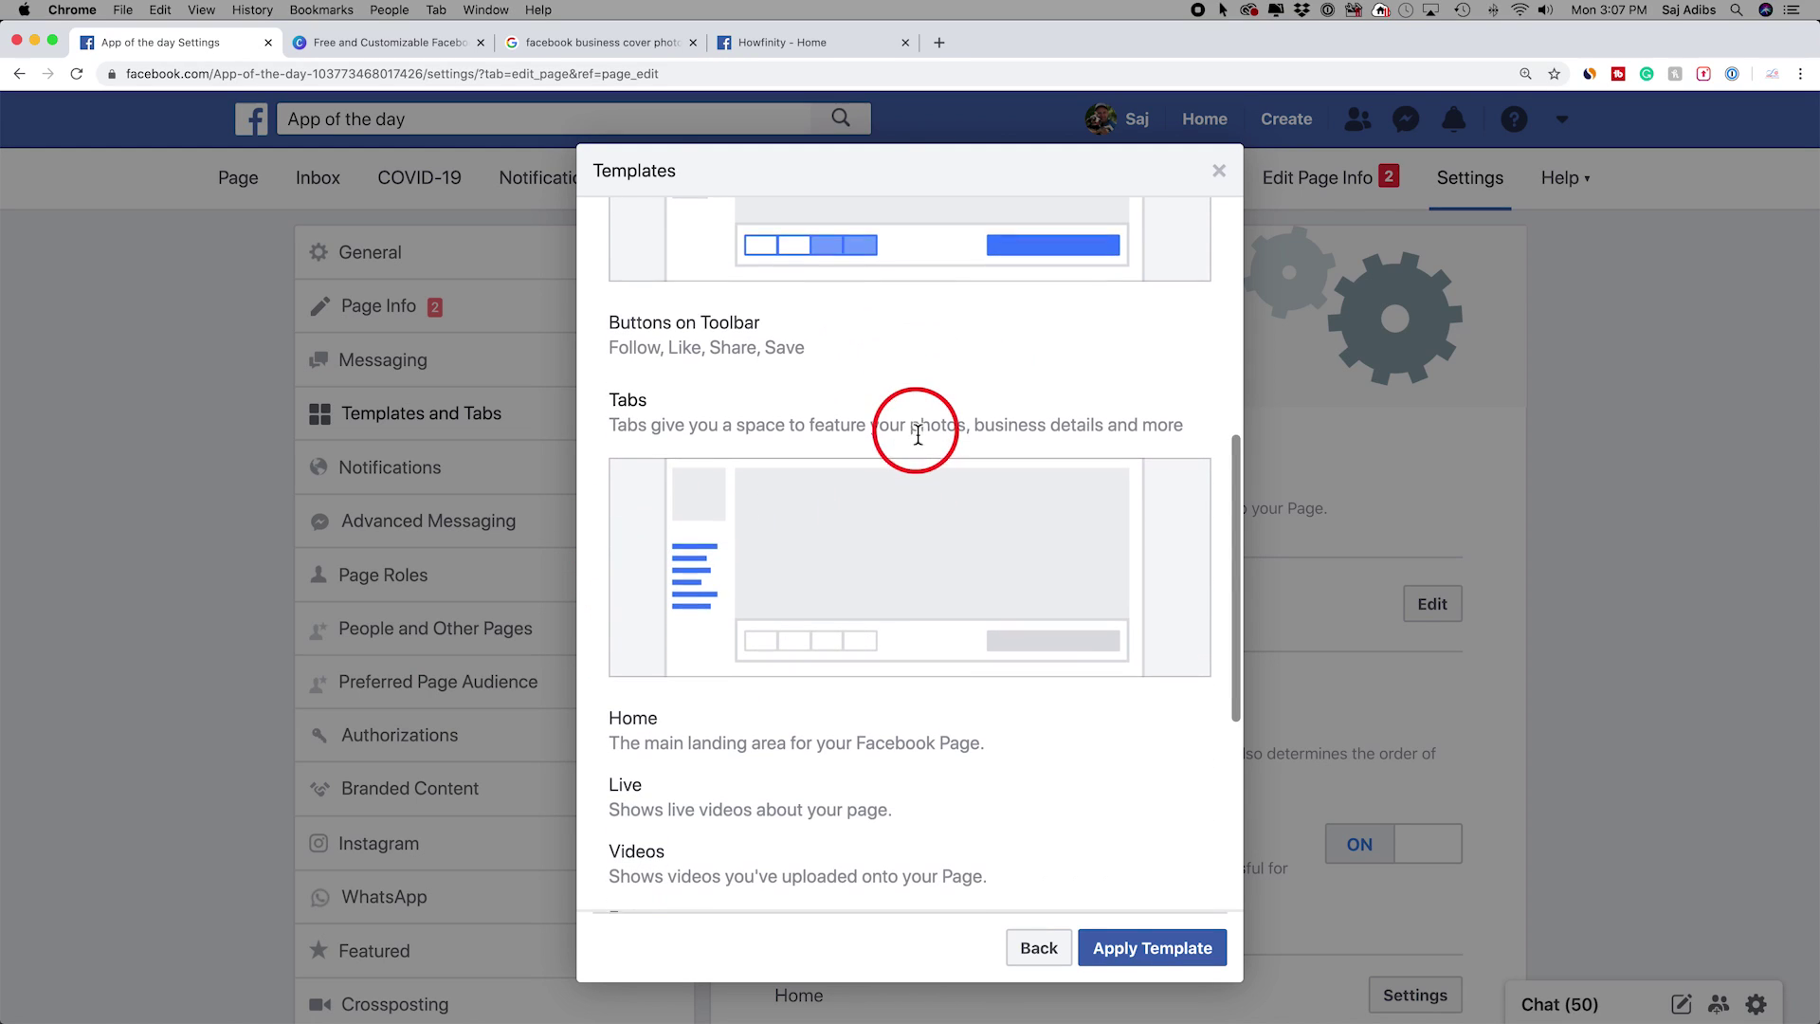
pyautogui.click(1102, 945)
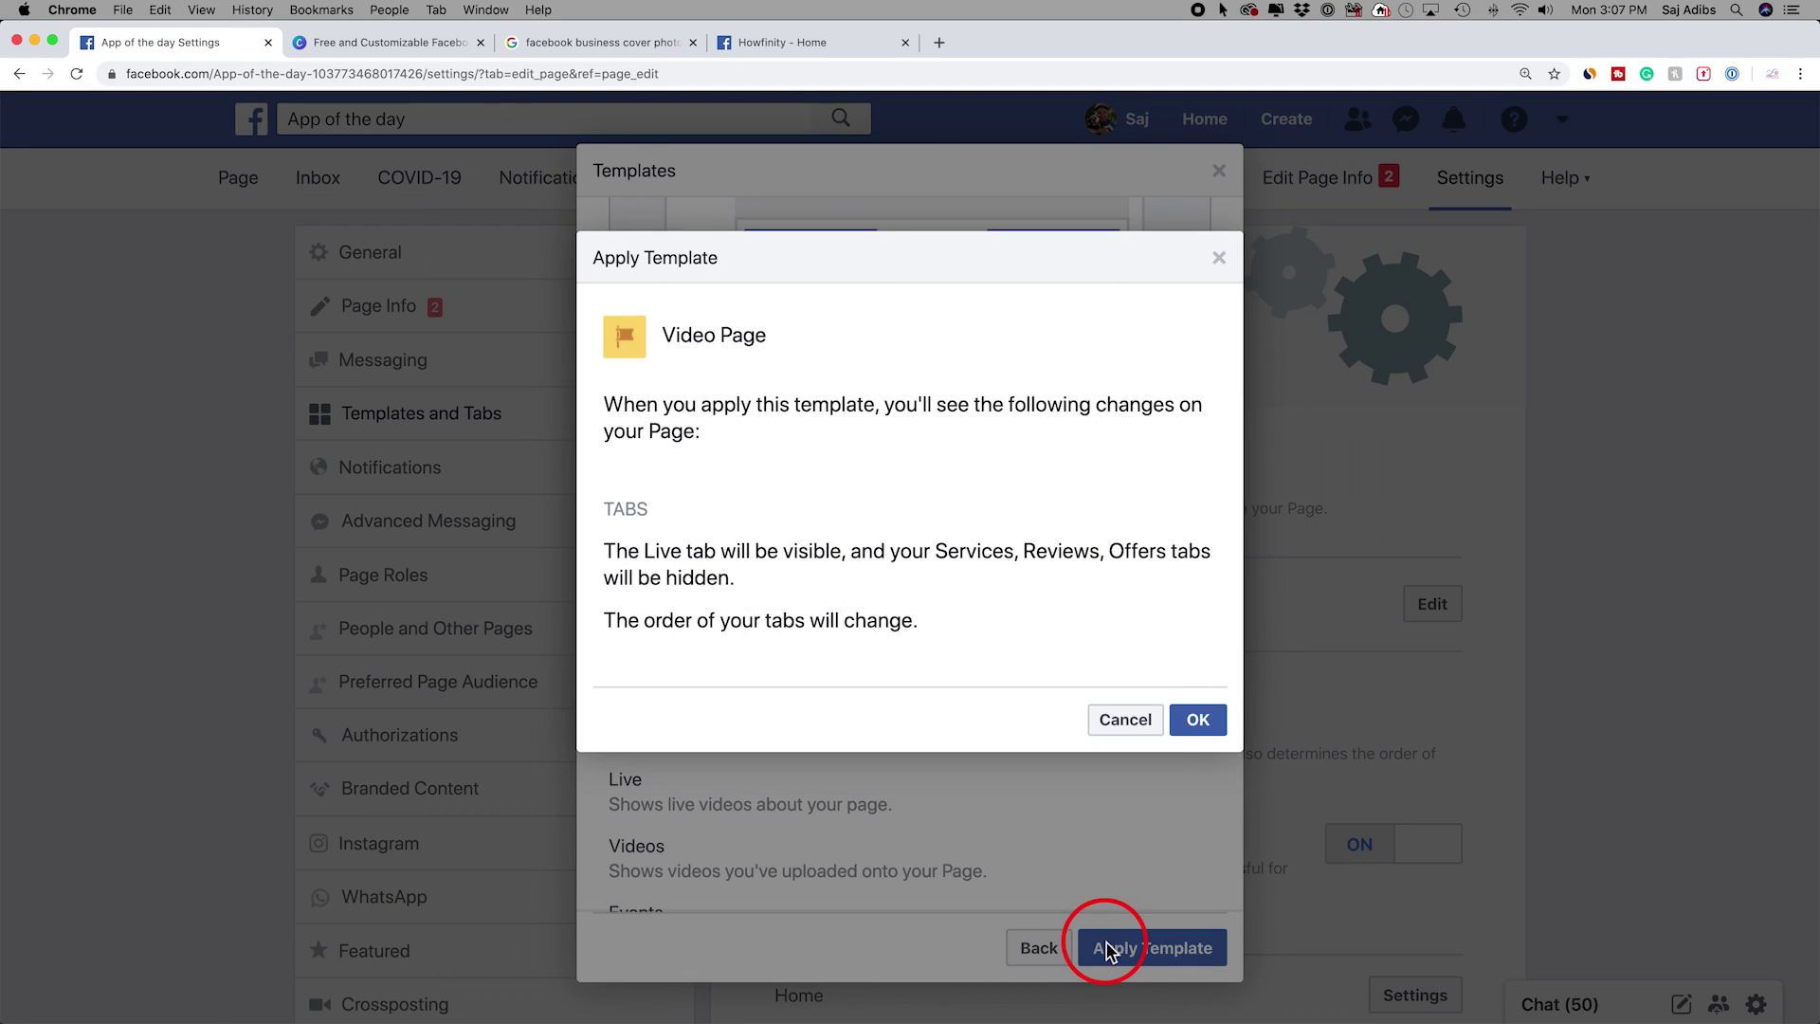
pyautogui.click(1203, 720)
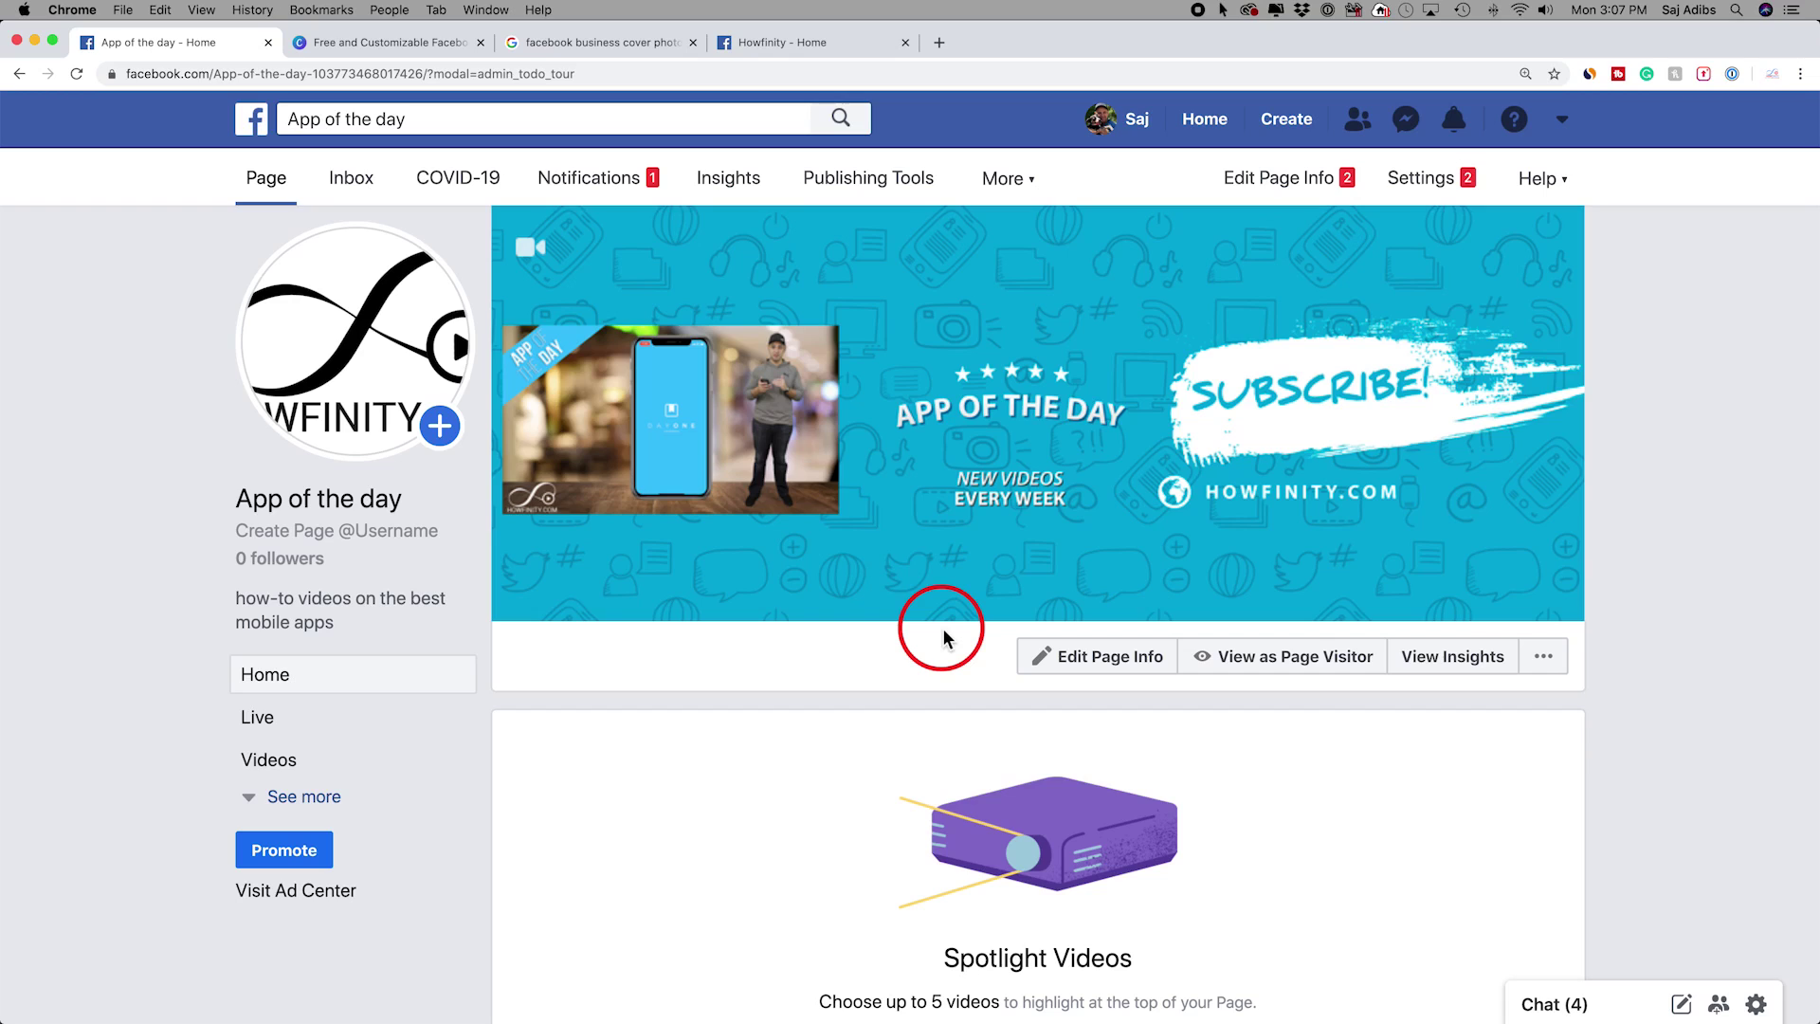
# Examine the page's layout, including the Spotlight Videos section and the expanded list of page tabs
pyautogui.scroll(-5, 944, 631)
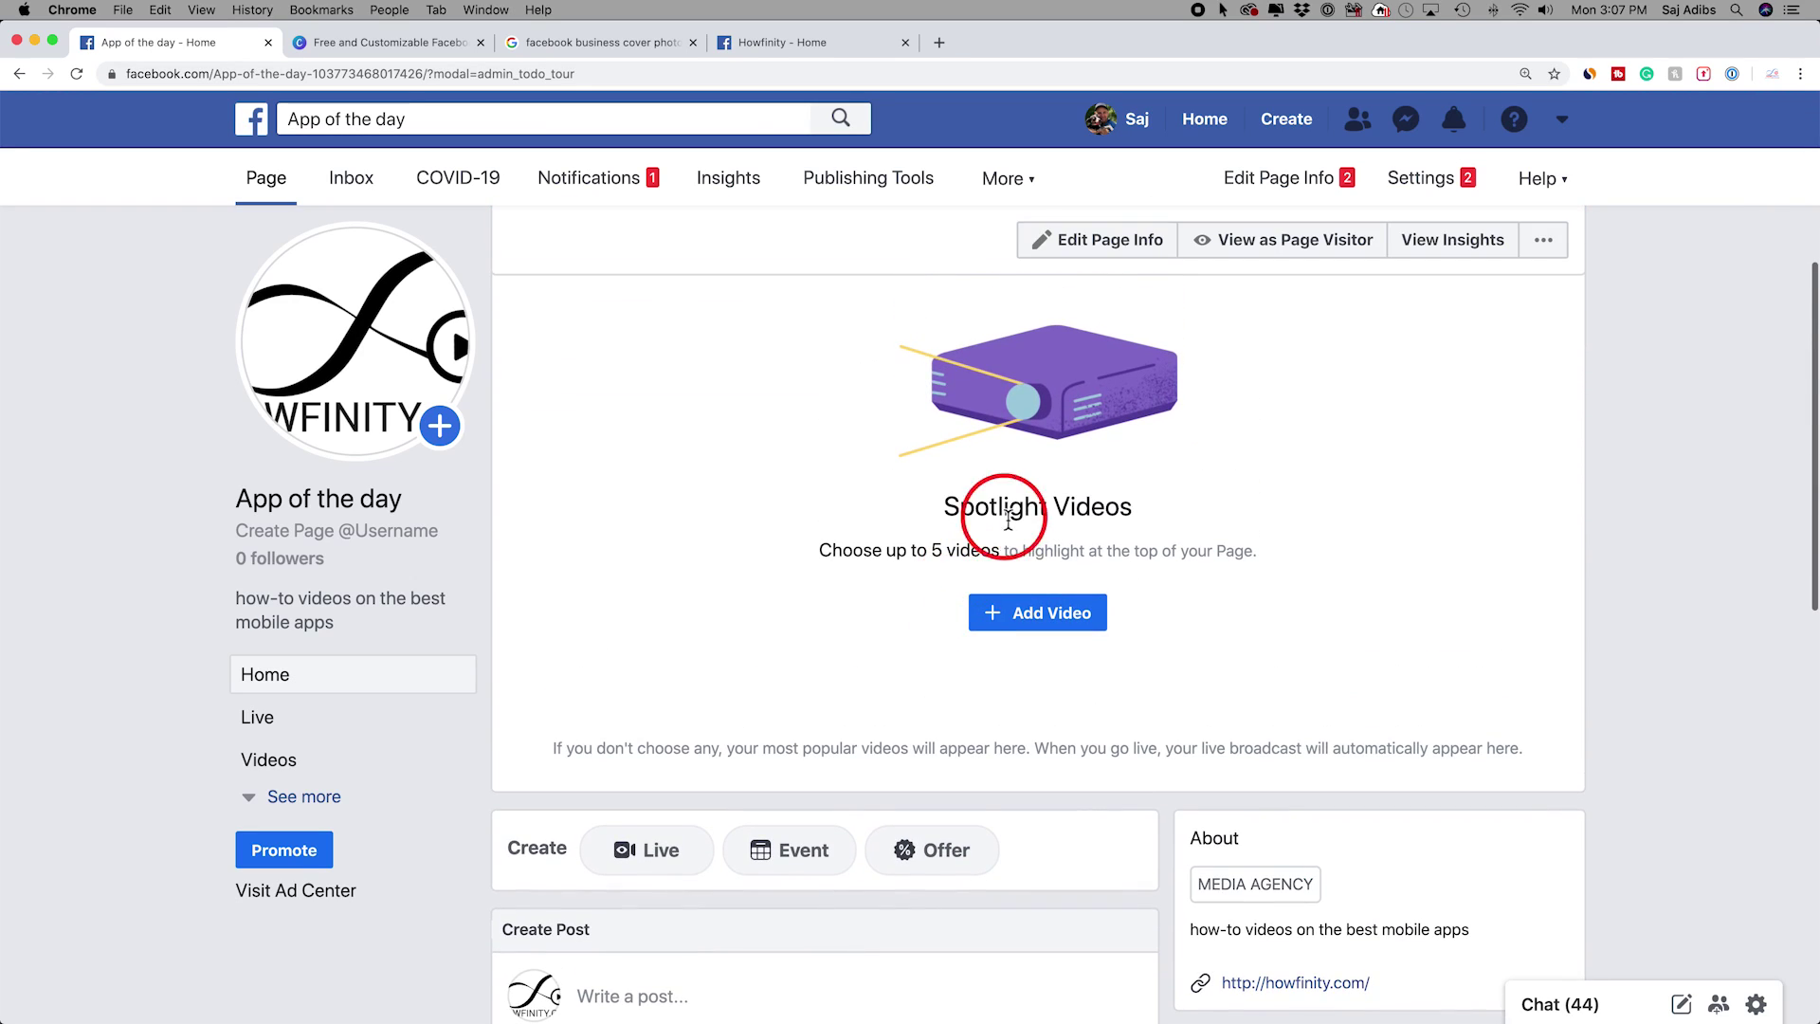
pyautogui.scroll(1, 1090, 521)
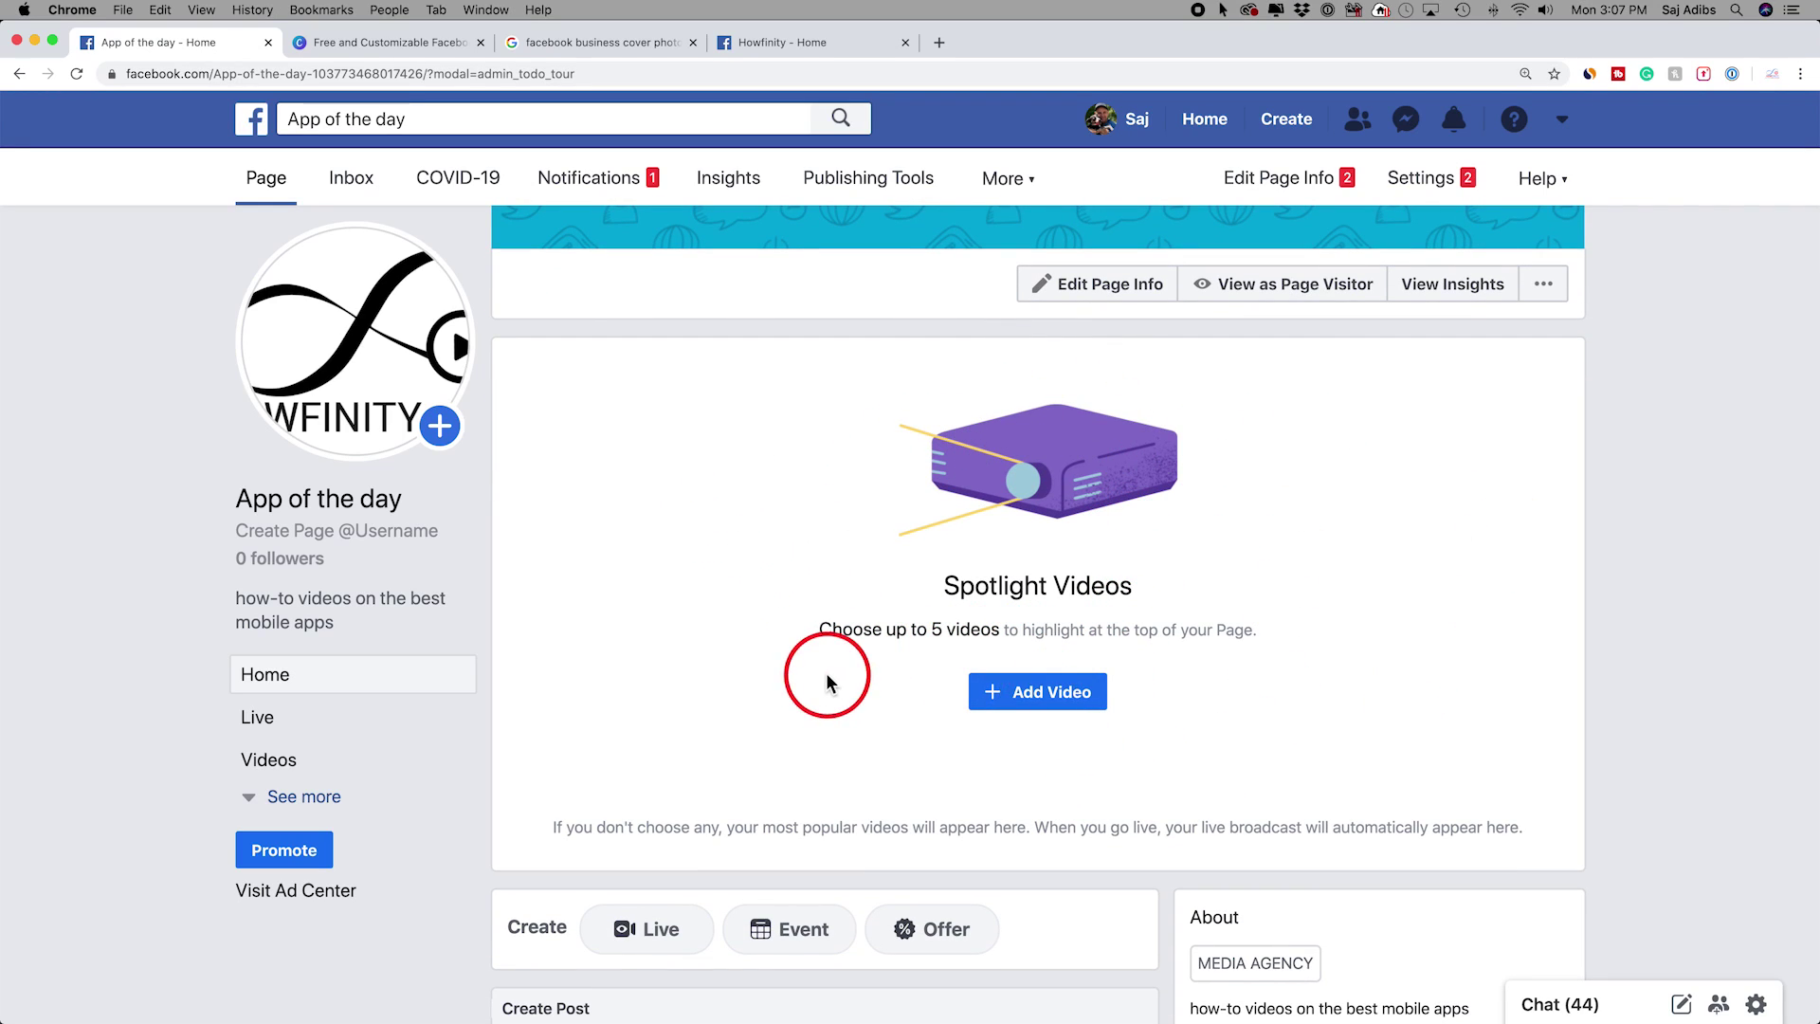
pyautogui.scroll(5, 827, 681)
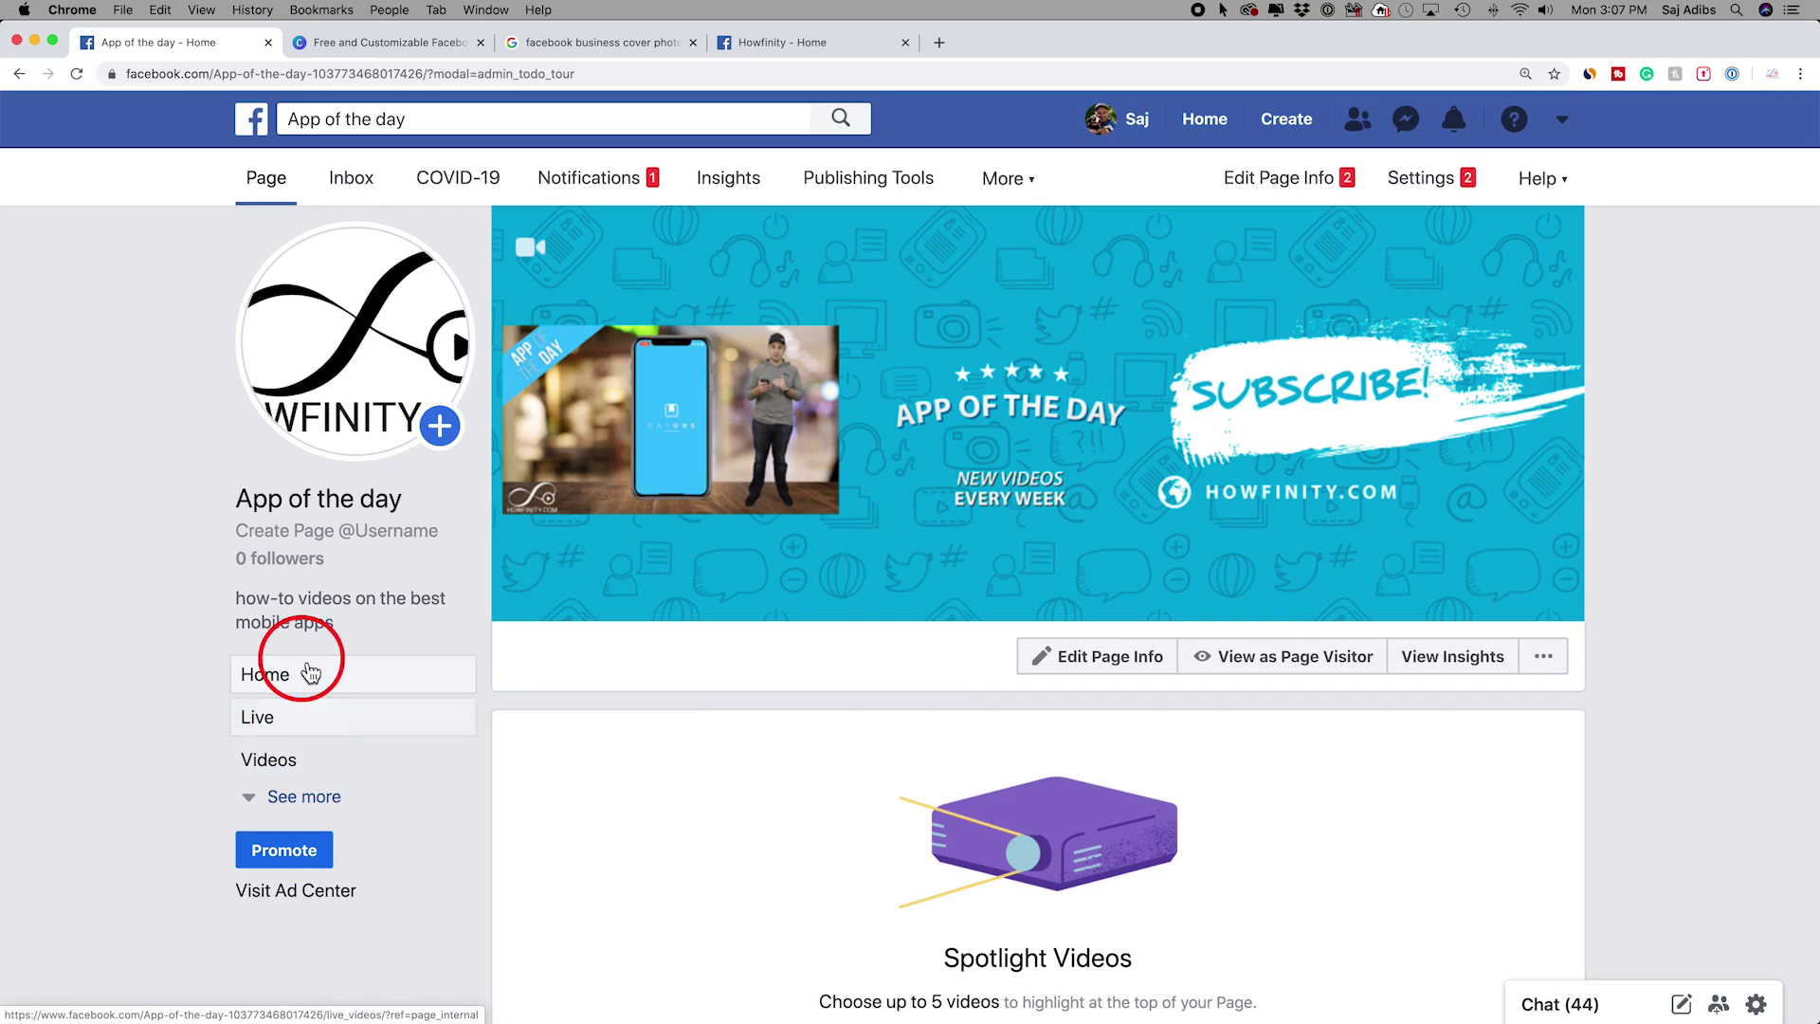
pyautogui.click(290, 798)
pyautogui.scroll(-2, 127, 731)
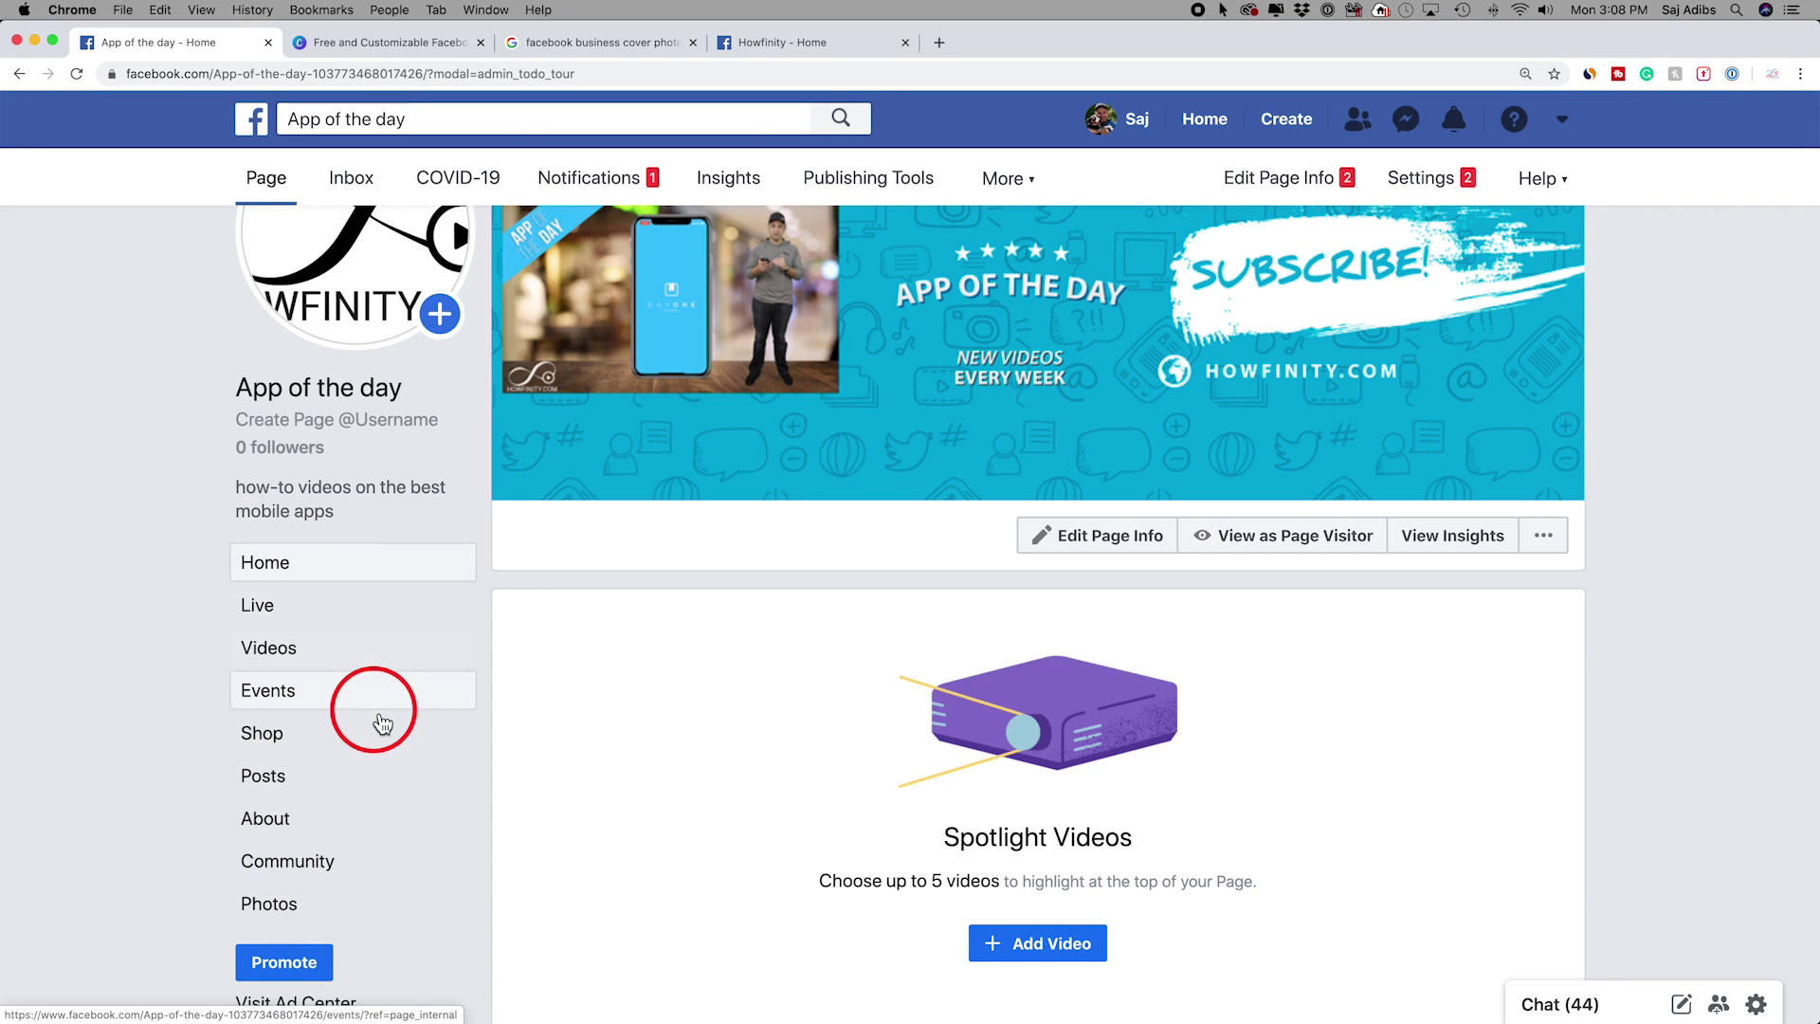
pyautogui.scroll(2, 382, 725)
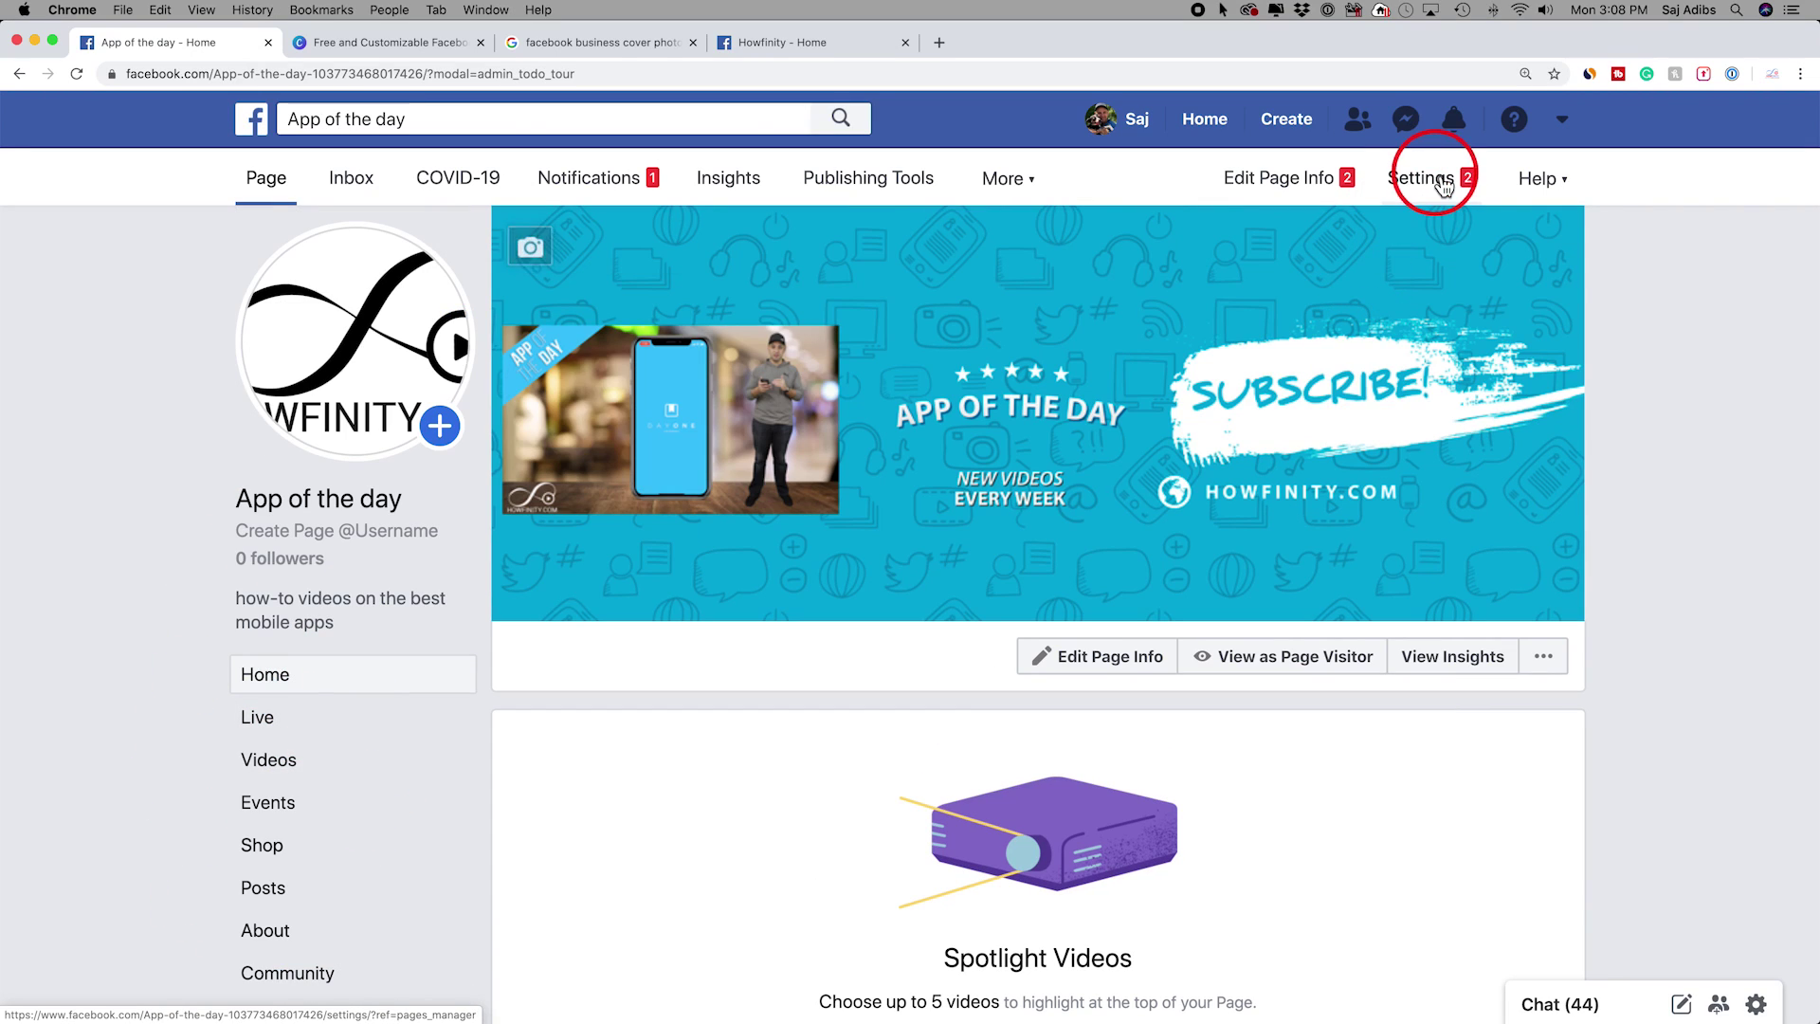
# Return to the Templates and Tabs settings and apply the recommended Services template to the page
pyautogui.click(1427, 180)
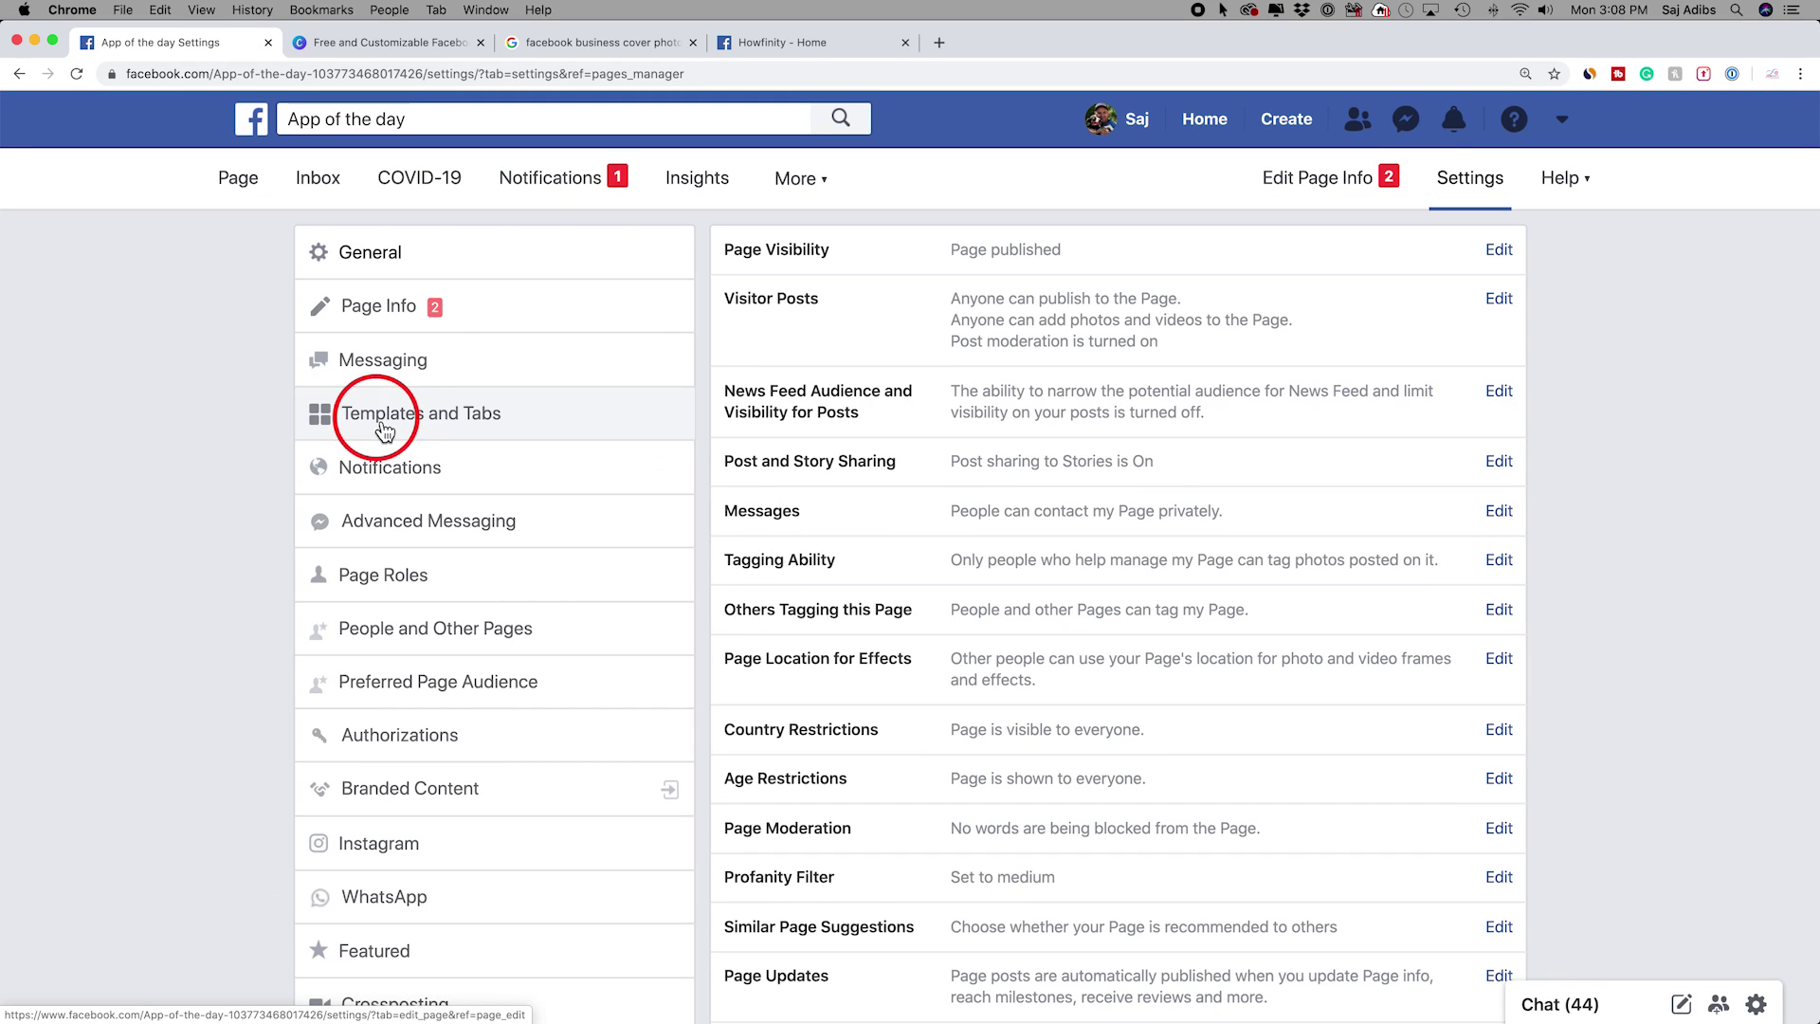
pyautogui.click(382, 428)
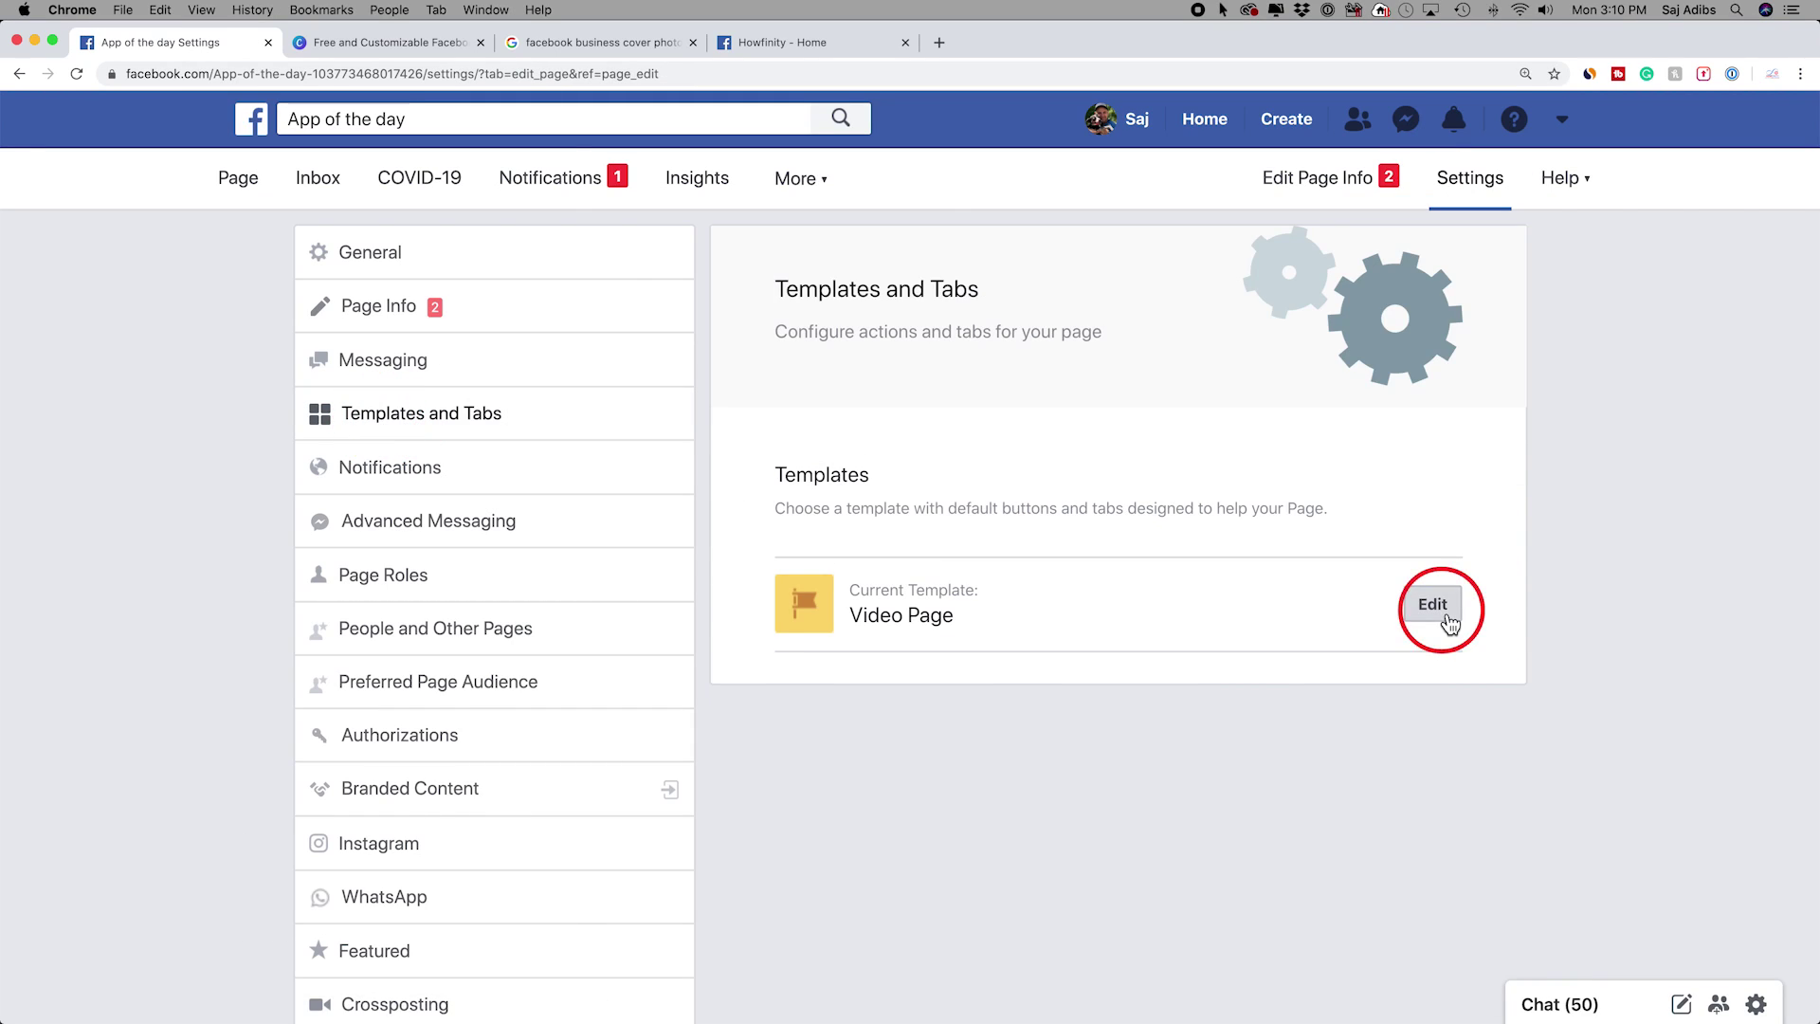
pyautogui.click(1432, 617)
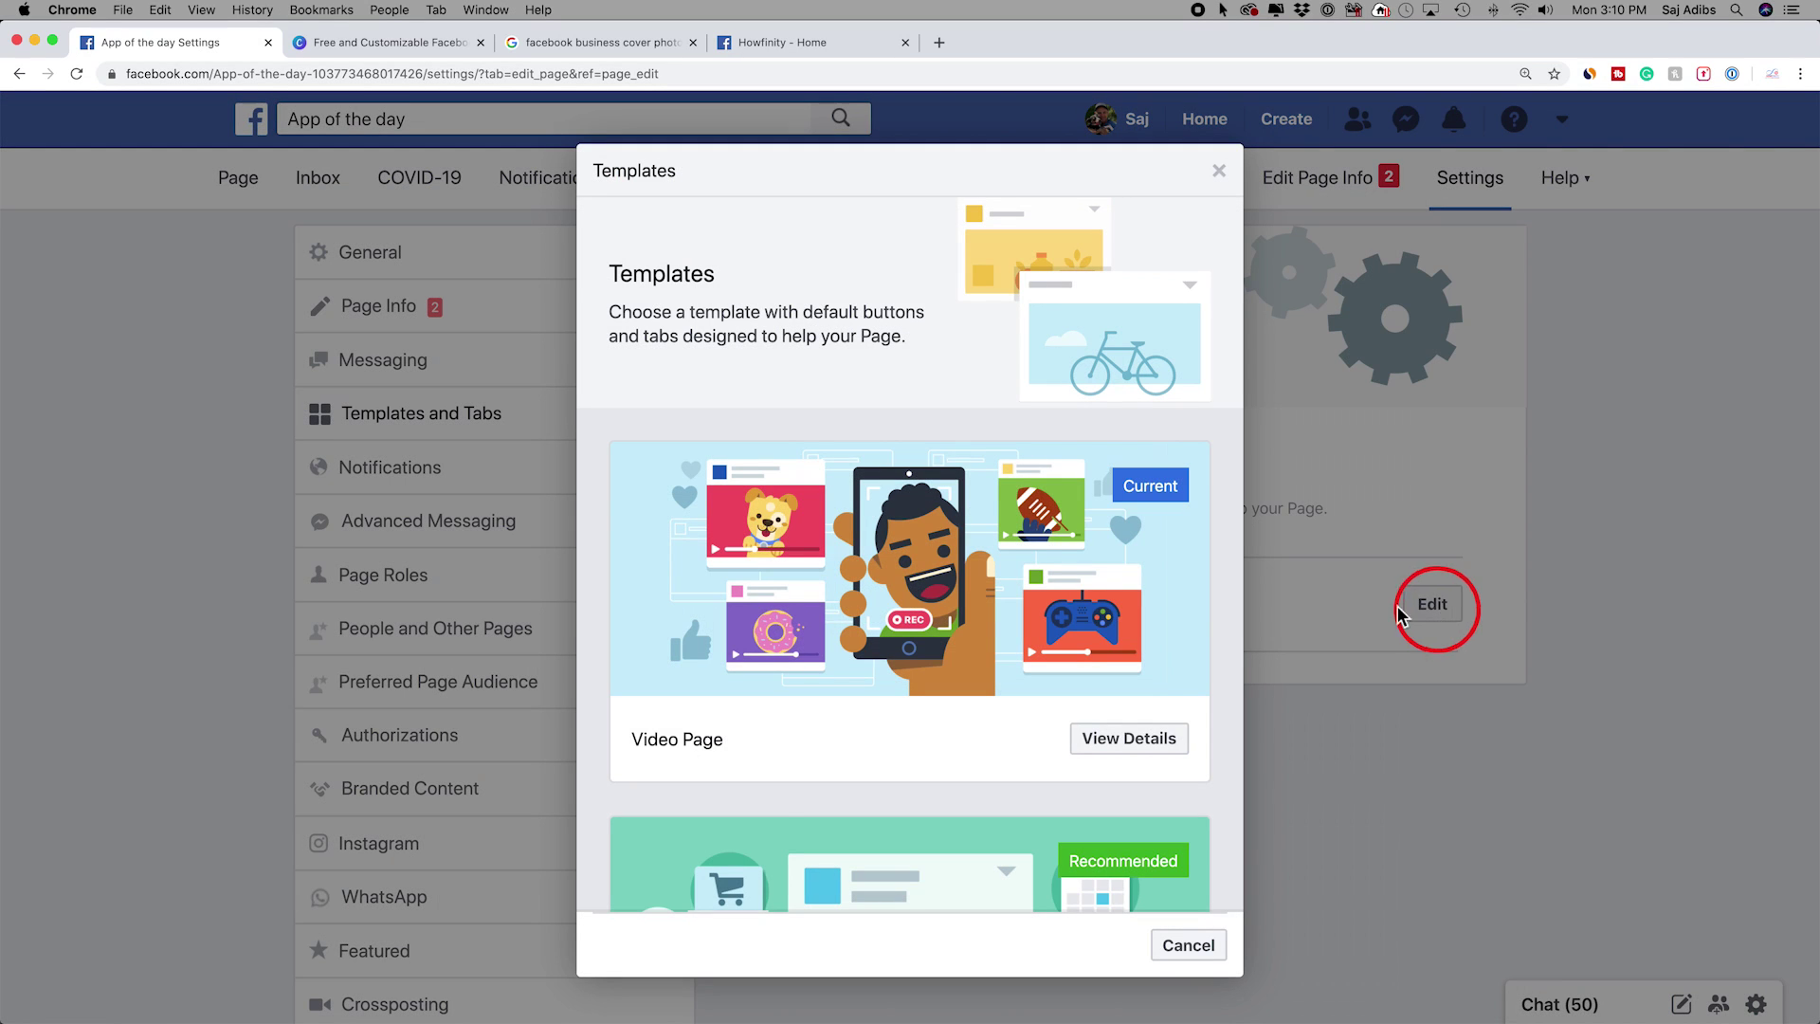
pyautogui.scroll(-3, 773, 770)
pyautogui.scroll(-2, 774, 769)
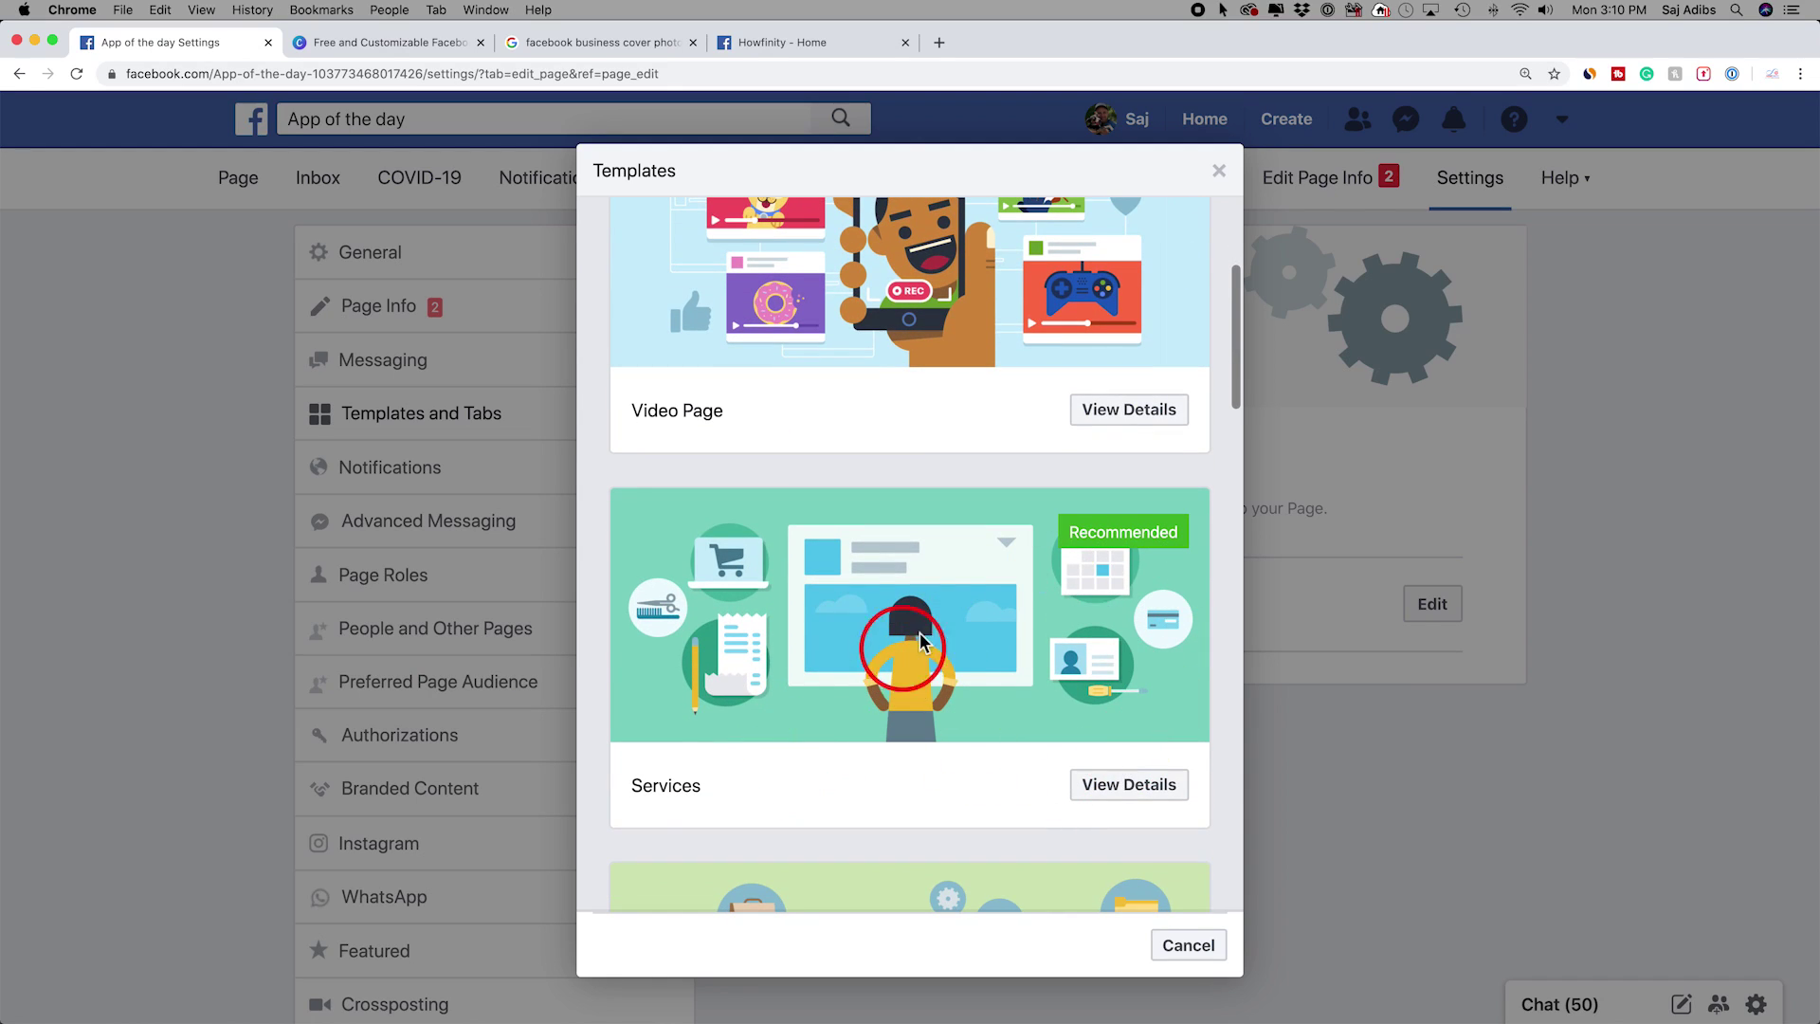
pyautogui.click(1135, 807)
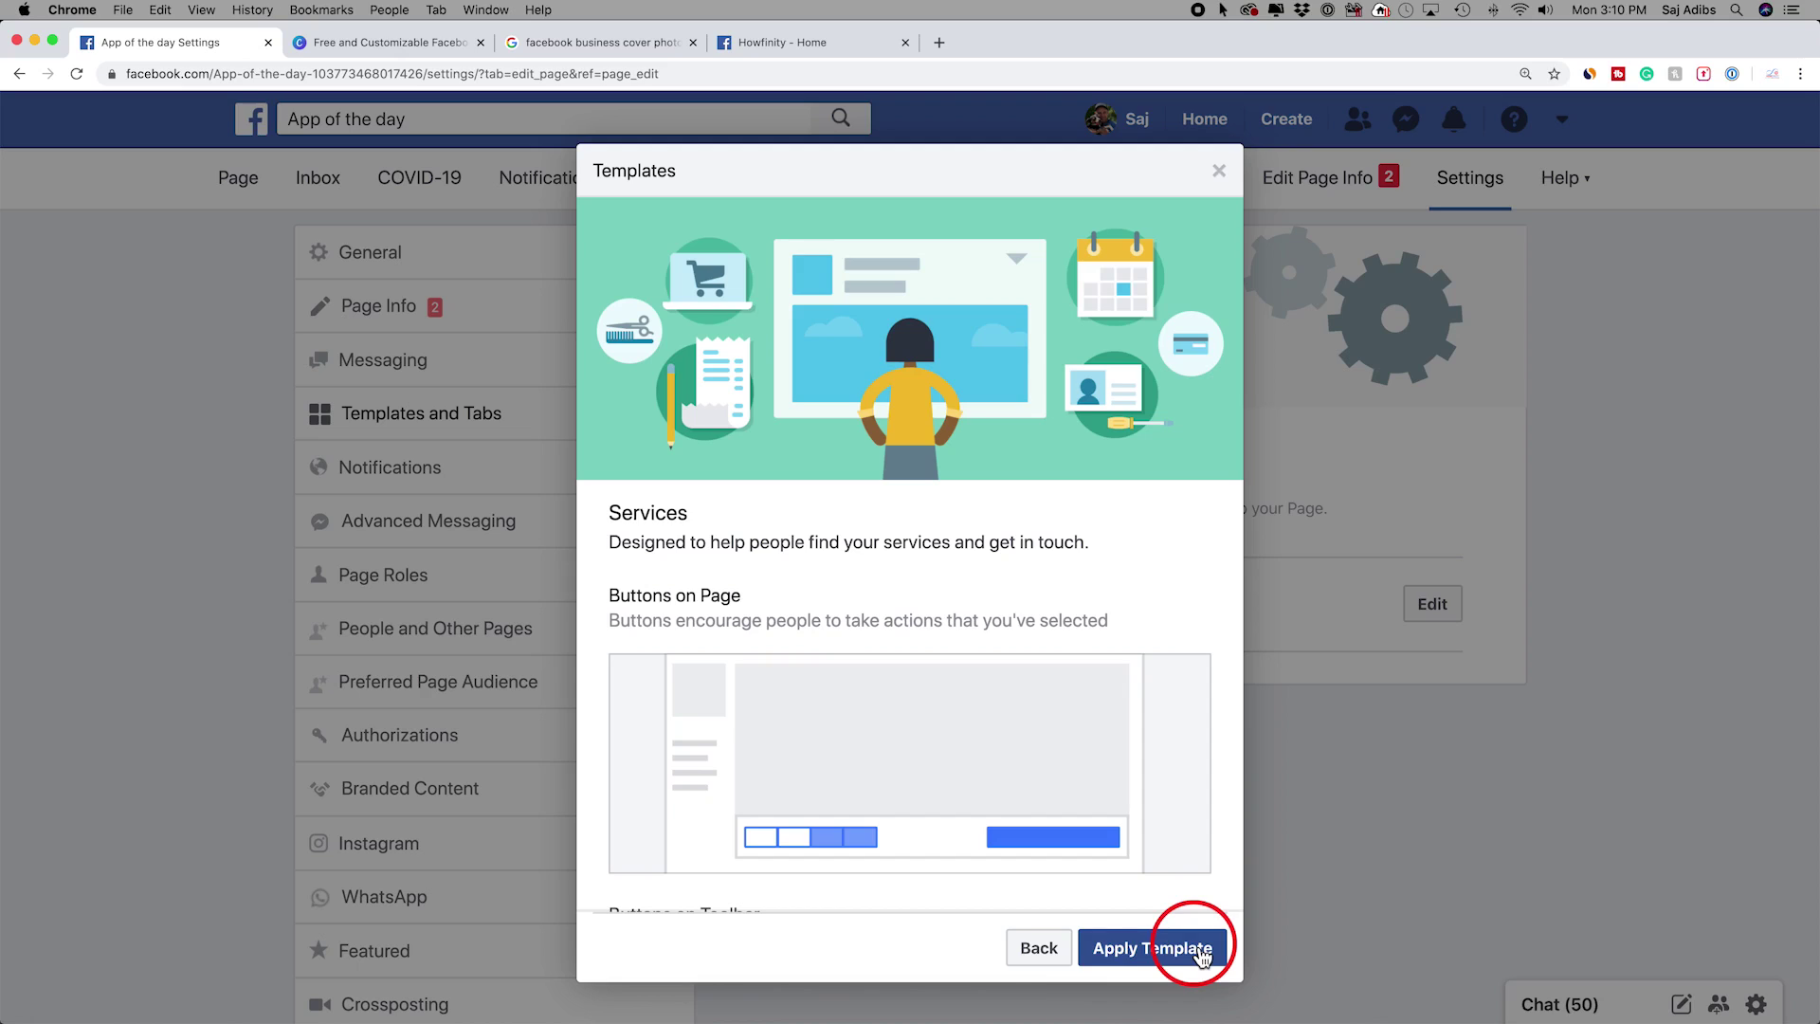
pyautogui.click(1138, 953)
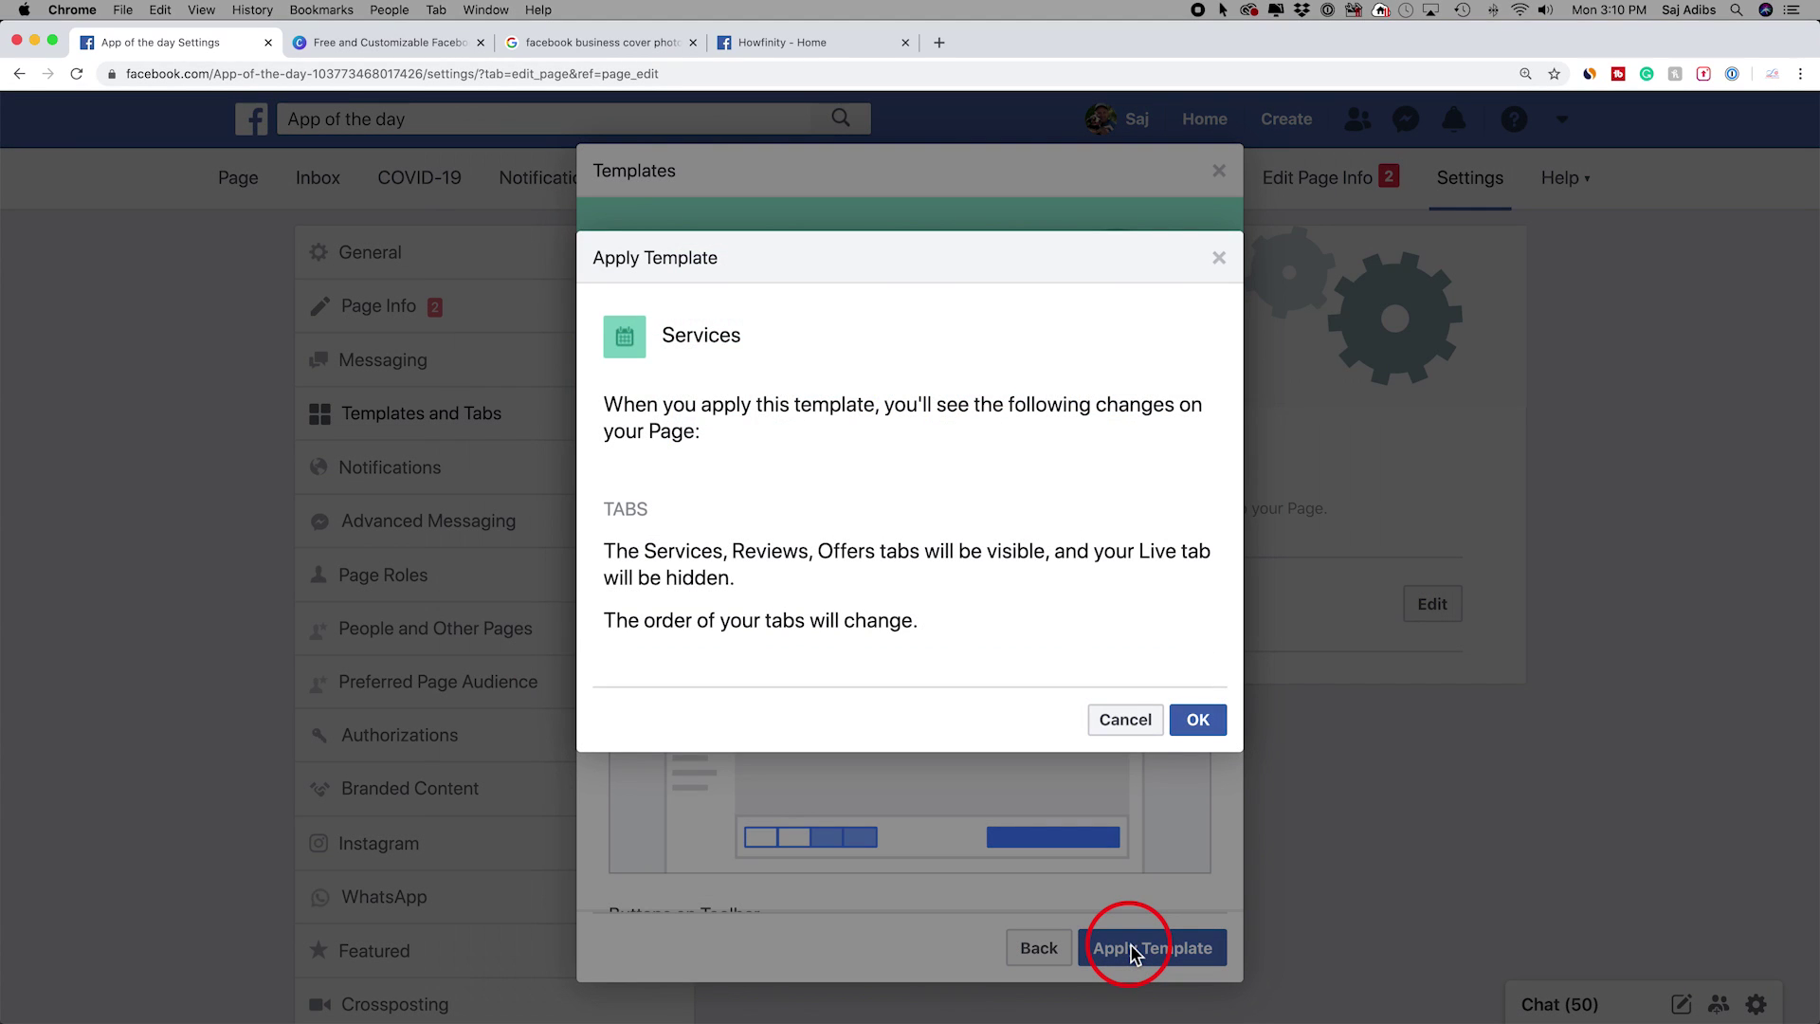
pyautogui.click(1223, 721)
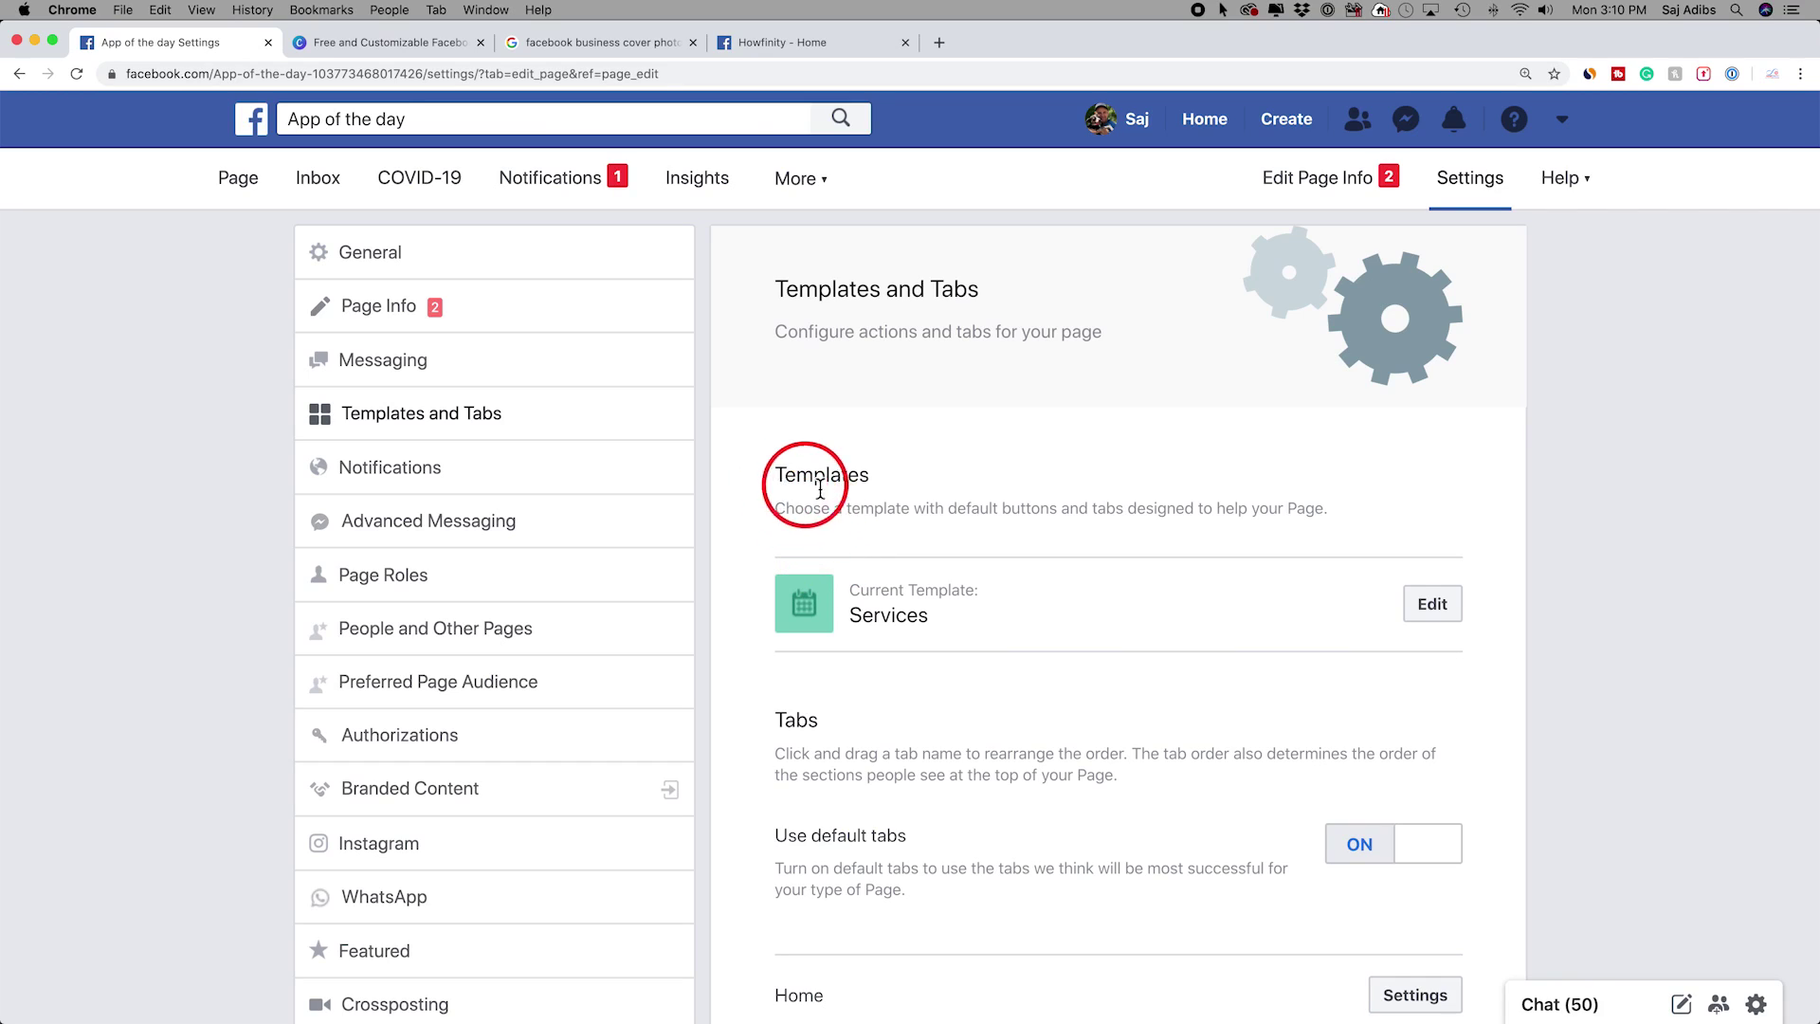
# Turn off the use of default tabs for the page
pyautogui.scroll(-5, 1016, 683)
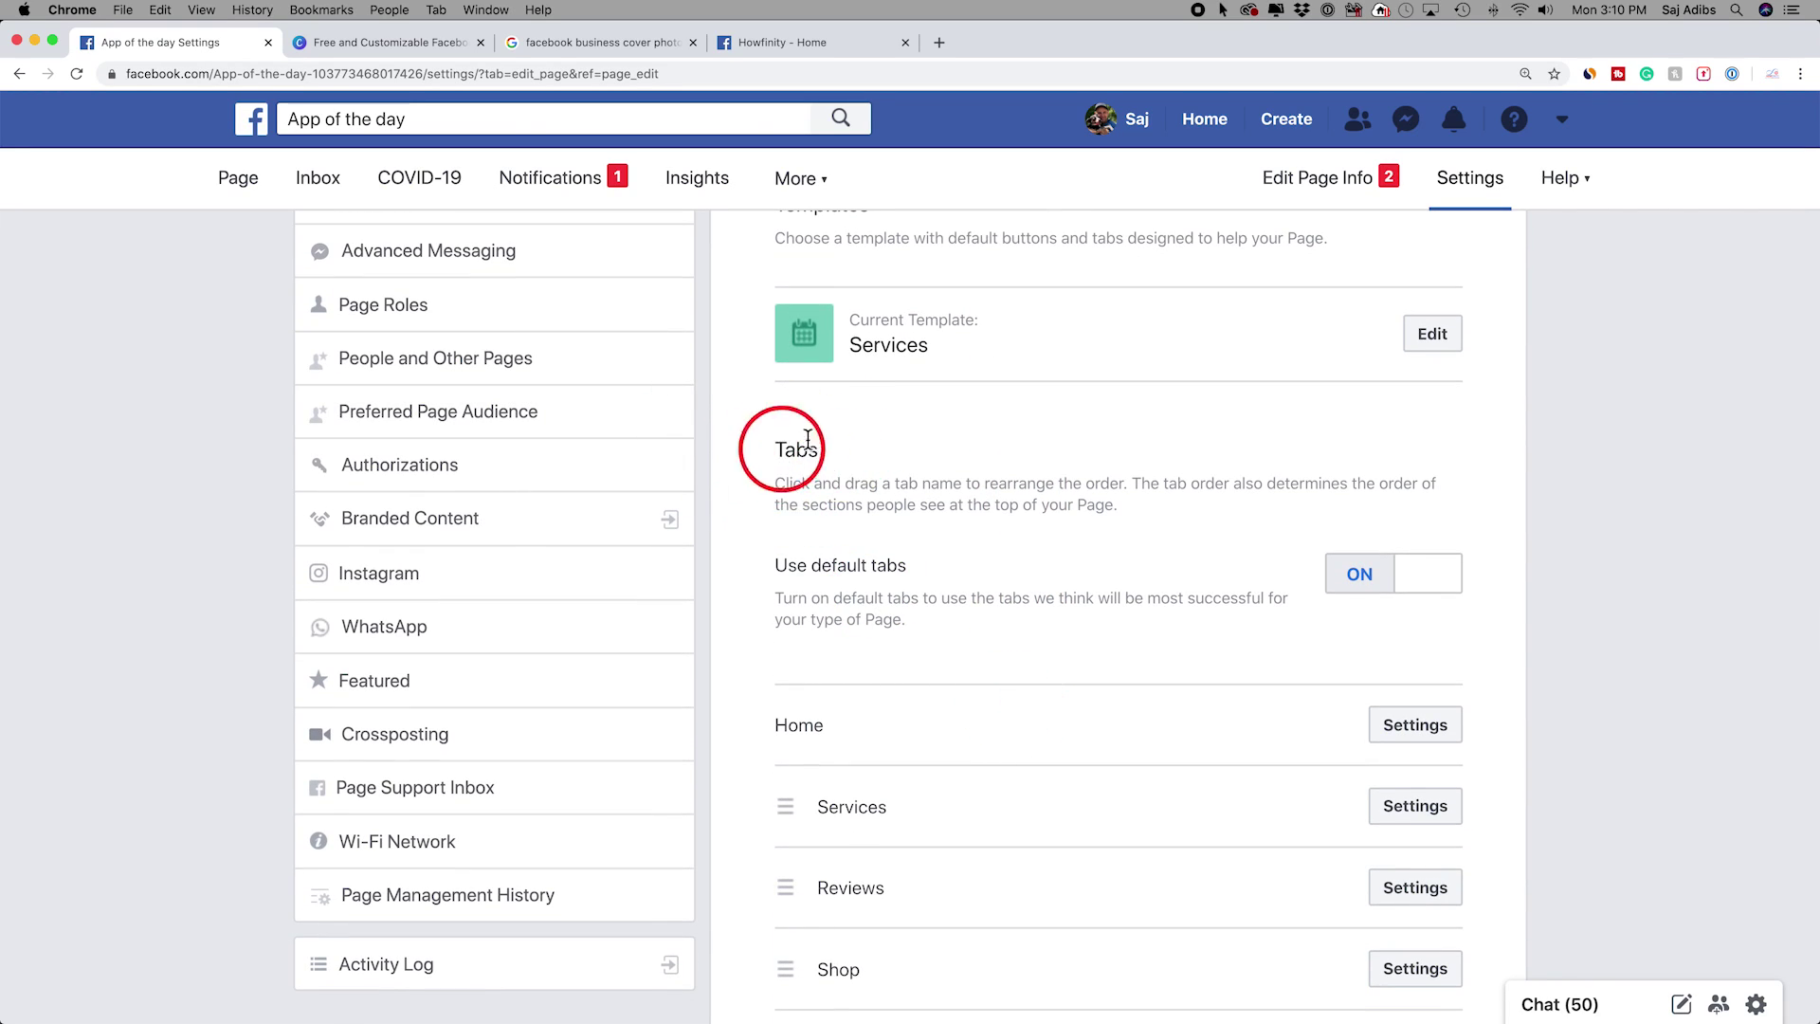
pyautogui.scroll(-2, 986, 455)
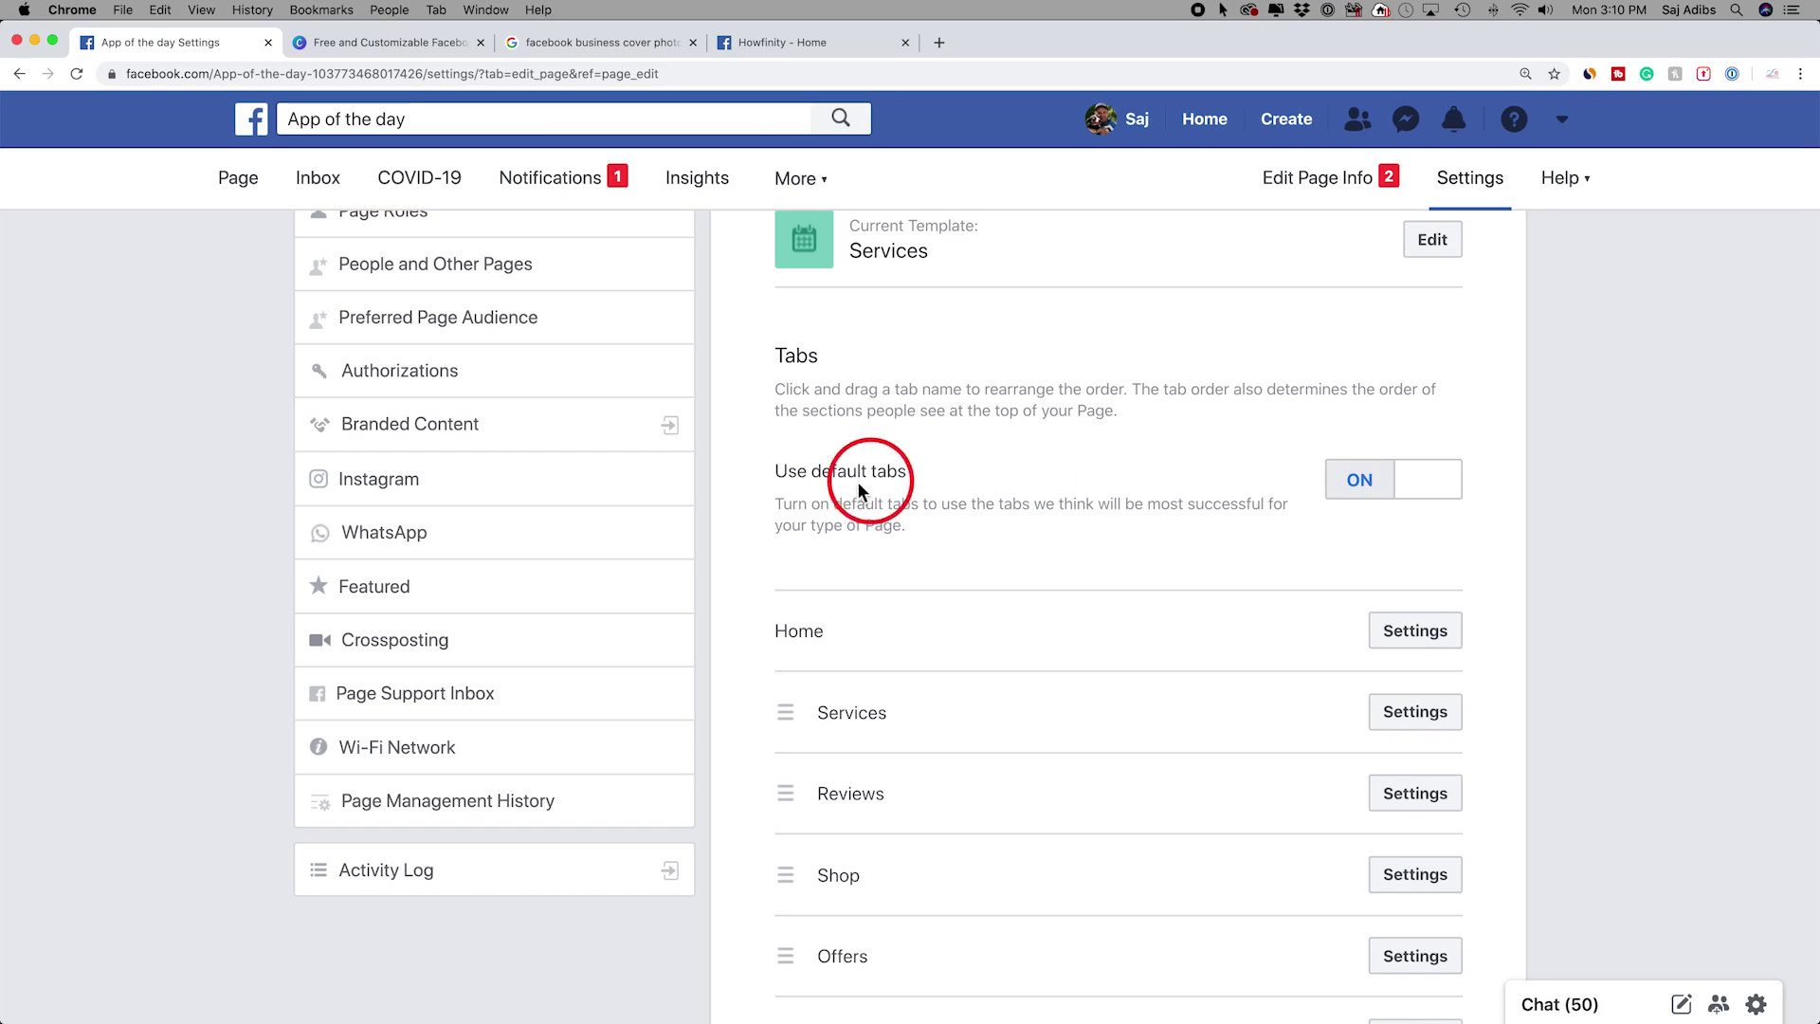
pyautogui.click(1423, 481)
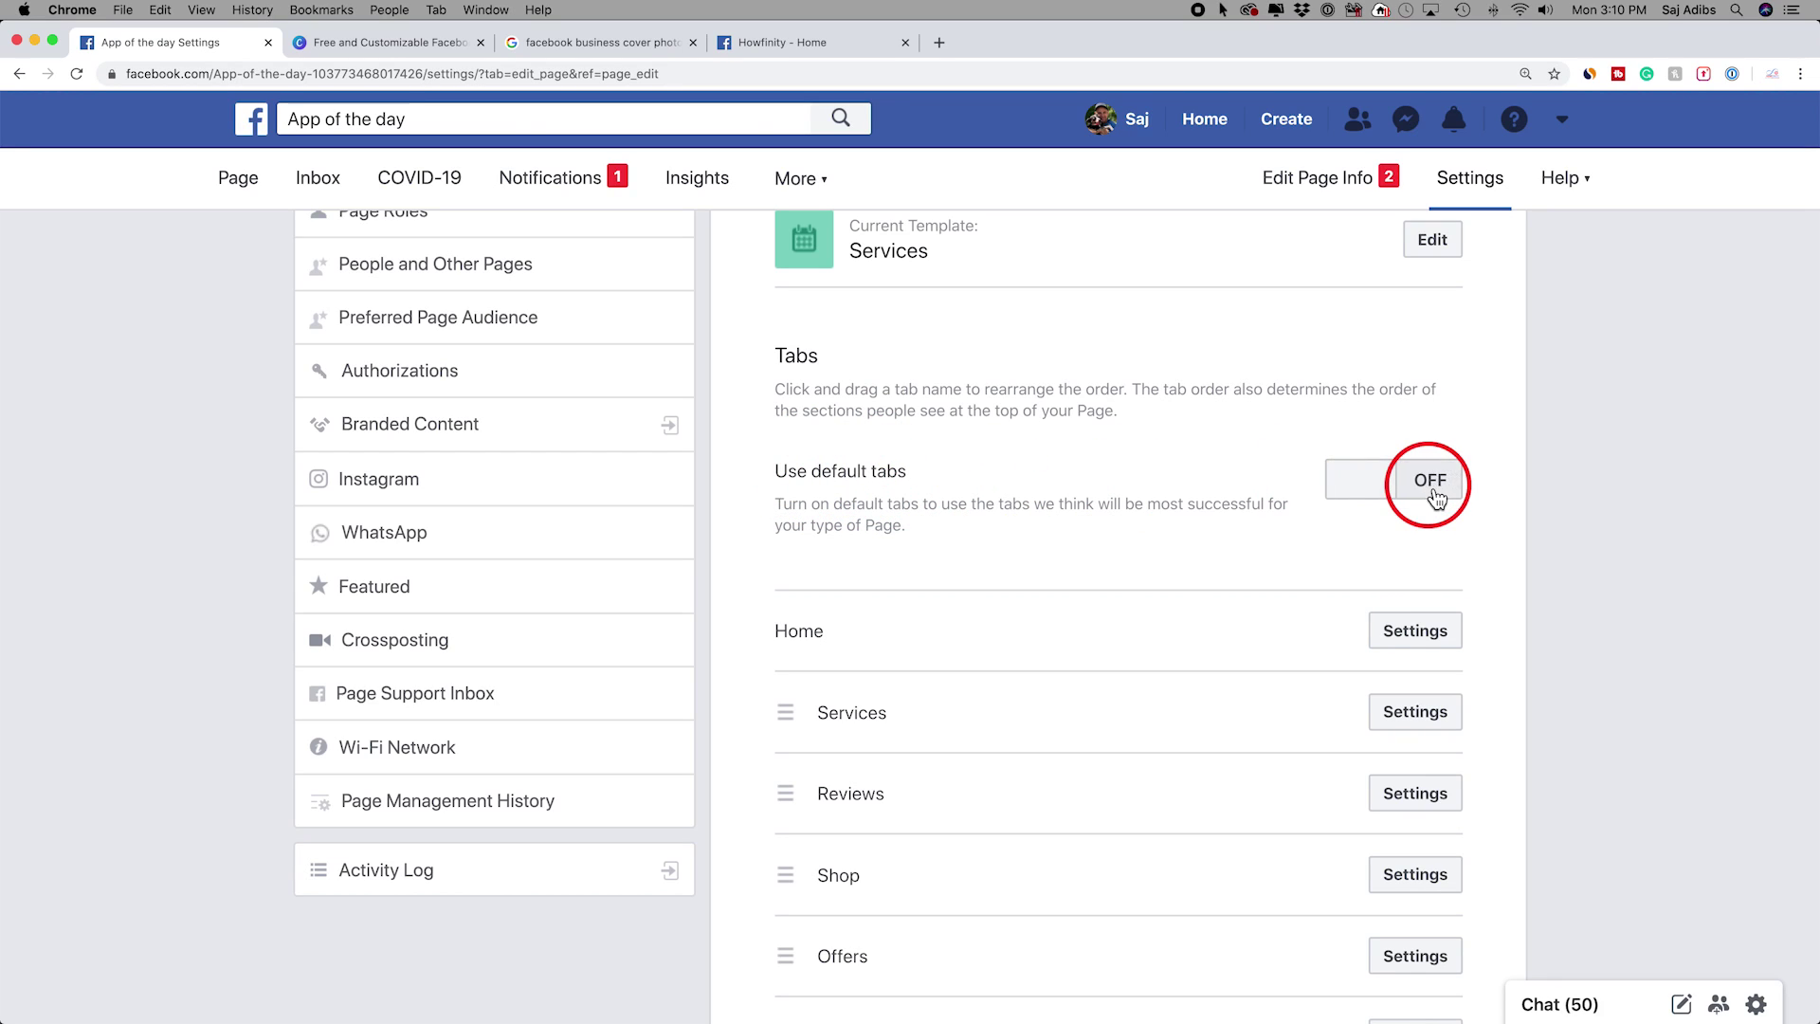
# Hide the Services tab from the page and save the change
pyautogui.scroll(-4, 1213, 569)
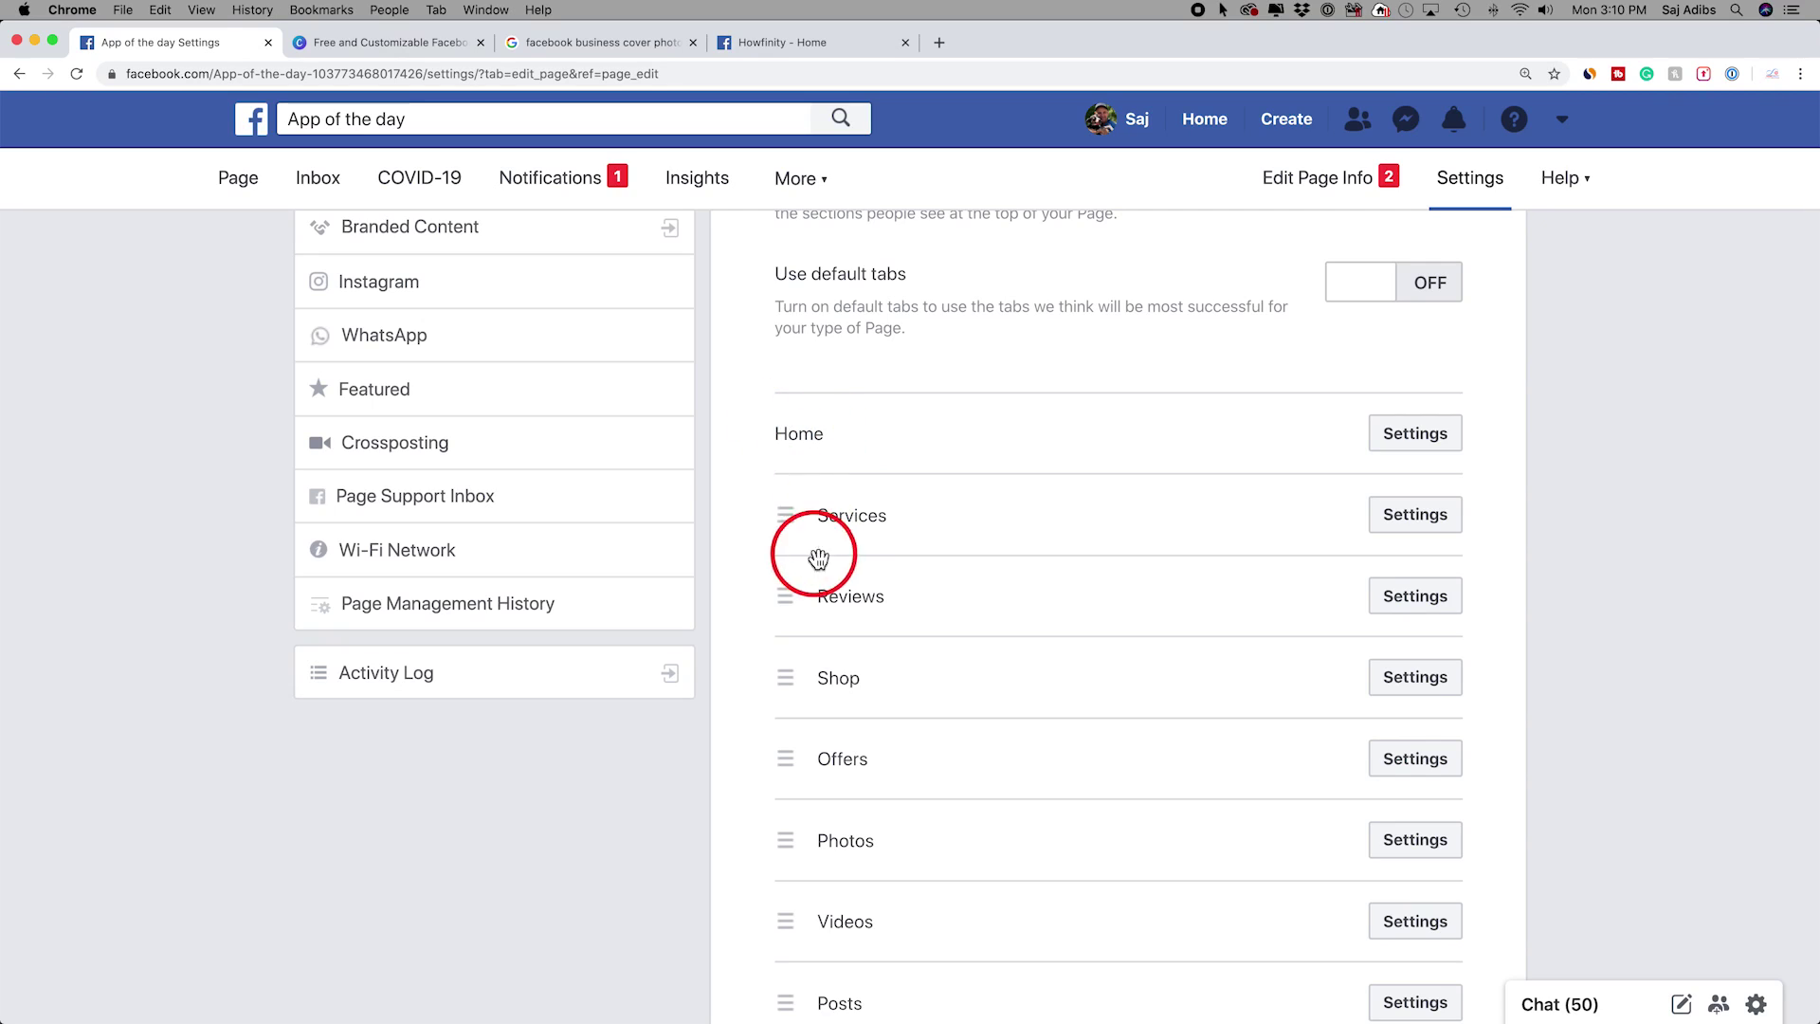
pyautogui.scroll(-1, 882, 524)
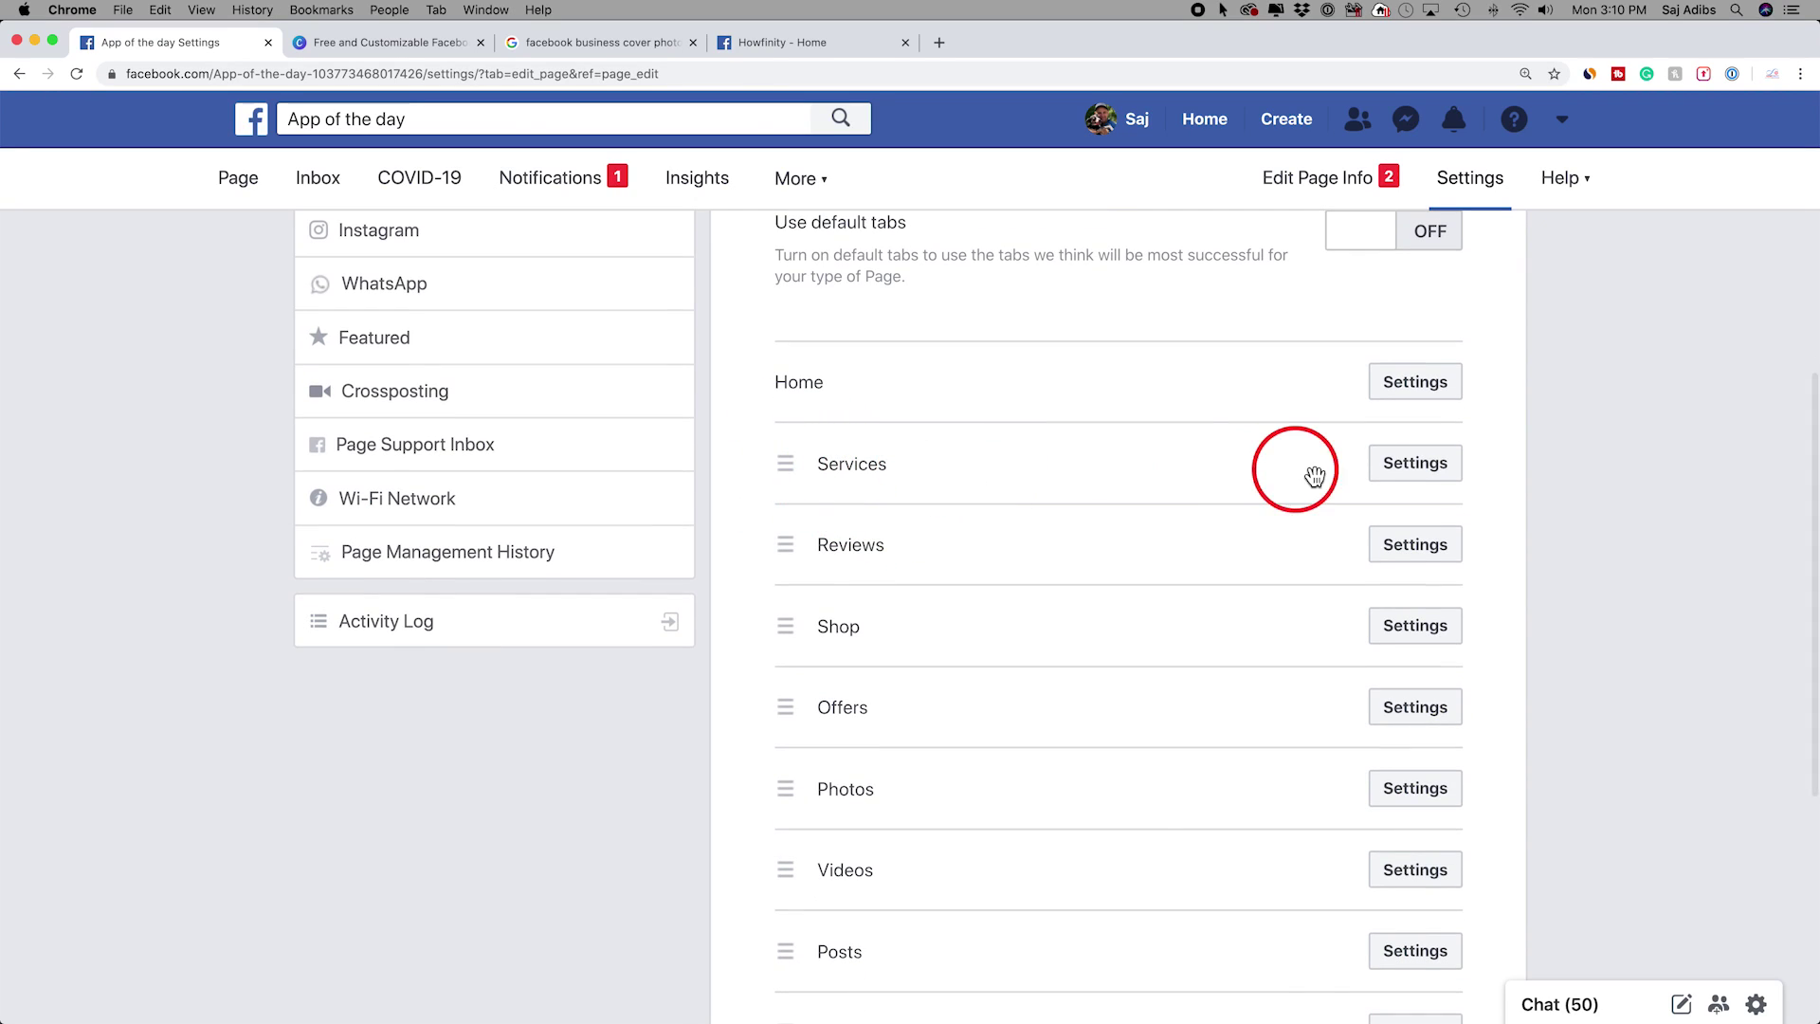
pyautogui.click(1415, 465)
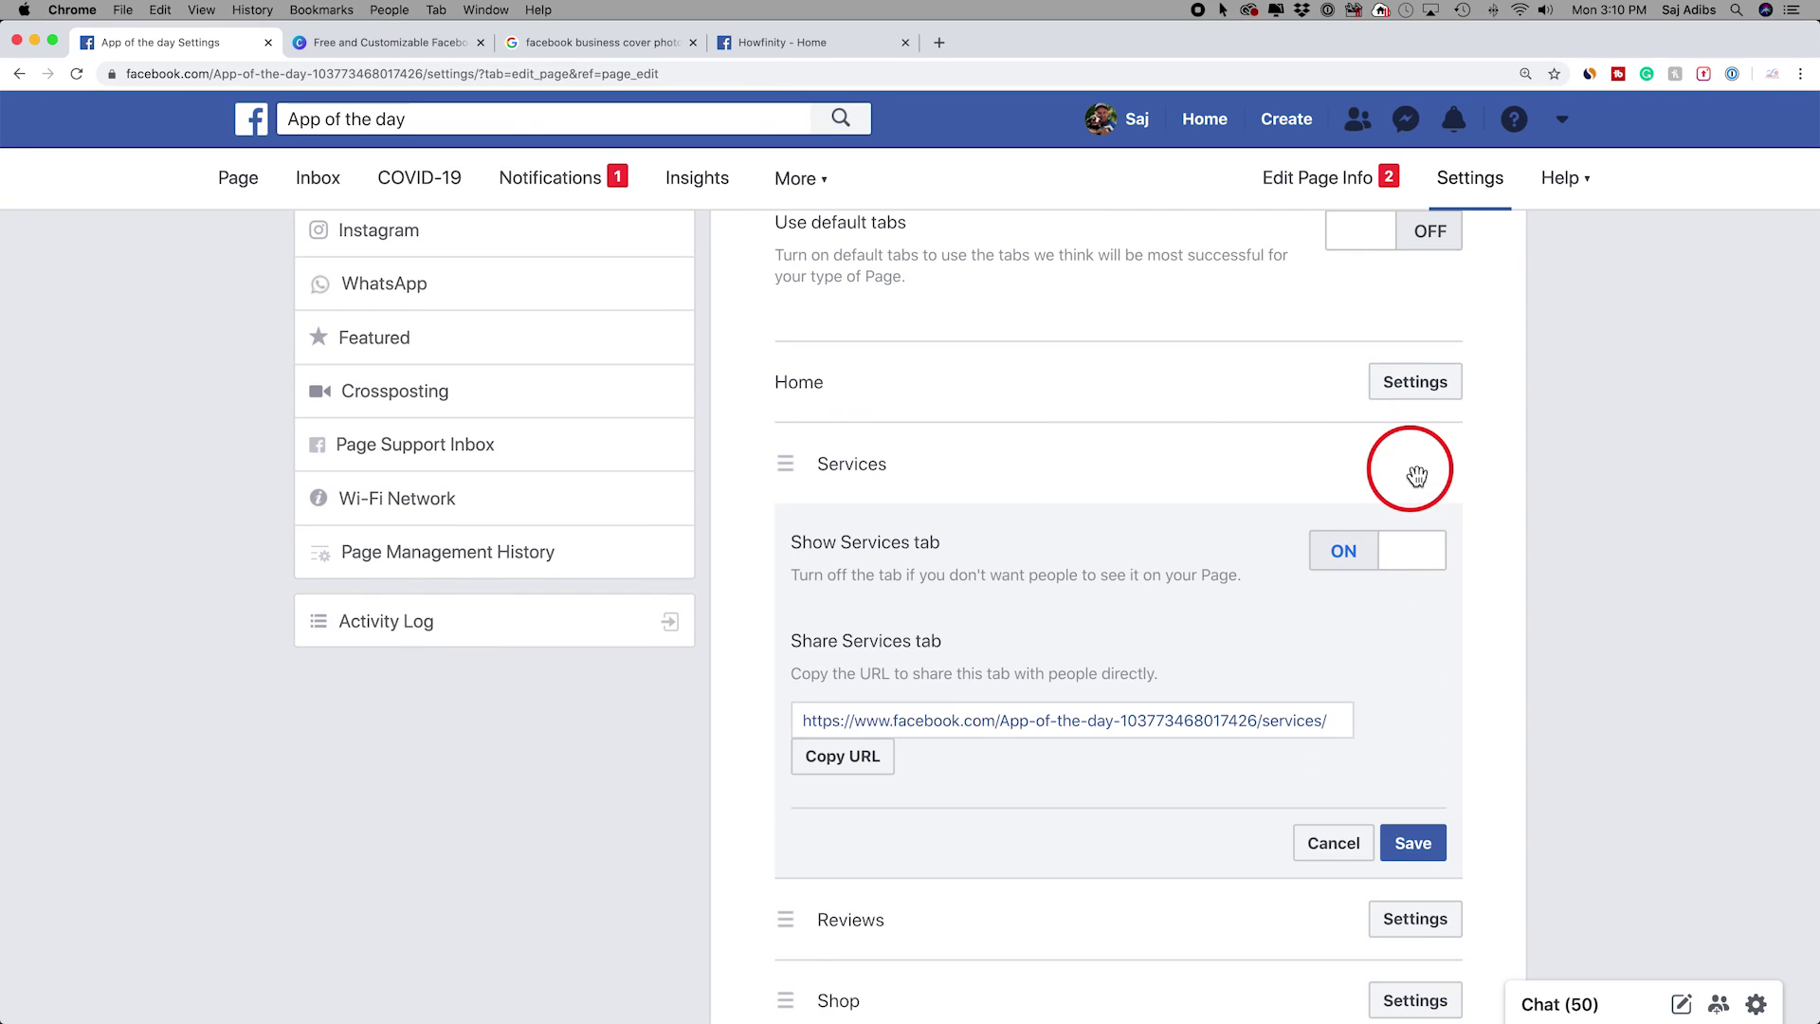
pyautogui.click(1412, 550)
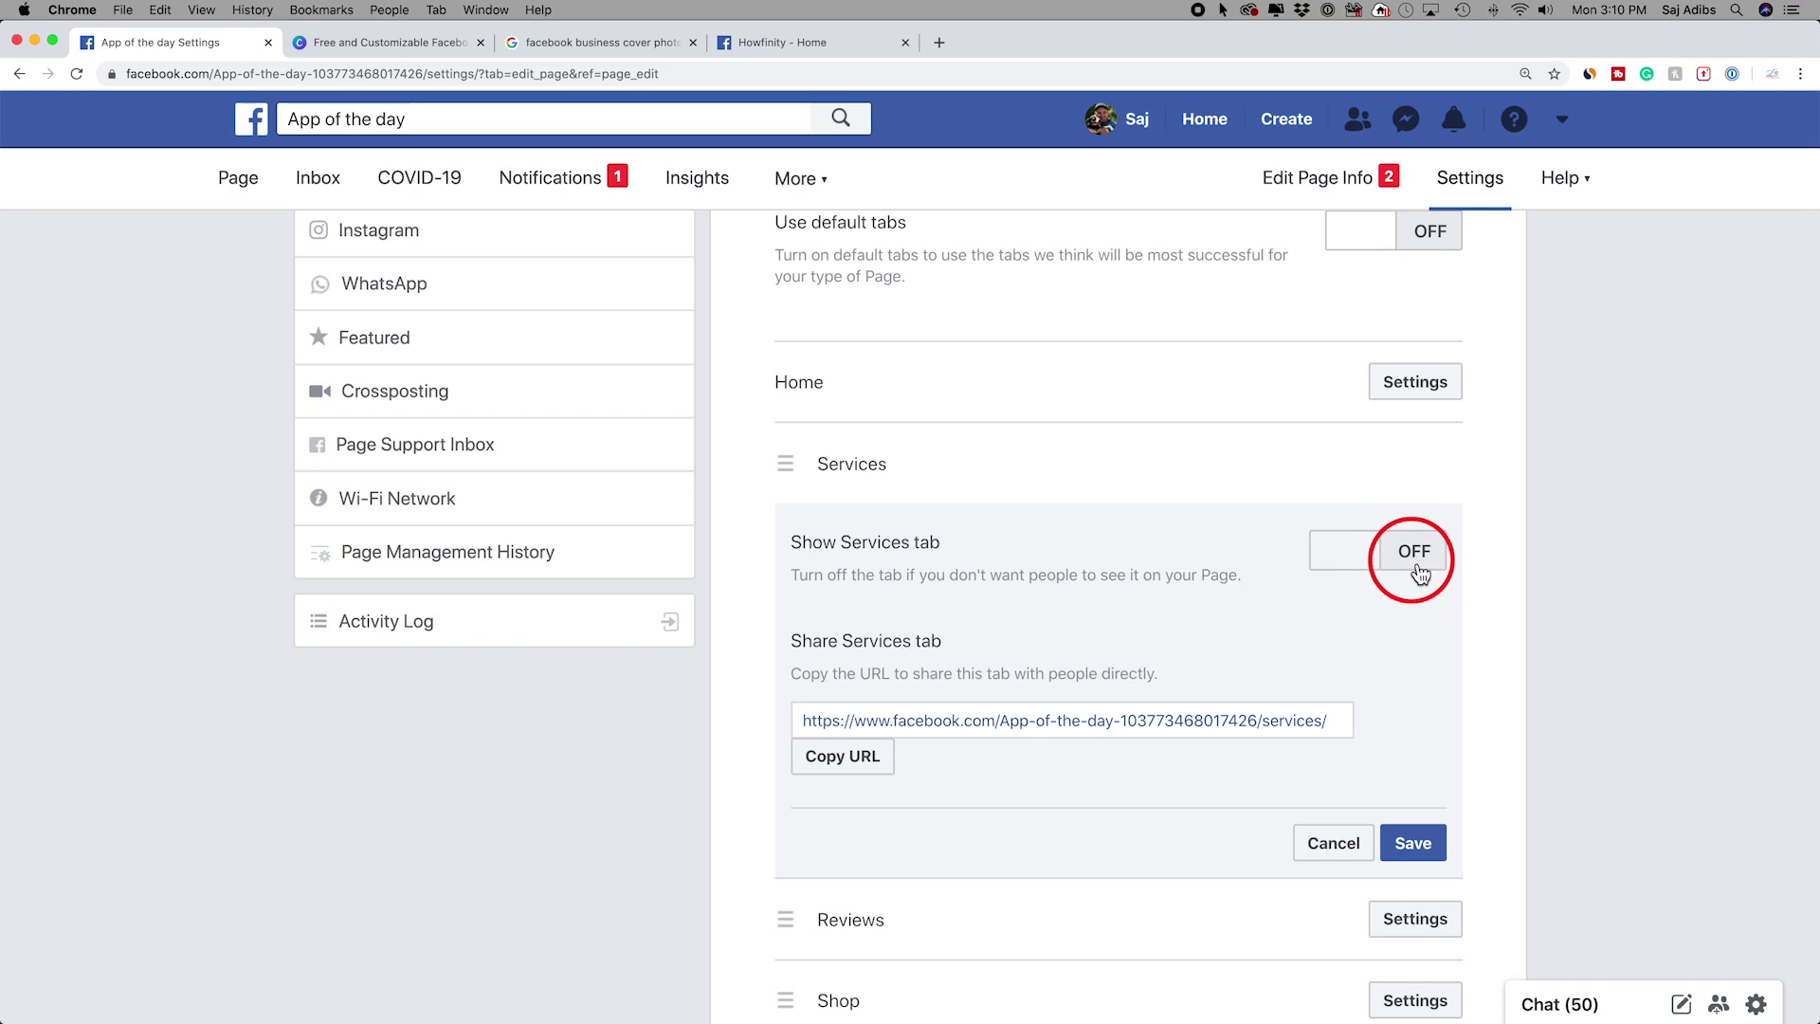
pyautogui.click(1423, 857)
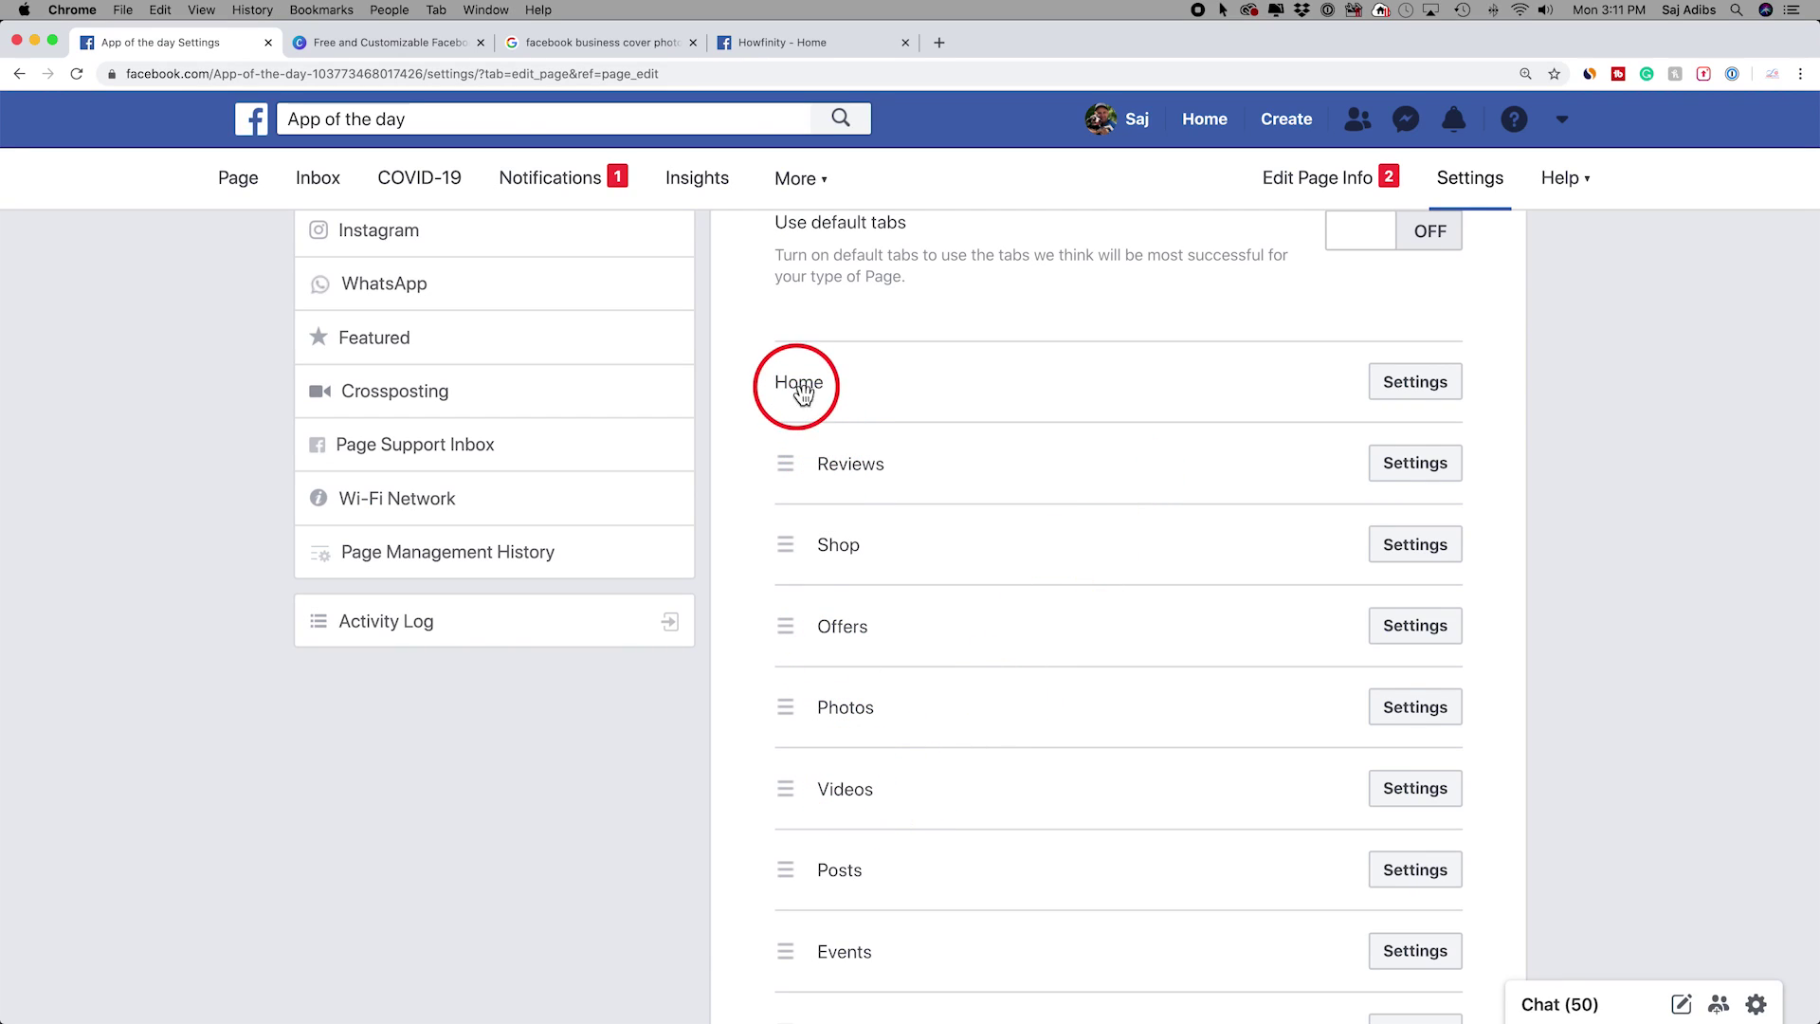
# Move the Videos tab directly below Home in the page's tab order
pyautogui.moveTo(794, 806); pyautogui.dragTo(779, 463)
pyautogui.scroll(-1, 802, 490)
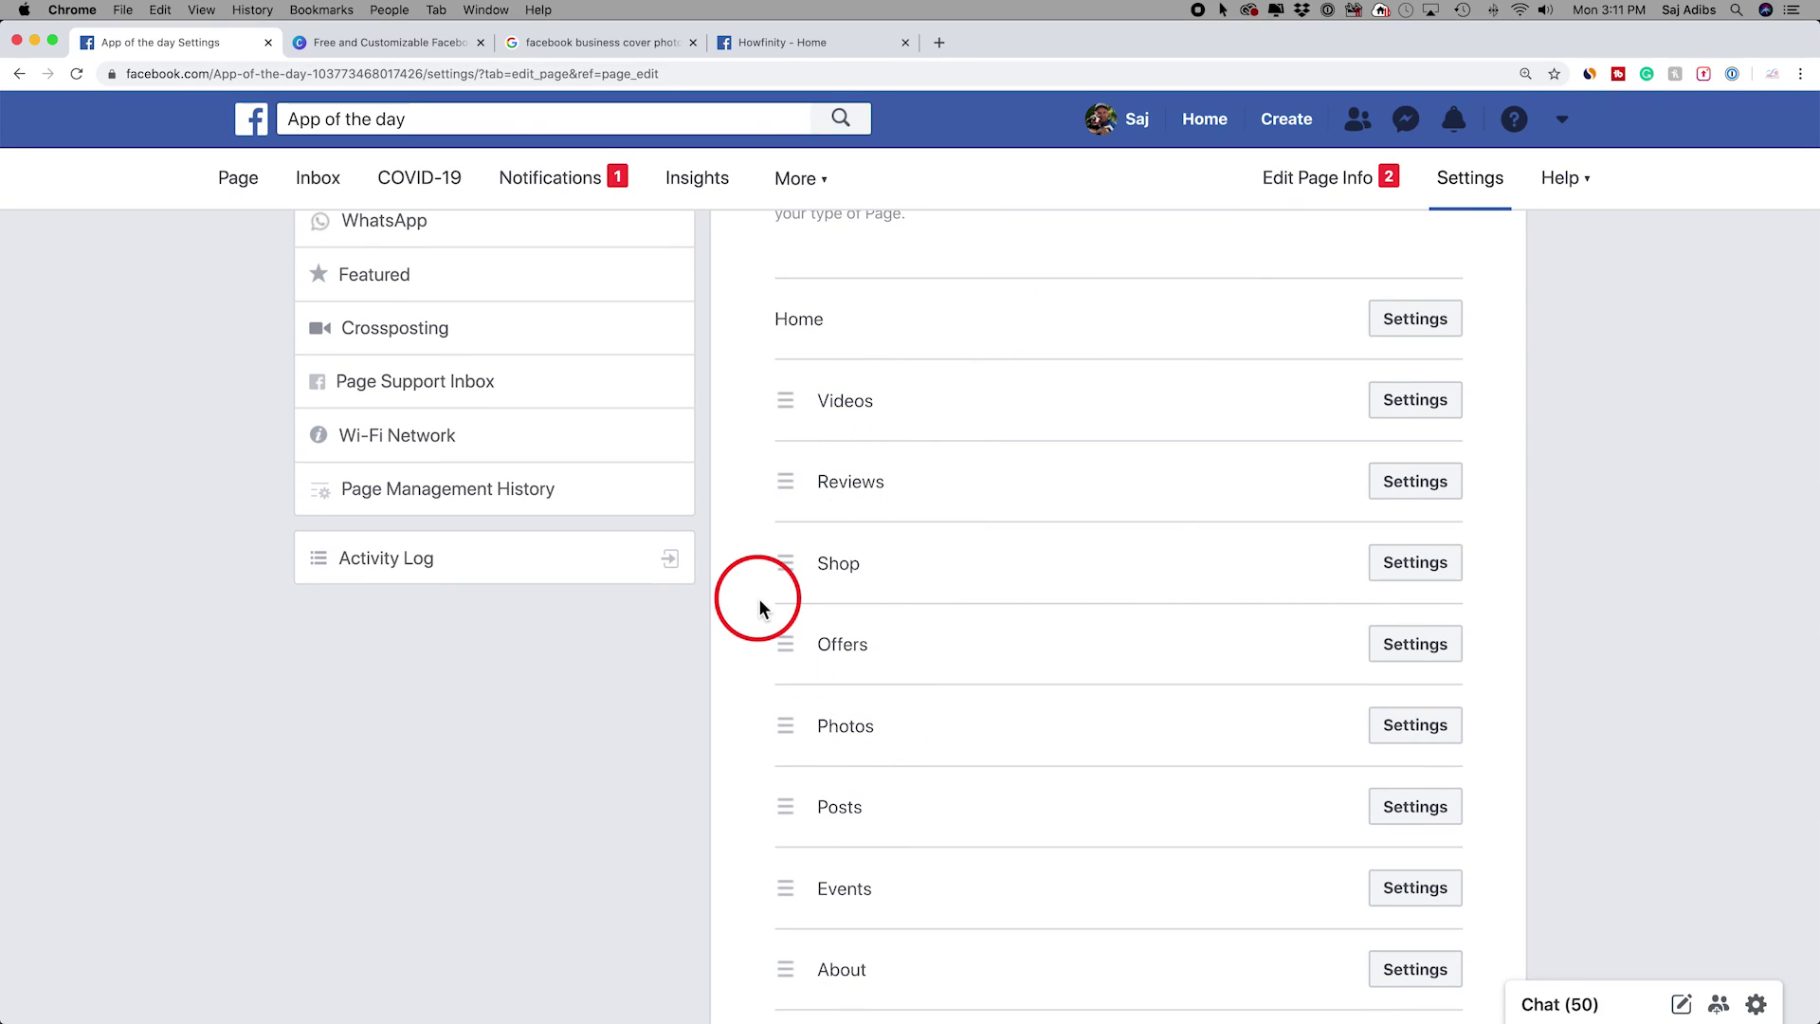
# Hide the Offers and Events tabs from the page and save the changes
pyautogui.scroll(-1, 1410, 742)
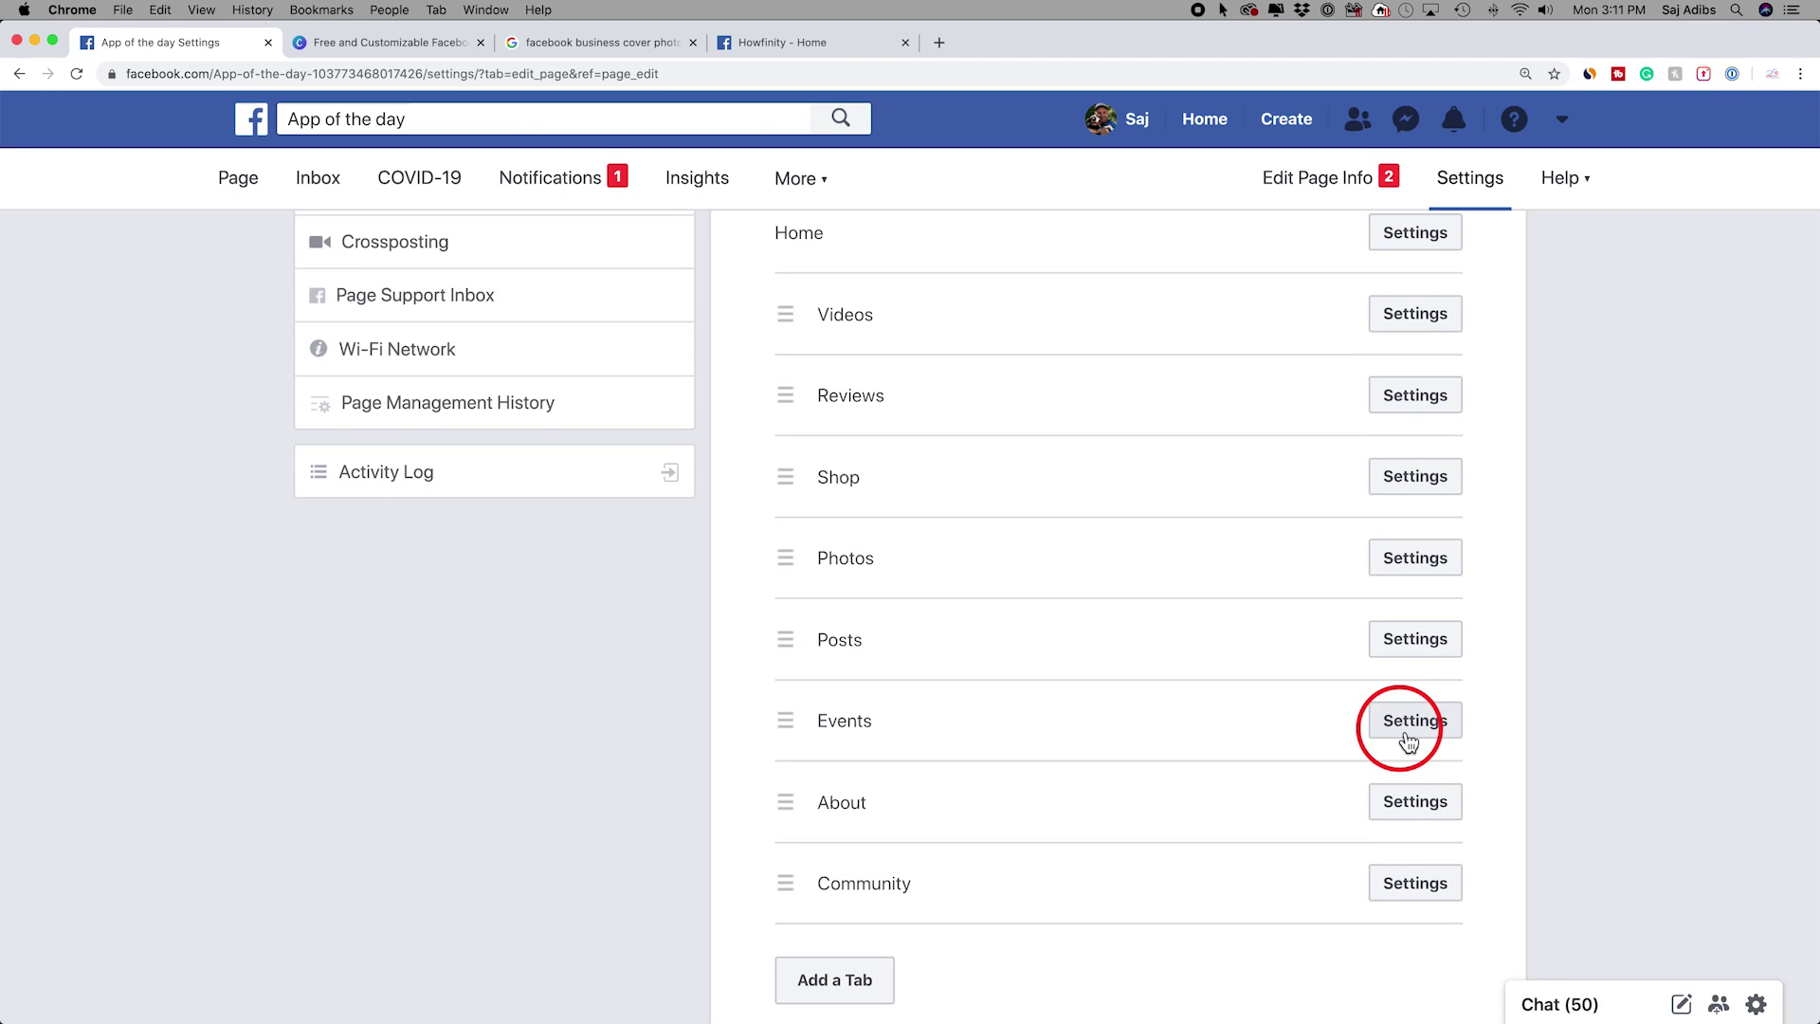
pyautogui.click(1408, 736)
pyautogui.click(1346, 804)
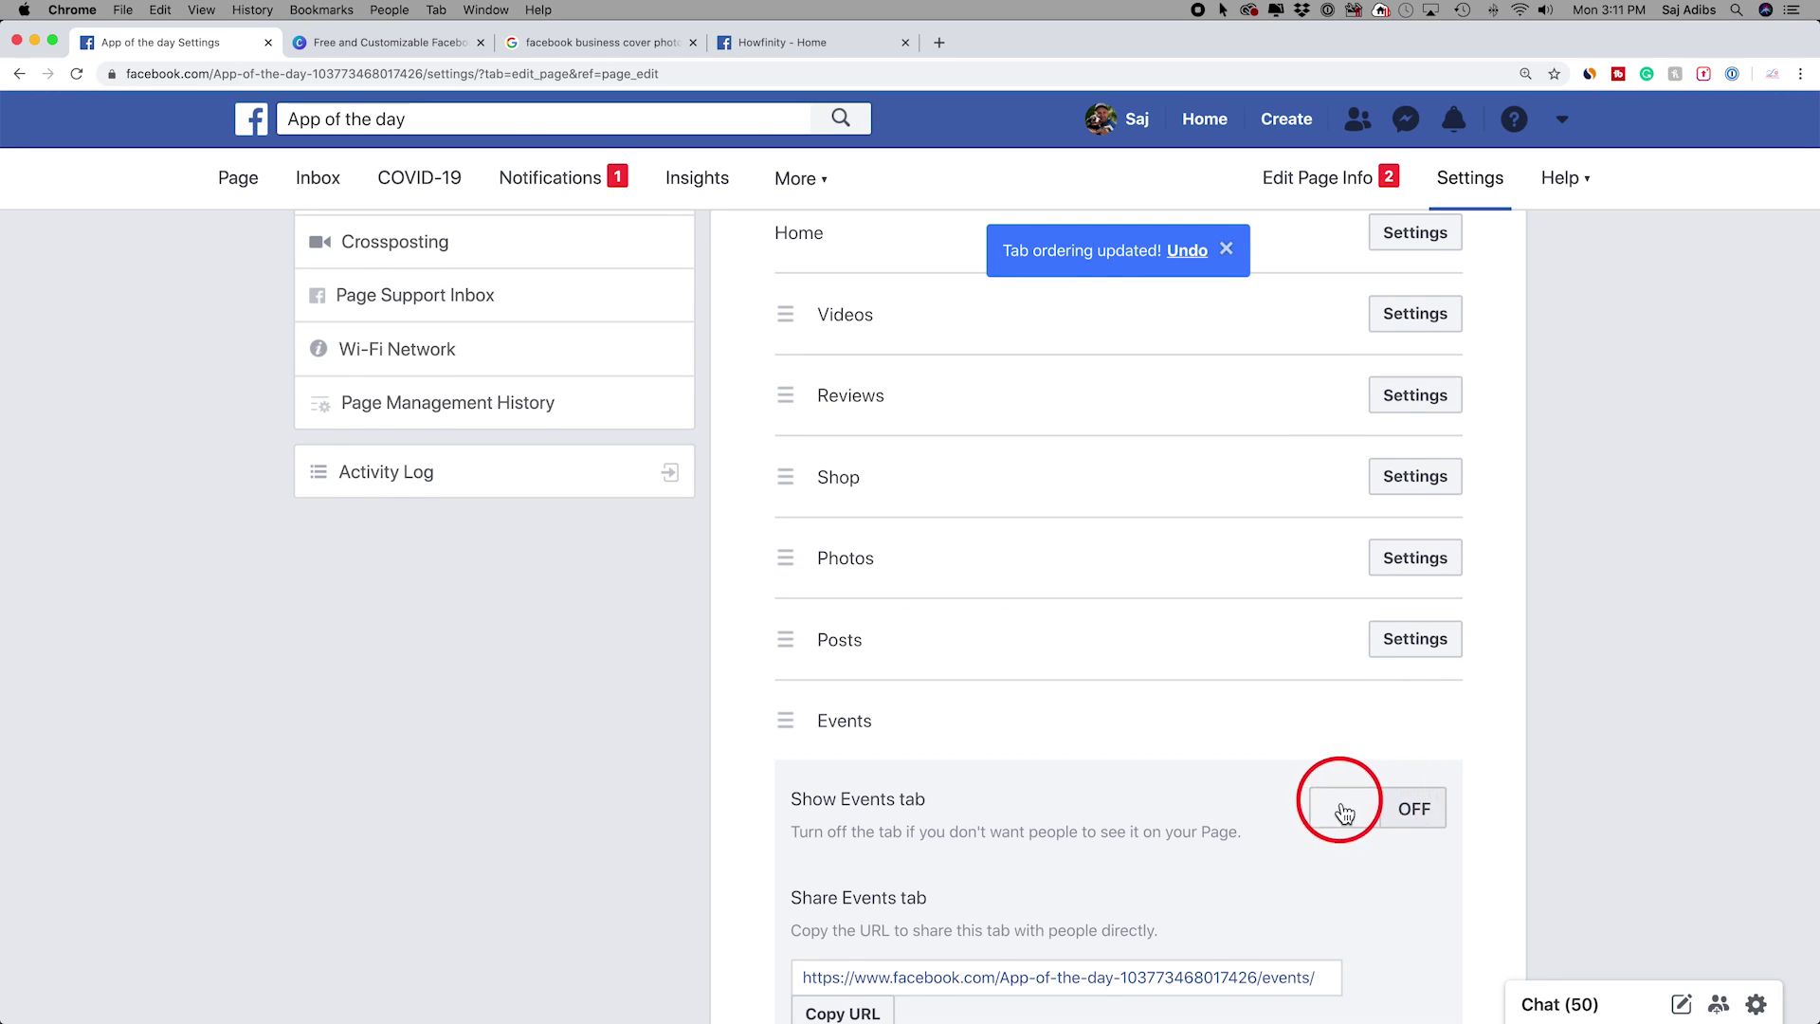
pyautogui.scroll(-2, 1342, 816)
pyautogui.click(1412, 932)
# Return to the page itself and check the full list of its reordered tabs
pyautogui.scroll(3, 1085, 785)
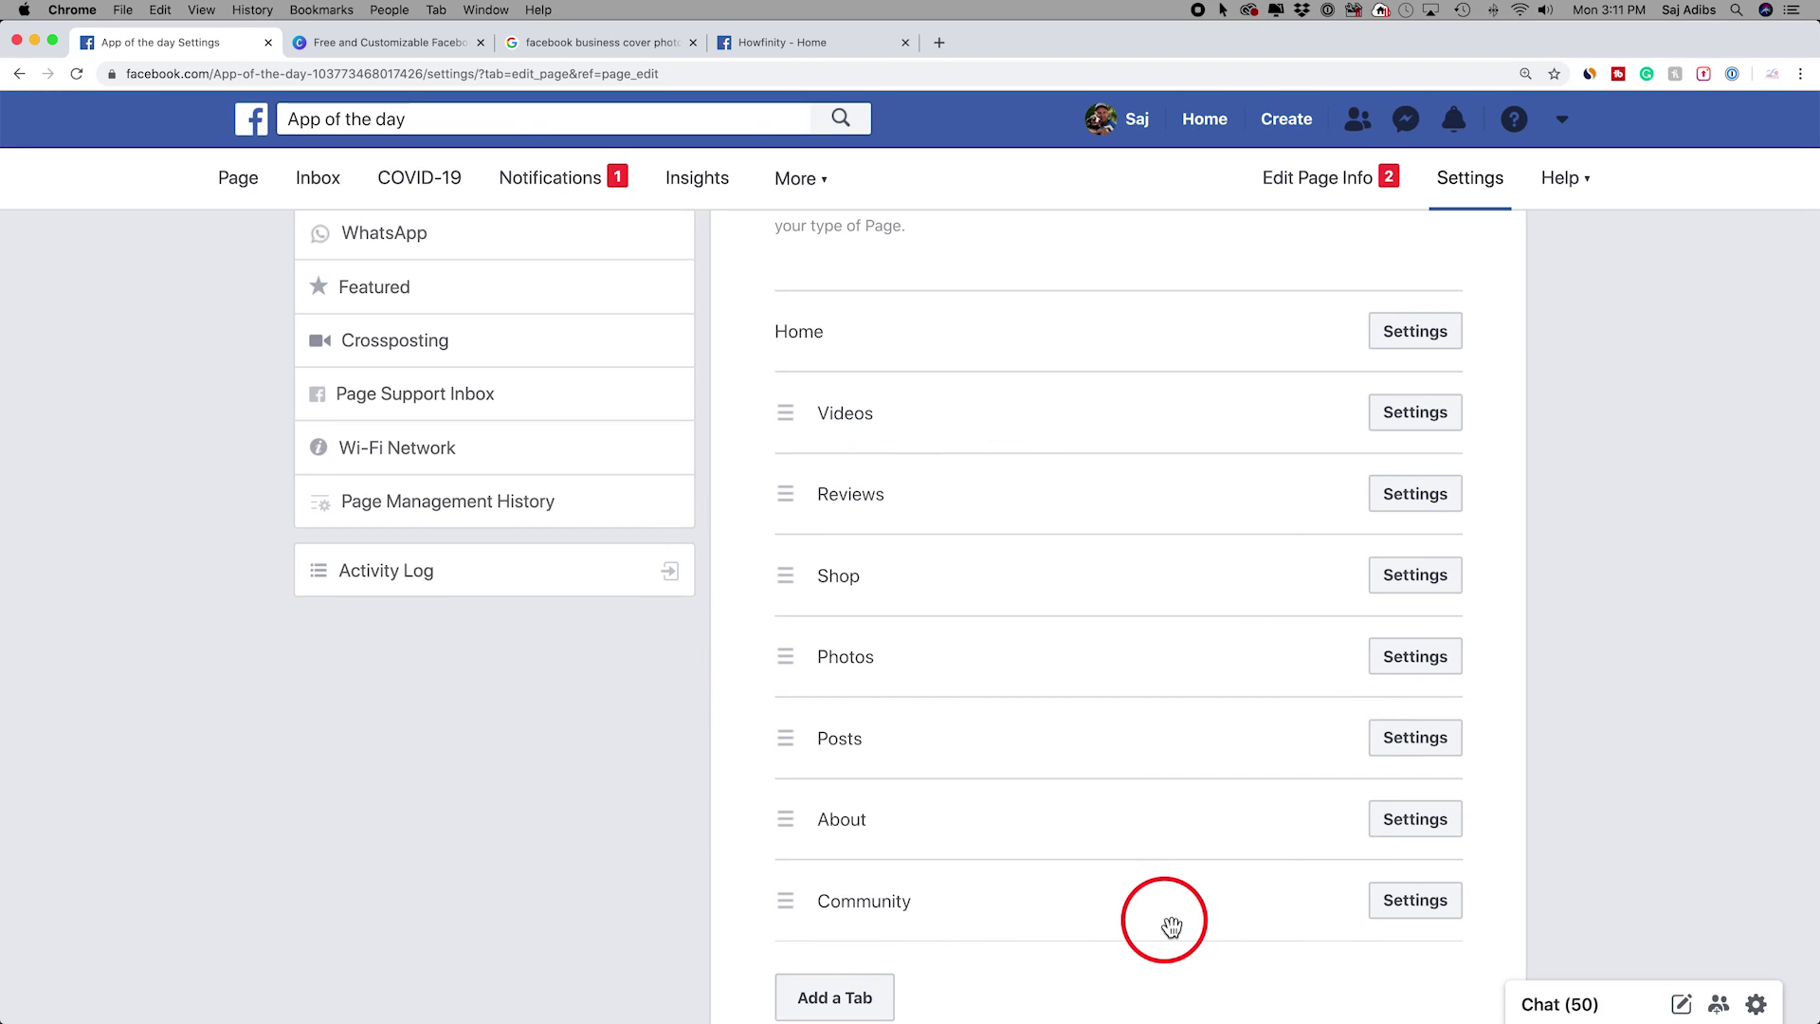
pyautogui.scroll(7, 1172, 926)
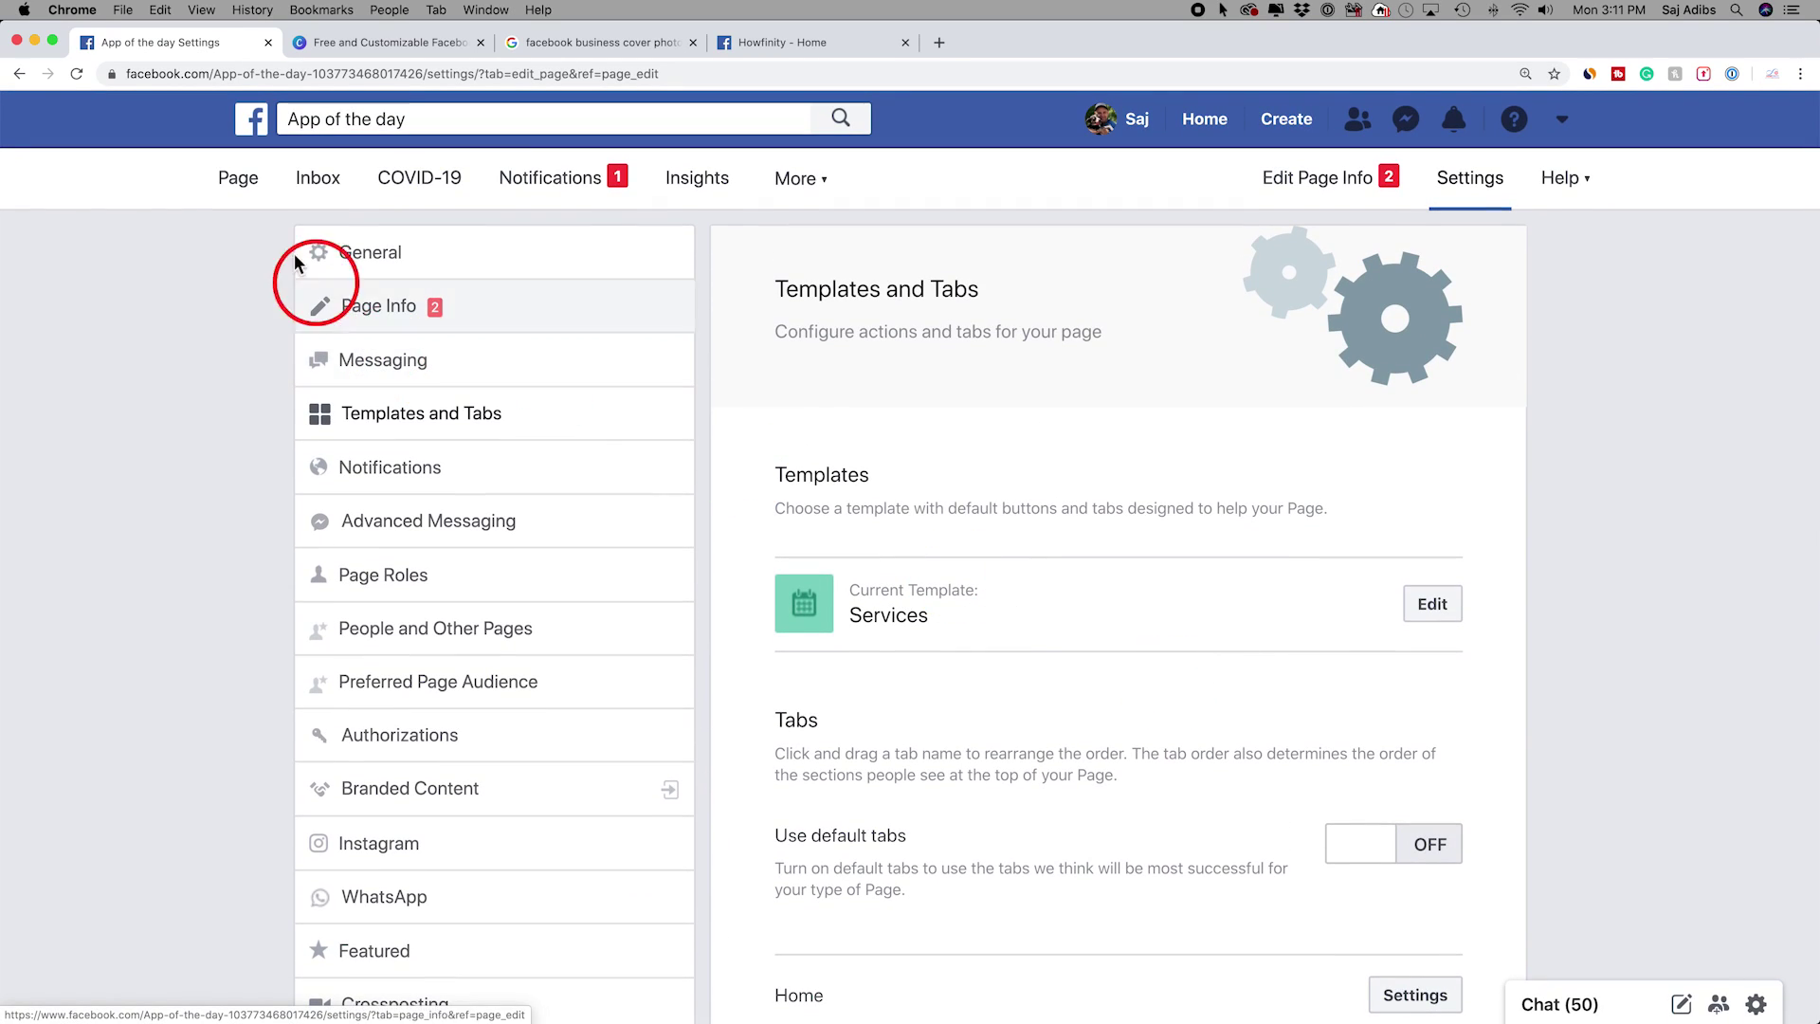
pyautogui.click(238, 190)
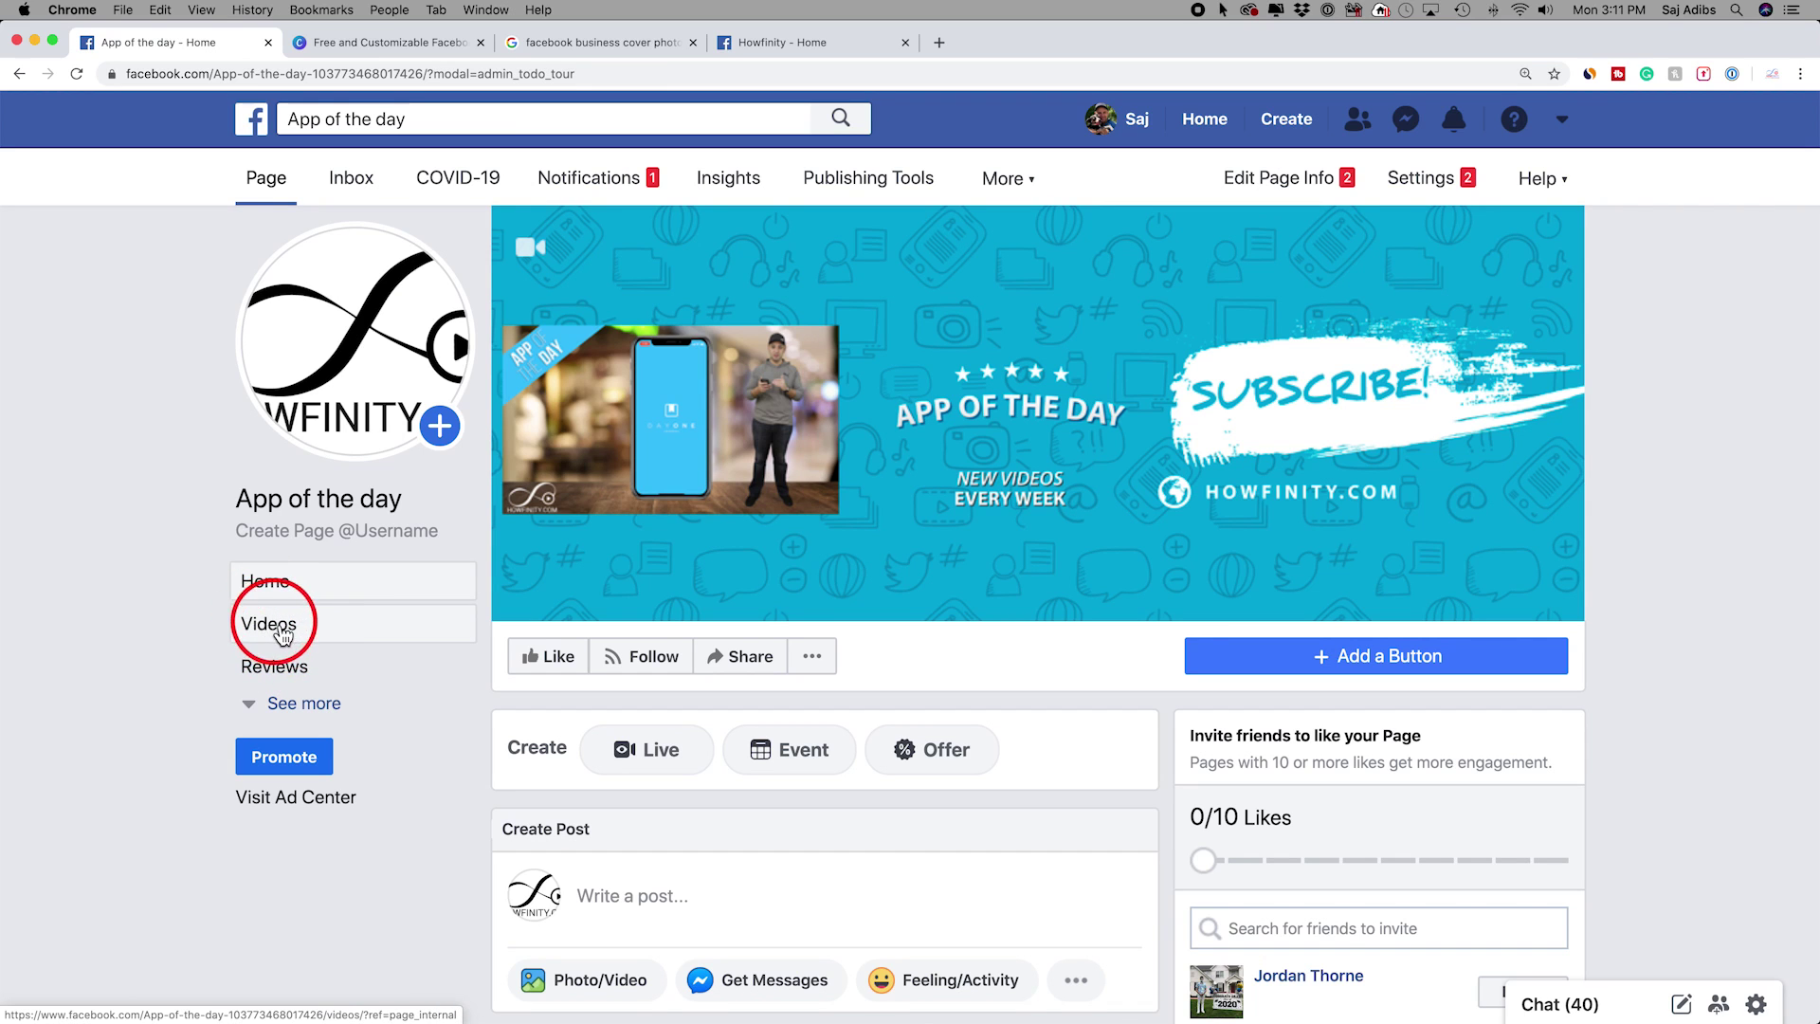
pyautogui.click(277, 706)
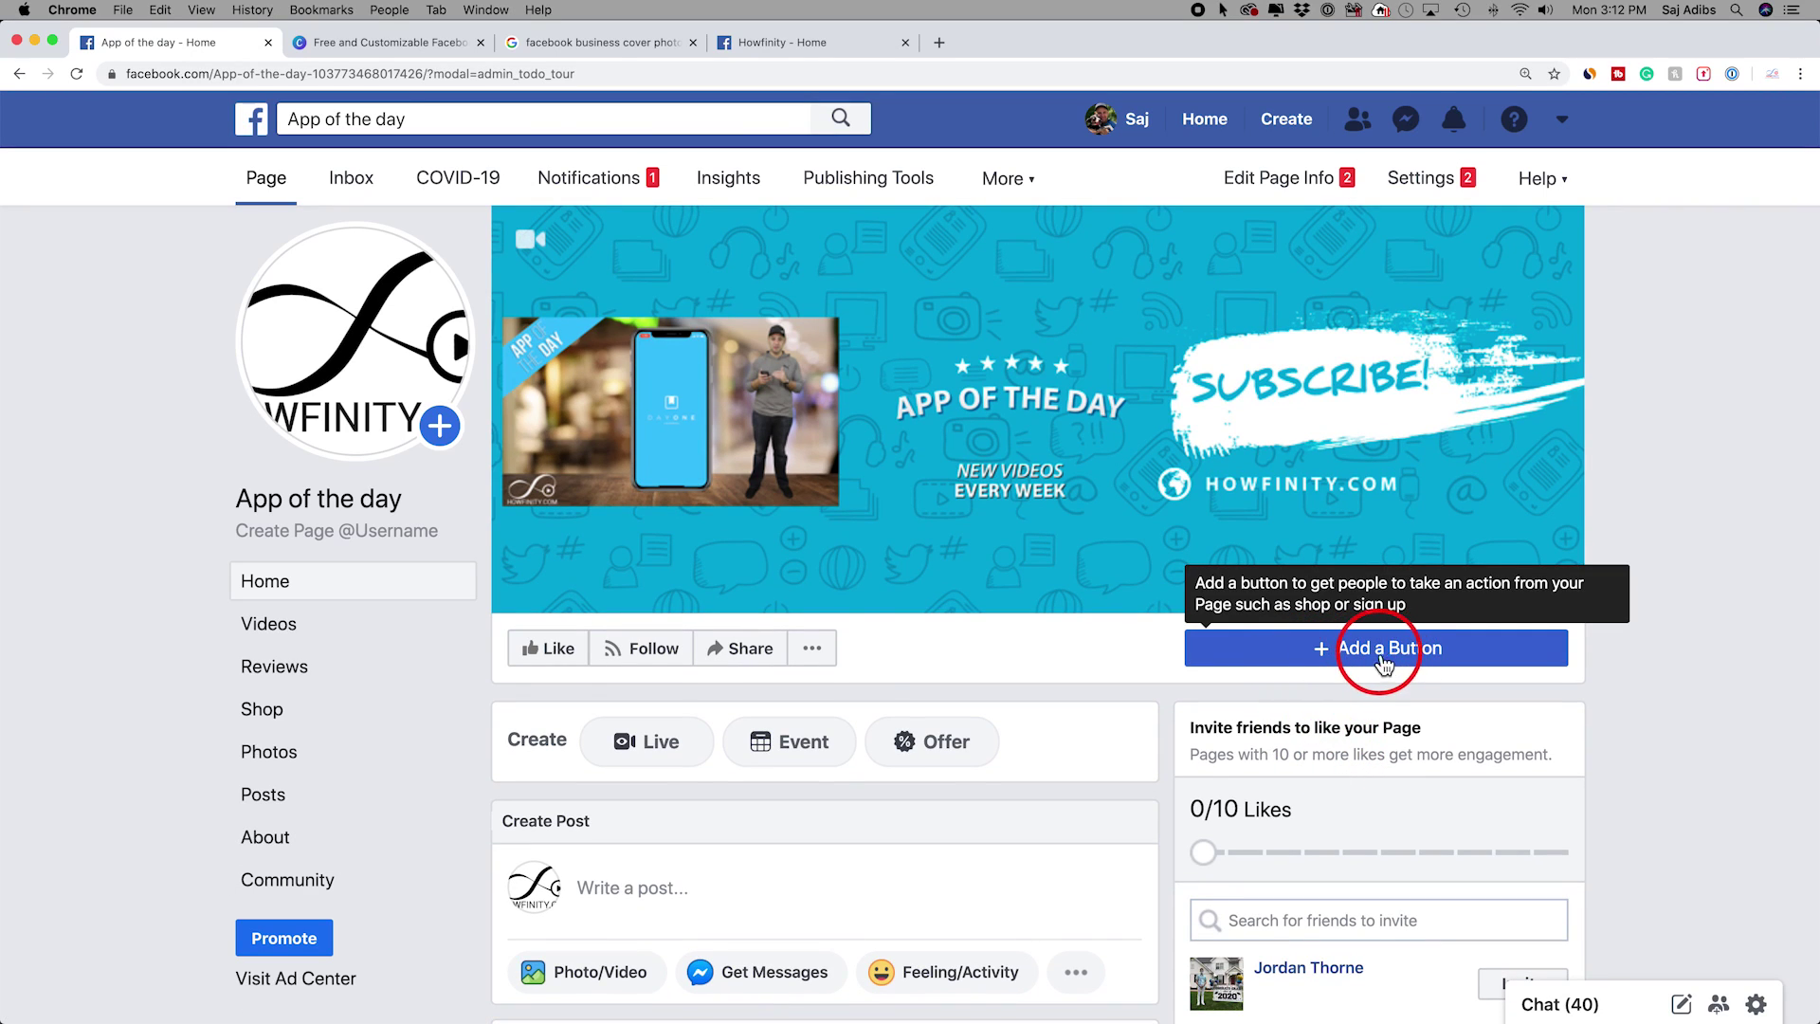
# Add a page button of type Watch Video from the options for learning more about the business
pyautogui.click(1291, 652)
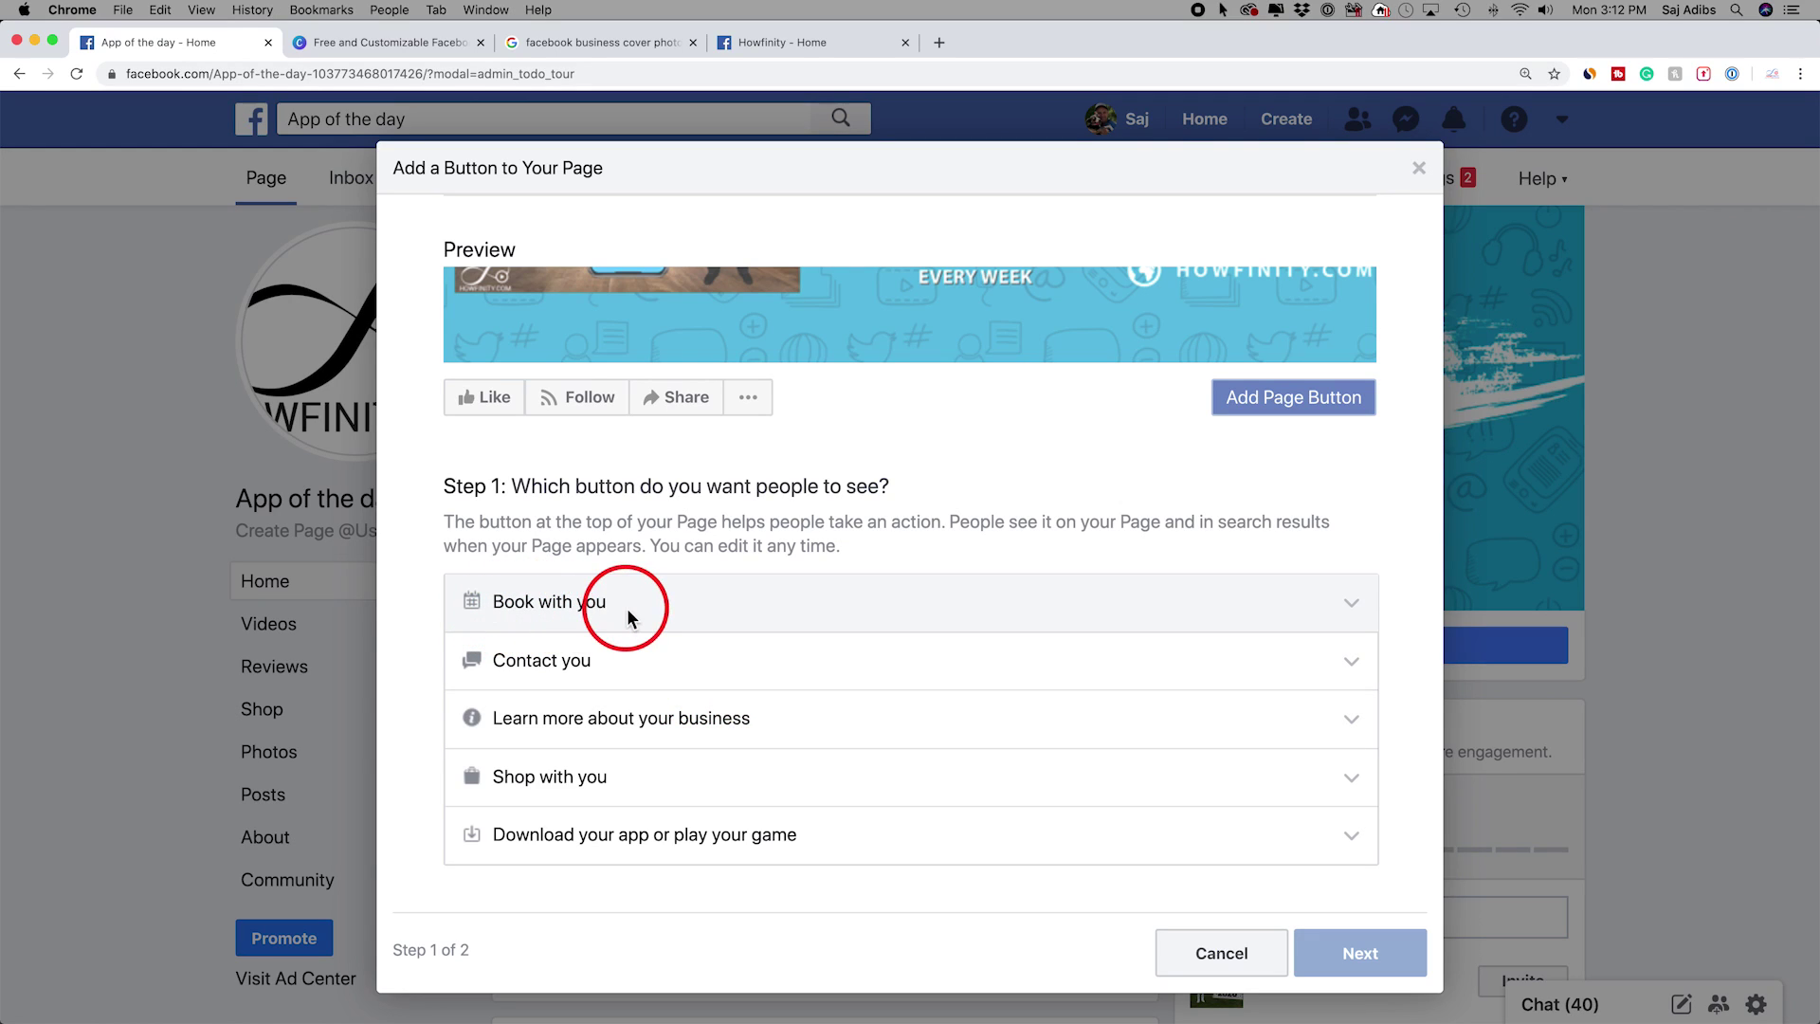
pyautogui.click(1350, 721)
pyautogui.click(474, 780)
pyautogui.click(1377, 1010)
# Make the Watch Video button lead to the howfinity.com website and finish adding it
pyautogui.click(496, 740)
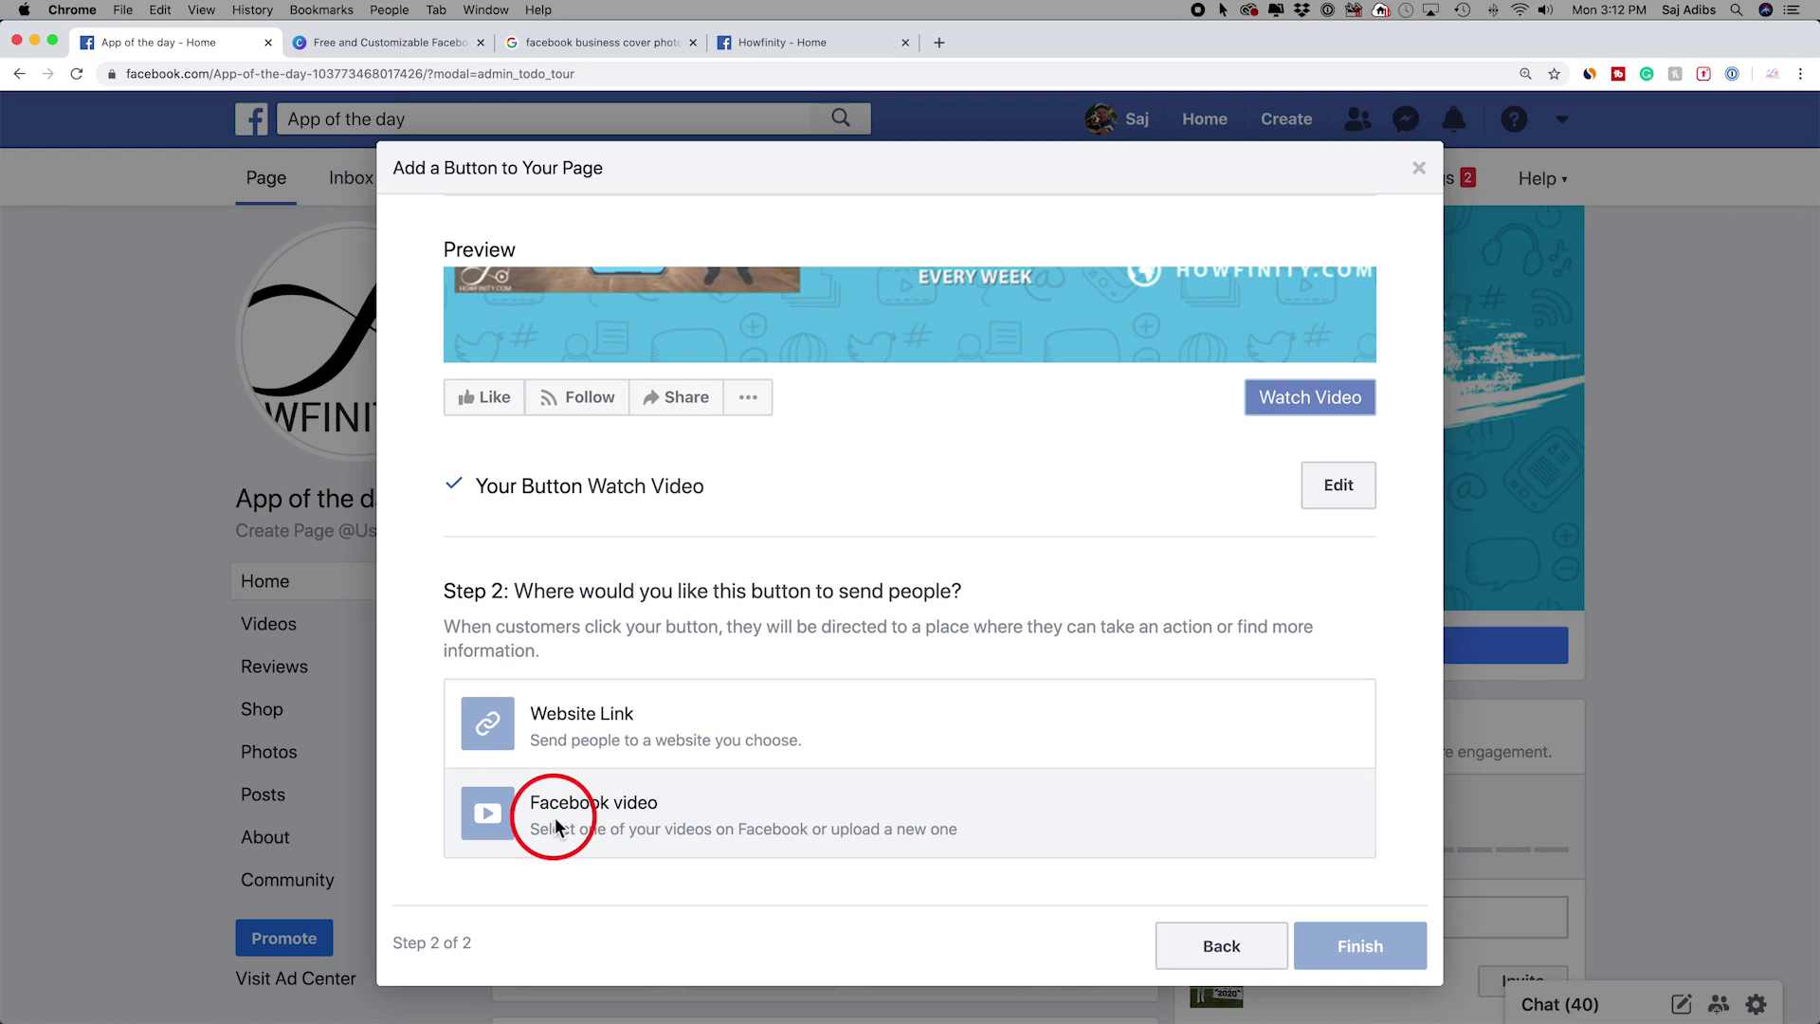
pyautogui.click(472, 737)
pyautogui.click(706, 317)
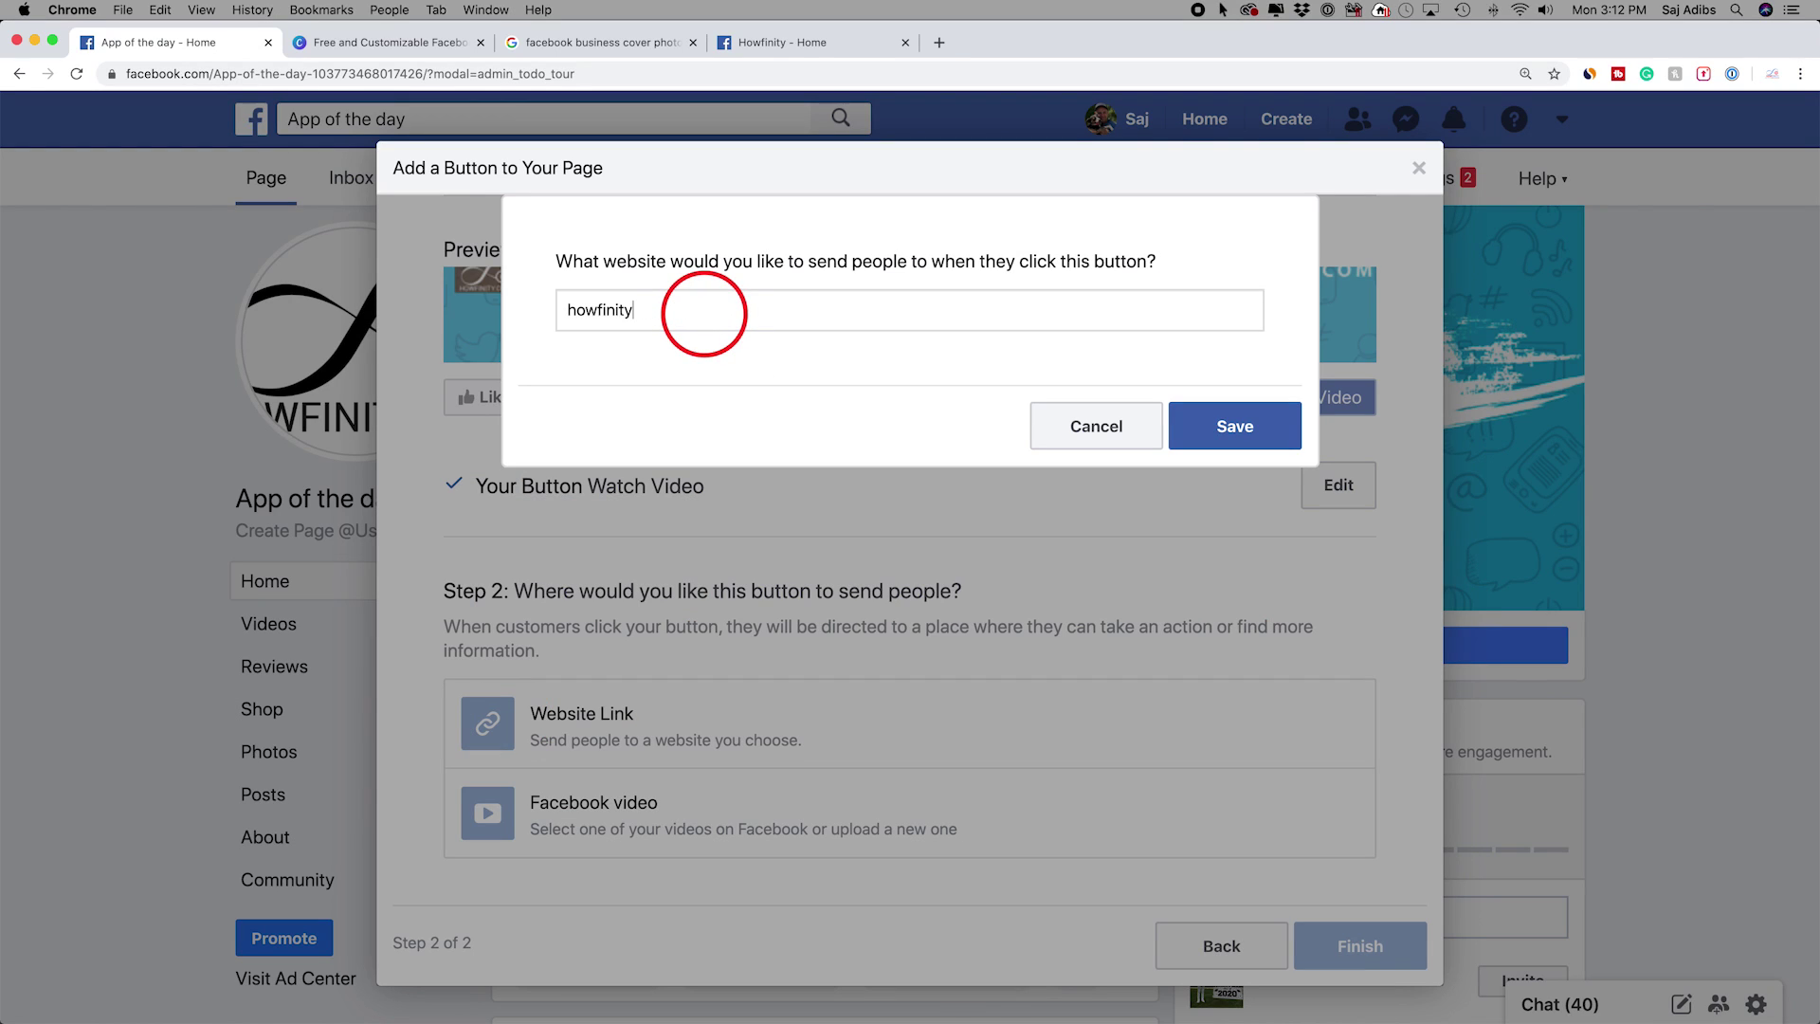
pyautogui.click(1353, 781)
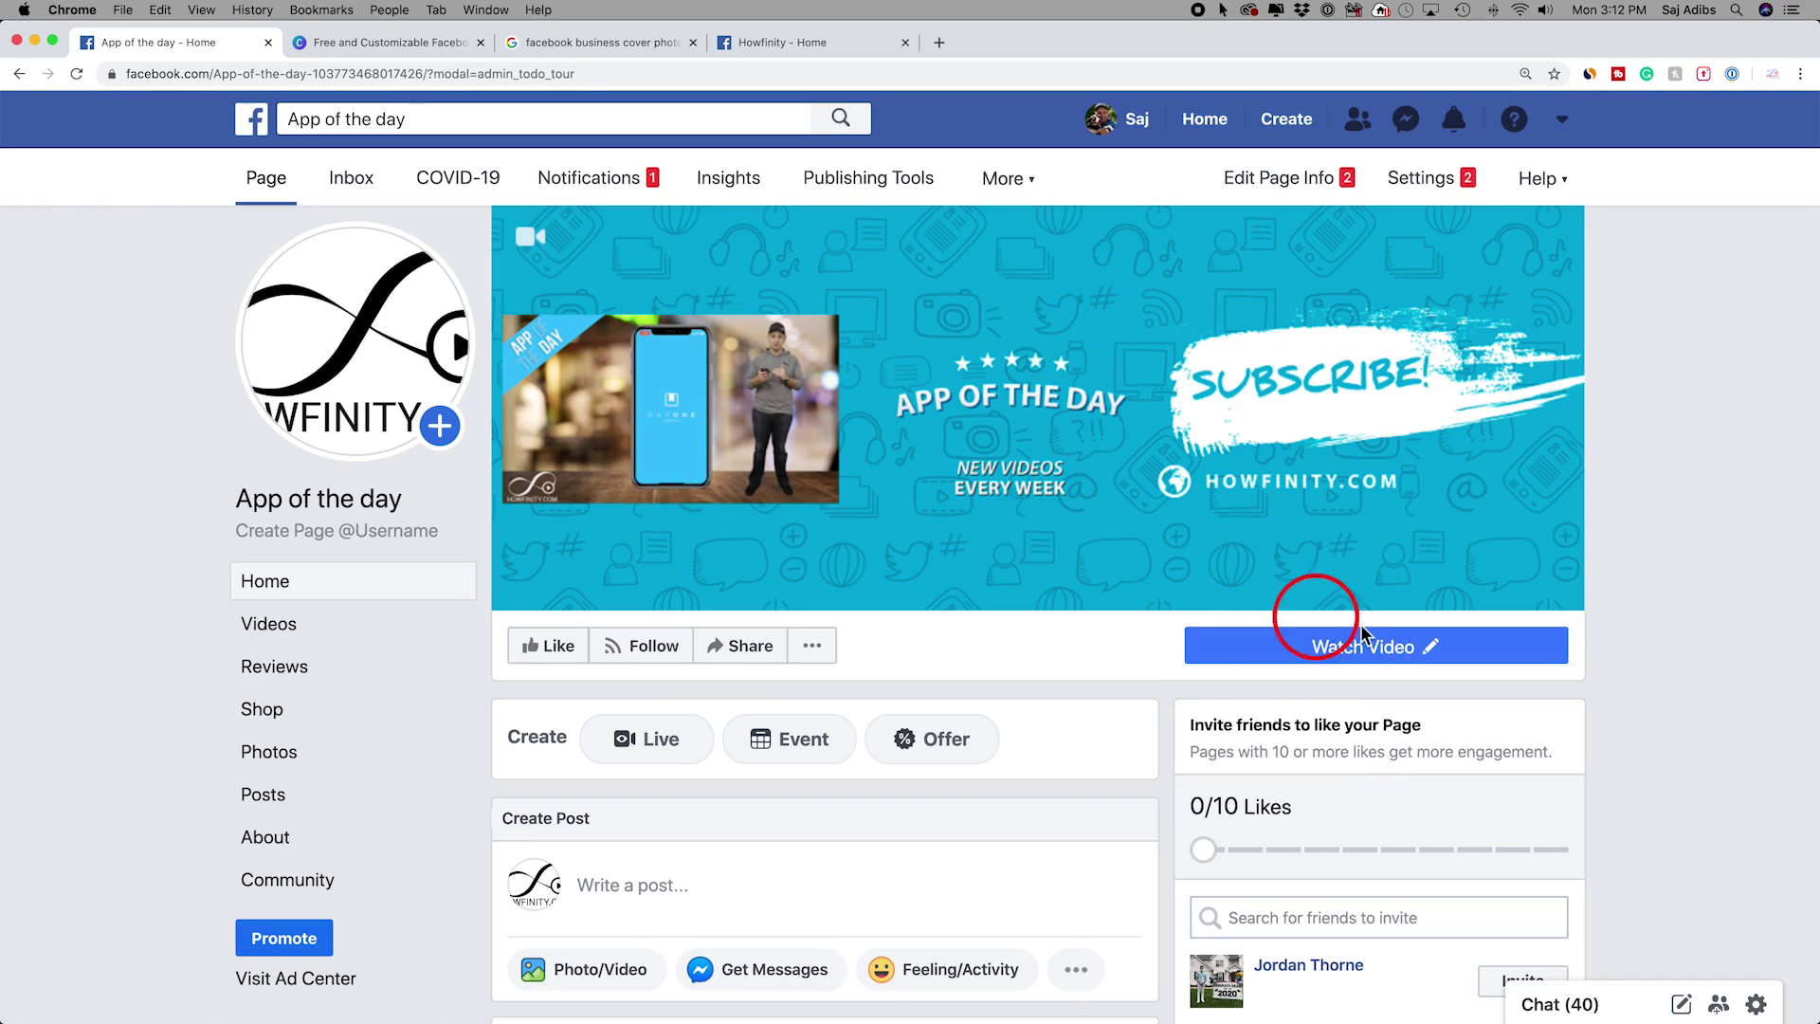
# Test the Watch Video button's website link, close the opened site and return to the page
pyautogui.click(1422, 647)
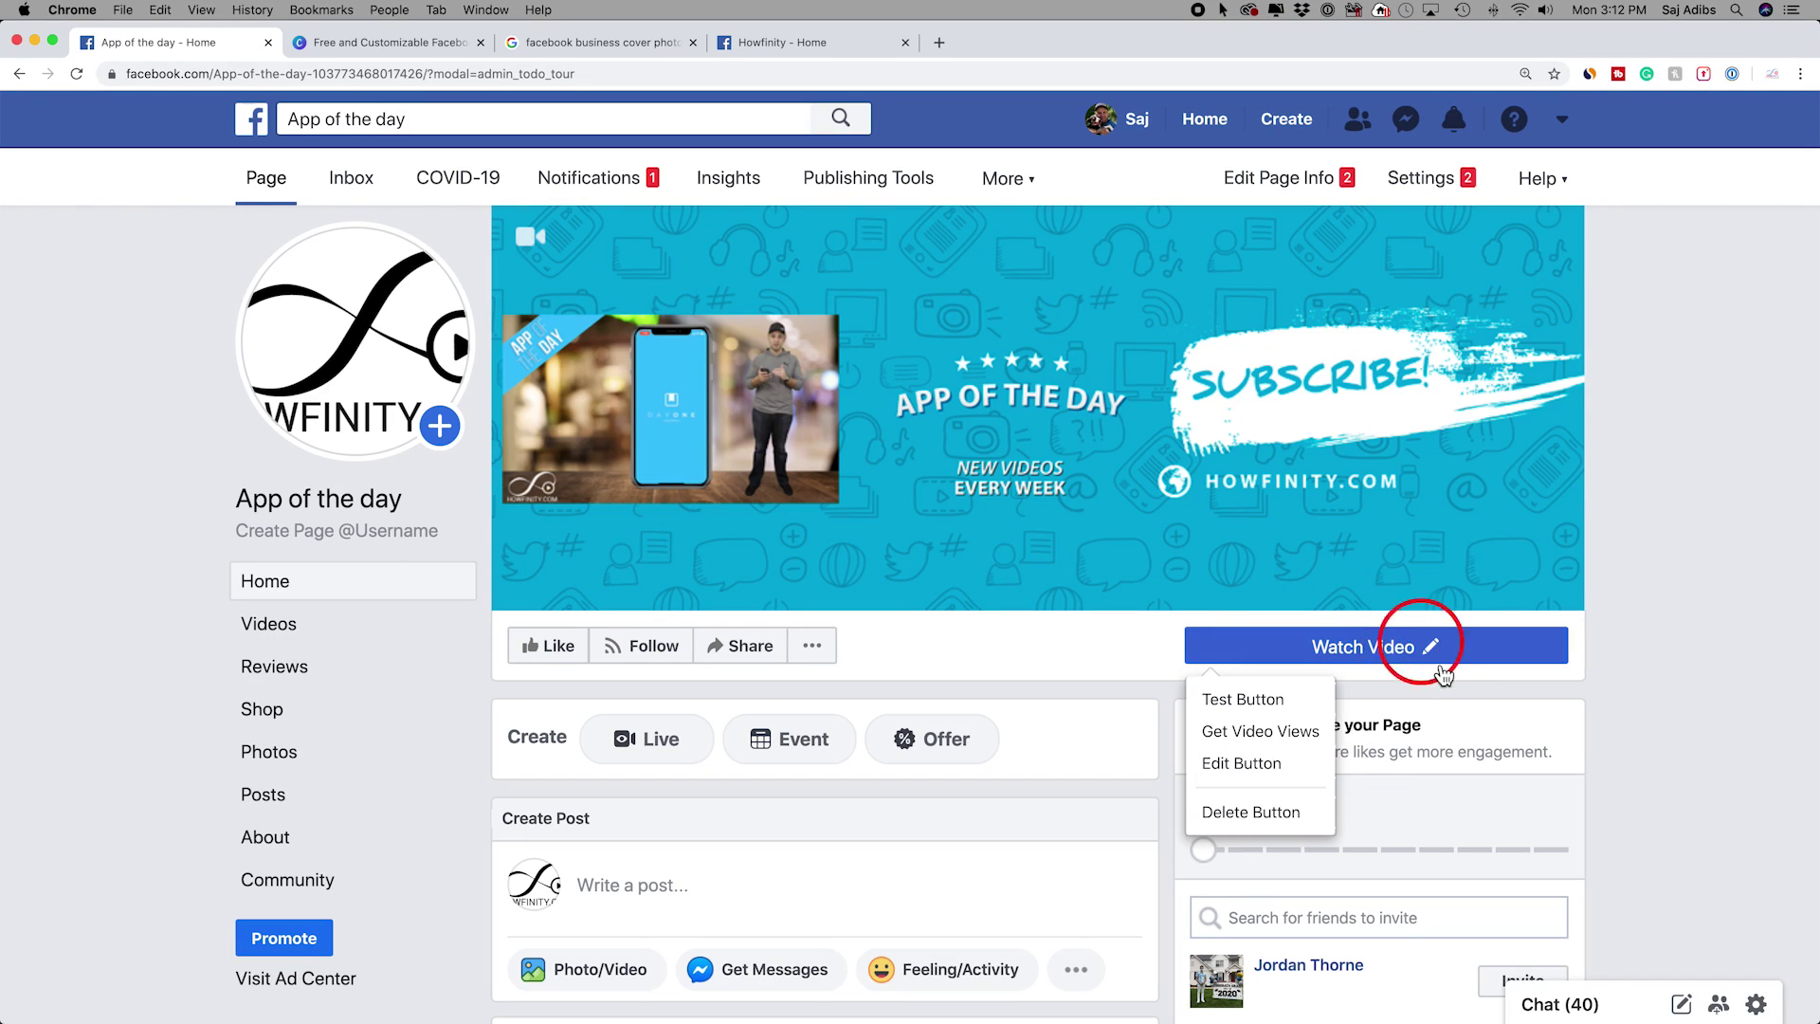
pyautogui.click(1263, 701)
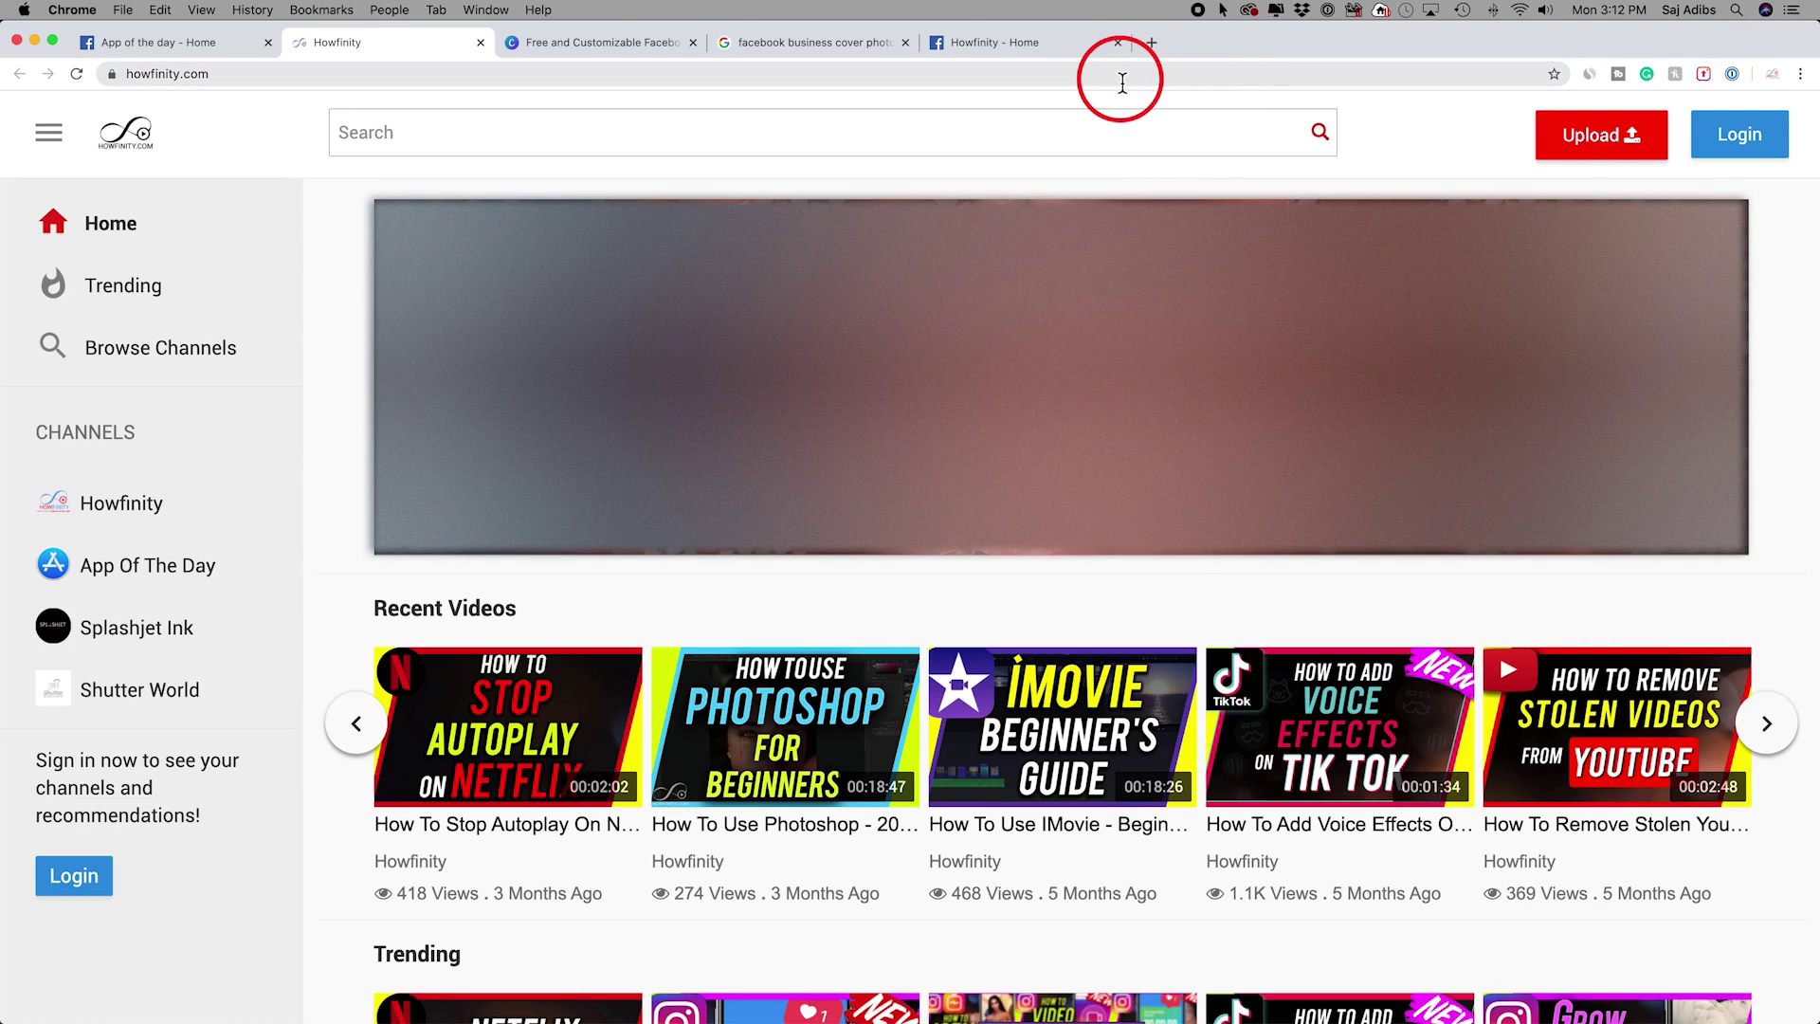
pyautogui.press('super+w')
pyautogui.click(1362, 656)
pyautogui.click(1362, 654)
pyautogui.click(1354, 658)
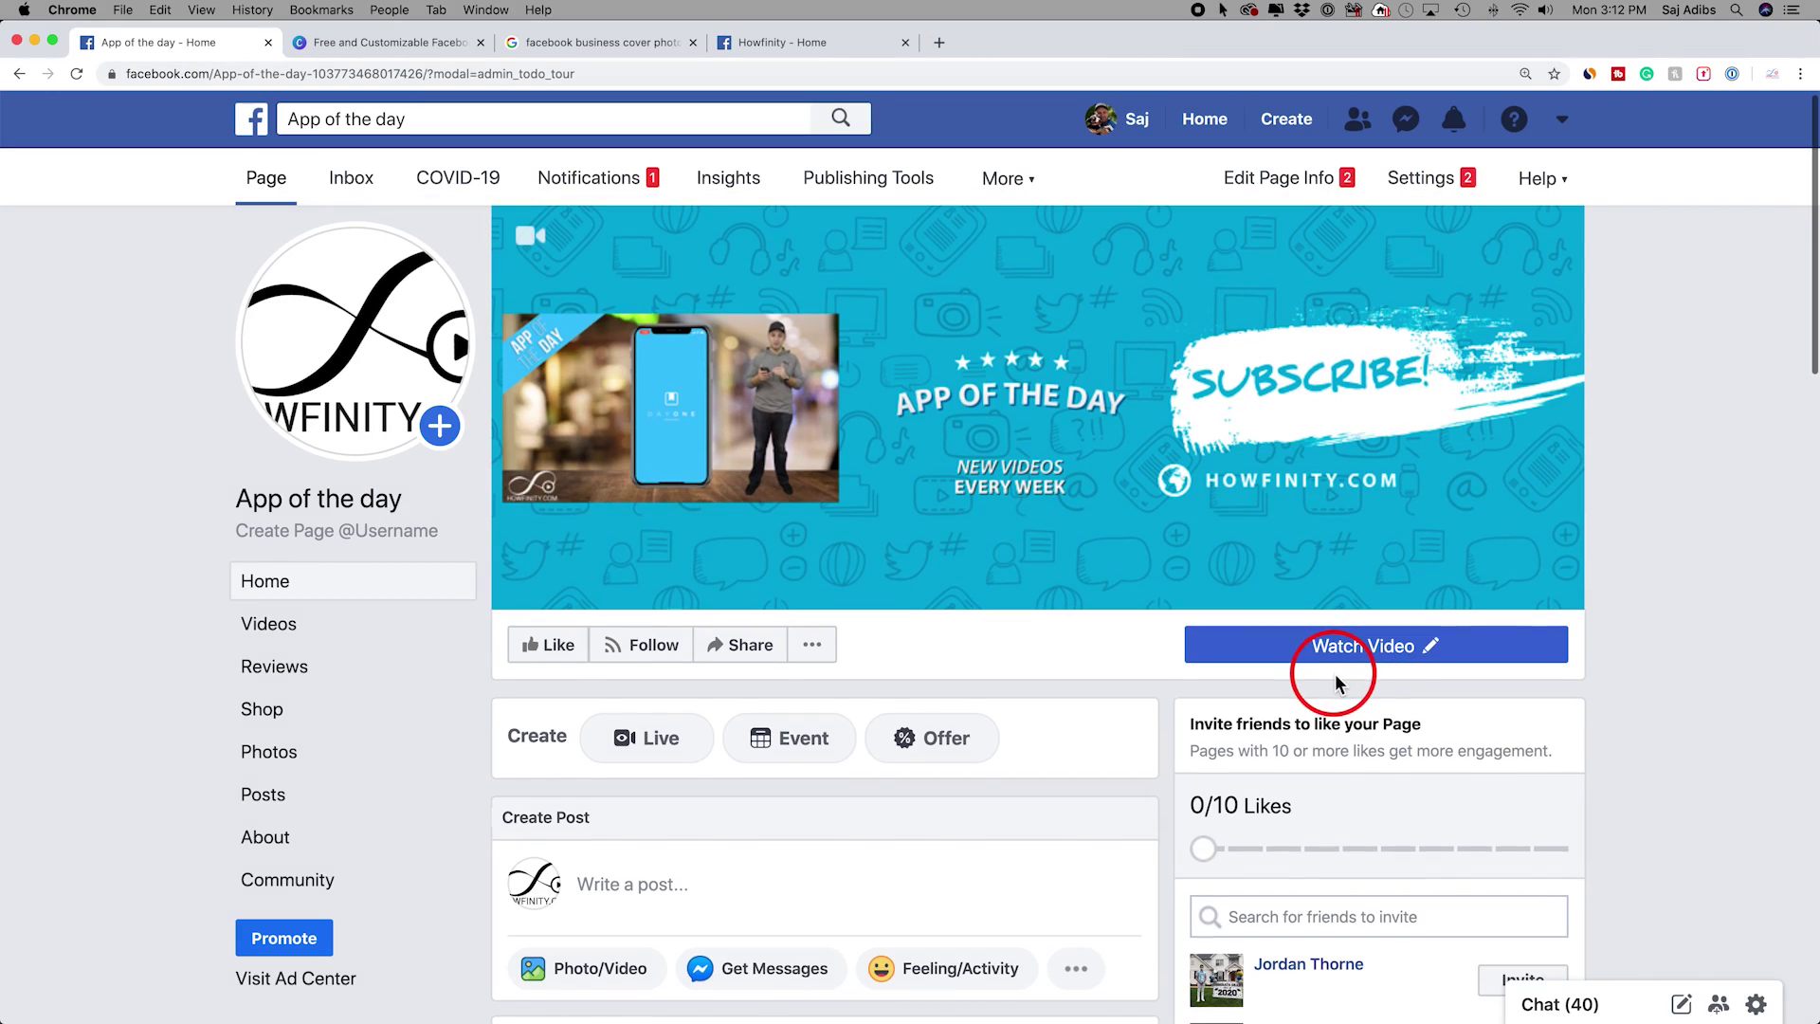
pyautogui.click(1286, 663)
pyautogui.click(1287, 666)
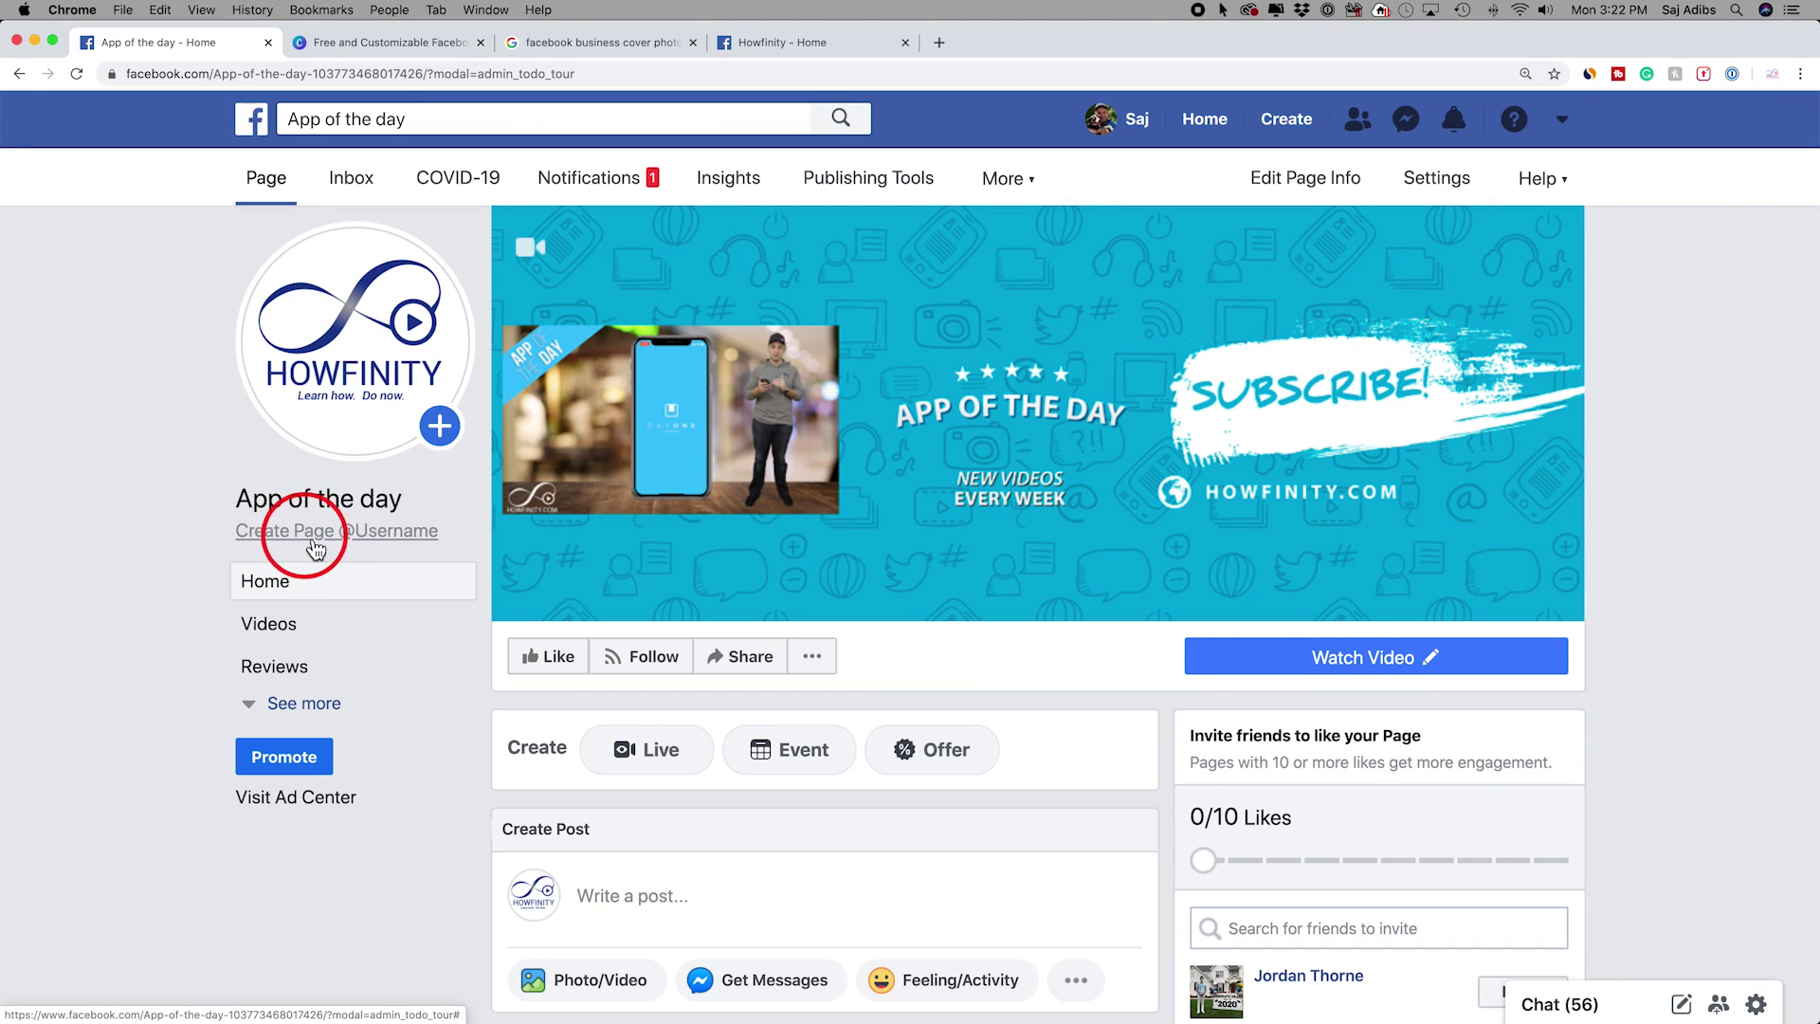
# Try to create the page username "appoftheday", dismiss the dialog and highlight the page's current web address
pyautogui.click(380, 535)
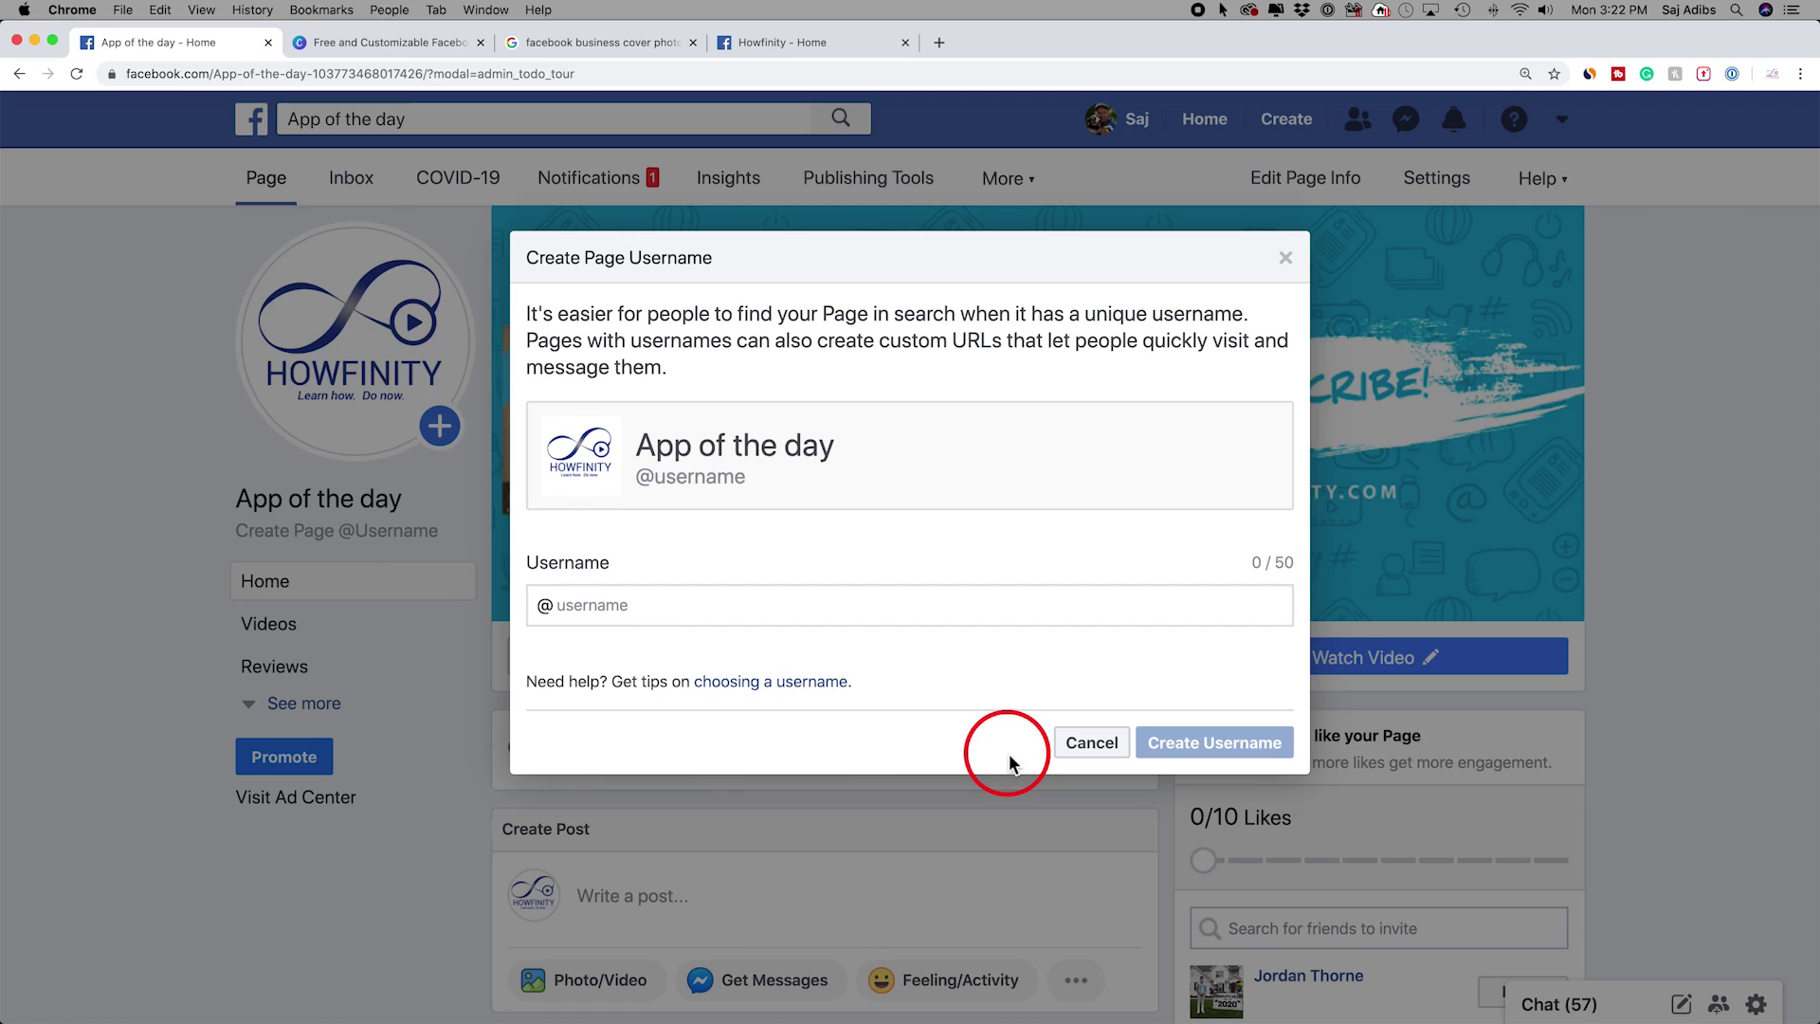
pyautogui.click(572, 615)
pyautogui.click(612, 614)
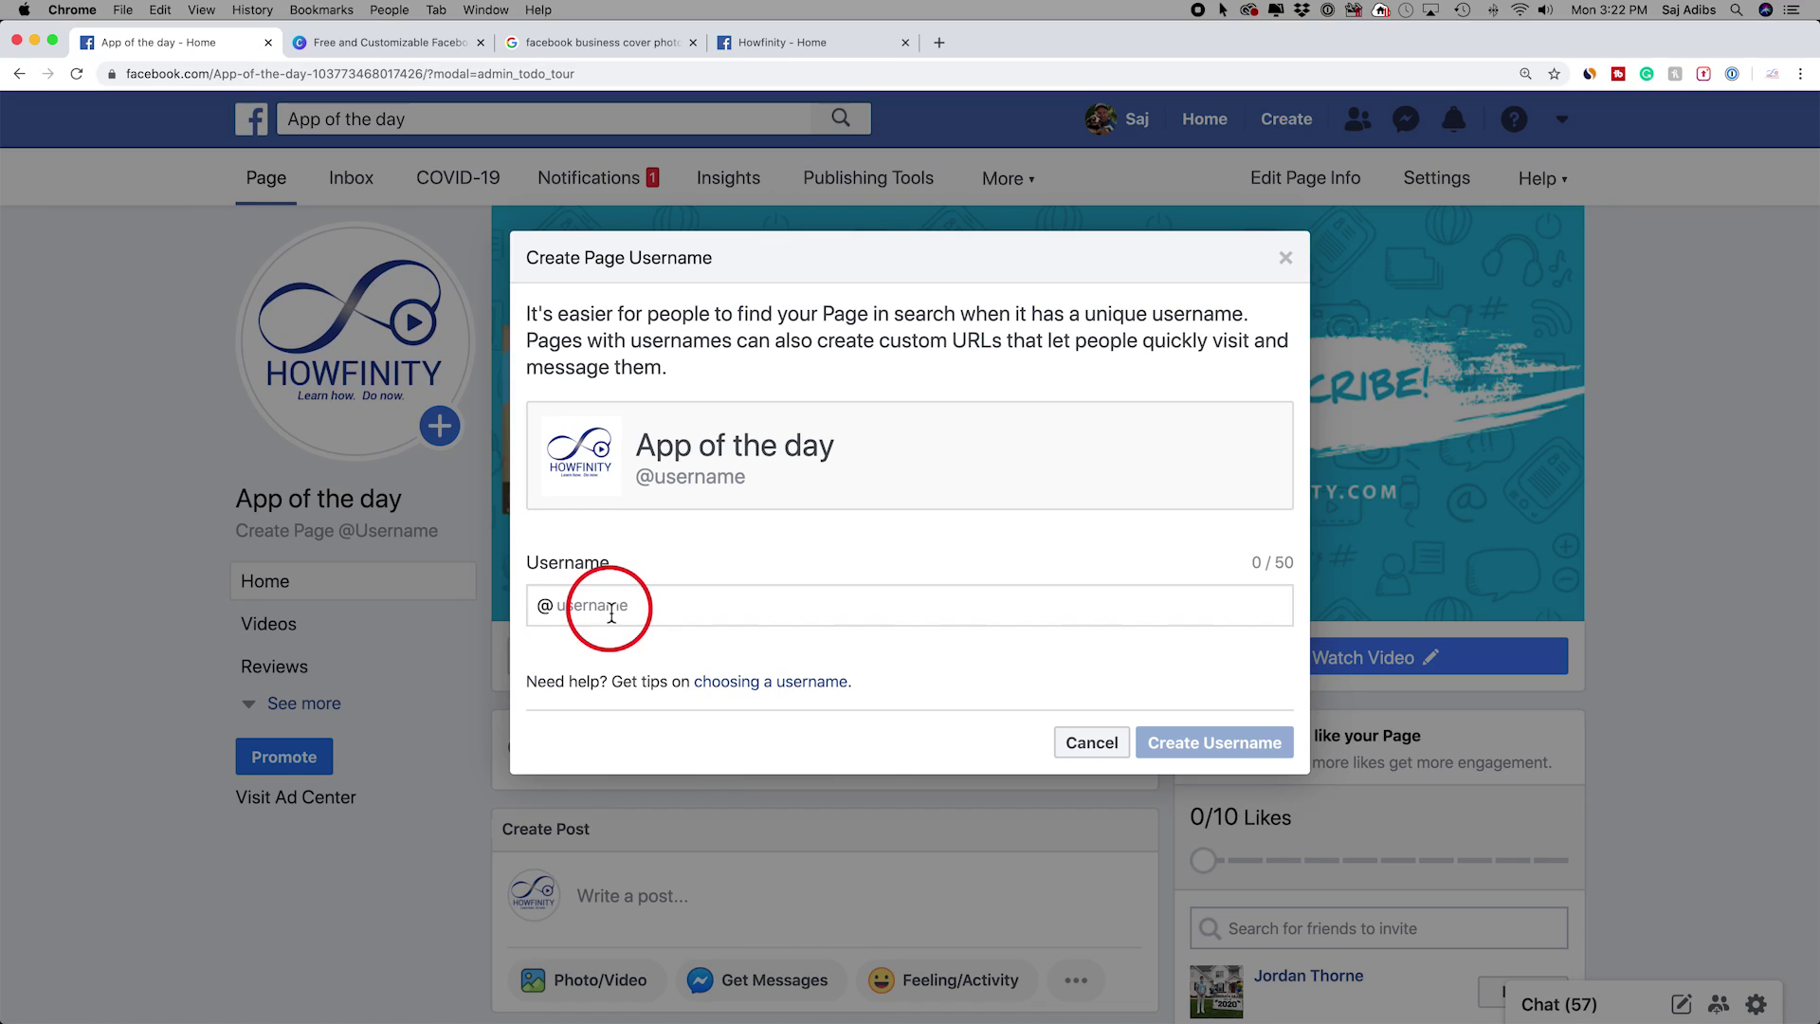
pyautogui.write('appoftheday')
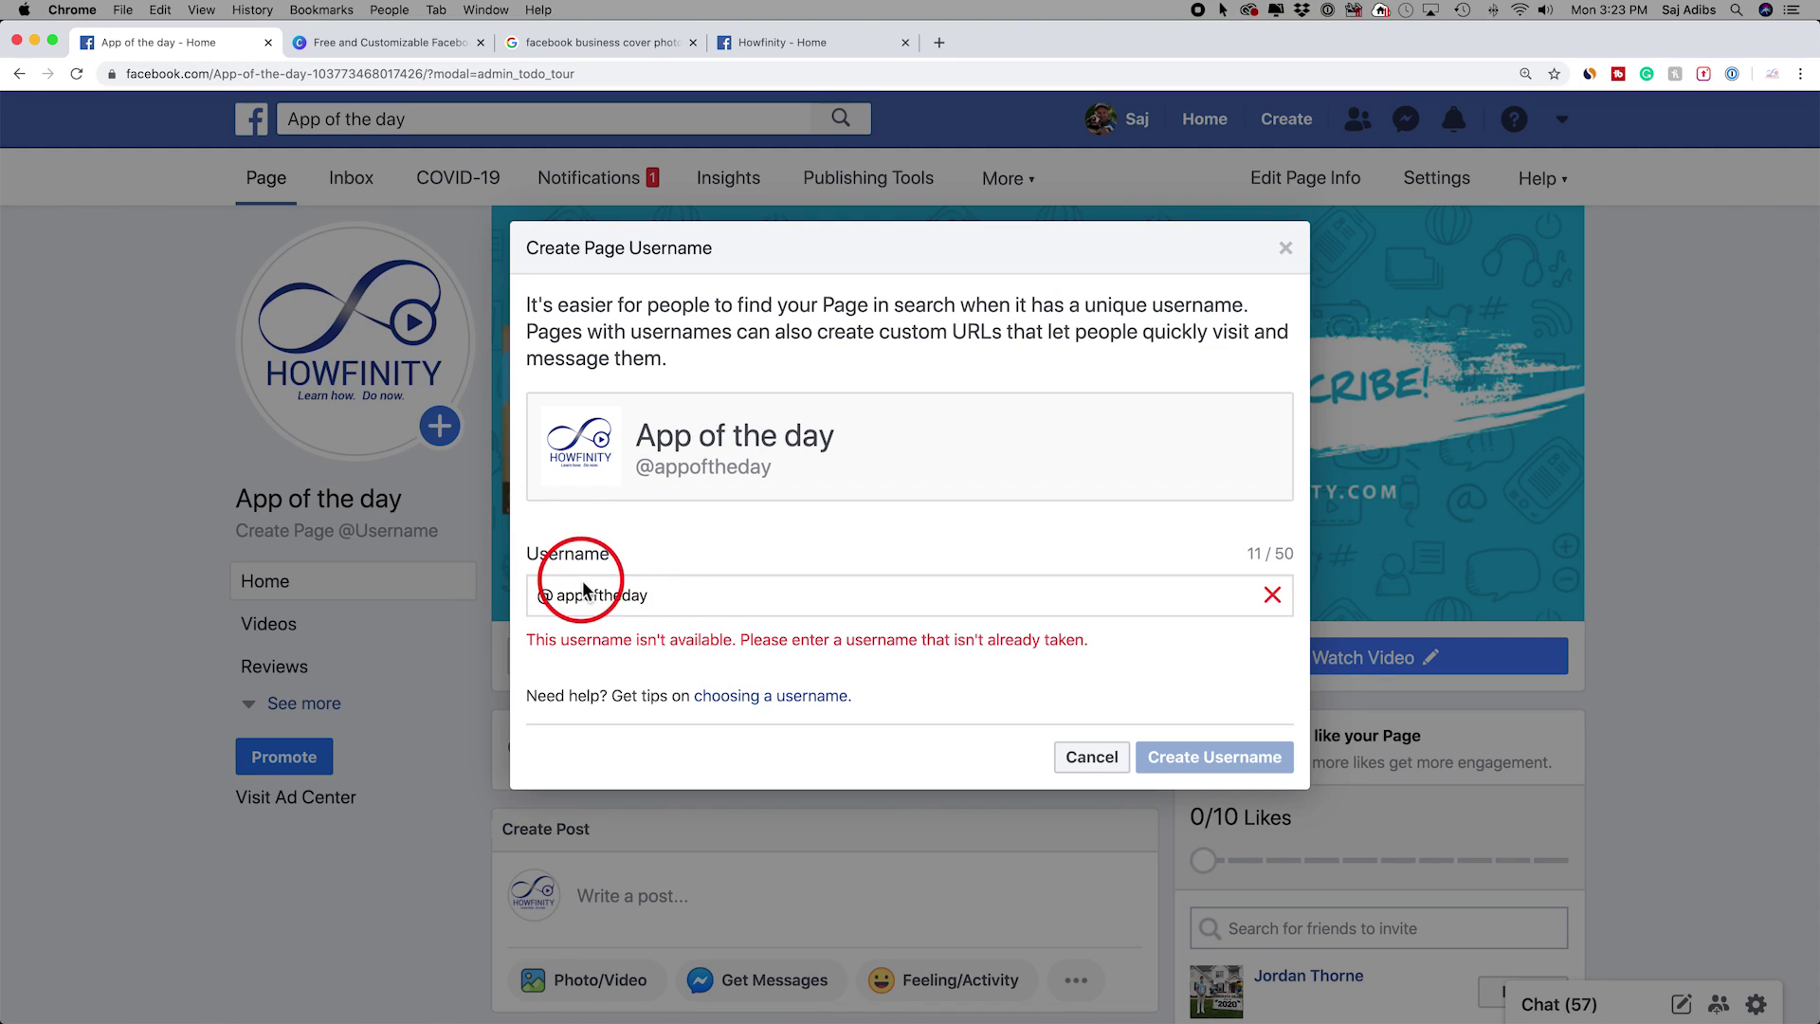
pyautogui.press('Escape')
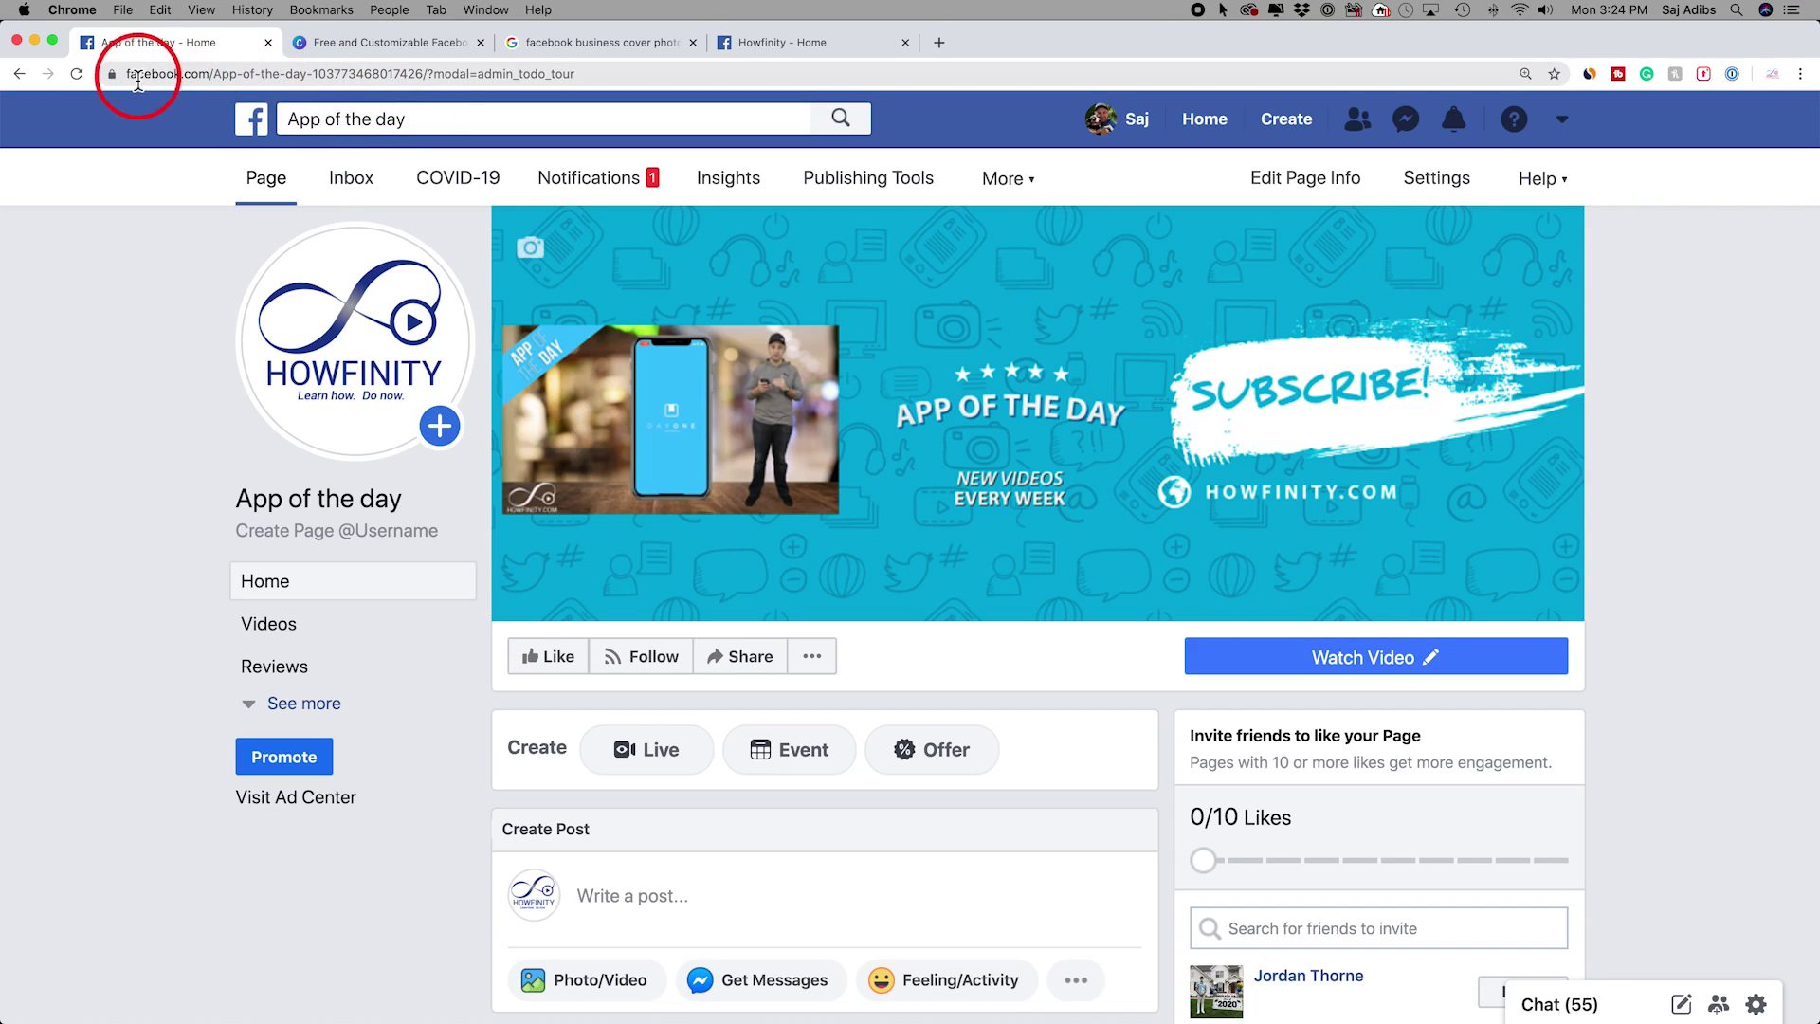
pyautogui.moveTo(129, 82); pyautogui.dragTo(423, 83)
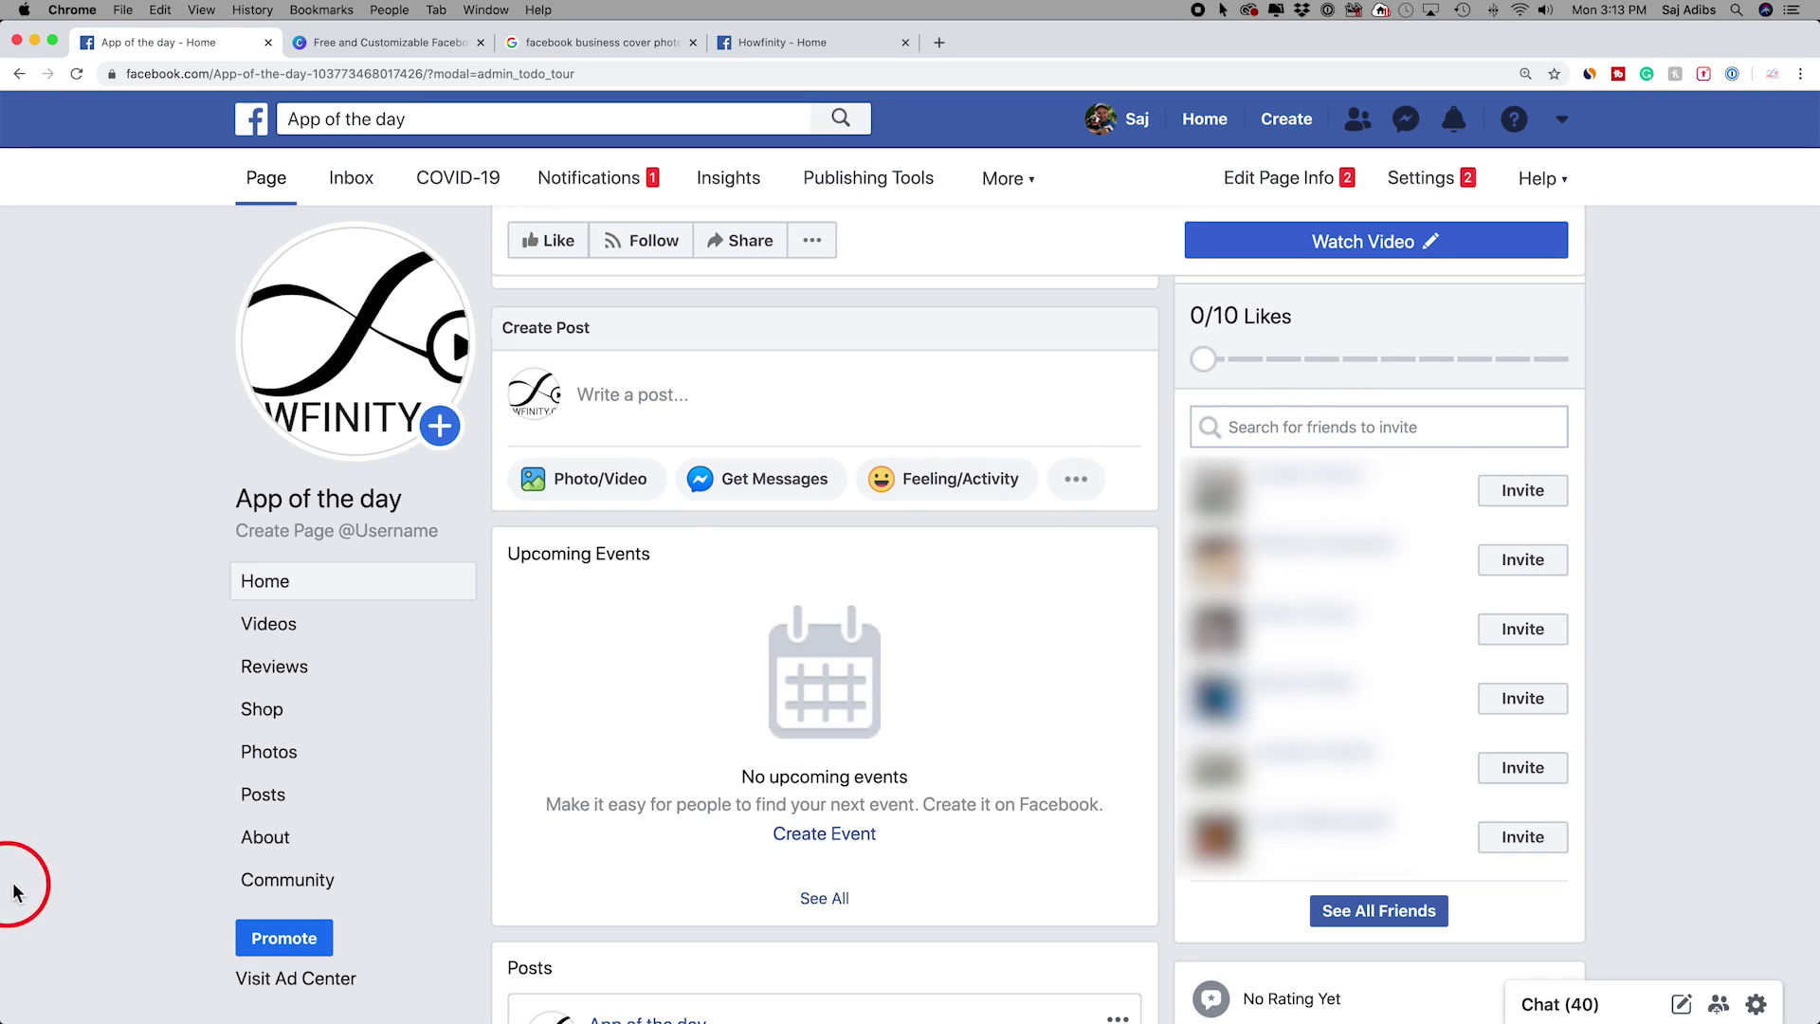
# Review the promotion goals offered for growing the business, from boosting a post to getting more leads, and leave without choosing one
pyautogui.click(287, 943)
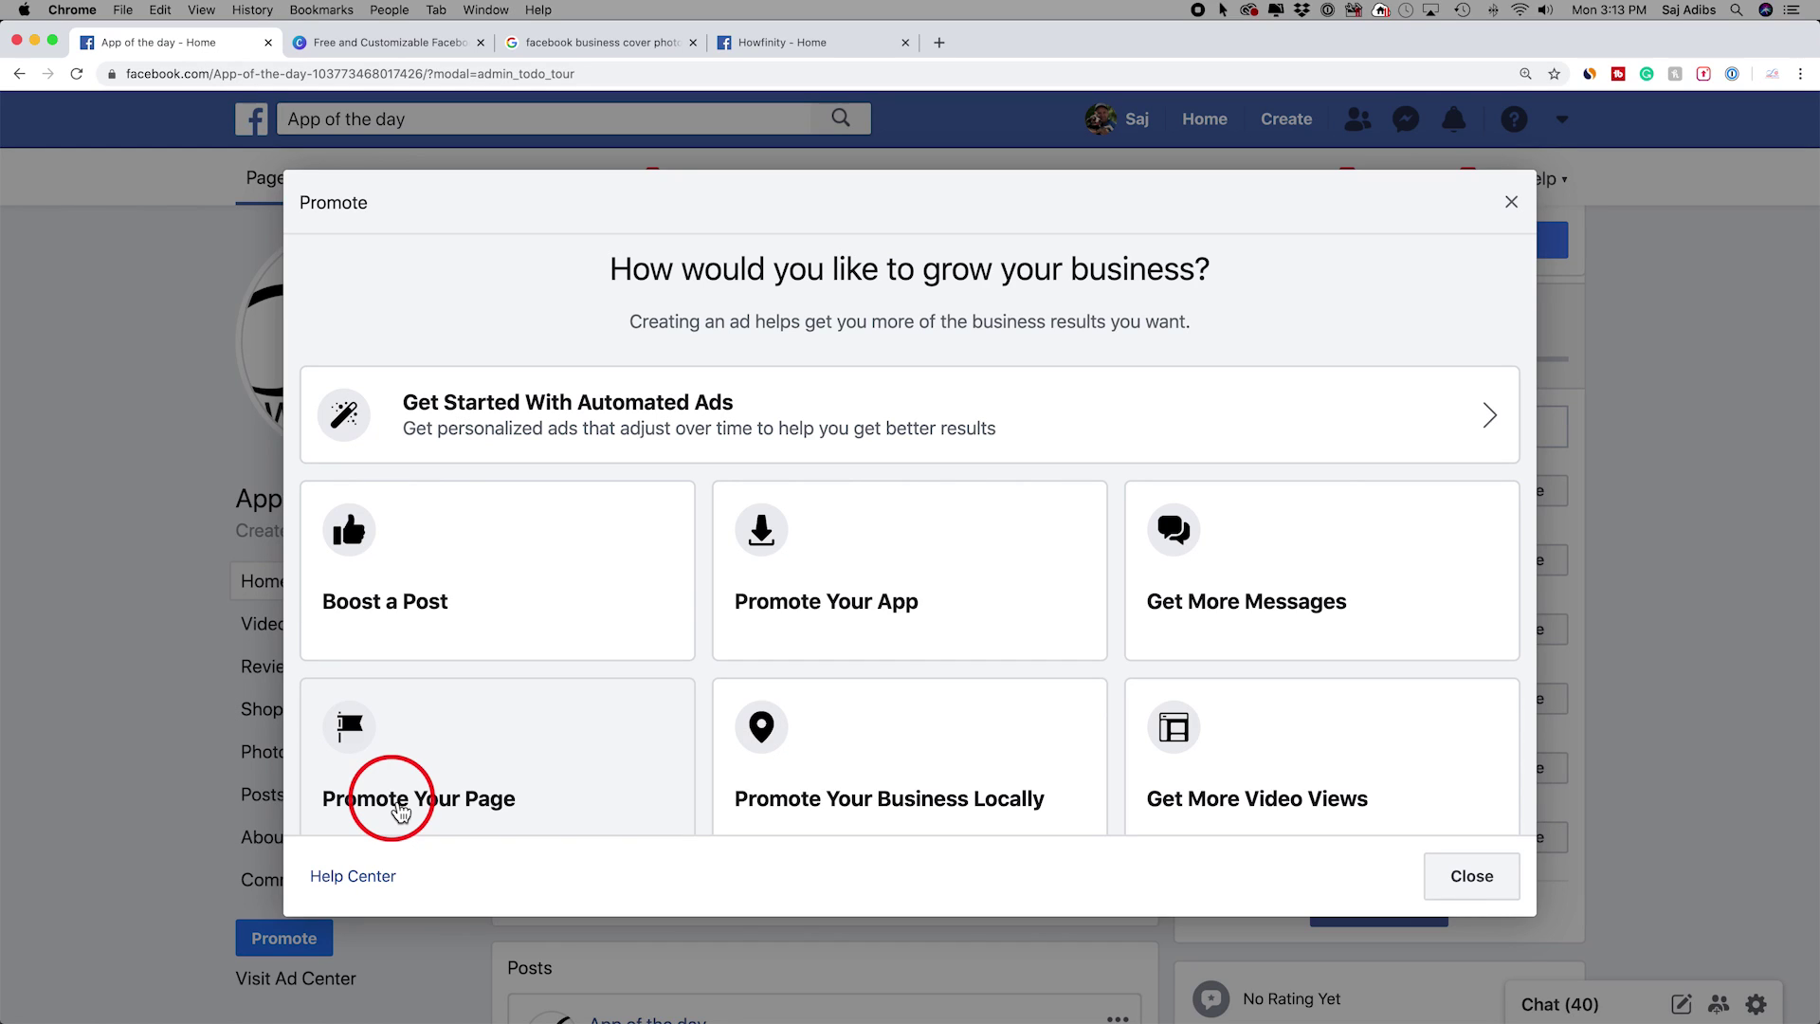
pyautogui.scroll(-5, 569, 749)
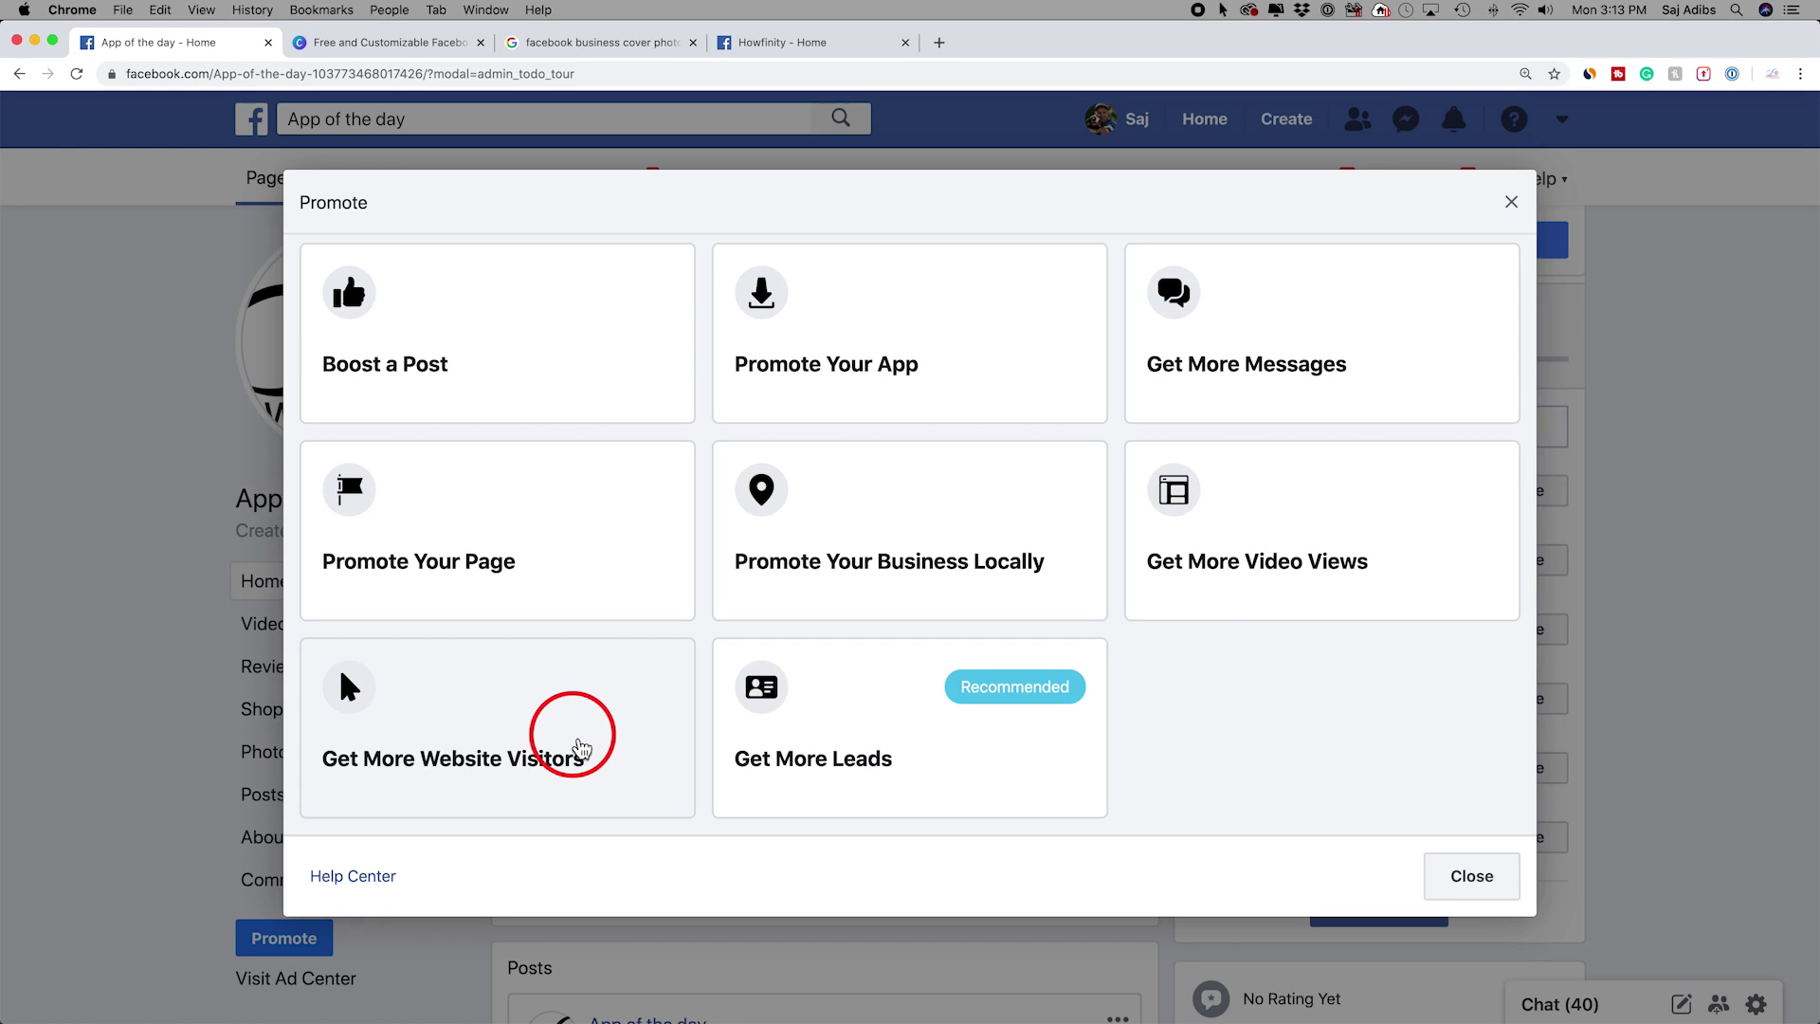
pyautogui.scroll(2, 561, 728)
pyautogui.scroll(3, 561, 728)
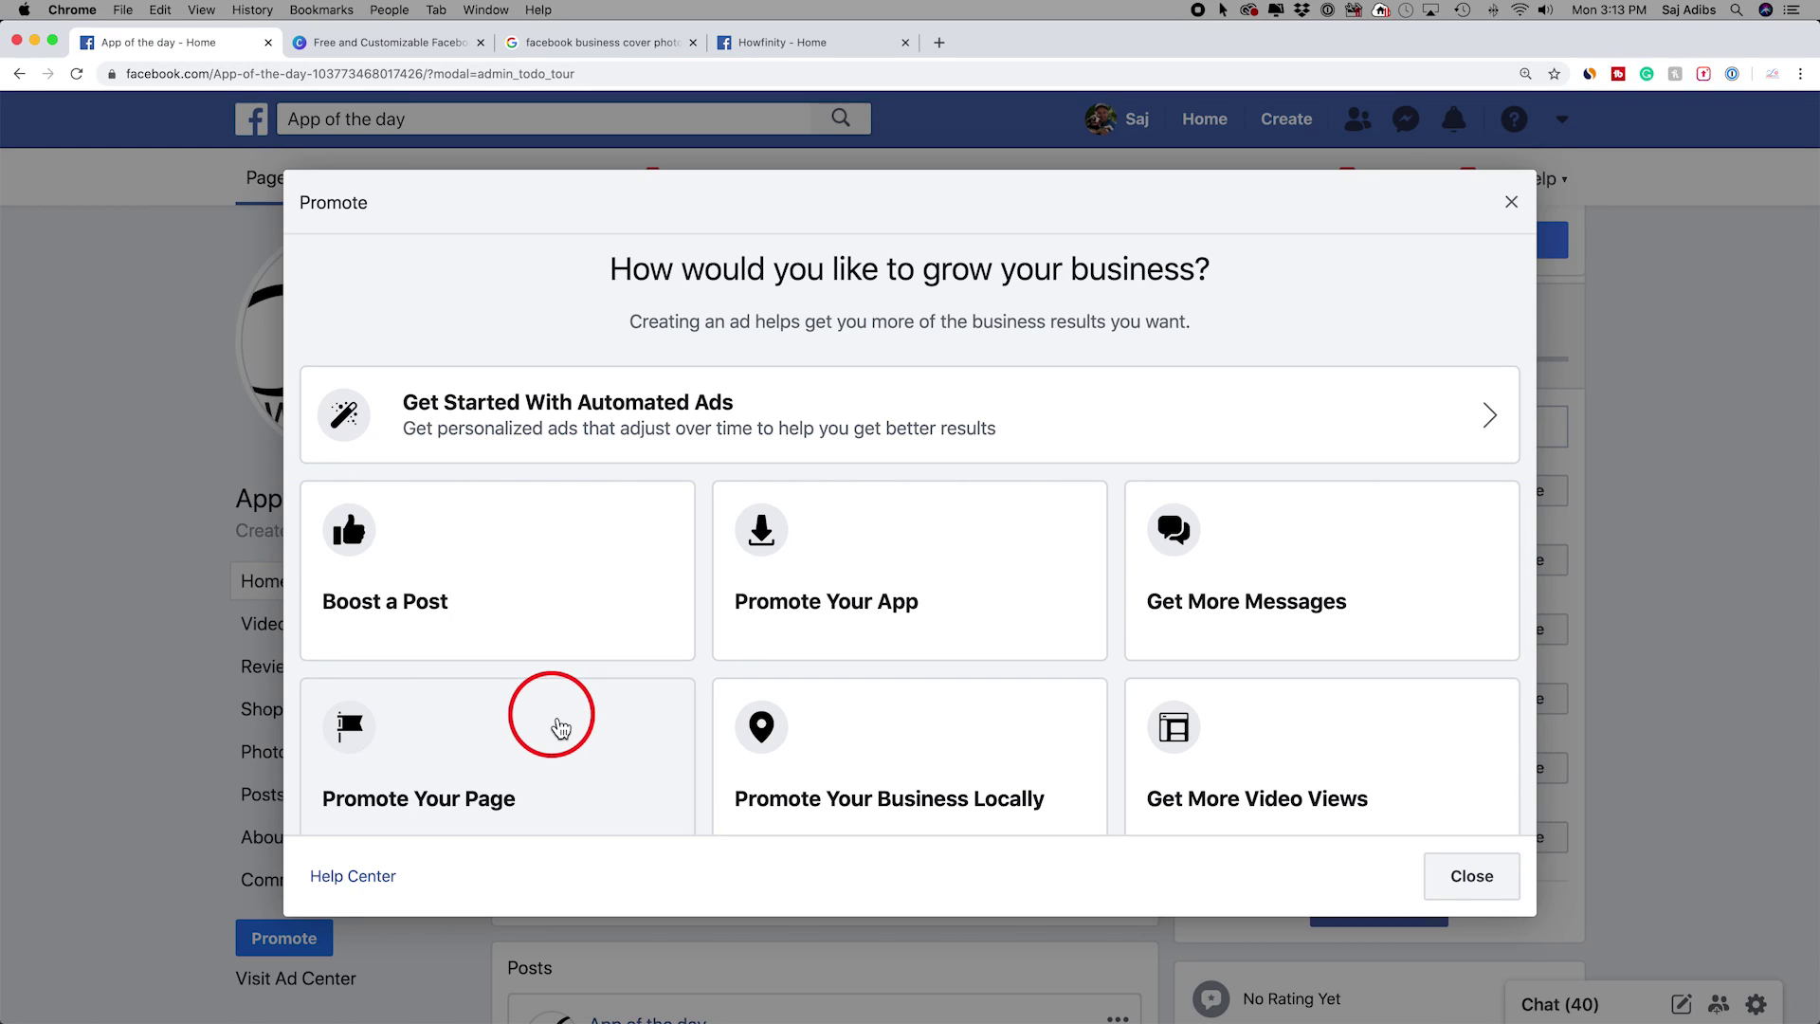
pyautogui.click(1472, 876)
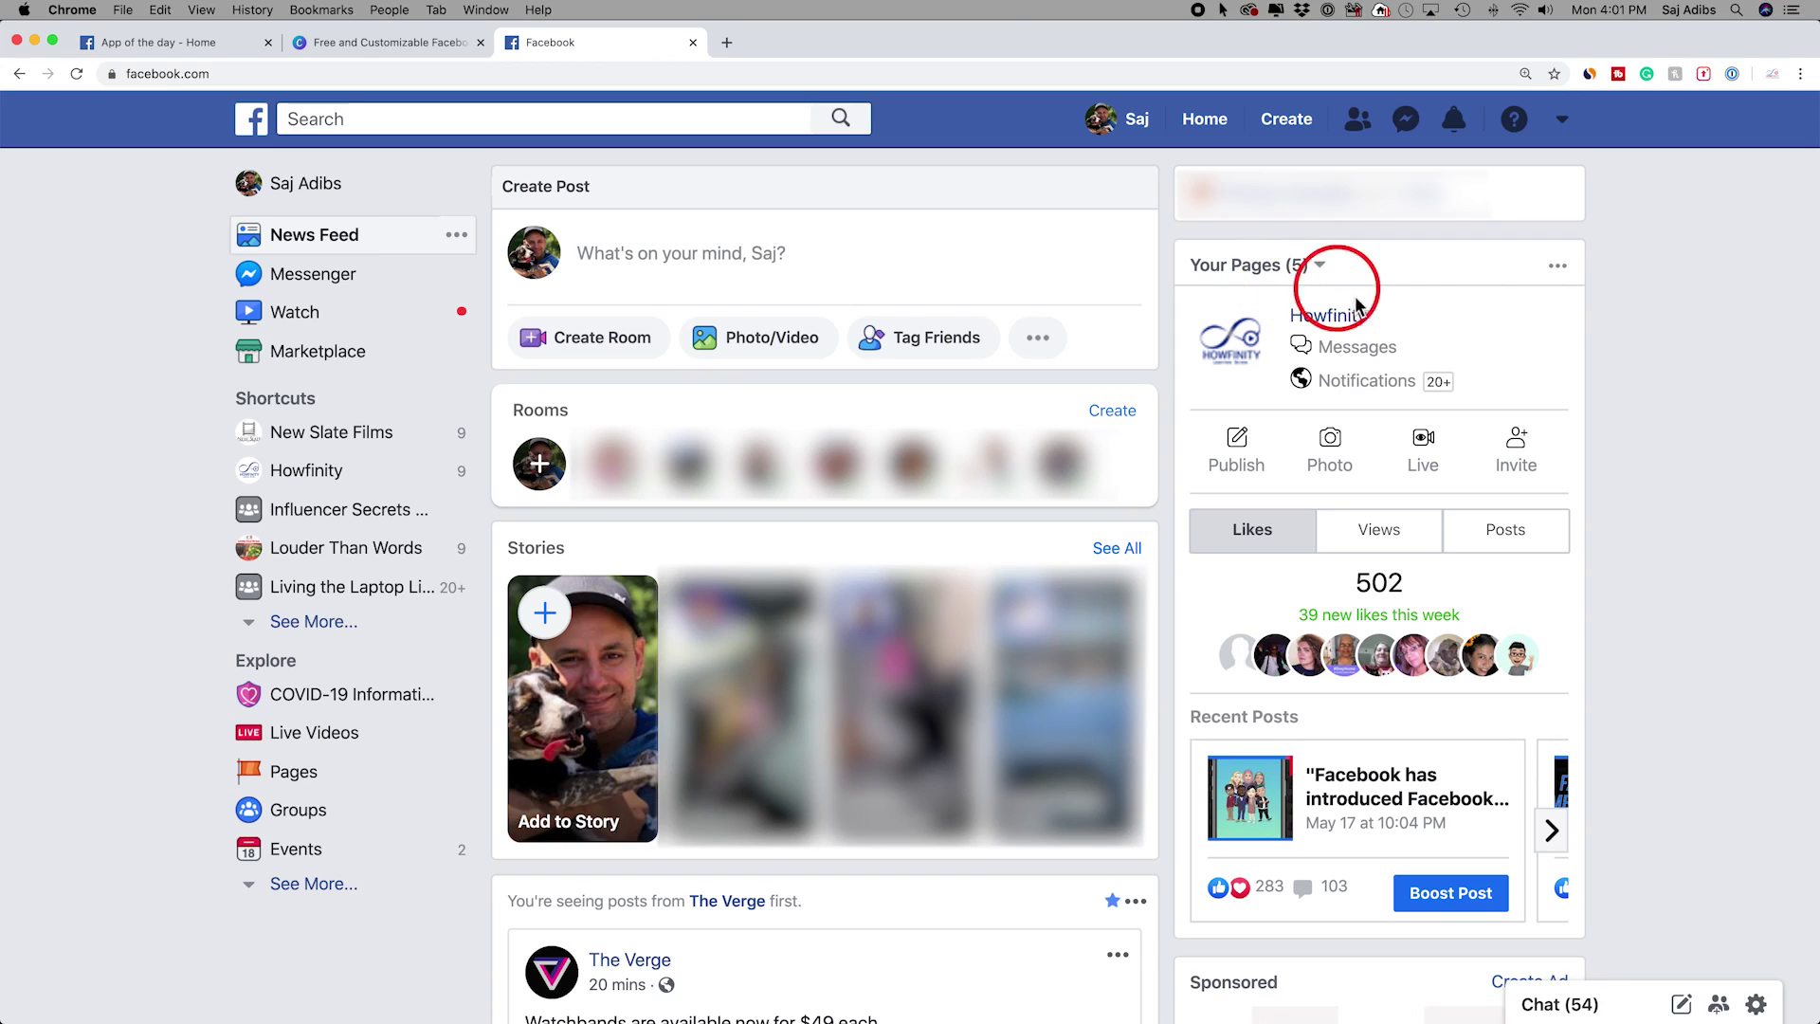
# On the home feed, switch the Your Pages summary to App of the day and back to Howfinity
pyautogui.click(1320, 266)
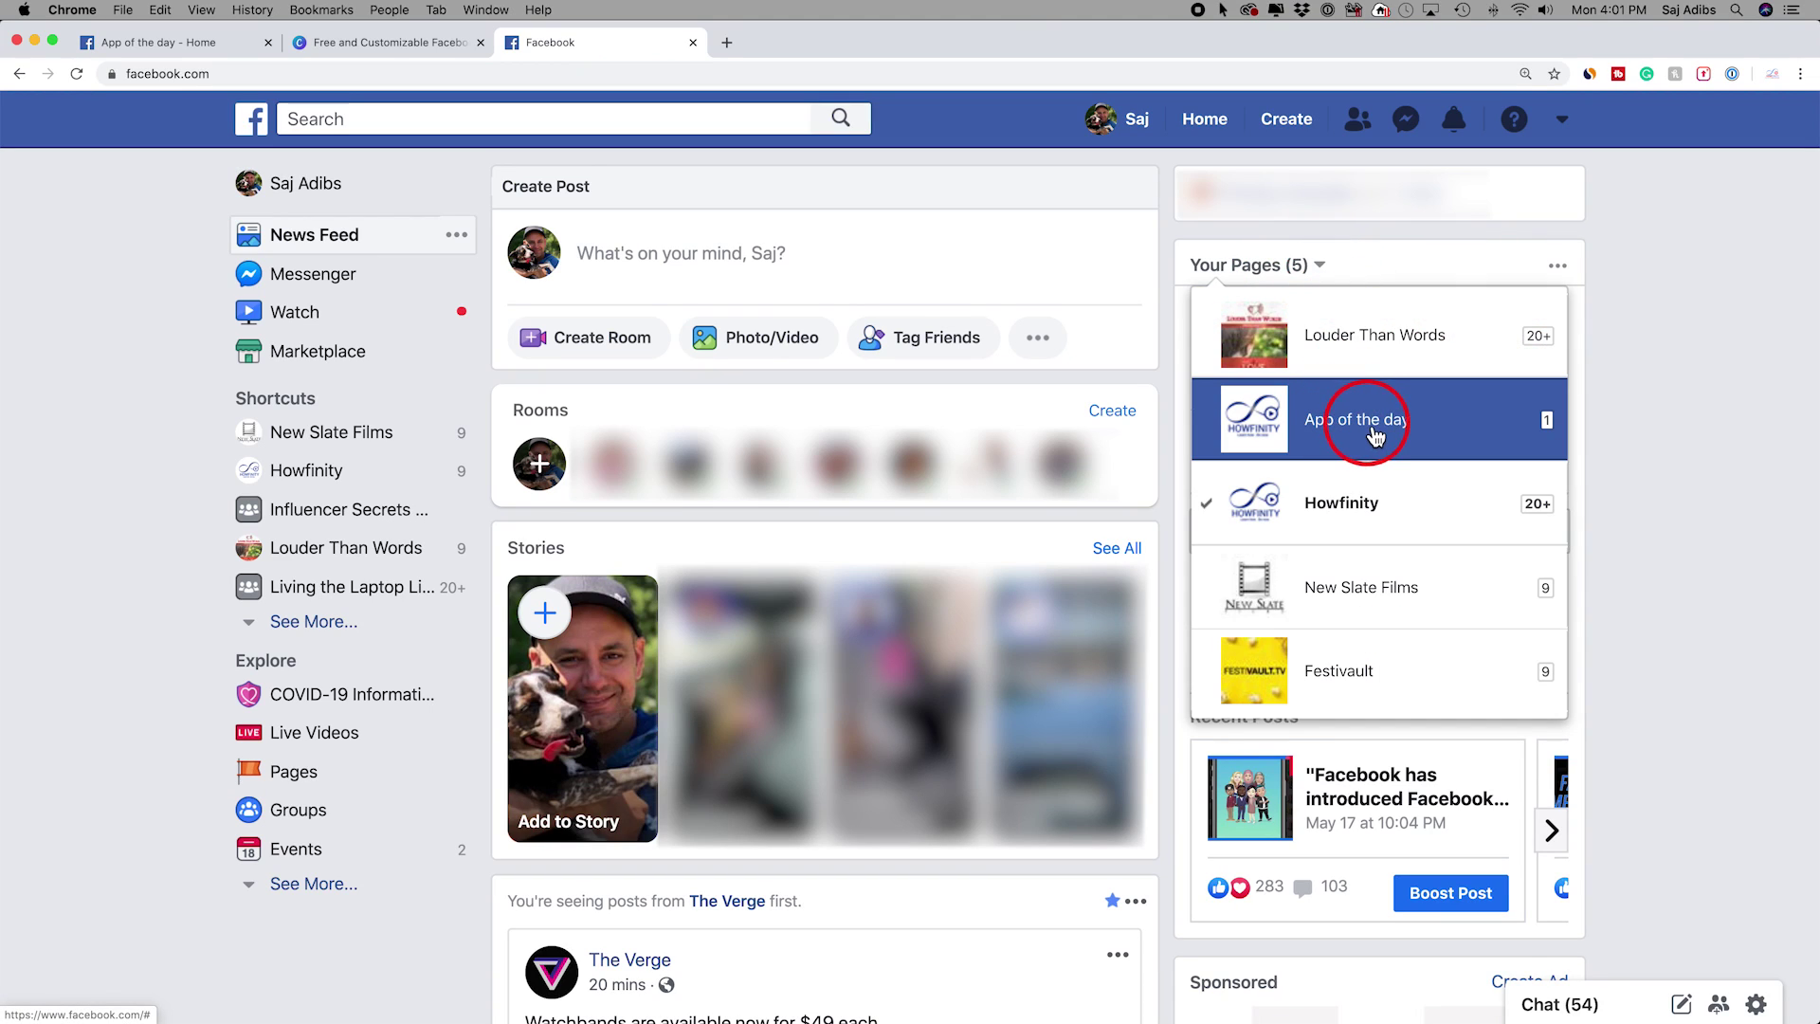
pyautogui.click(1339, 423)
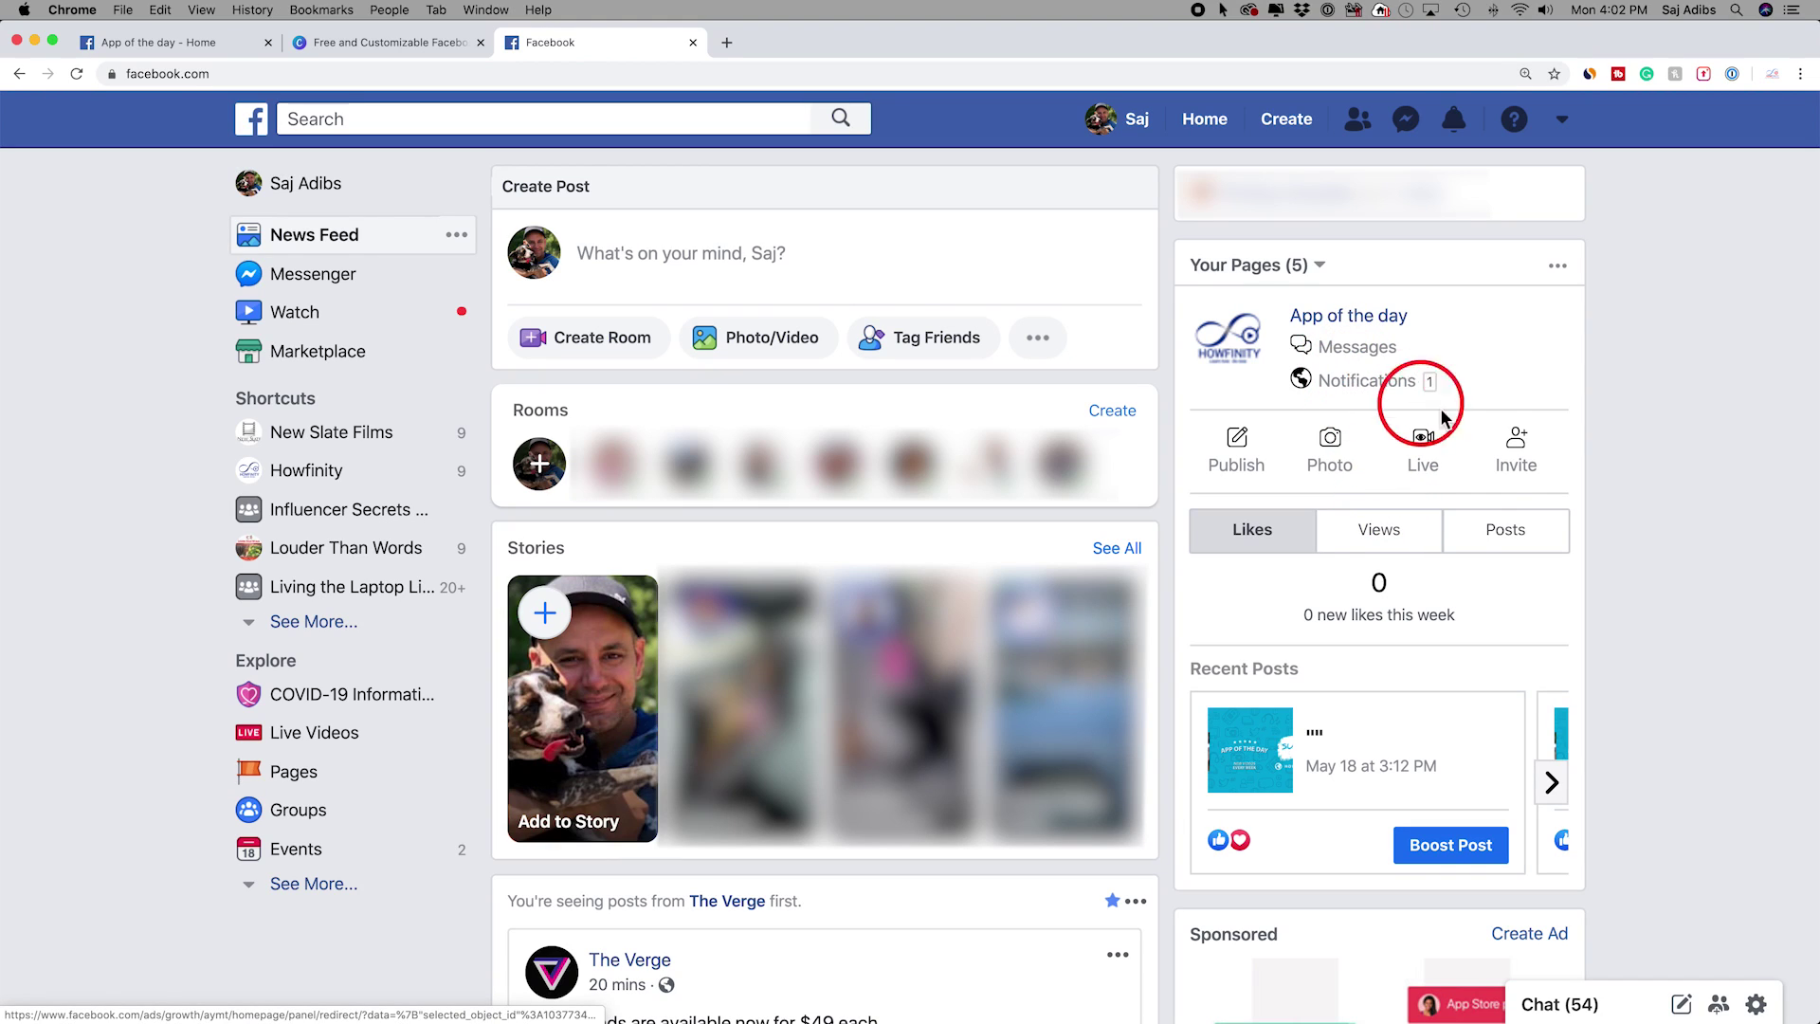
pyautogui.click(1320, 267)
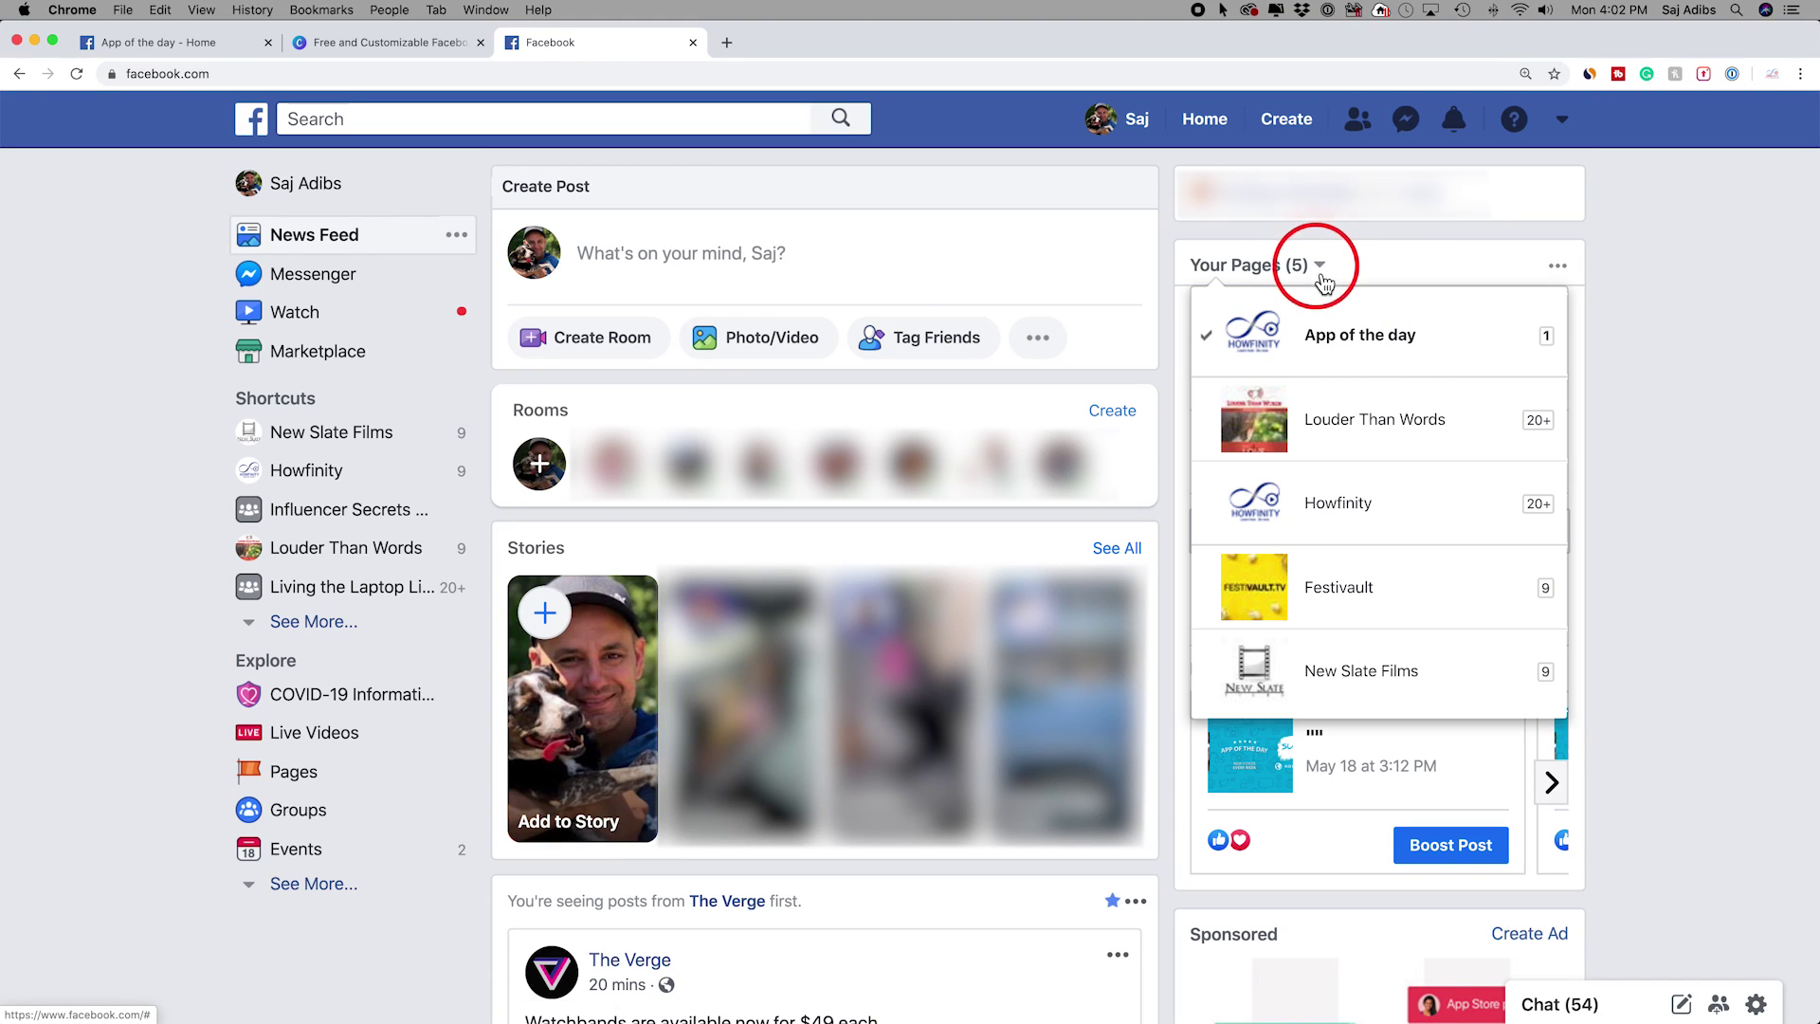
pyautogui.click(1341, 521)
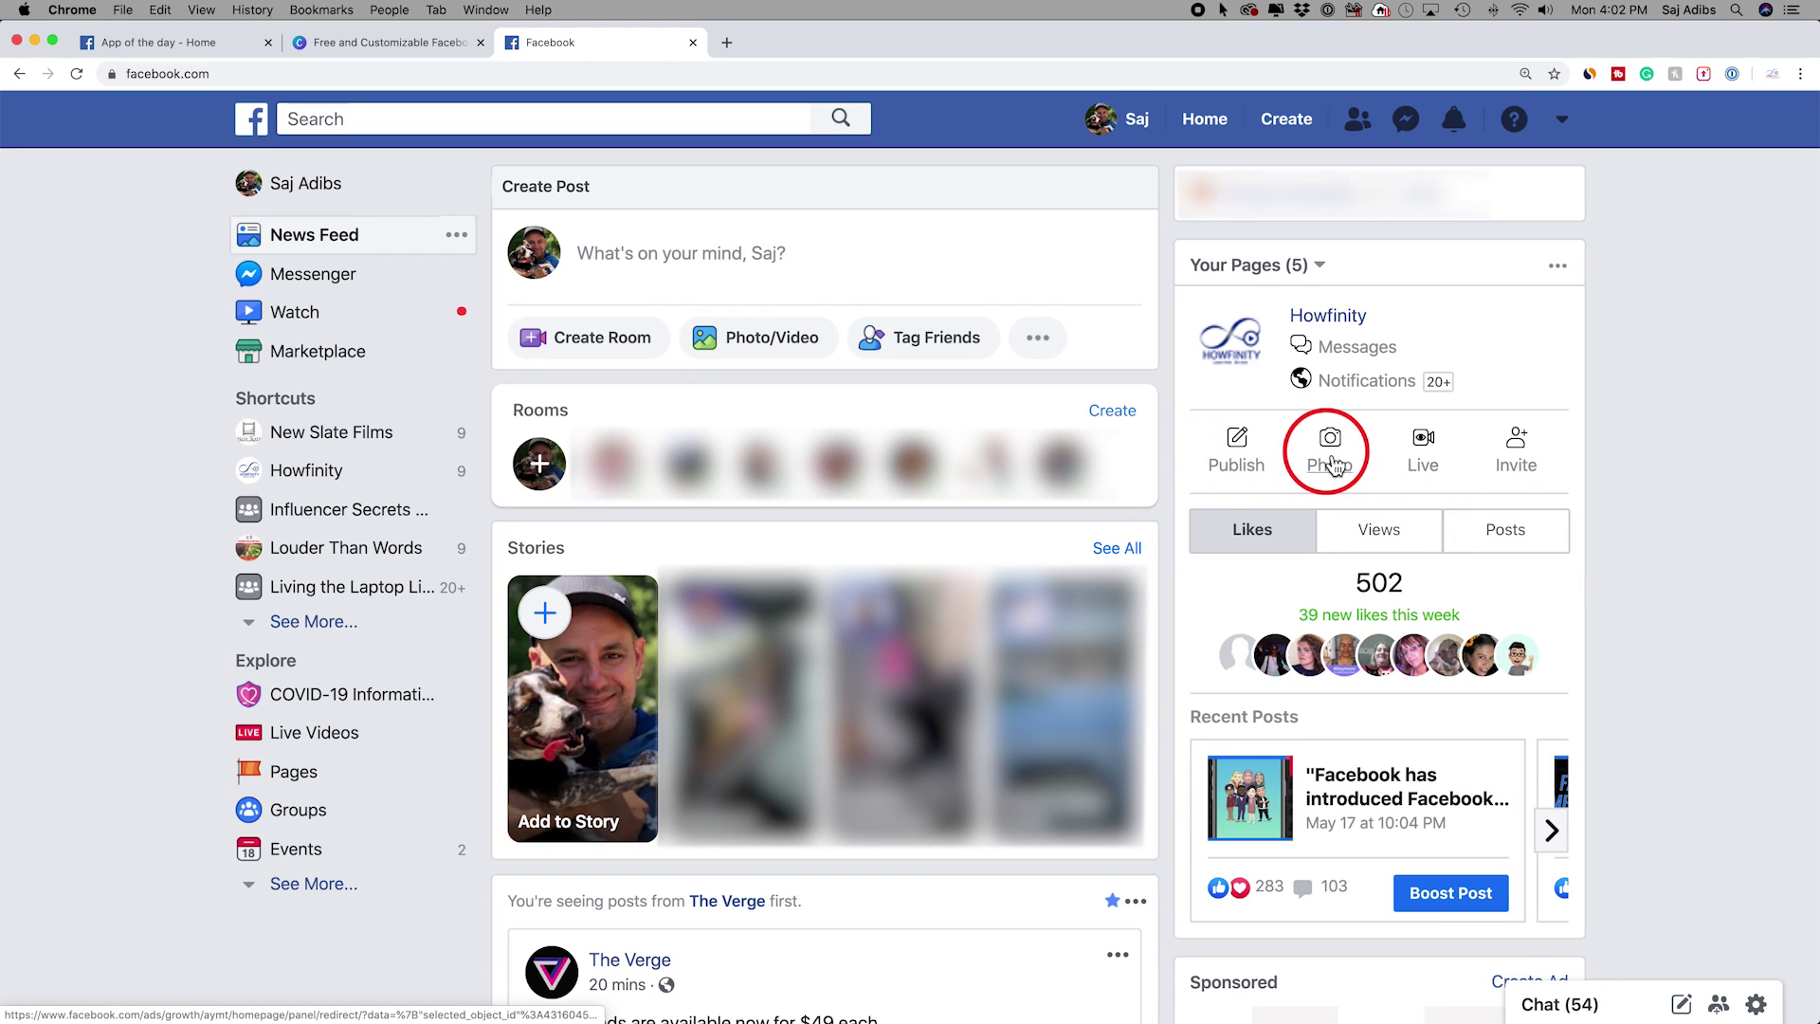
# Start a new post for the Howfinity page, view its sharing time options and leave without publishing
pyautogui.click(1238, 455)
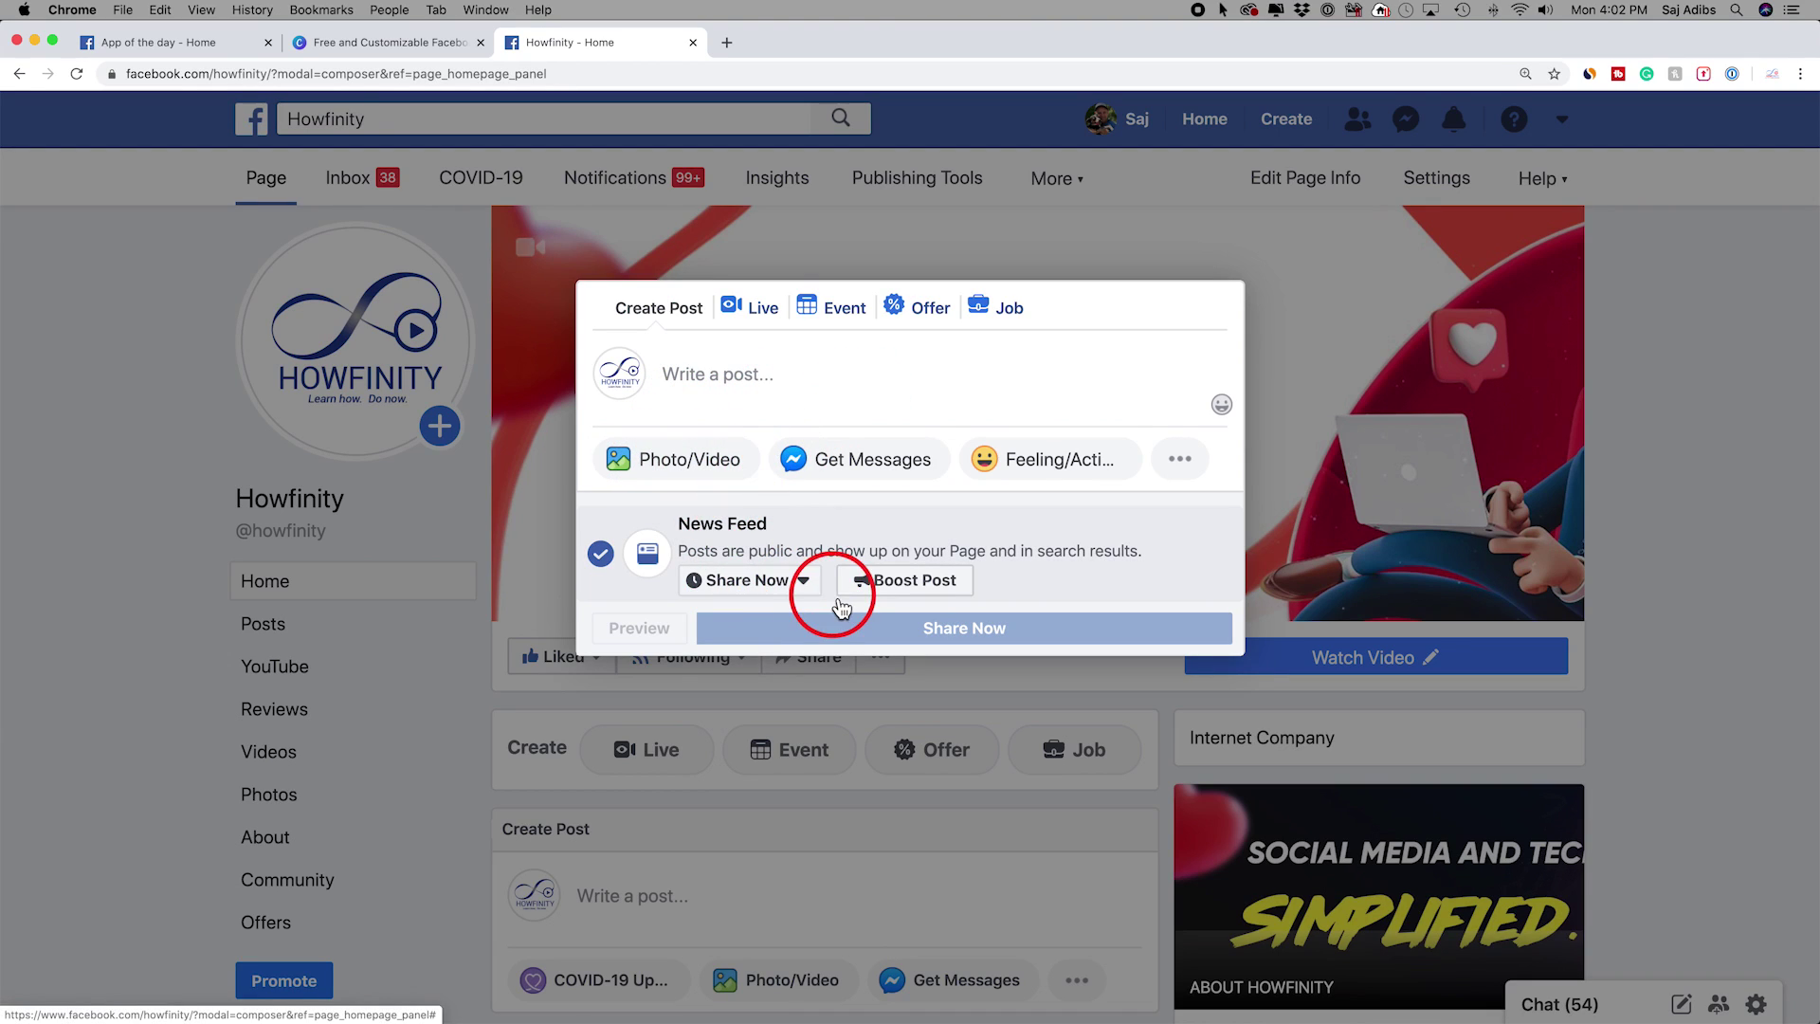
pyautogui.click(804, 581)
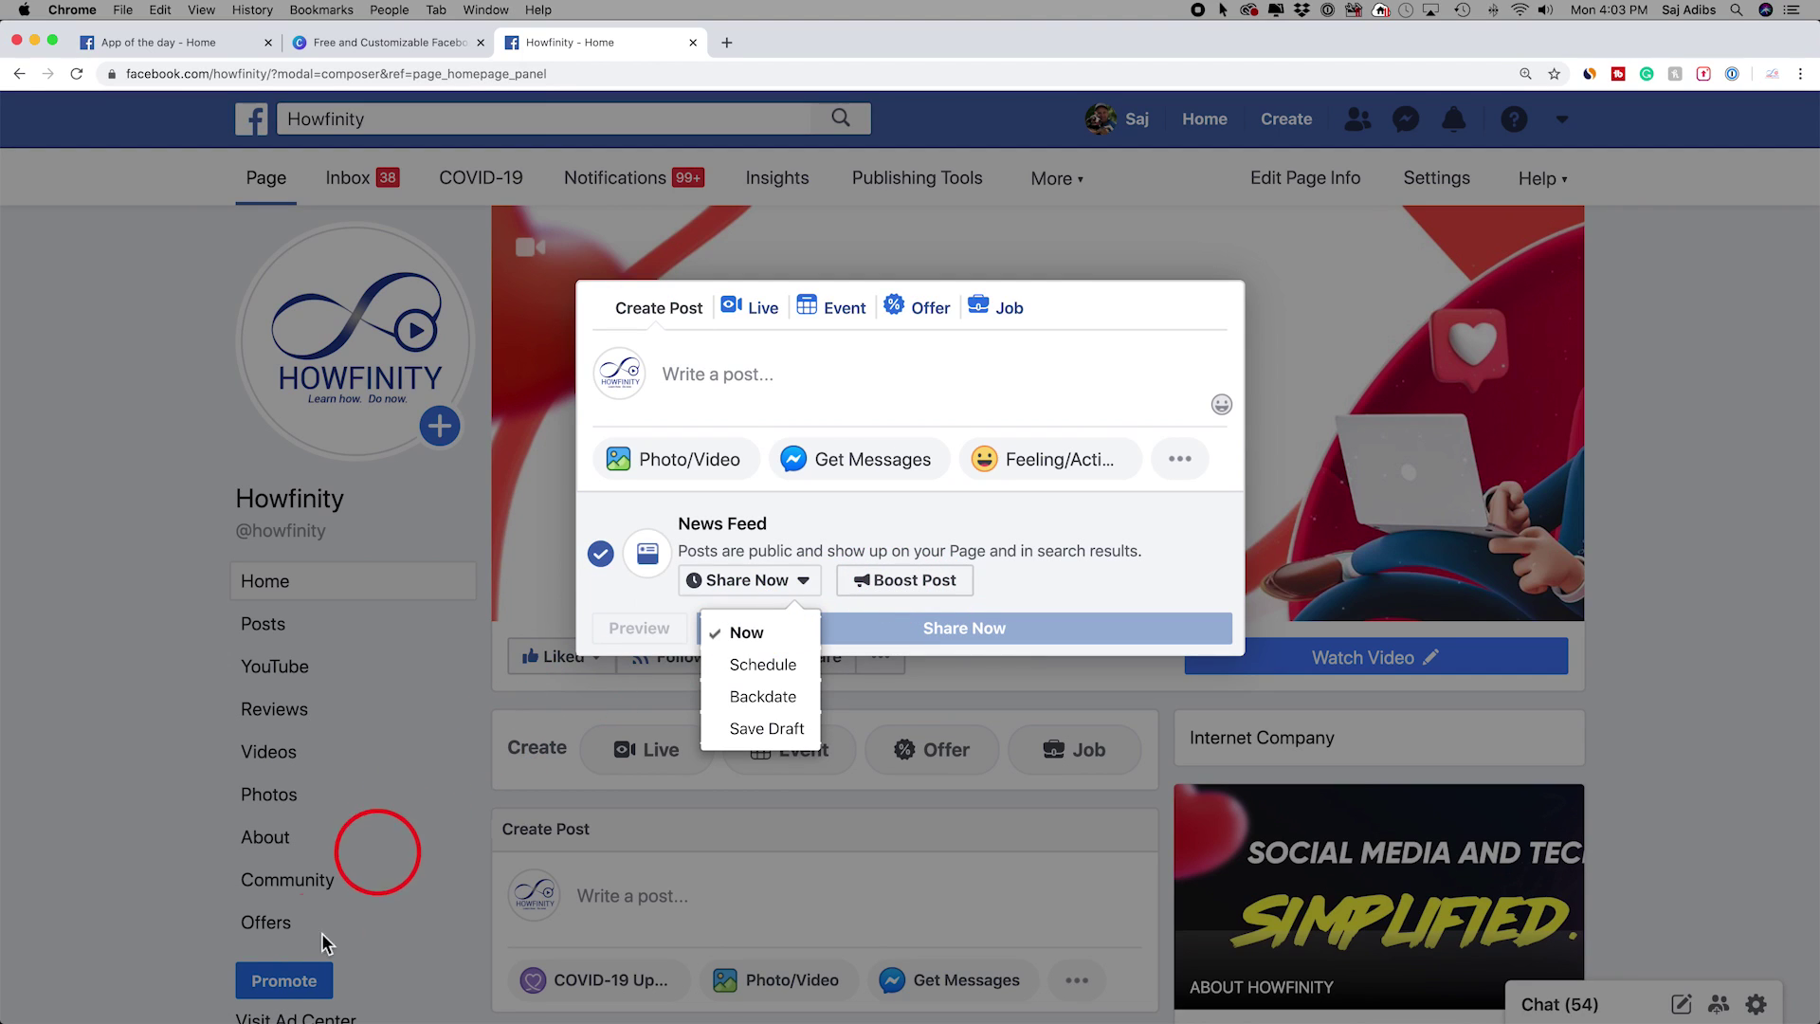
pyautogui.click(193, 898)
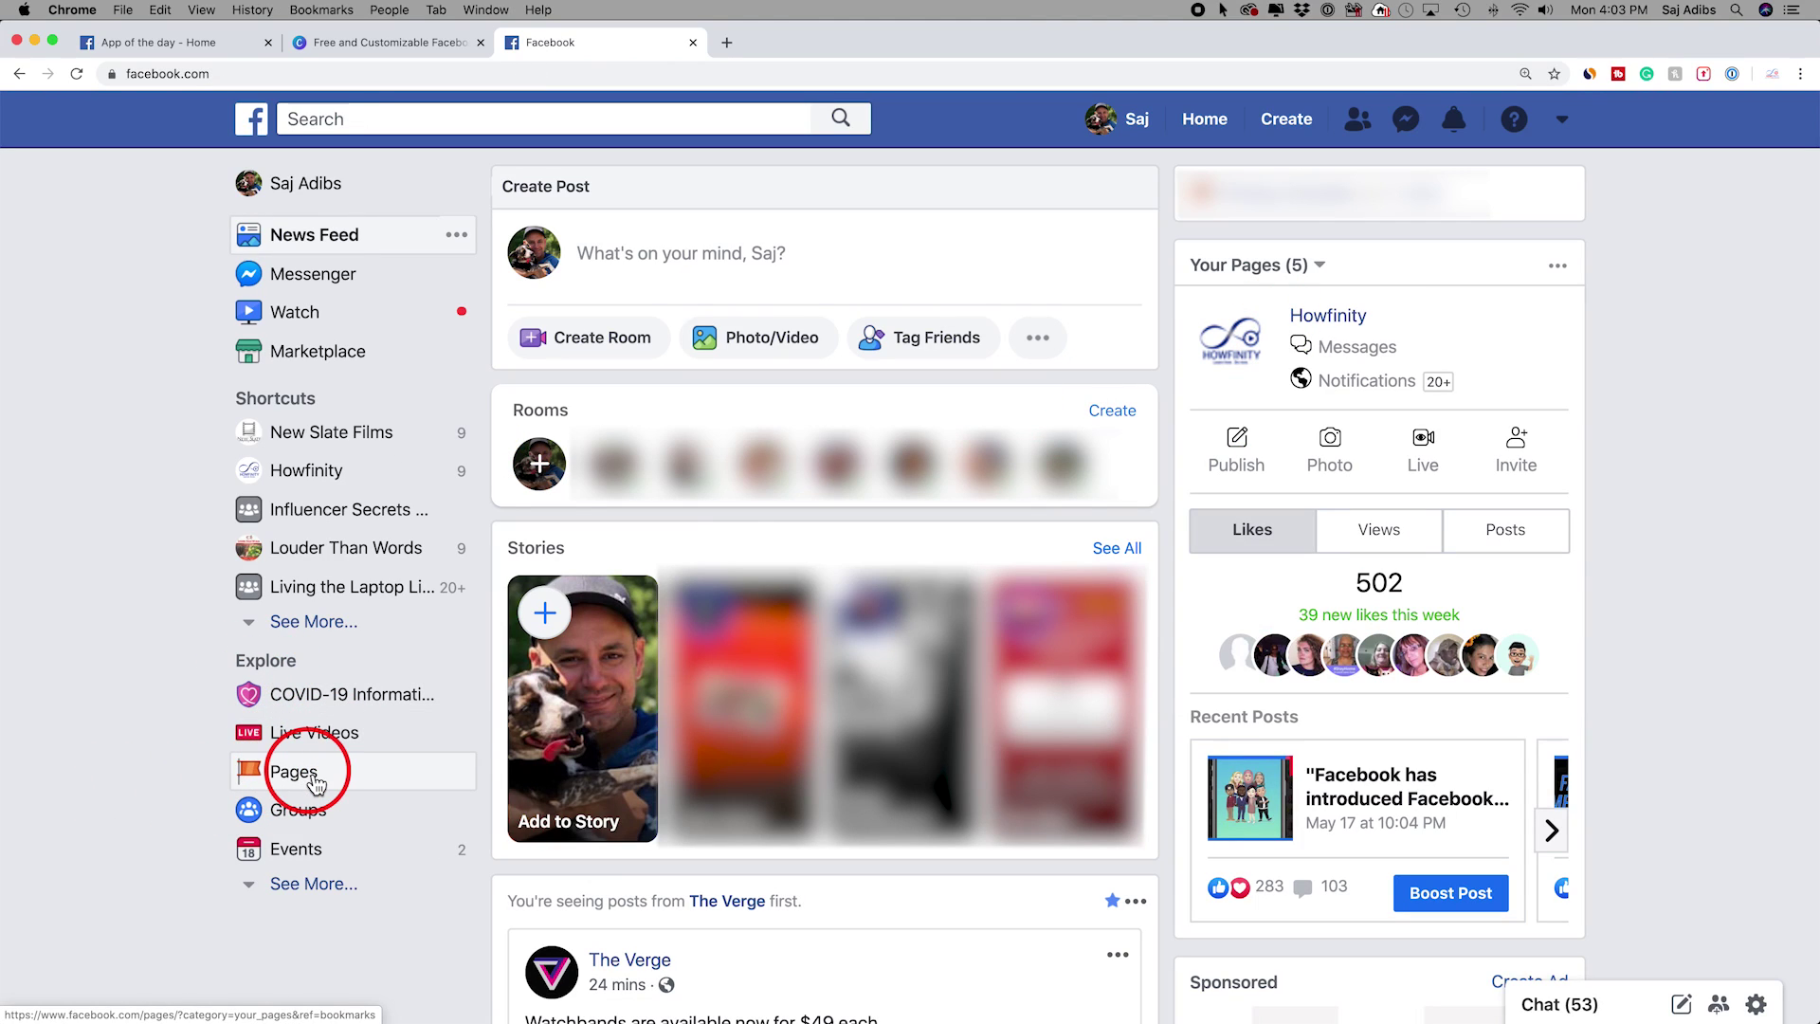
# Open the App of the day page from the list of own pages in the account options
pyautogui.click(1564, 121)
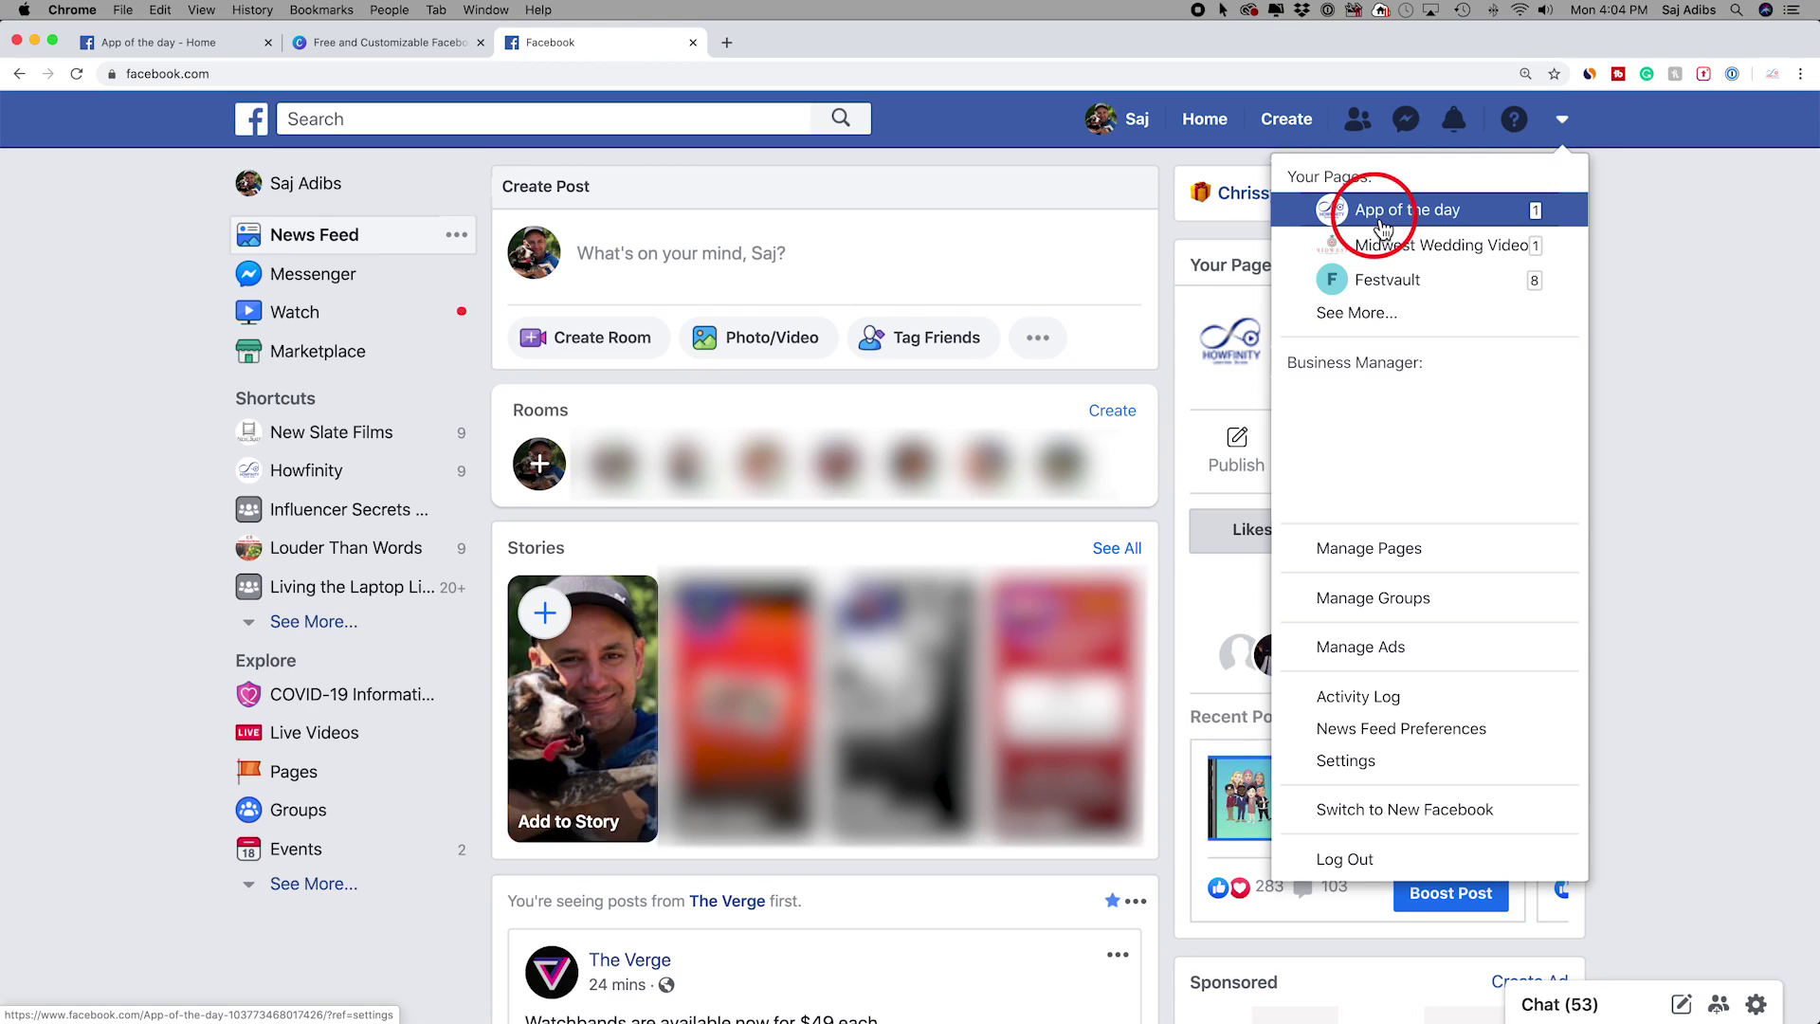
pyautogui.click(1379, 210)
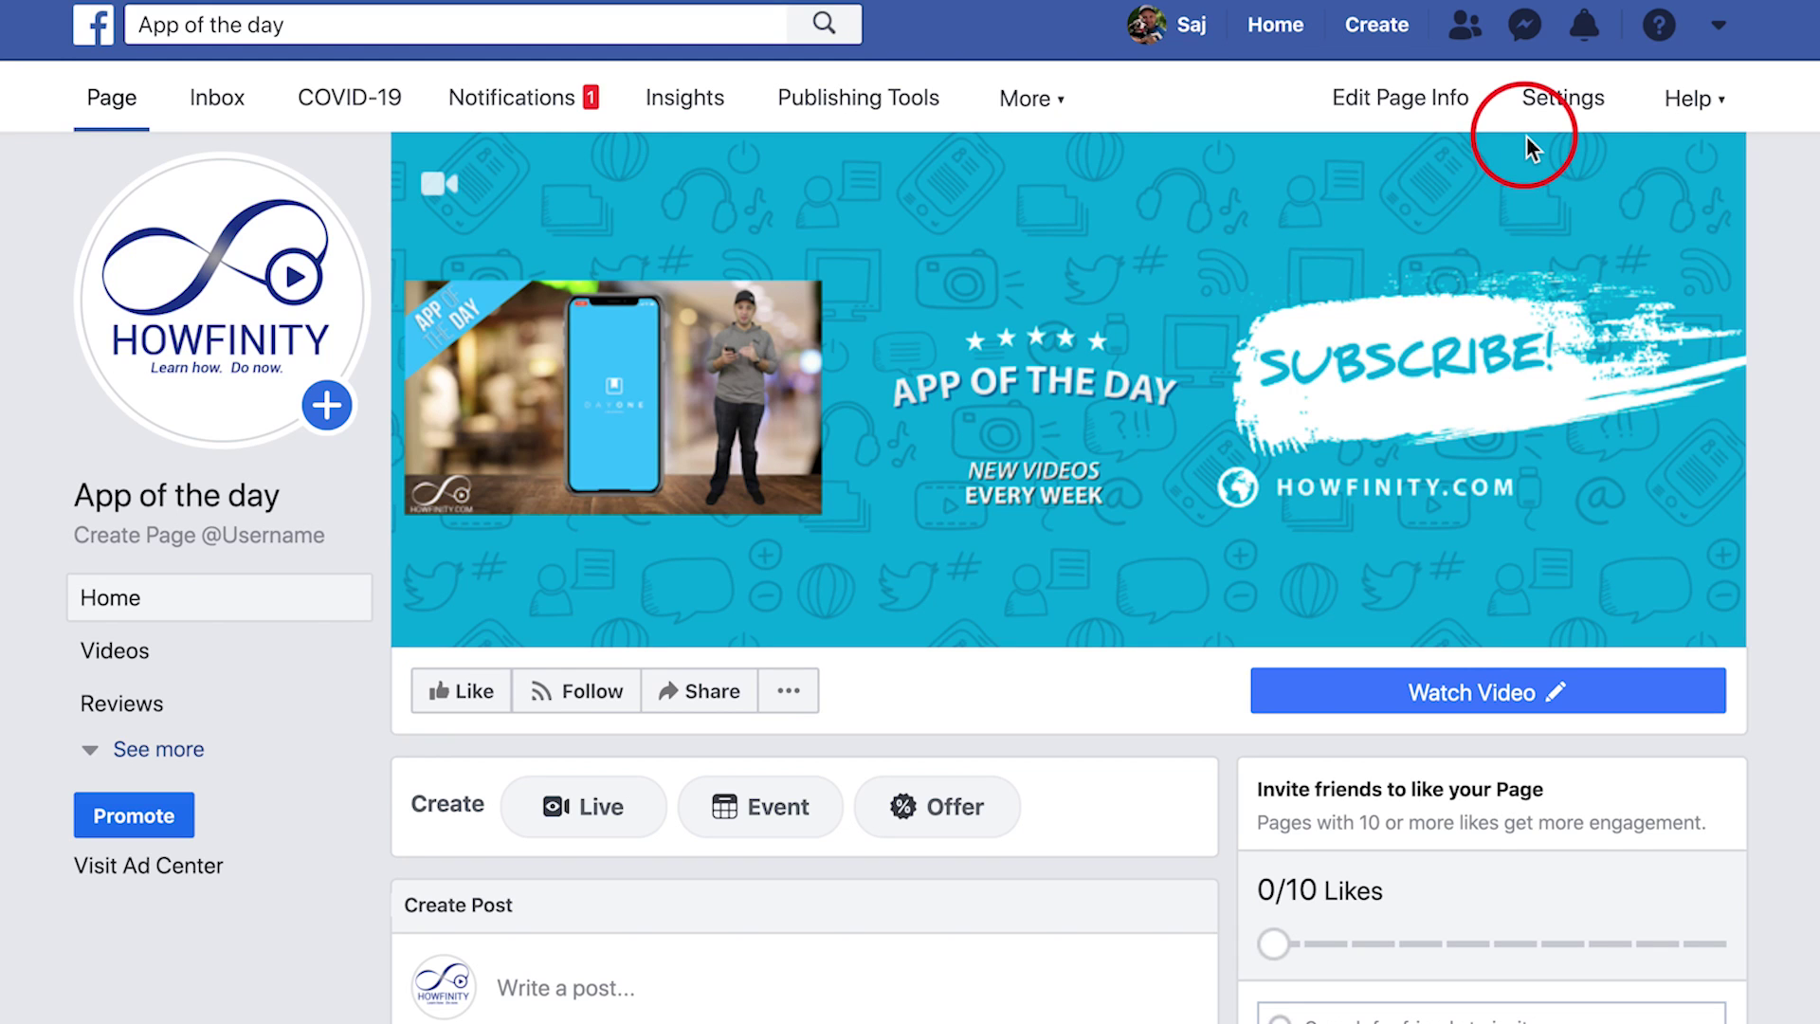